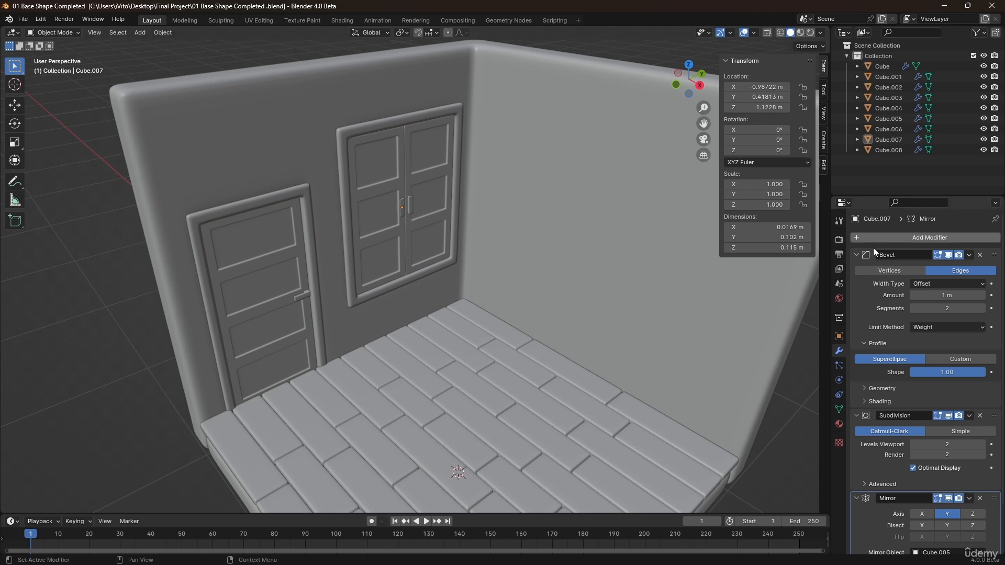
Duplicate the wall face below the window and separate it into its own object.
{"action": "scroll", "coordinate": [445, 301], "scroll_direction": "up", "scroll_amount": 3}
{"action": "left_click", "coordinate": [559, 231]}
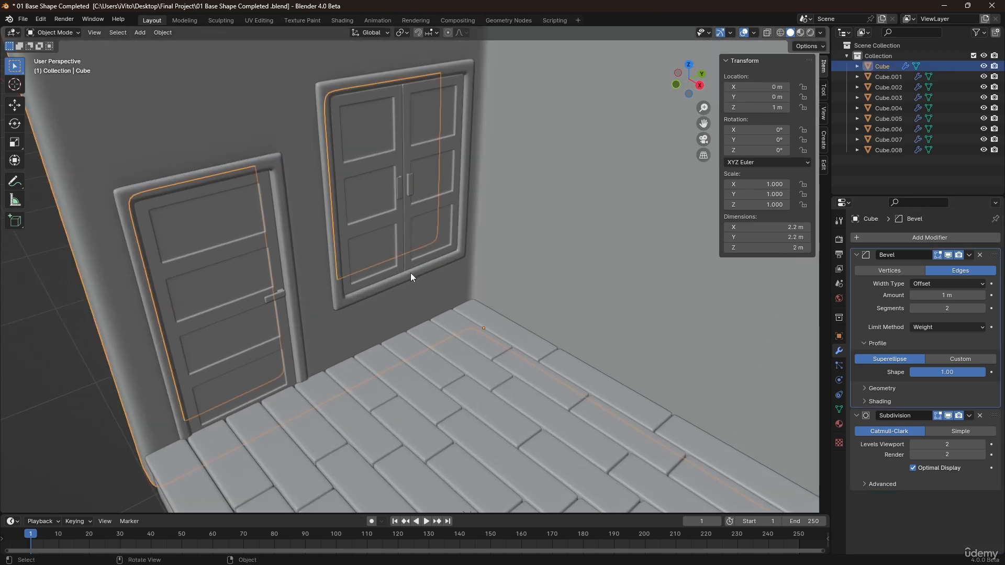
{"action": "scroll", "coordinate": [410, 275], "scroll_direction": "up", "scroll_amount": 2}
{"action": "key", "text": "Tab"}
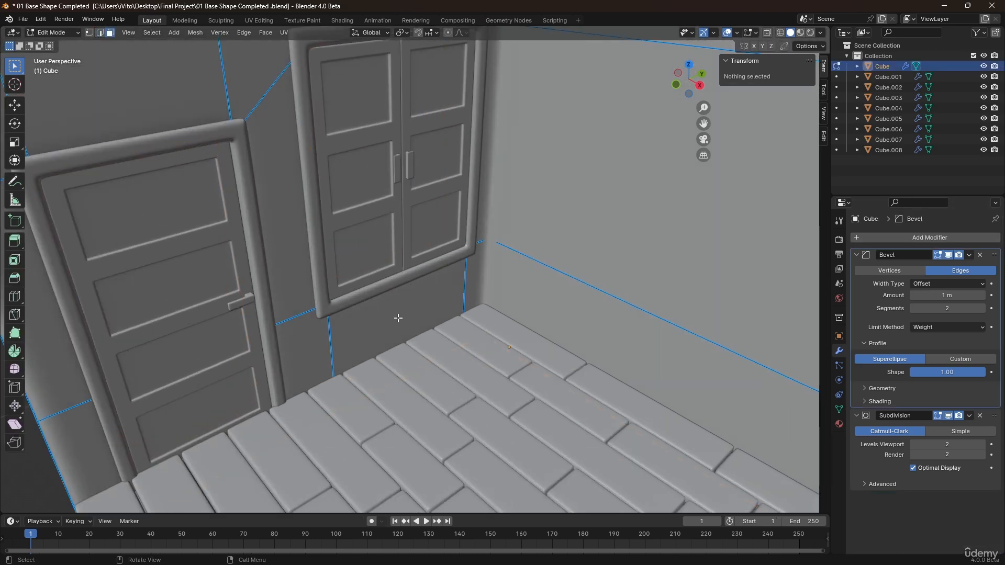
{"action": "left_click", "coordinate": [398, 314]}
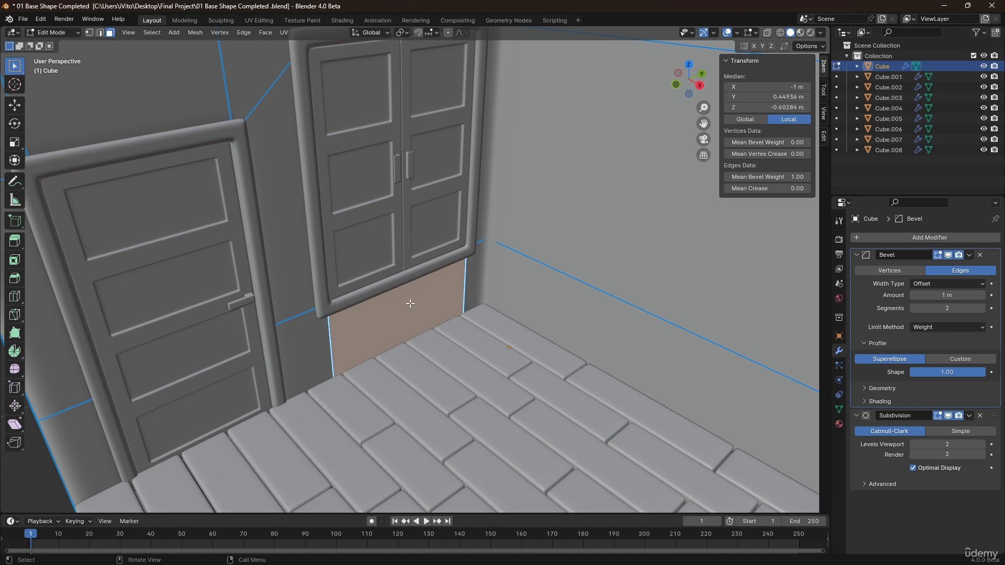
{"action": "key", "text": "shift+d"}
{"action": "right_click", "coordinate": [410, 296]}
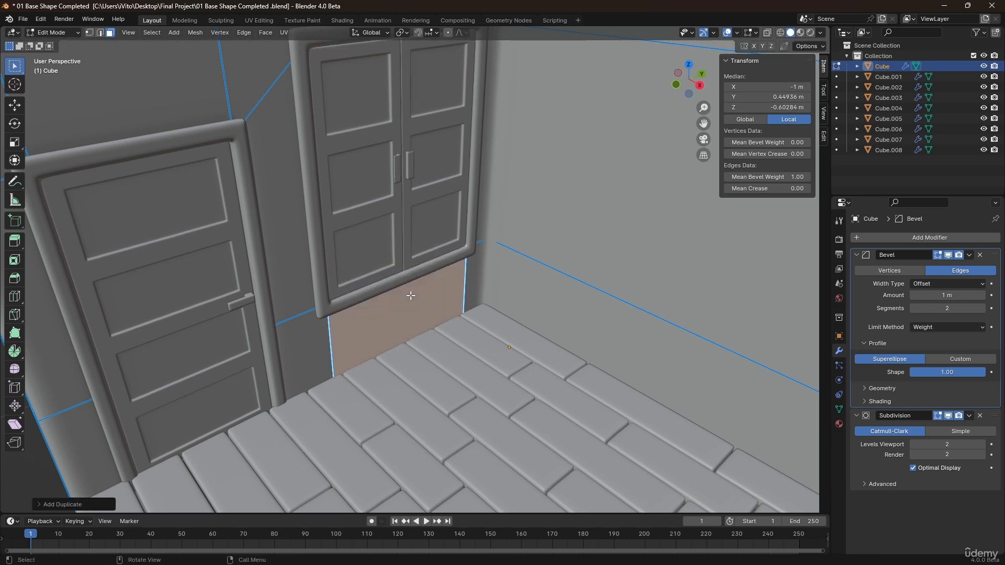
{"action": "key", "text": "p"}
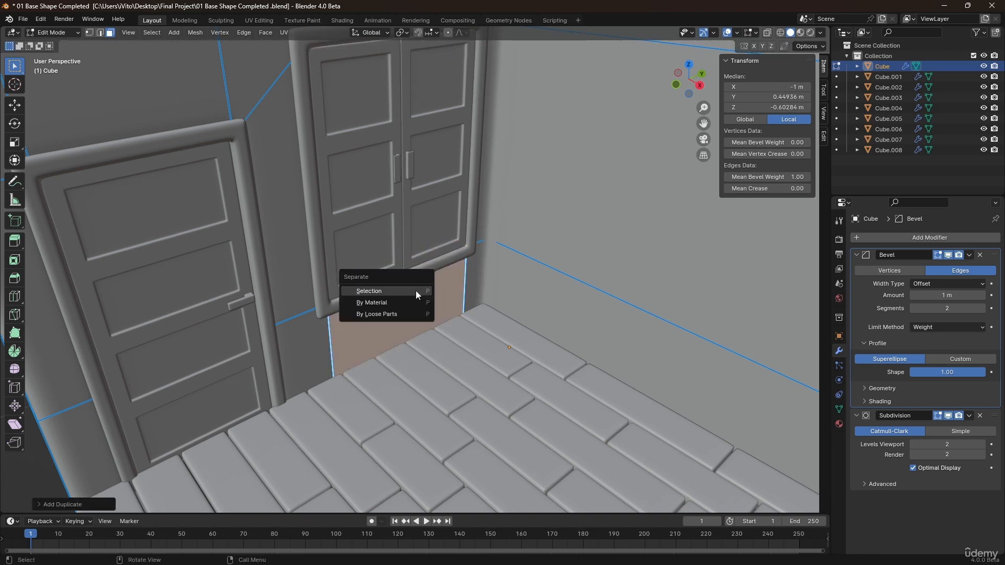
{"action": "left_click", "coordinate": [416, 291]}
{"action": "key", "text": "Tab"}
Scale the separated face along Y to about 0.27 of its width.
{"action": "left_click", "coordinate": [415, 313]}
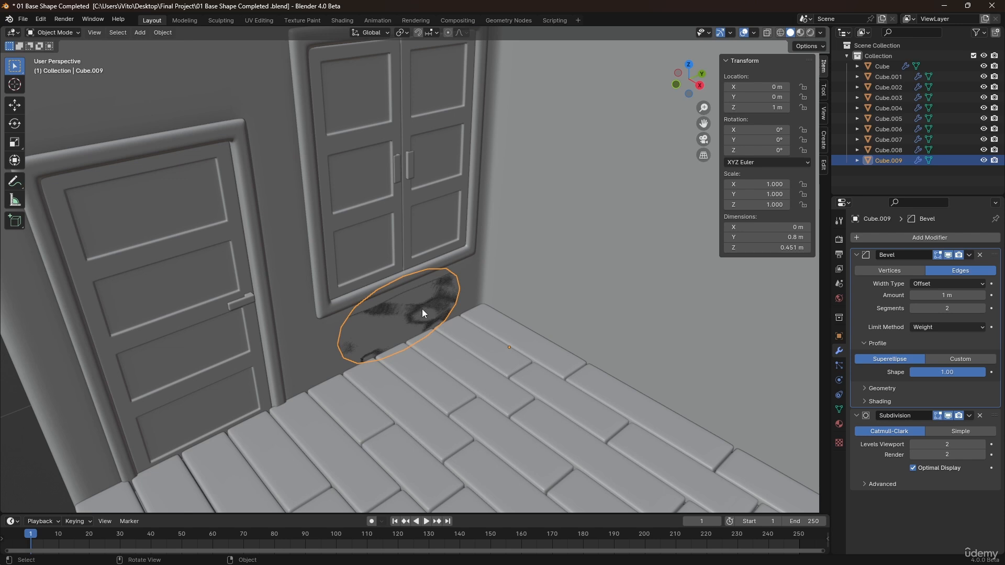
{"action": "key", "text": "Tab"}
{"action": "middle_click_drag", "start_coordinate": [401, 304], "coordinate": [416, 303]}
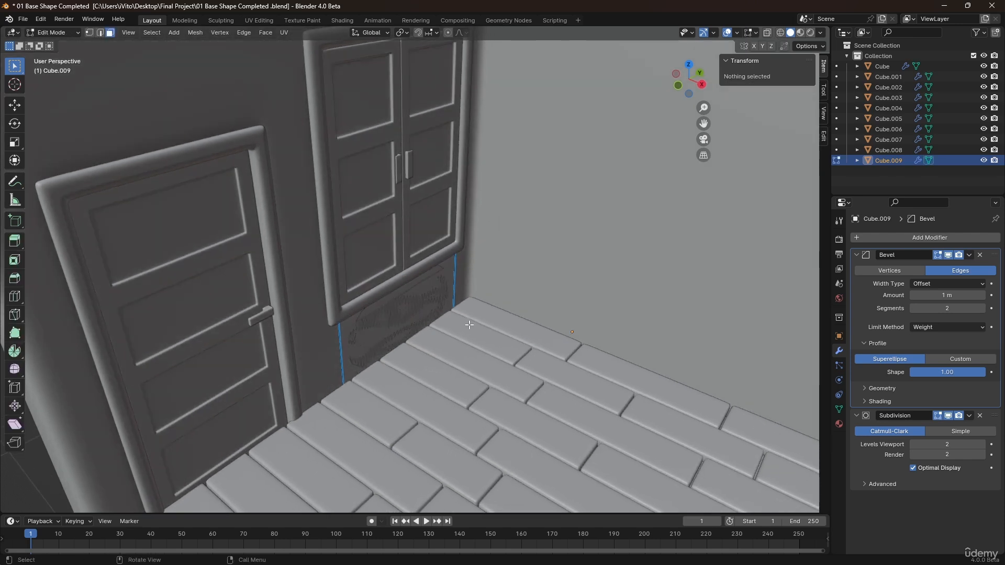
{"action": "middle_click_drag", "start_coordinate": [443, 320], "coordinate": [356, 290]}
{"action": "left_click", "coordinate": [438, 301]}
{"action": "scroll", "coordinate": [356, 290], "scroll_direction": "up", "scroll_amount": 1}
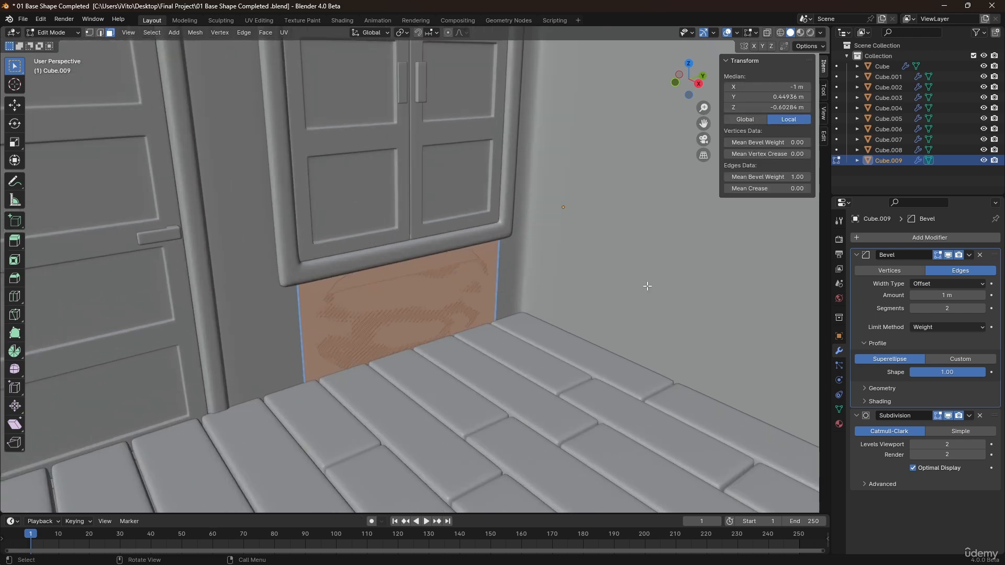
{"action": "key", "text": "s"}
{"action": "key", "text": "y"}
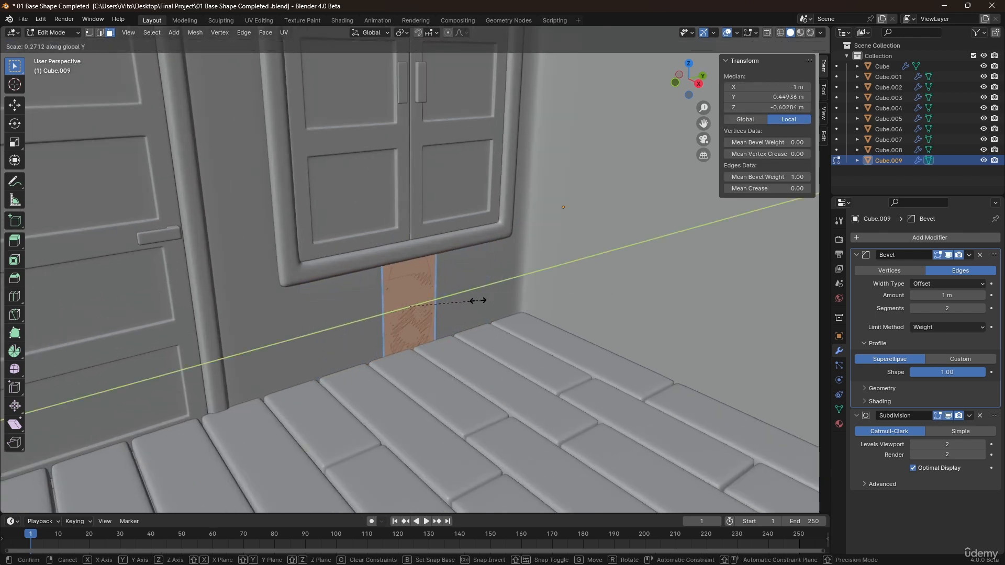
{"action": "left_click", "coordinate": [477, 301]}
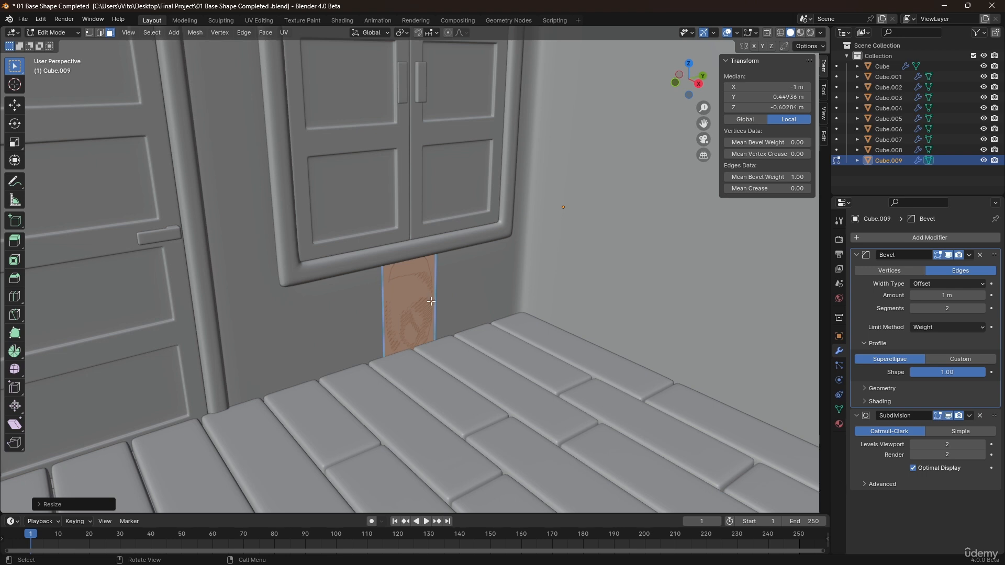
Set the new panel object's origin to its geometry.
{"action": "middle_click_drag", "start_coordinate": [431, 301], "coordinate": [423, 297]}
{"action": "key", "text": "Tab"}
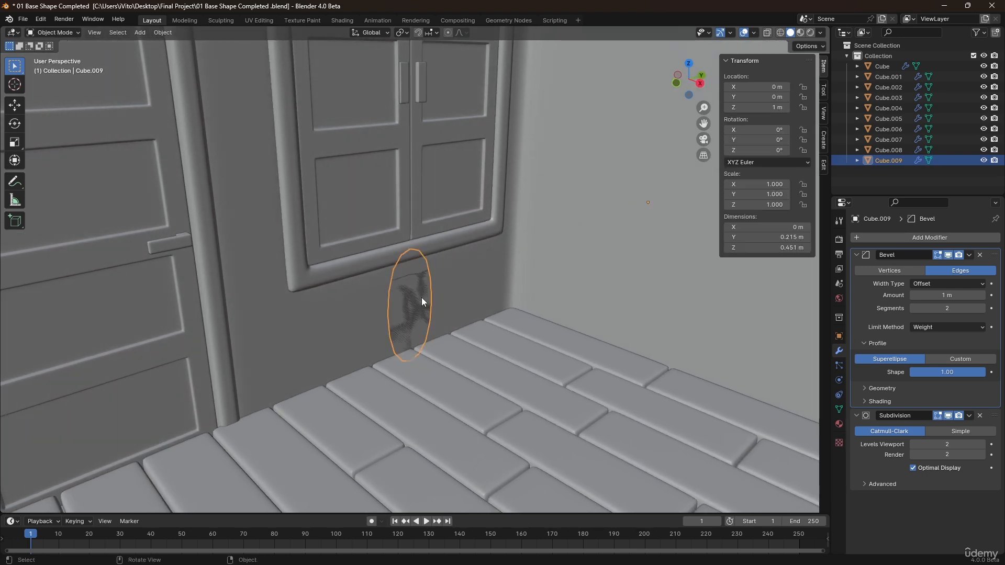
{"action": "right_click", "coordinate": [422, 297]}
{"action": "mouse_move", "coordinate": [417, 283]}
{"action": "left_click", "coordinate": [460, 291]}
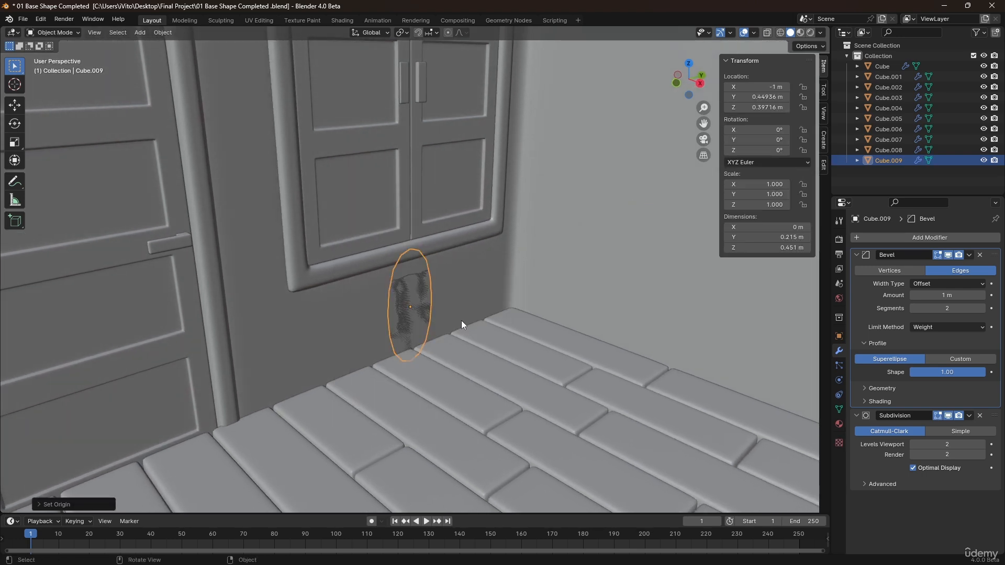
Move the panel about 0.04 m up along Z and about 0.45 m along Y toward the door.
{"action": "key", "text": "g"}
{"action": "key", "text": "z"}
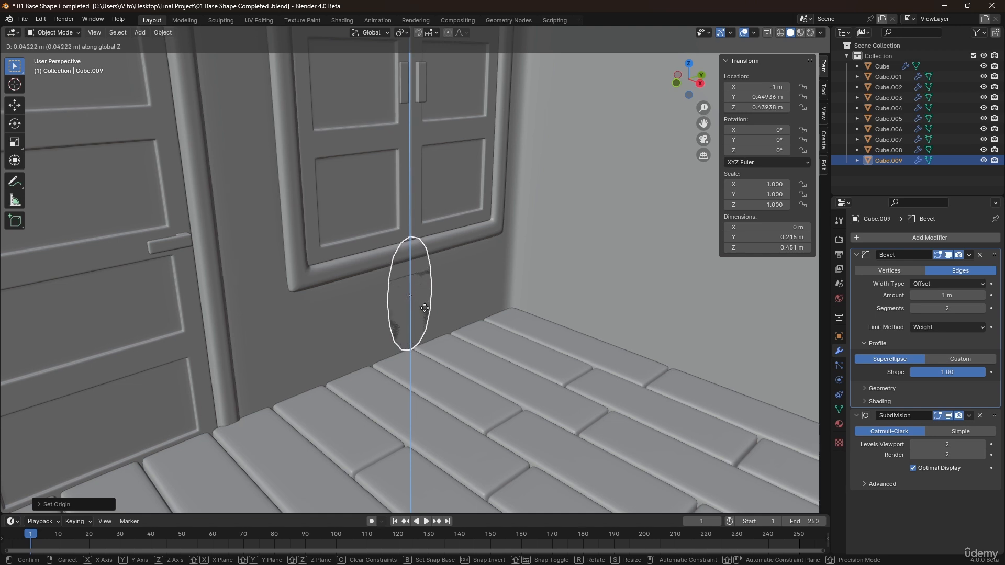
{"action": "left_click", "coordinate": [426, 307]}
{"action": "middle_click_drag", "start_coordinate": [422, 317], "coordinate": [433, 300]}
{"action": "key", "text": "g"}
{"action": "key", "text": "y"}
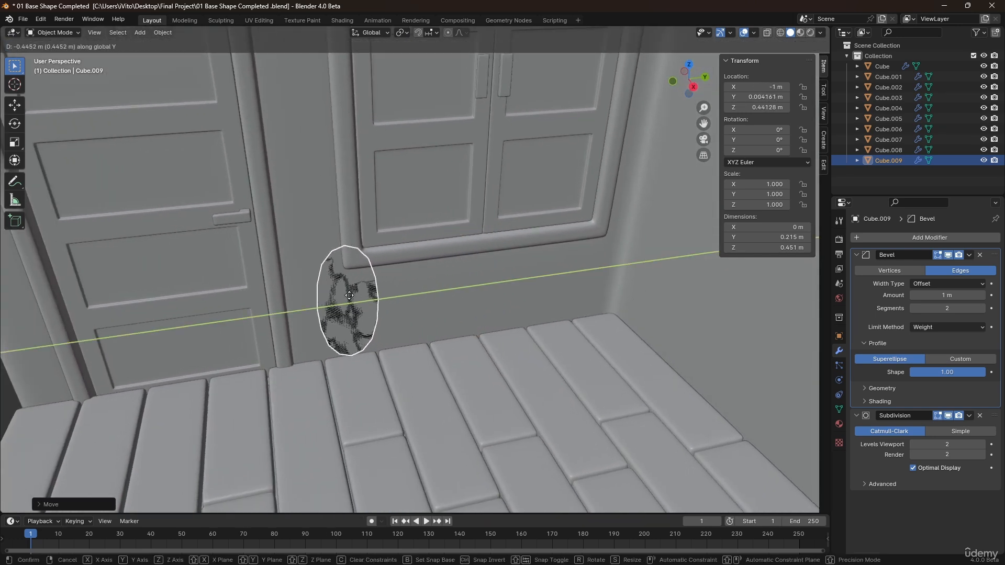
{"action": "left_click", "coordinate": [323, 285]}
{"action": "middle_click_drag", "start_coordinate": [322, 285], "coordinate": [357, 300]}
Nudge the panel's face about 0.02 m along X and about 0.03 m along Z.
{"action": "key", "text": "Tab"}
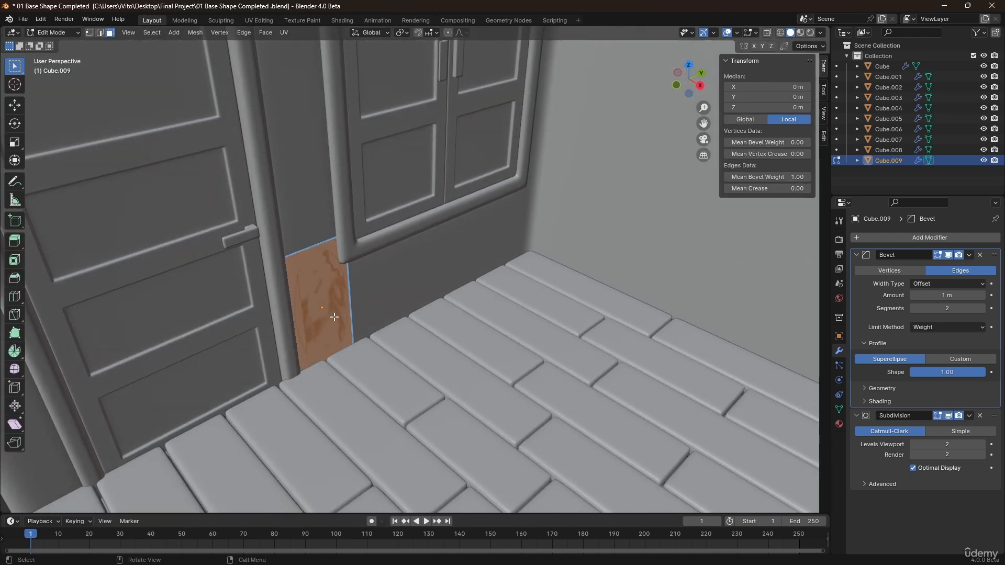
{"action": "key", "text": "g"}
{"action": "key", "text": "x"}
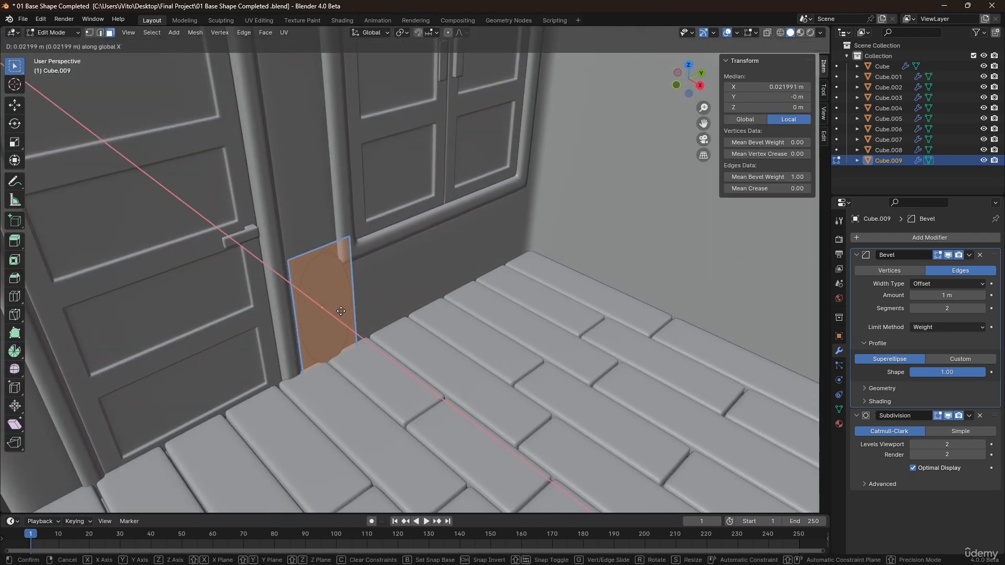
{"action": "left_click", "coordinate": [340, 311]}
{"action": "key", "text": "g"}
{"action": "key", "text": "z"}
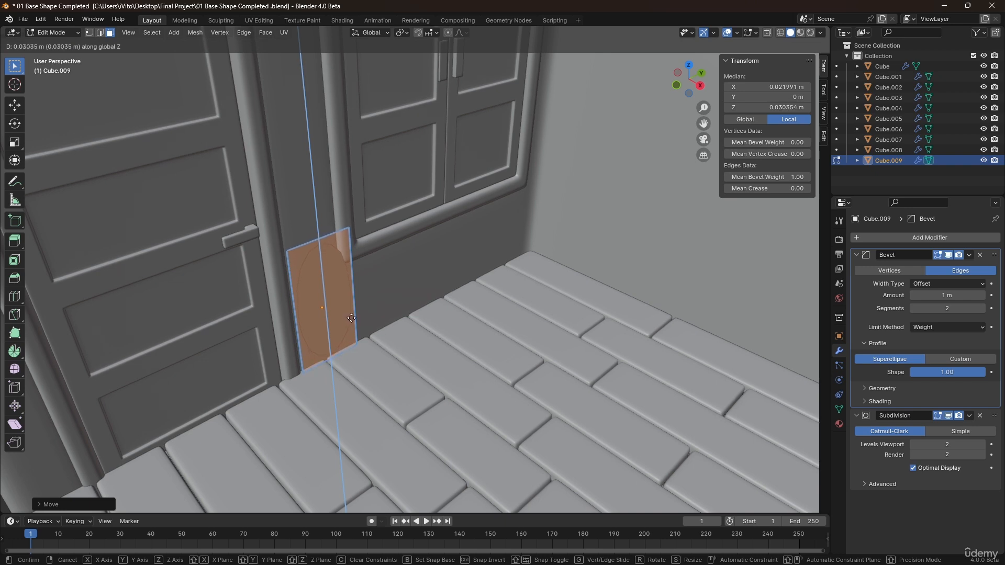
{"action": "left_click", "coordinate": [352, 319]}
{"action": "middle_click_drag", "start_coordinate": [354, 329], "coordinate": [349, 313]}
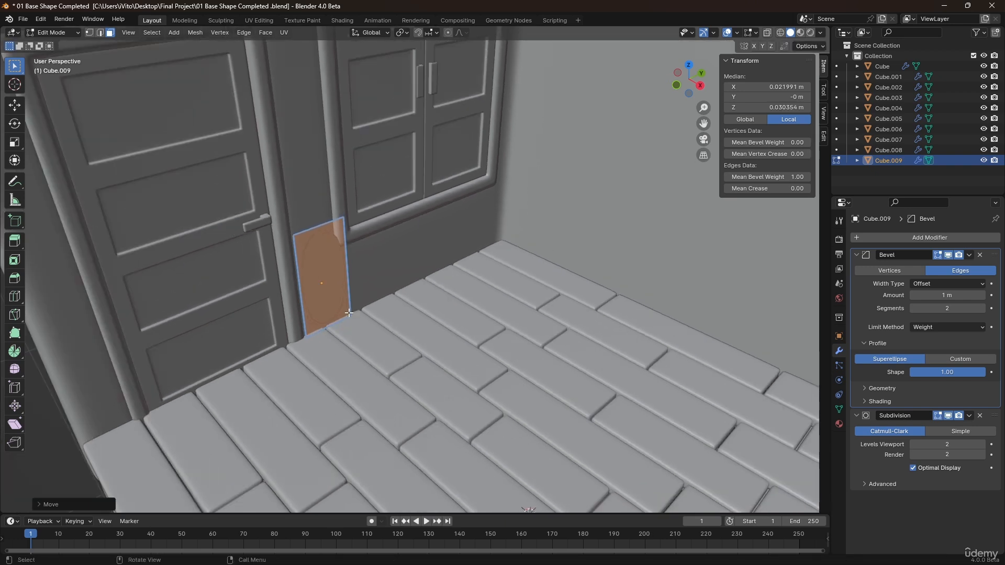
Extrude the face outward from the wall about 0.37 m into a box.
{"action": "key", "text": "e"}
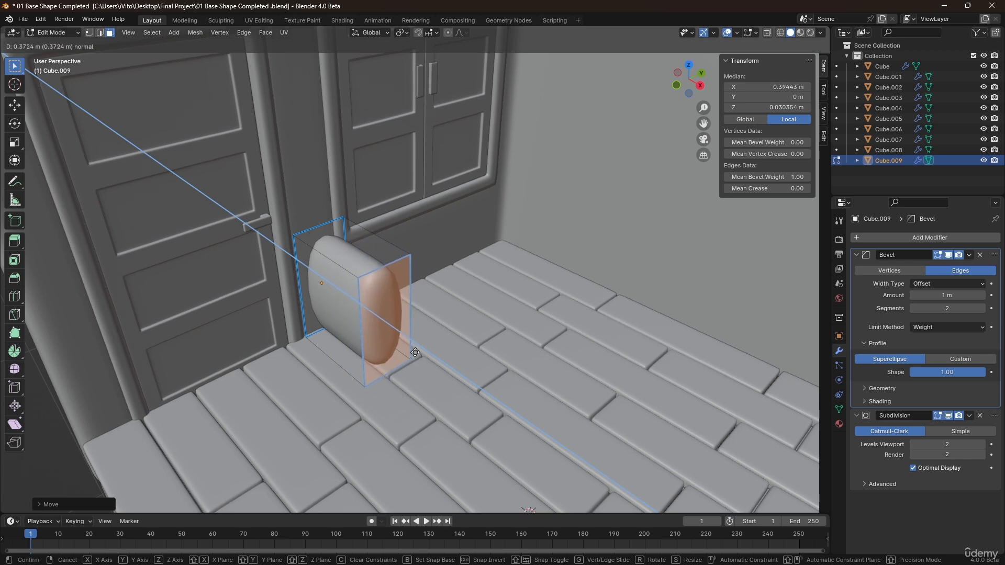
{"action": "left_click", "coordinate": [415, 353]}
{"action": "middle_click_drag", "start_coordinate": [386, 324], "coordinate": [417, 286]}
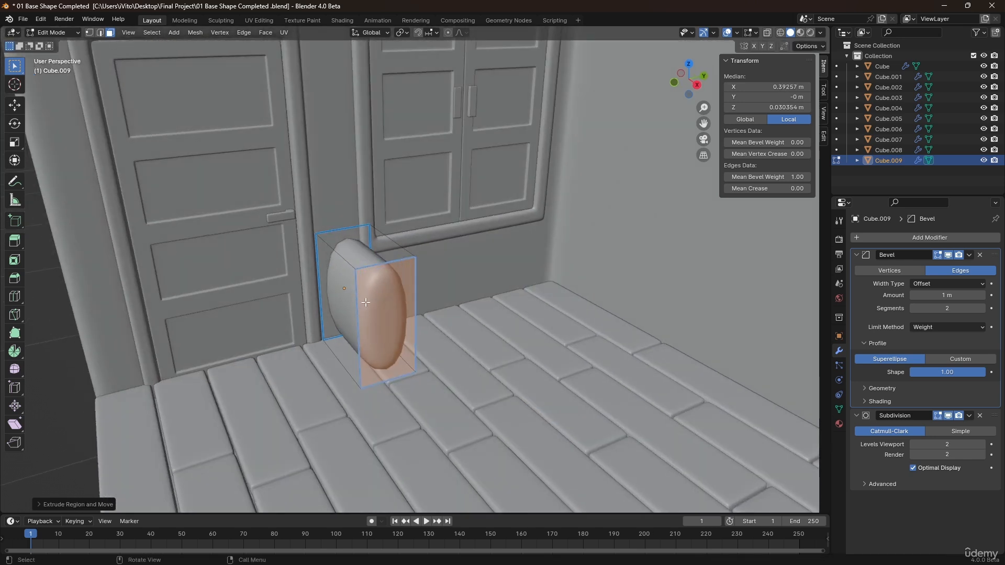
Set the bevel weight of all the box's edges to 1.00.
{"action": "key", "text": "a"}
{"action": "left_click_drag", "start_coordinate": [768, 177], "coordinate": [801, 177]}
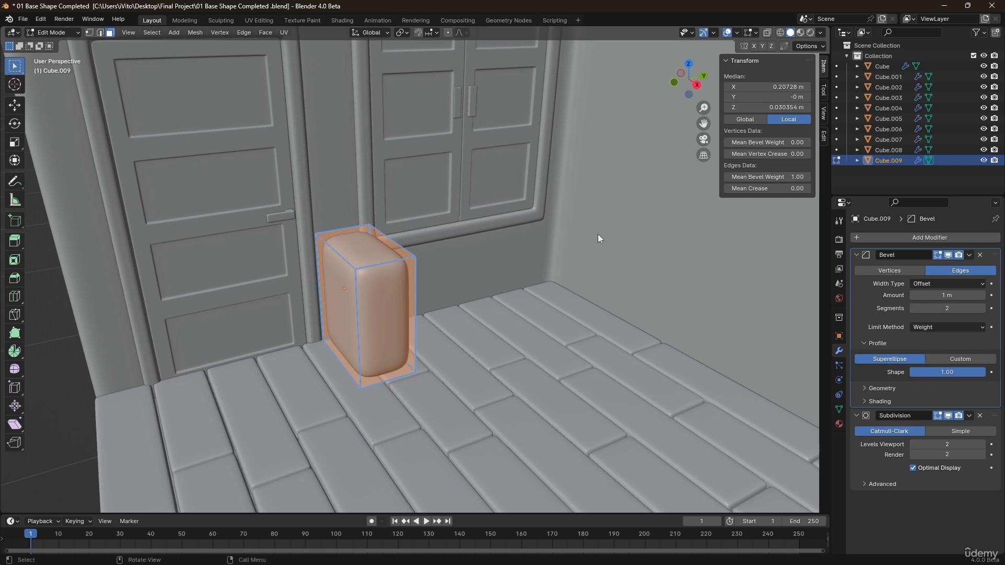
{"action": "middle_click_drag", "start_coordinate": [598, 234], "coordinate": [314, 310]}
Inset the box's front face by about 0.023 m.
{"action": "left_click", "coordinate": [404, 287]}
{"action": "middle_click_drag", "start_coordinate": [453, 279], "coordinate": [439, 278]}
{"action": "key", "text": "i"}
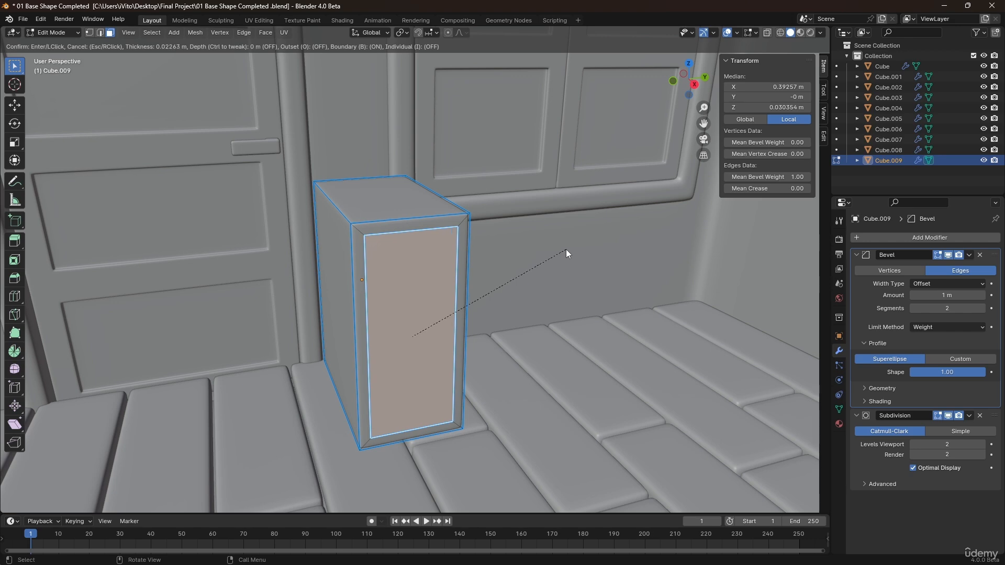
{"action": "left_click", "coordinate": [566, 250]}
Extrude the inset front face inward about 0.35 m to hollow out the box.
{"action": "scroll", "coordinate": [397, 254], "scroll_direction": "up", "scroll_amount": 2}
{"action": "scroll", "coordinate": [397, 254], "scroll_direction": "up", "scroll_amount": 1}
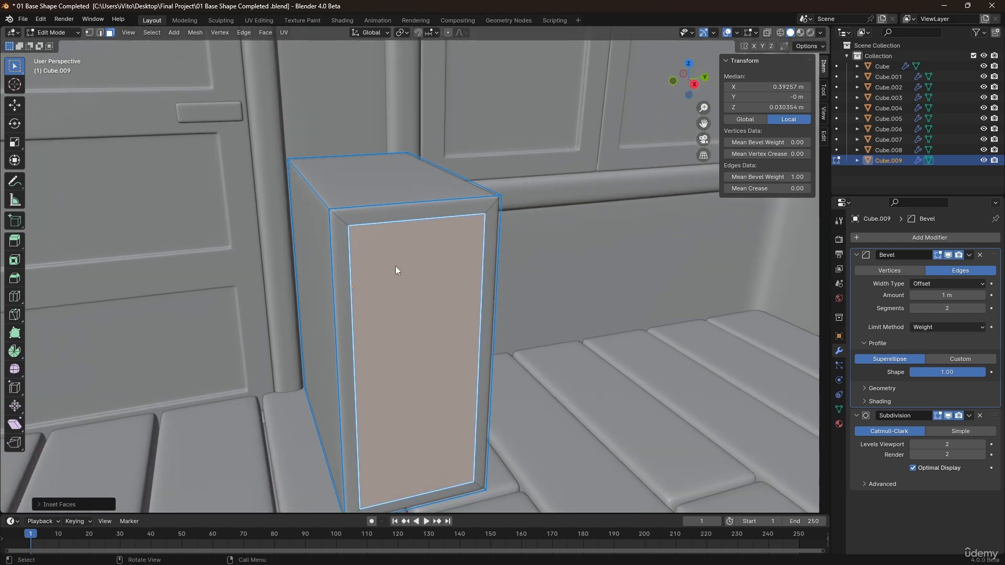
{"action": "middle_click_drag", "start_coordinate": [394, 266], "coordinate": [371, 243]}
{"action": "middle_click_drag", "start_coordinate": [376, 293], "coordinate": [396, 285], "text": "shift"}
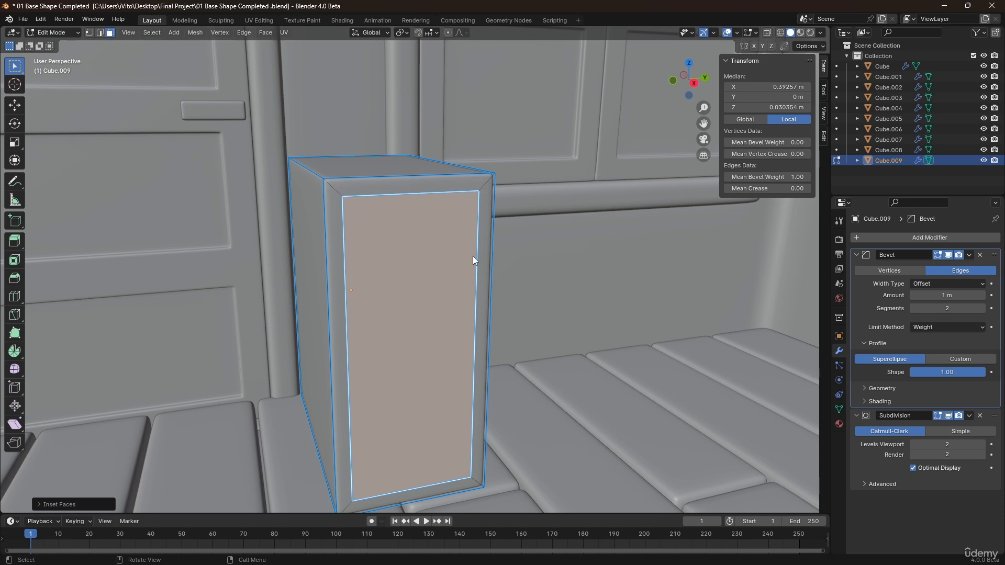
{"action": "middle_click_drag", "start_coordinate": [487, 289], "coordinate": [470, 319]}
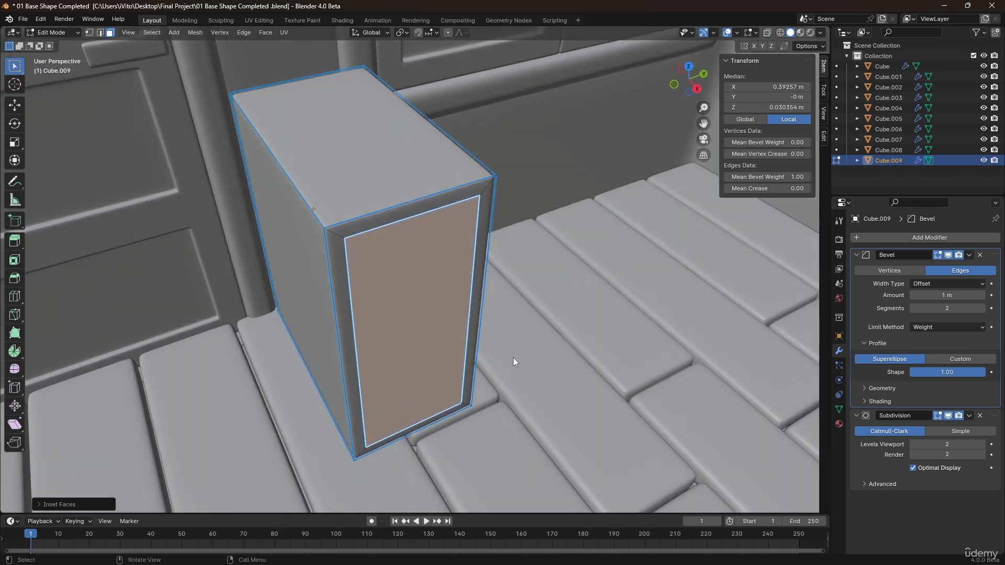
{"action": "middle_click_drag", "start_coordinate": [514, 362], "coordinate": [579, 356]}
{"action": "key", "text": "e"}
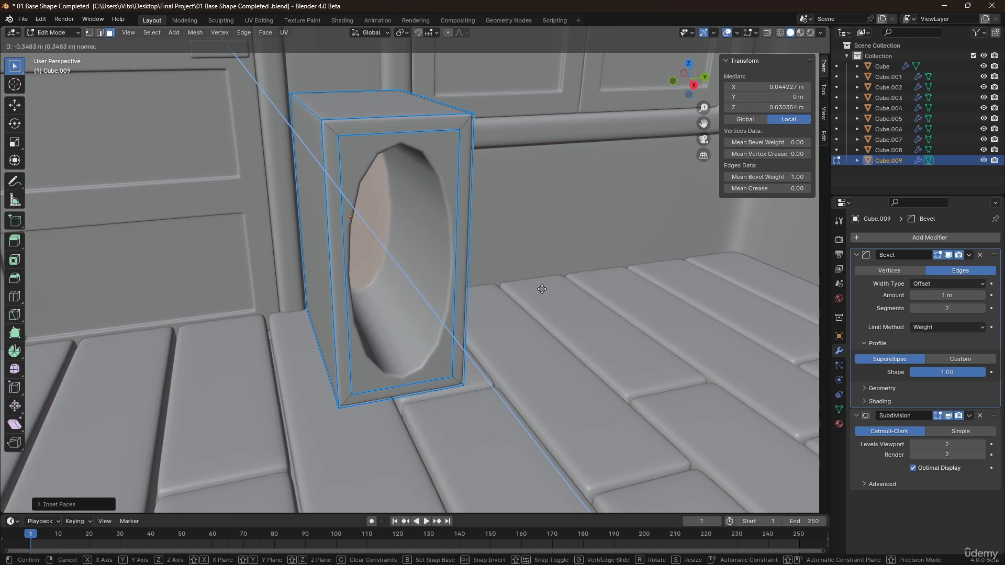
{"action": "left_click", "coordinate": [542, 289]}
Set the bevel weight of all edges of the hollowed box to 1.00.
{"action": "middle_click_drag", "start_coordinate": [434, 277], "coordinate": [402, 267]}
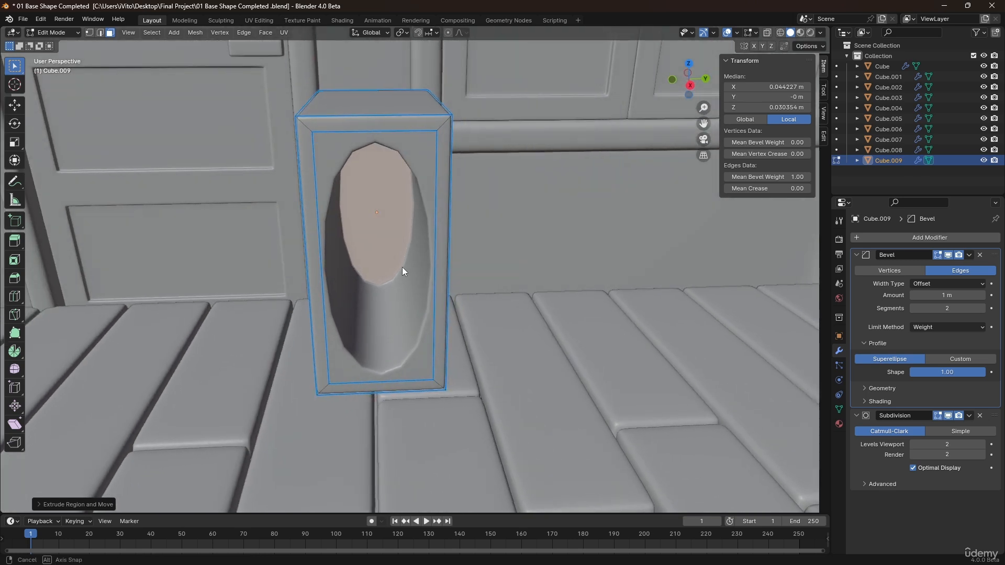
{"action": "key", "text": "a"}
{"action": "left_click_drag", "start_coordinate": [742, 178], "coordinate": [793, 177]}
Duplicate the inner back face of the box and separate it into a new object.
{"action": "left_click", "coordinate": [363, 219]}
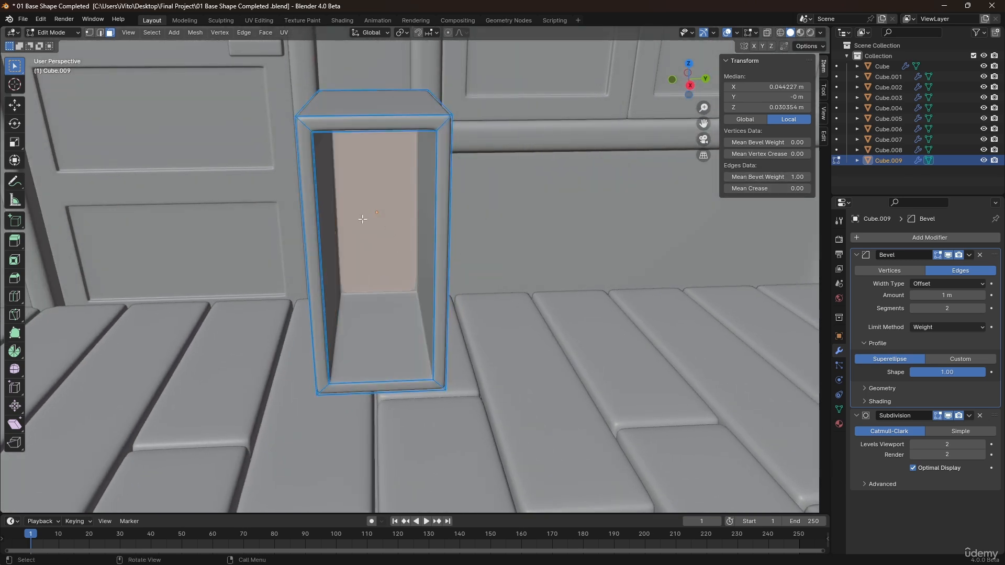
{"action": "middle_click_drag", "start_coordinate": [387, 183], "coordinate": [437, 244]}
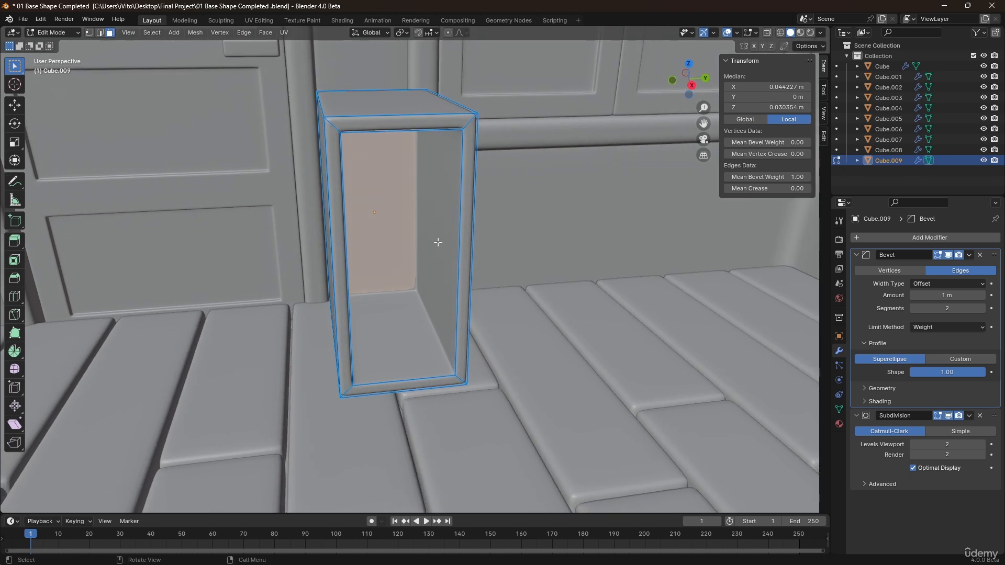
{"action": "key", "text": "g"}
{"action": "right_click", "coordinate": [391, 219]}
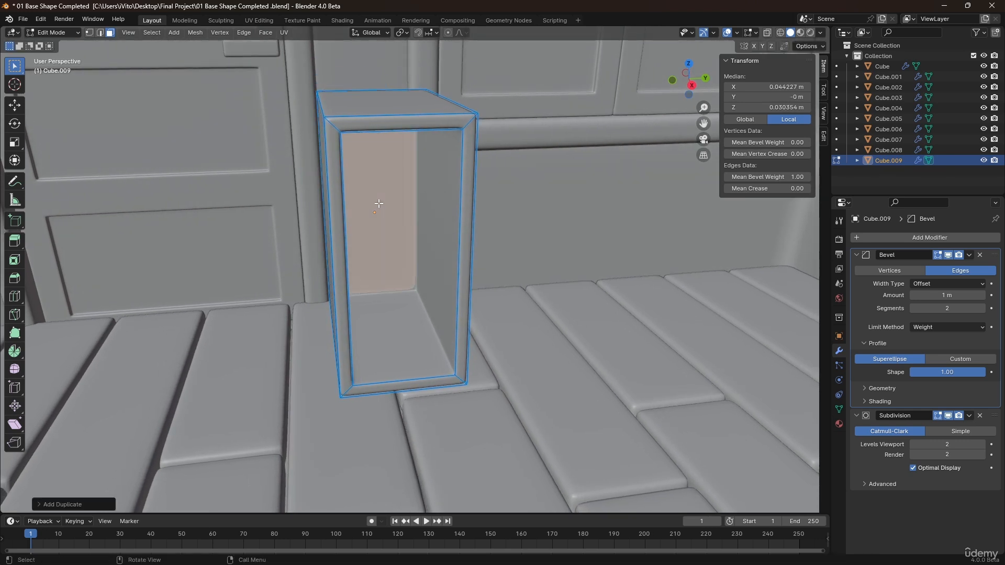
{"action": "key", "text": "p"}
{"action": "left_click", "coordinate": [379, 207]}
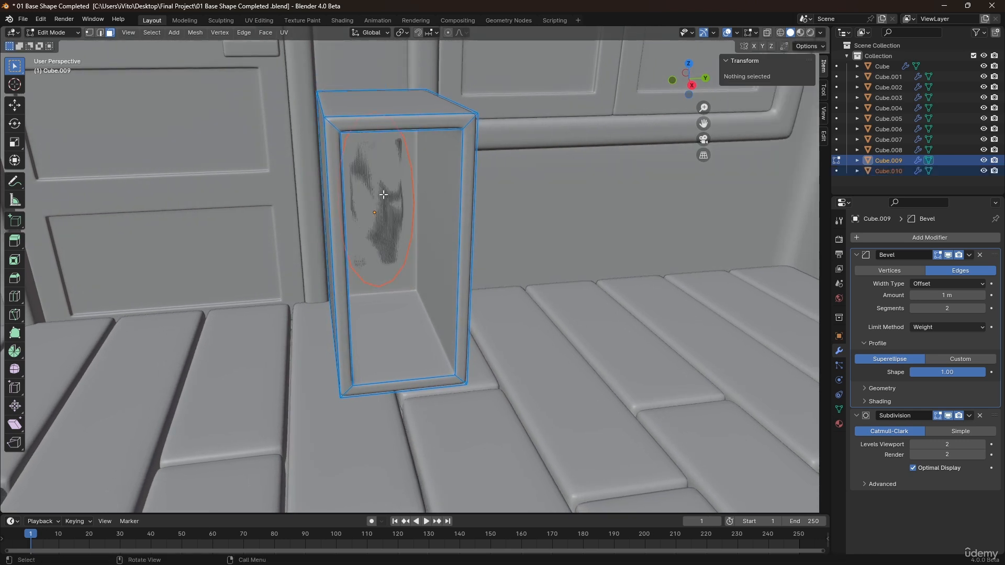
Move the separated panel about 0.26 m along X into the box's front opening and enter its edit mode.
{"action": "key", "text": "Tab"}
{"action": "left_click", "coordinate": [387, 188]}
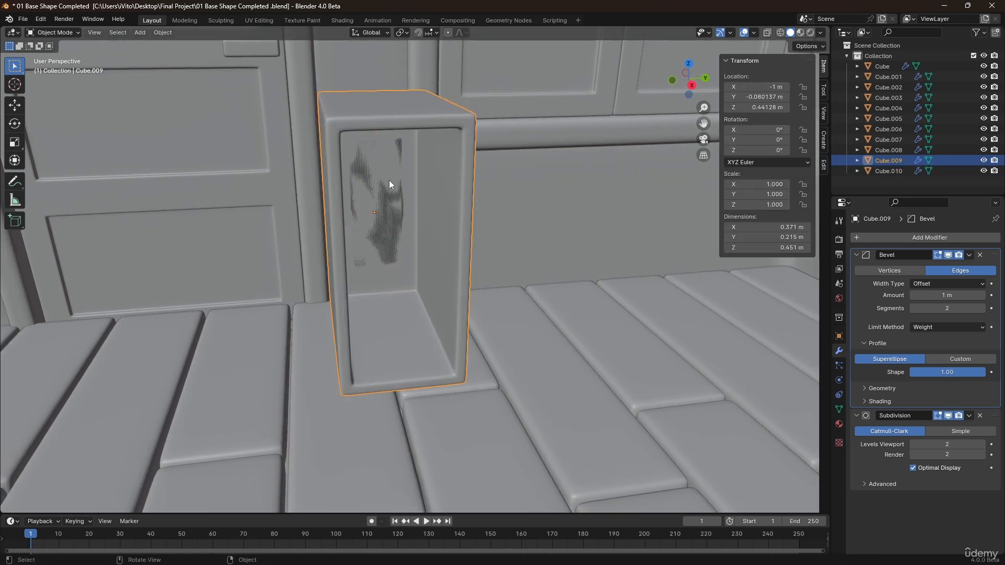
{"action": "left_click", "coordinate": [400, 143]}
{"action": "middle_click_drag", "start_coordinate": [401, 144], "coordinate": [374, 234]}
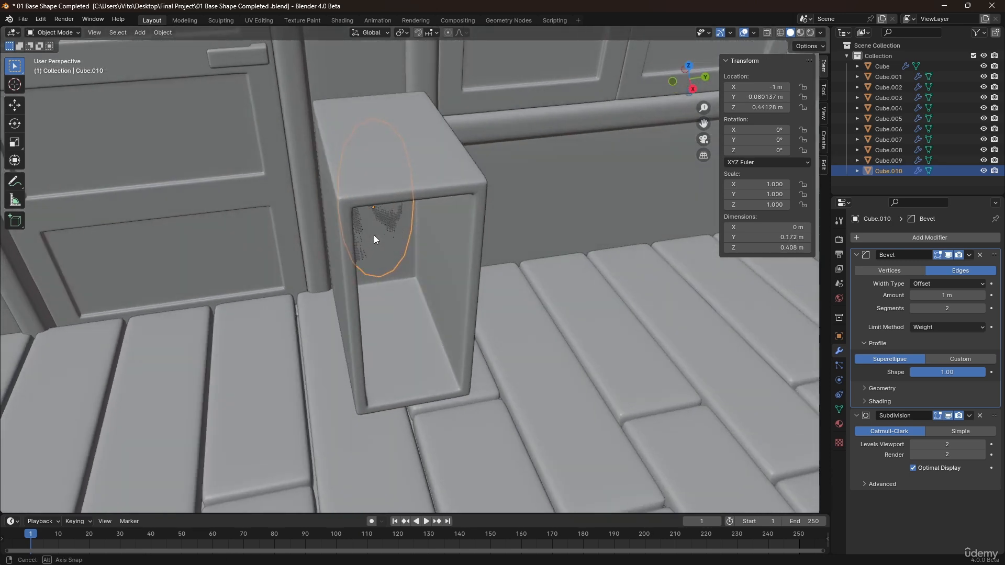
{"action": "key", "text": "g"}
{"action": "key", "text": "x"}
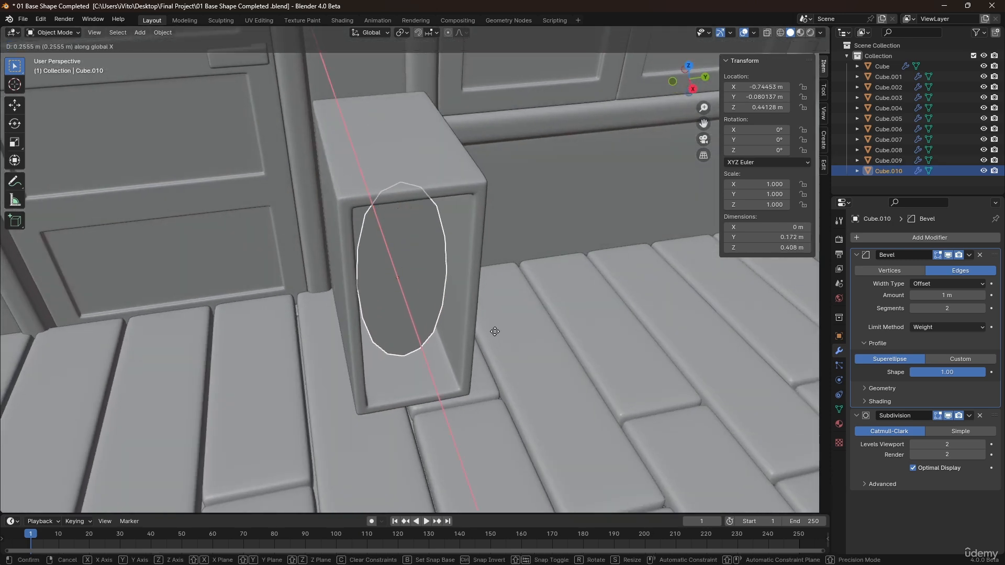
{"action": "left_click", "coordinate": [466, 338]}
{"action": "key", "text": "Tab"}
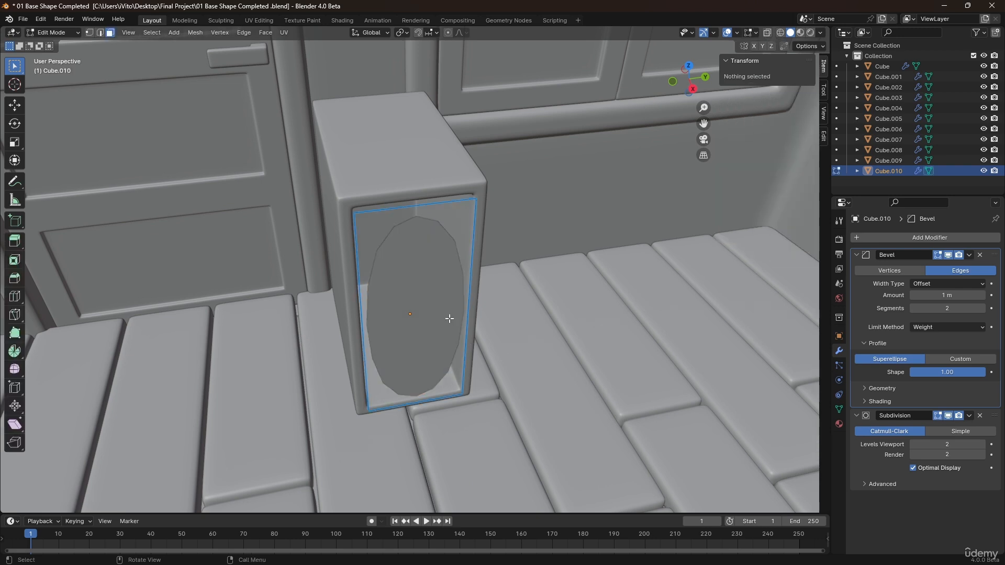
Add four evenly spaced horizontal loop cuts across the separated door panel.
{"action": "middle_click_drag", "start_coordinate": [436, 313], "coordinate": [424, 277]}
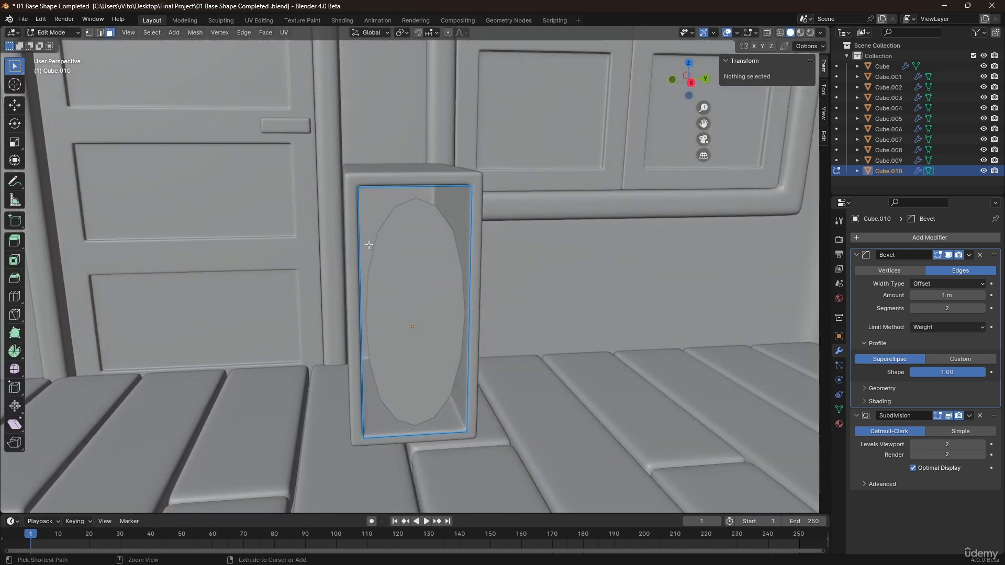
{"action": "key", "text": "ctrl+r"}
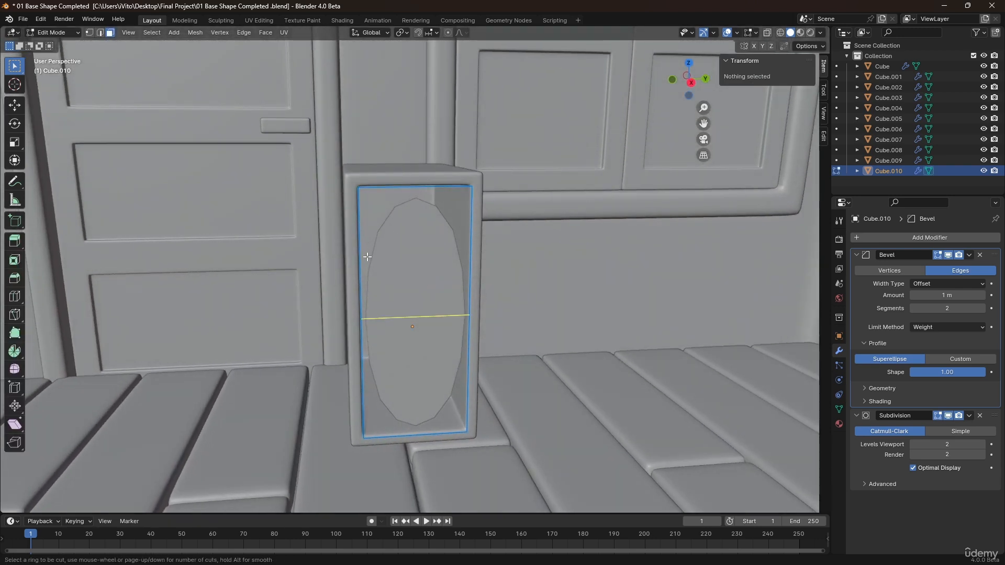
{"action": "scroll", "coordinate": [367, 256], "scroll_direction": "up", "scroll_amount": 3}
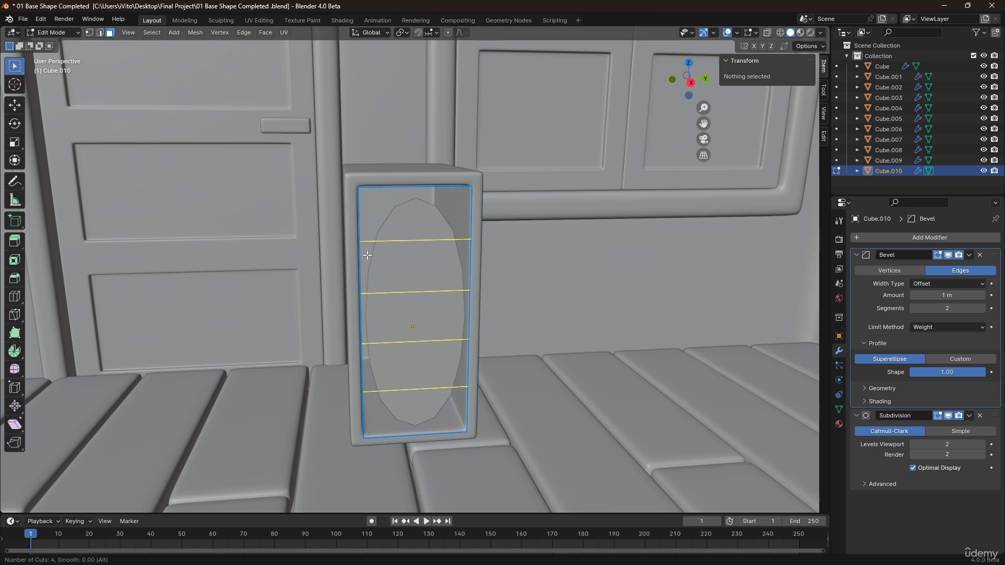
{"action": "left_click", "coordinate": [367, 255]}
{"action": "right_click", "coordinate": [367, 255]}
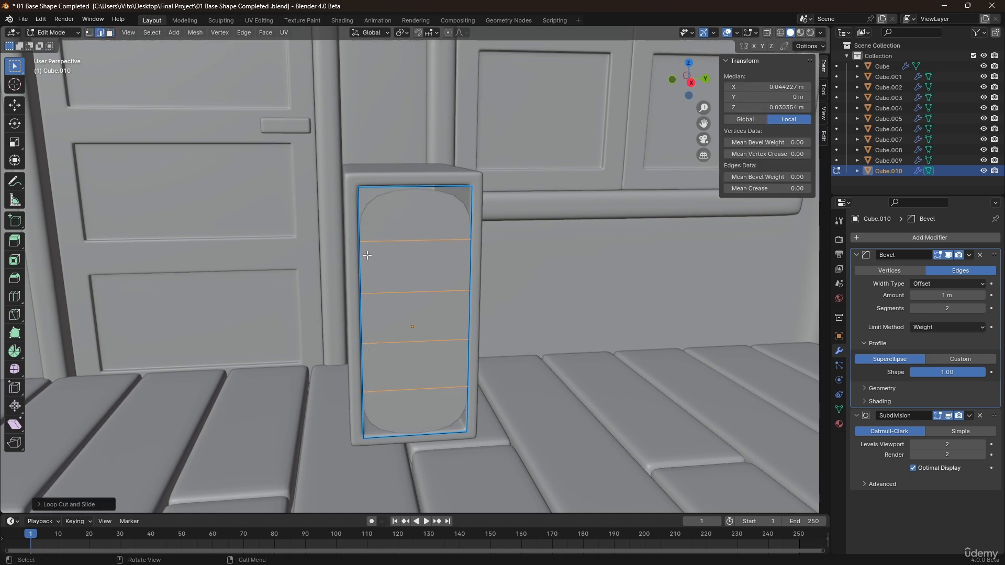
Delete the lower part of the panel, keeping only the top strip as a drawer front.
{"action": "mouse_move", "coordinate": [433, 254]}
{"action": "middle_mouse_down"}
{"action": "mouse_move", "coordinate": [423, 288]}
{"action": "mouse_move", "coordinate": [411, 251]}
{"action": "mouse_move", "coordinate": [437, 251]}
{"action": "mouse_move", "coordinate": [420, 262]}
{"action": "middle_mouse_up"}
{"action": "key", "text": "alt+z"}
{"action": "key", "text": "1"}
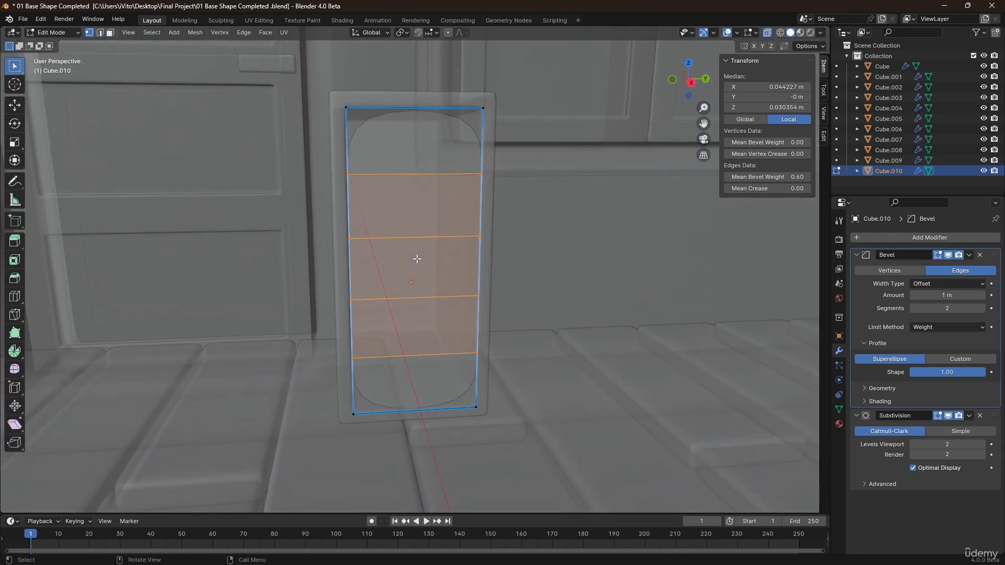
{"action": "left_click_drag", "start_coordinate": [511, 225], "coordinate": [326, 371], "text": "ctrl"}
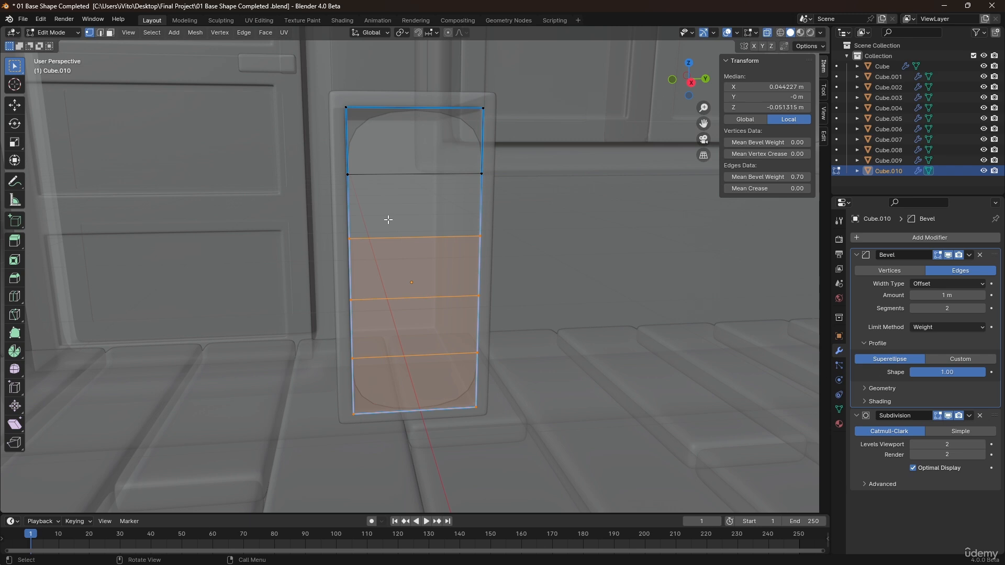
{"action": "key", "text": "x"}
{"action": "left_click", "coordinate": [378, 197]}
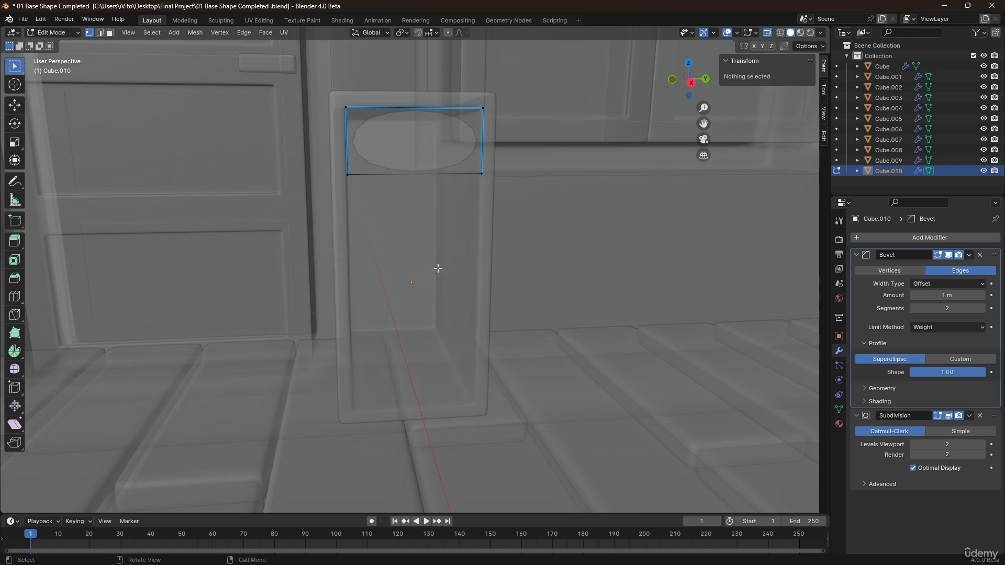
Extrude the whole drawer front strip outward about 0.014 m to give it thickness.
{"action": "key", "text": "alt+z"}
{"action": "middle_click_drag", "start_coordinate": [434, 218], "coordinate": [415, 293]}
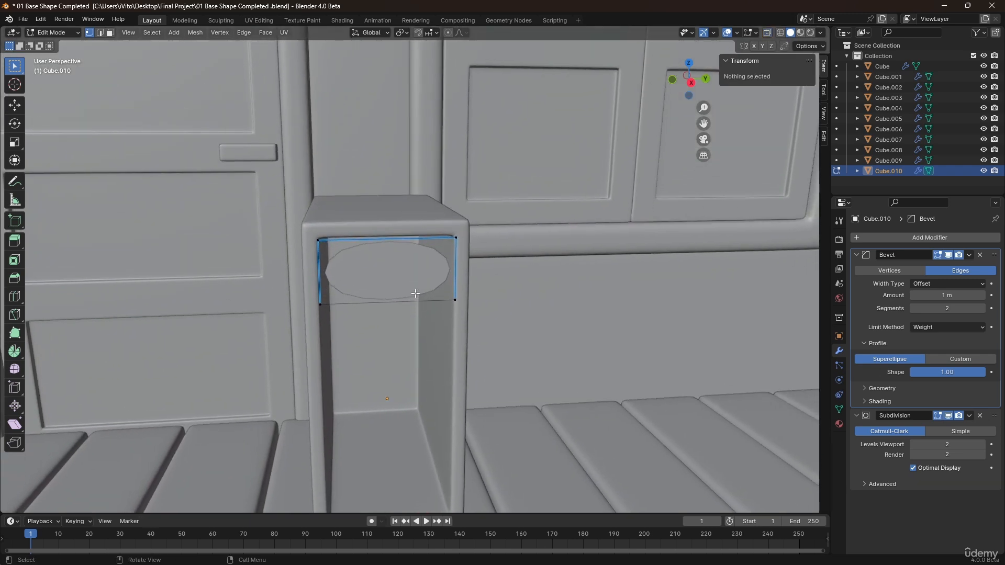
{"action": "key", "text": "a"}
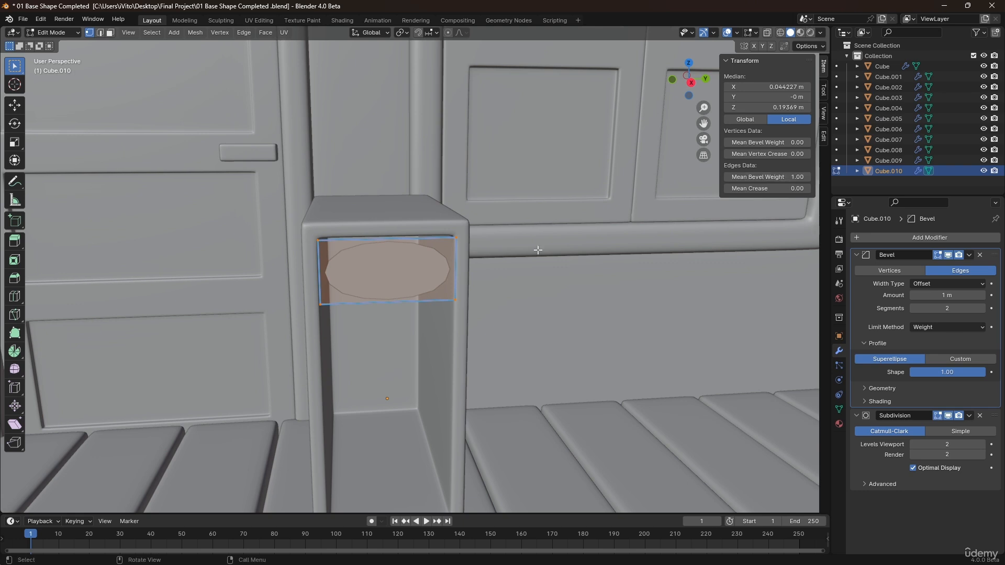
{"action": "middle_click_drag", "start_coordinate": [538, 250], "coordinate": [408, 303]}
{"action": "scroll", "coordinate": [362, 251], "scroll_direction": "up", "scroll_amount": 3}
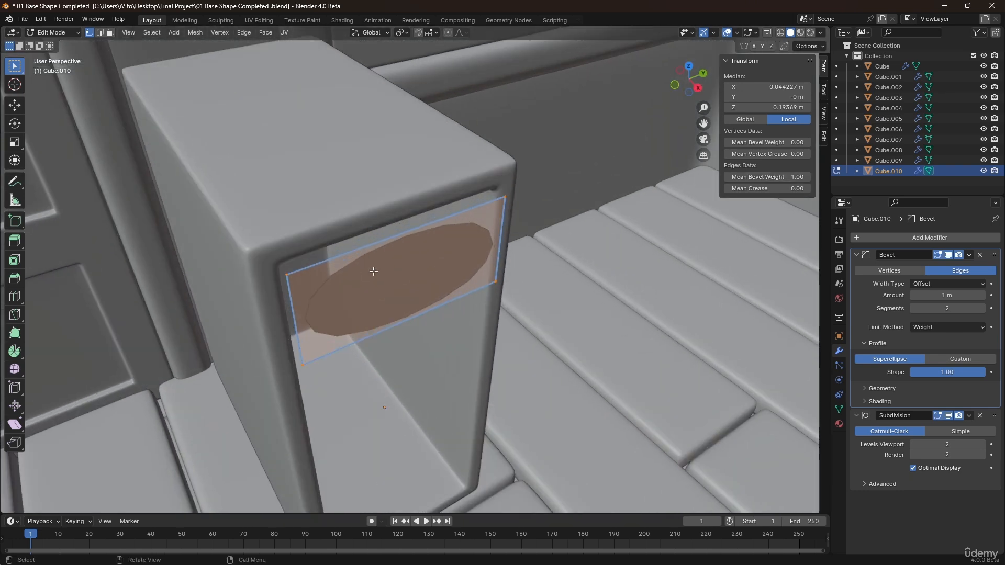
{"action": "key", "text": "e"}
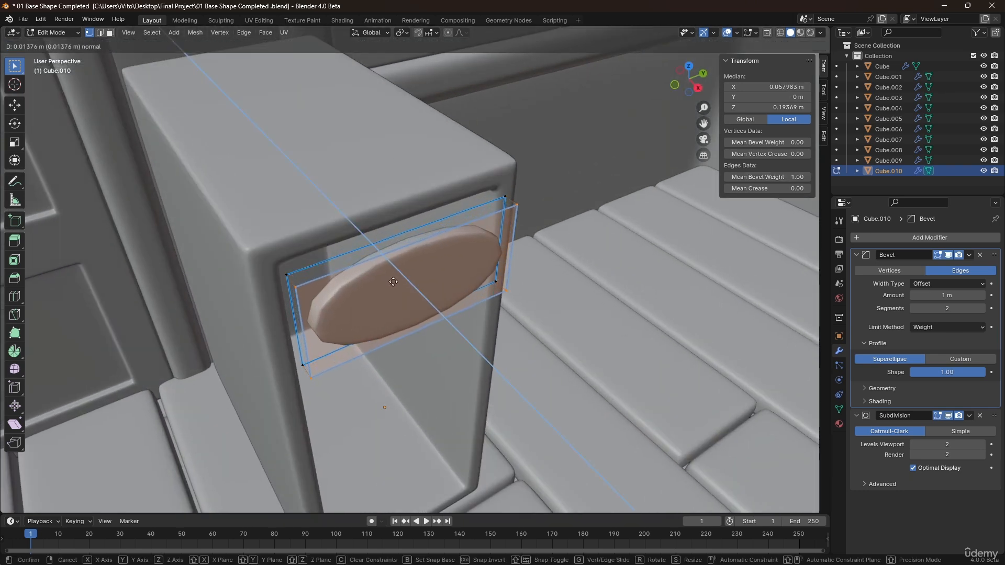
{"action": "left_click", "coordinate": [391, 278]}
Select all of the drawer front and set the bevel weight of its edges to 1.00.
{"action": "scroll", "coordinate": [388, 272], "scroll_direction": "up", "scroll_amount": 2}
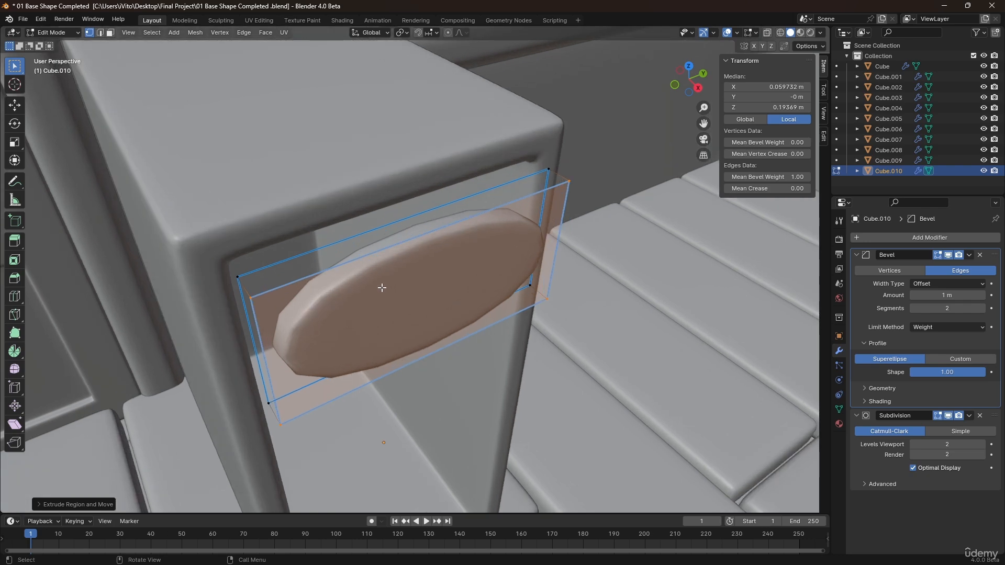
{"action": "middle_click_drag", "start_coordinate": [382, 287], "coordinate": [353, 271]}
{"action": "key", "text": "a"}
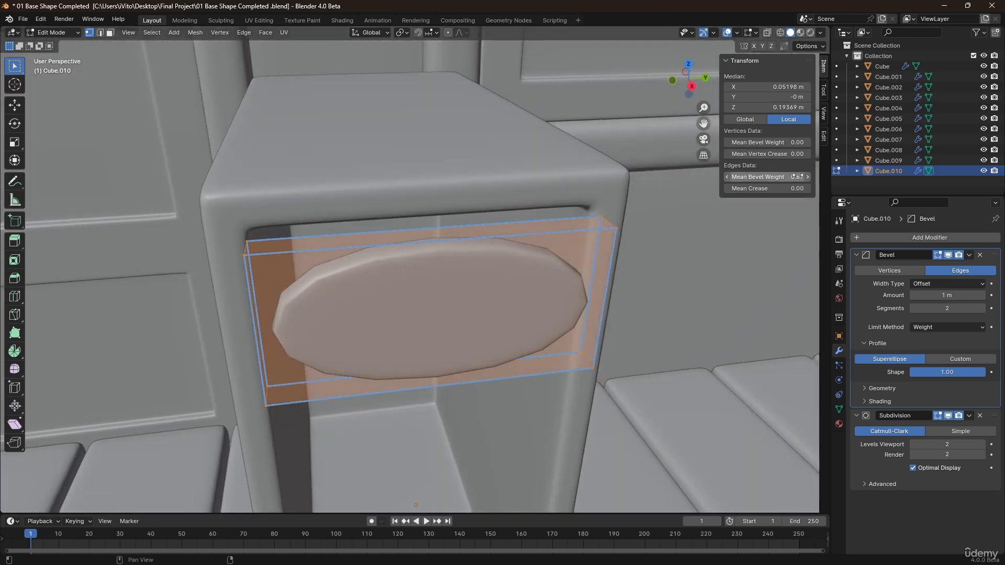
{"action": "left_click_drag", "start_coordinate": [767, 177], "coordinate": [795, 177]}
Add two vertical loop cuts across the drawer front.
{"action": "middle_click_drag", "start_coordinate": [500, 251], "coordinate": [427, 235]}
{"action": "key", "text": "ctrl+r"}
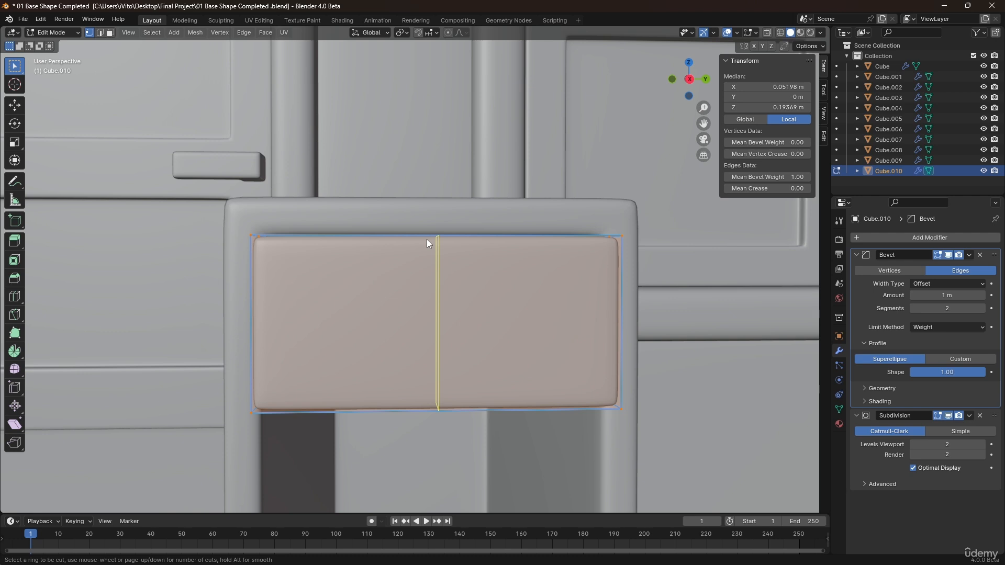
{"action": "scroll", "coordinate": [427, 240], "scroll_direction": "up", "scroll_amount": 1}
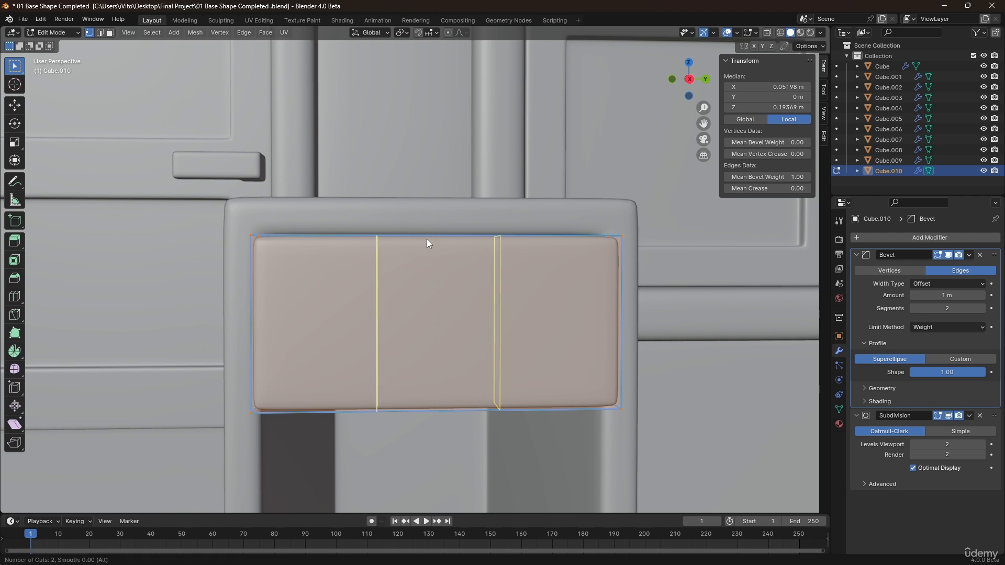
{"action": "left_click", "coordinate": [426, 244]}
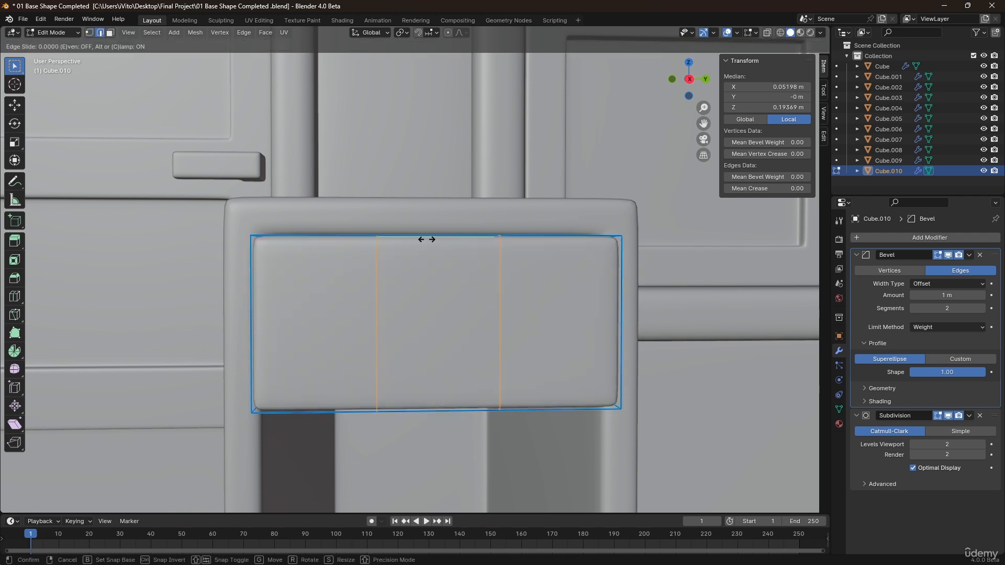
{"action": "right_click", "coordinate": [427, 243]}
Add two more vertical loops in the middle section and scale them apart along Y by about 1.85.
{"action": "key", "text": "ctrl+r"}
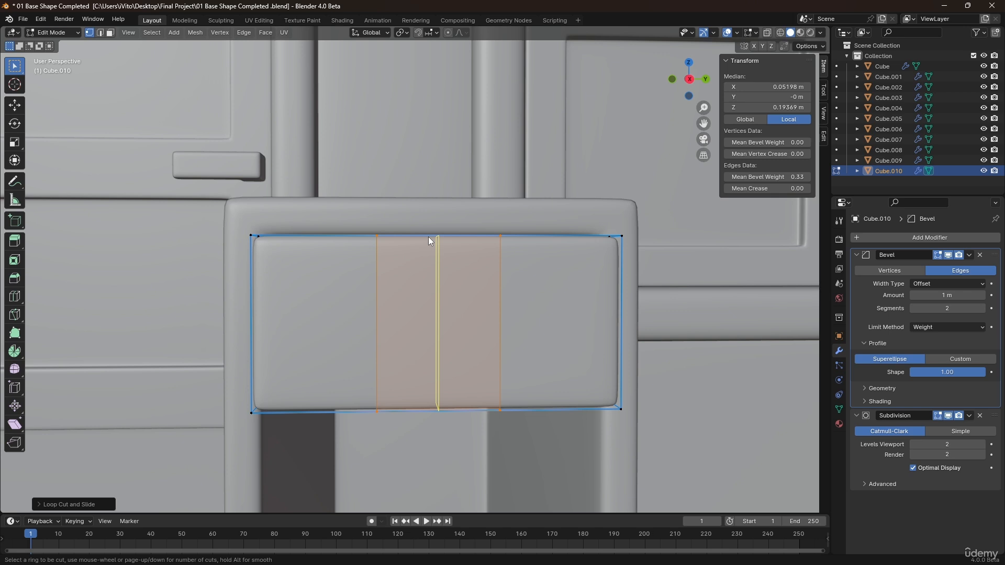
{"action": "scroll", "coordinate": [428, 236], "scroll_direction": "up", "scroll_amount": 1}
{"action": "right_click", "coordinate": [429, 237]}
{"action": "key", "text": "ctrl+r"}
{"action": "scroll", "coordinate": [428, 236], "scroll_direction": "up", "scroll_amount": 1}
{"action": "left_click", "coordinate": [428, 237]}
{"action": "right_click", "coordinate": [428, 236]}
{"action": "key", "text": "s"}
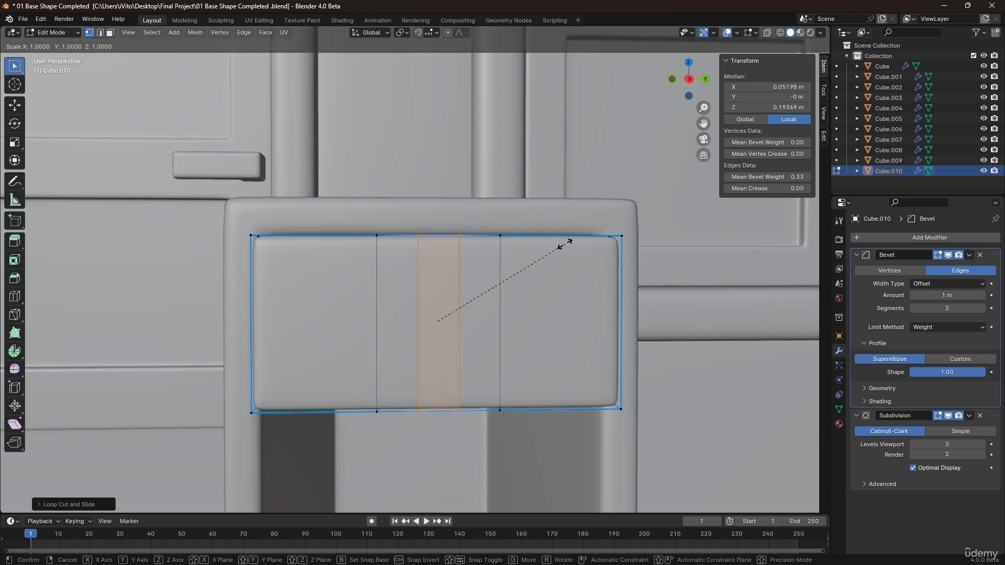
{"action": "key", "text": "y"}
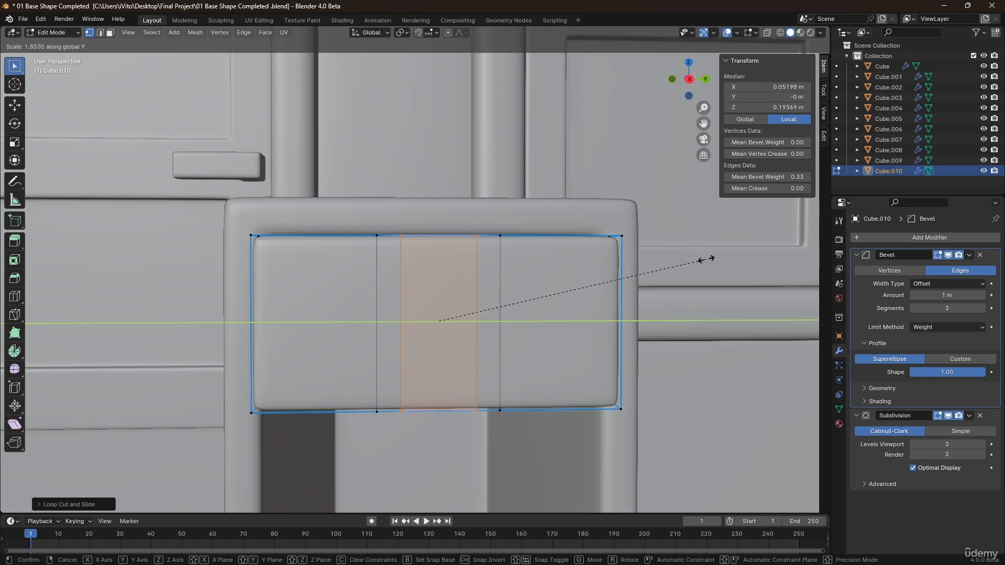
{"action": "left_click", "coordinate": [713, 263]}
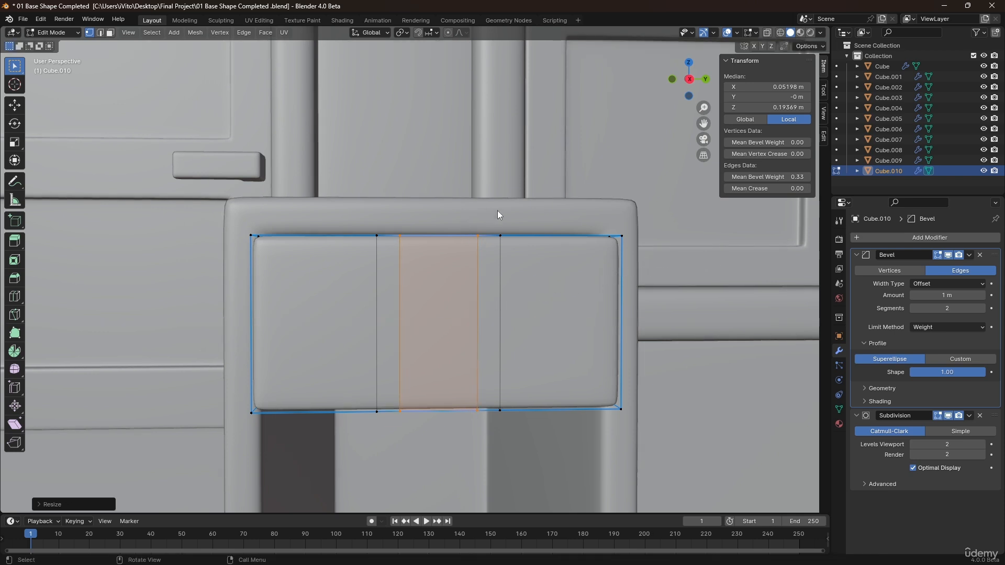
Lower the top middle vertices about 0.023 m along Z to form a handle notch and set every edge's bevel weight to 1.00.
{"action": "key", "text": "alt+a"}
{"action": "left_click_drag", "start_coordinate": [498, 196], "coordinate": [350, 258]}
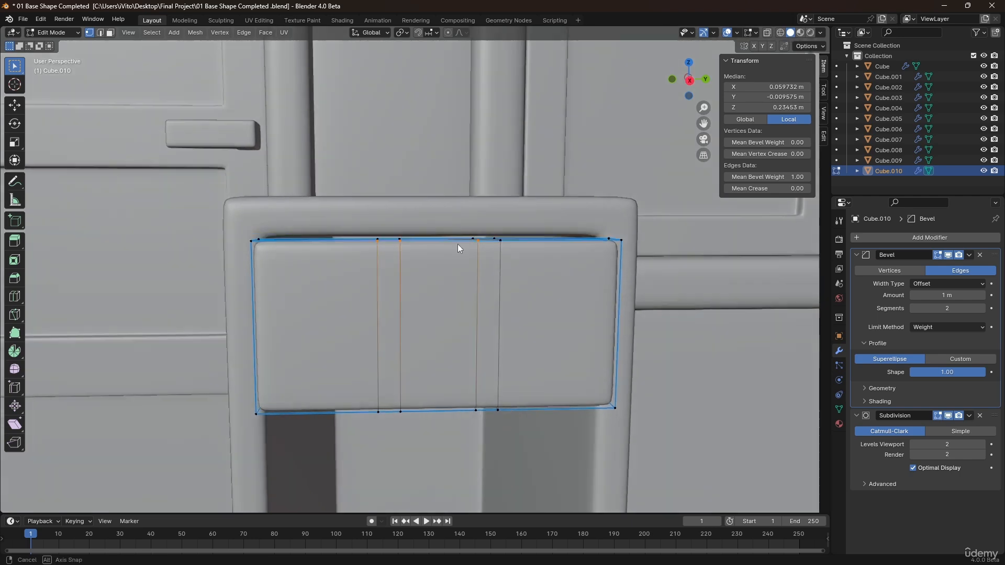
{"action": "mouse_move", "coordinate": [458, 244]}
{"action": "middle_mouse_down"}
{"action": "mouse_move", "coordinate": [397, 234]}
{"action": "mouse_move", "coordinate": [440, 250]}
{"action": "mouse_move", "coordinate": [450, 216]}
{"action": "mouse_move", "coordinate": [442, 228]}
{"action": "mouse_move", "coordinate": [451, 221]}
{"action": "mouse_move", "coordinate": [453, 245]}
{"action": "mouse_move", "coordinate": [444, 221]}
{"action": "middle_mouse_up"}
{"action": "key", "text": "alt+z"}
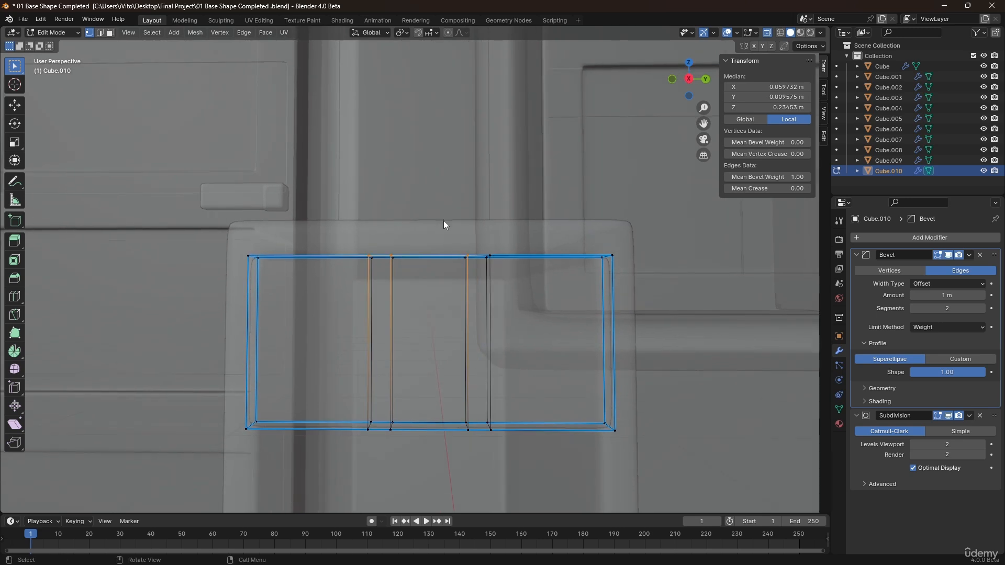
{"action": "key", "text": "alt+a"}
{"action": "key", "text": "b"}
{"action": "left_click_drag", "start_coordinate": [478, 280], "coordinate": [475, 279]}
{"action": "key", "text": "alt+z"}
{"action": "middle_click_drag", "start_coordinate": [440, 246], "coordinate": [447, 250]}
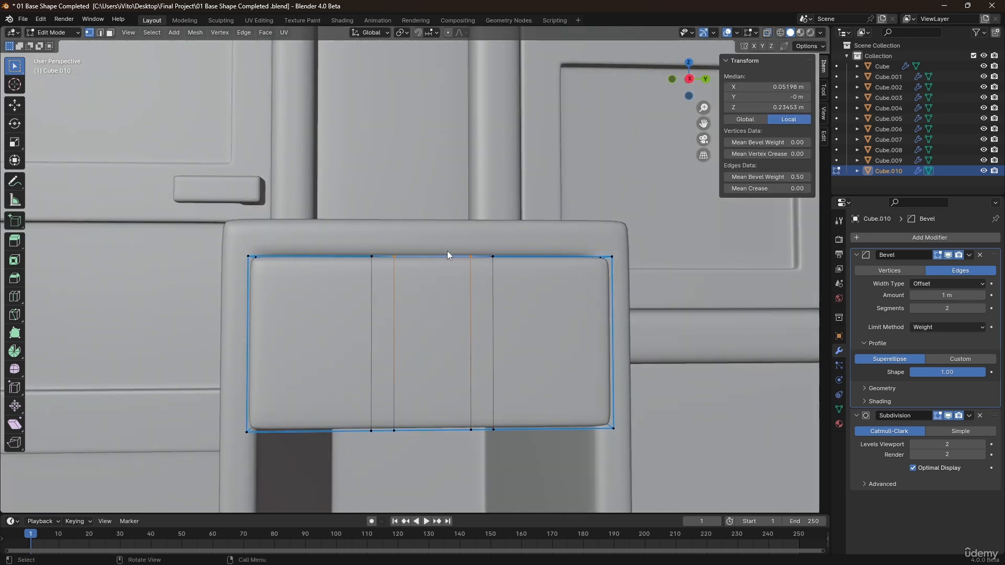
{"action": "key", "text": "g"}
{"action": "key", "text": "z"}
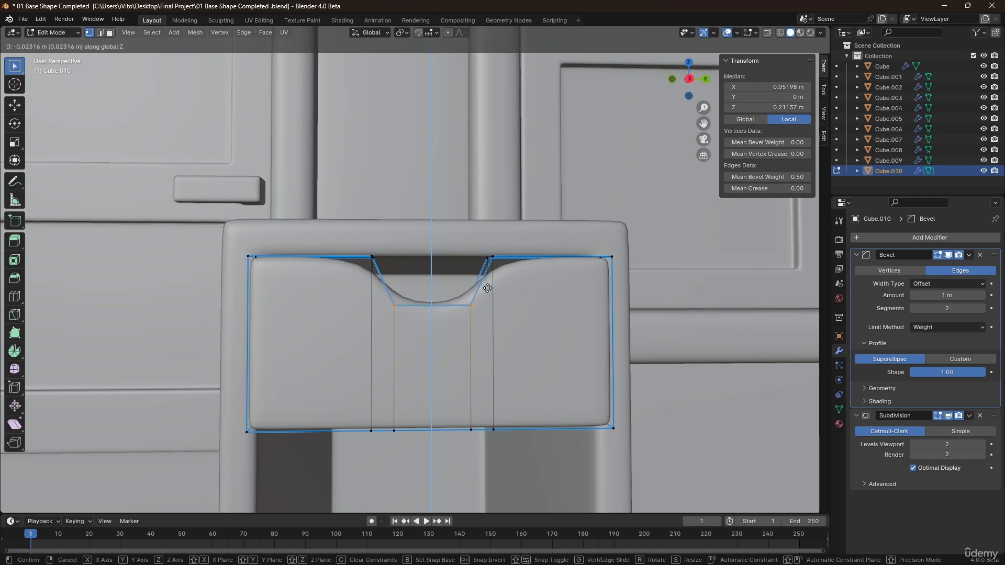
{"action": "left_click", "coordinate": [487, 287]}
{"action": "key", "text": "a"}
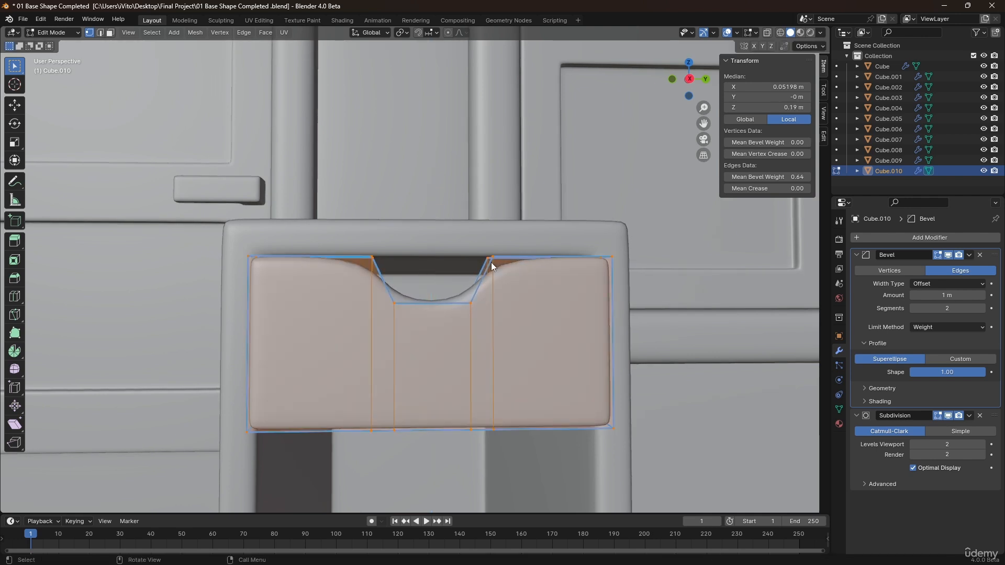
{"action": "left_click_drag", "start_coordinate": [767, 177], "coordinate": [806, 177]}
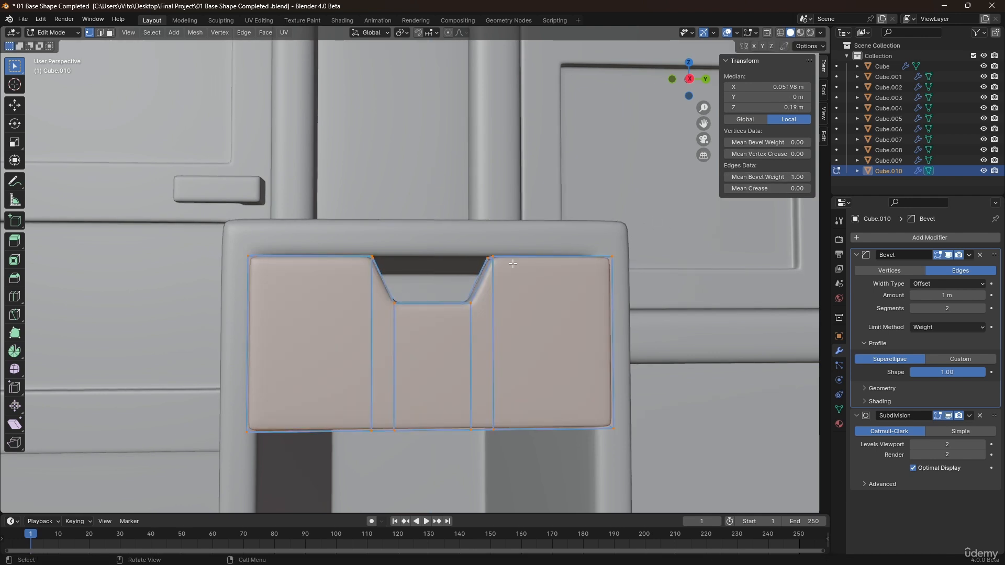
Raise the notch's bottom vertices about 0.009 m along Z to make it shallower, and leave edit mode.
{"action": "key", "text": "alt+z"}
{"action": "left_click_drag", "start_coordinate": [476, 288], "coordinate": [385, 318]}
{"action": "key", "text": "alt+z"}
{"action": "key", "text": "g"}
{"action": "key", "text": "z"}
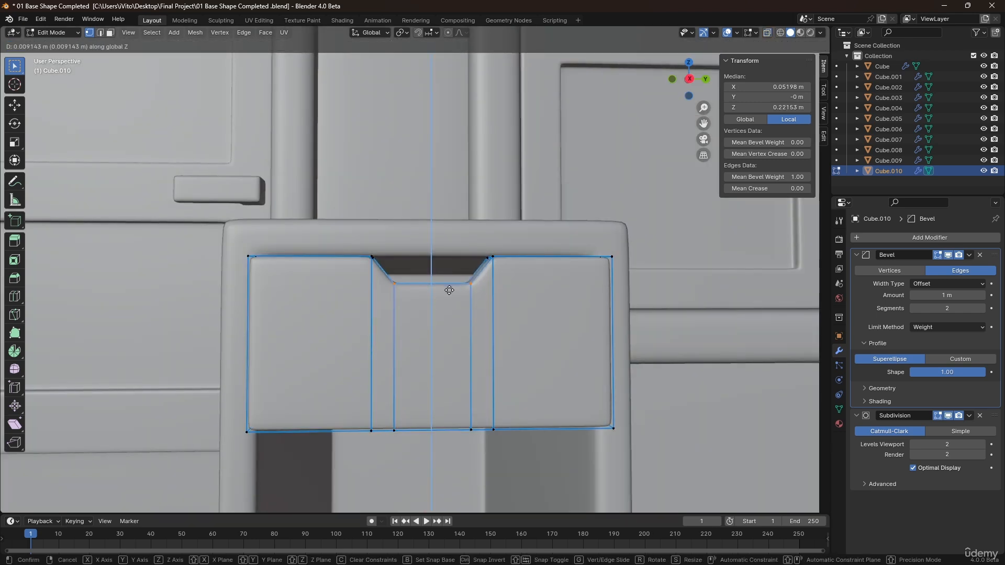
{"action": "left_click", "coordinate": [449, 282]}
{"action": "key", "text": "Tab"}
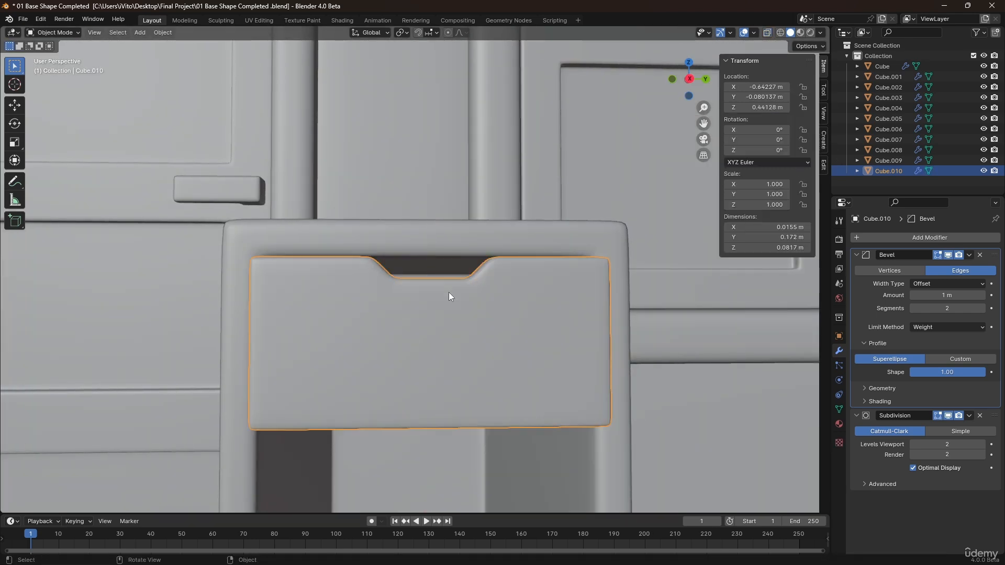
Move the drawer front about 0.025 m along X so it sits out from the cabinet opening.
{"action": "middle_click_drag", "start_coordinate": [448, 292], "coordinate": [481, 341]}
{"action": "key", "text": "g"}
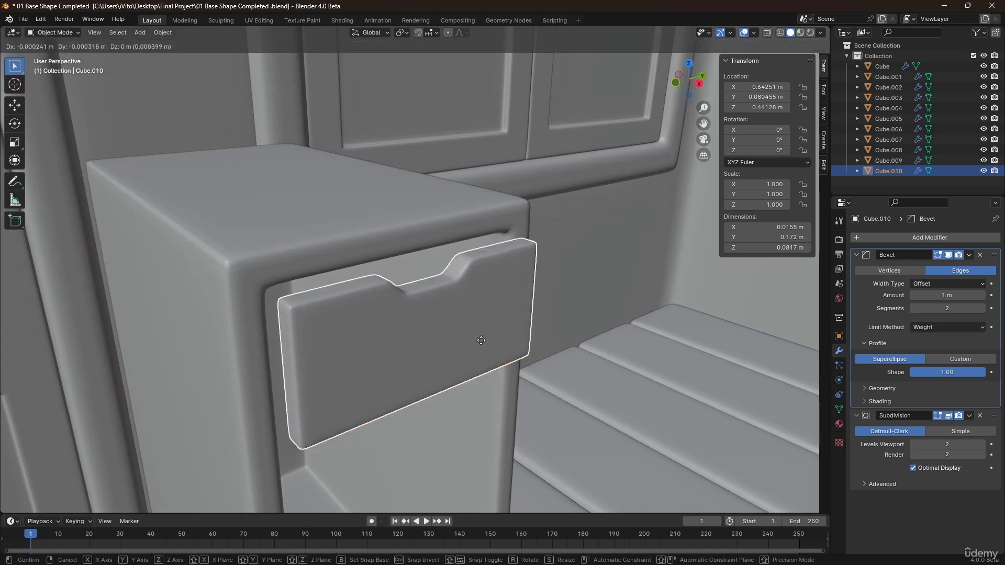
{"action": "key", "text": "x"}
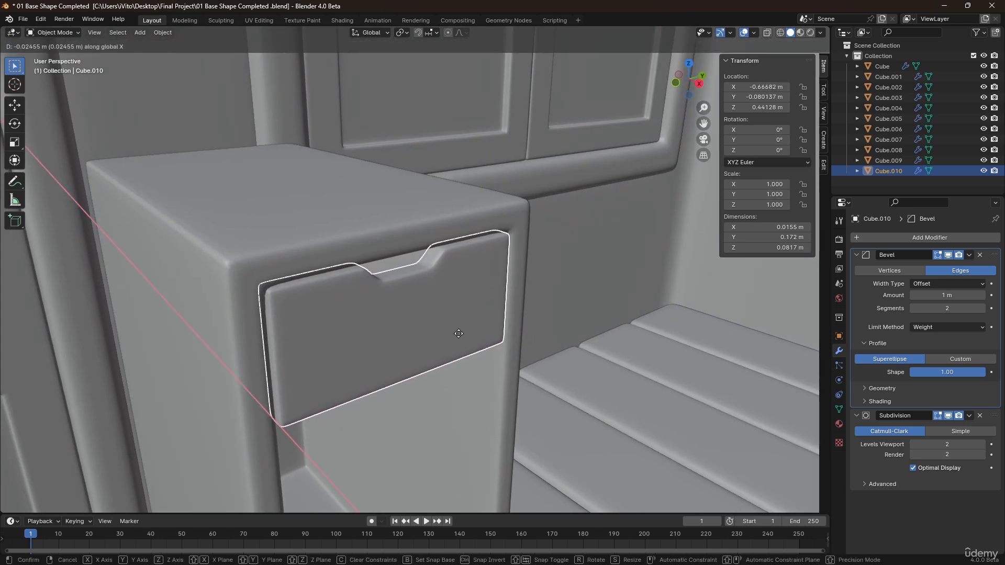
{"action": "left_click", "coordinate": [459, 334]}
{"action": "middle_click_drag", "start_coordinate": [459, 334], "coordinate": [521, 275]}
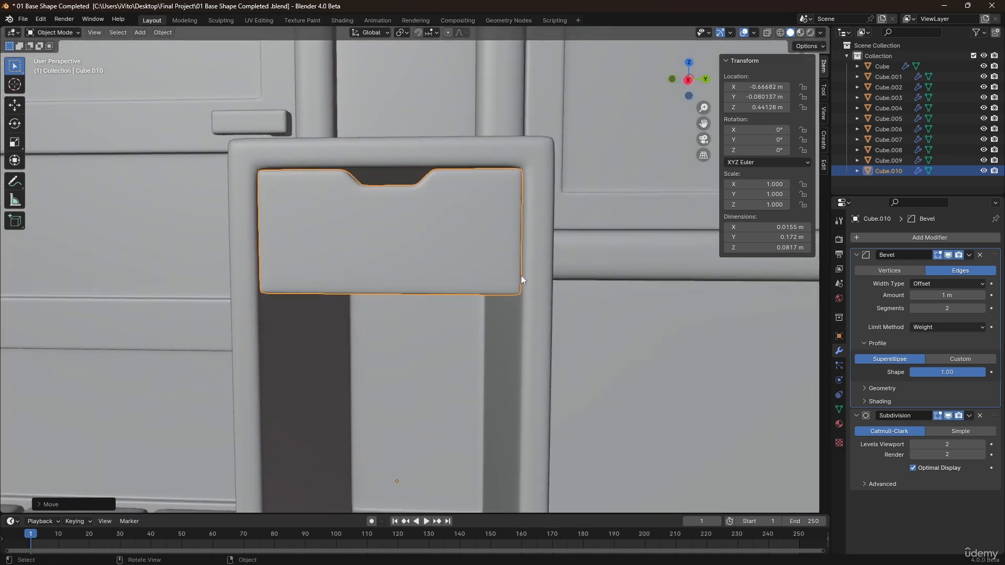
Add an Array modifier to the drawer front with relative offset X 0 and Z -1, and set its count to 5.
{"action": "left_click", "coordinate": [872, 239]}
{"action": "mouse_move", "coordinate": [857, 241]}
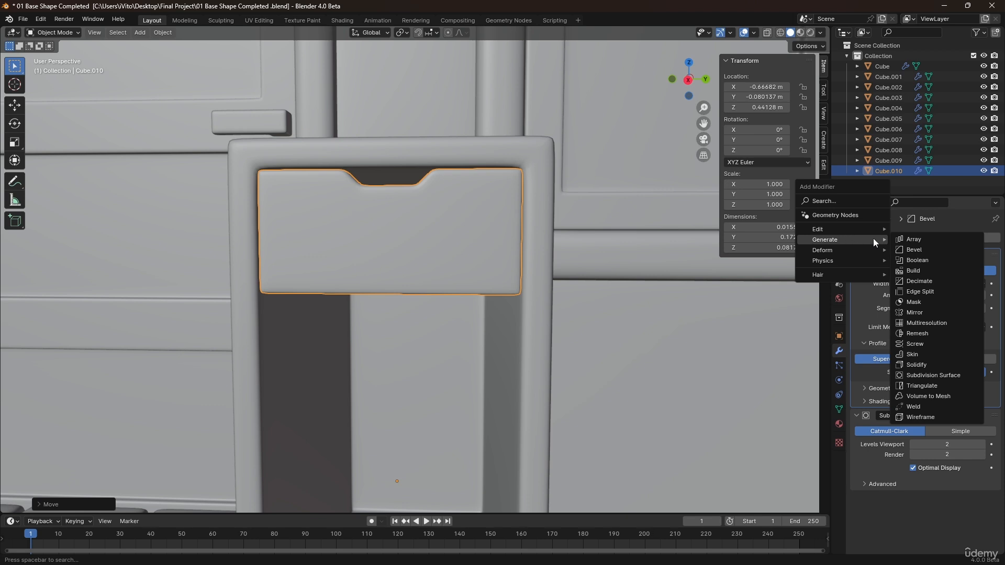
{"action": "left_click", "coordinate": [905, 240]}
{"action": "scroll", "coordinate": [870, 324], "scroll_direction": "down", "scroll_amount": 5}
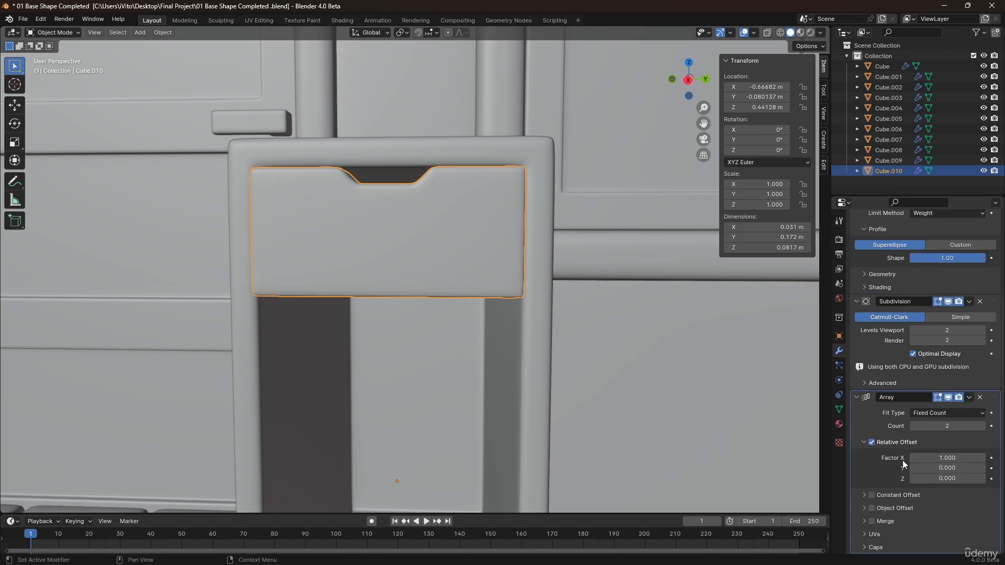
{"action": "scroll", "coordinate": [382, 270], "scroll_direction": "down", "scroll_amount": 4}
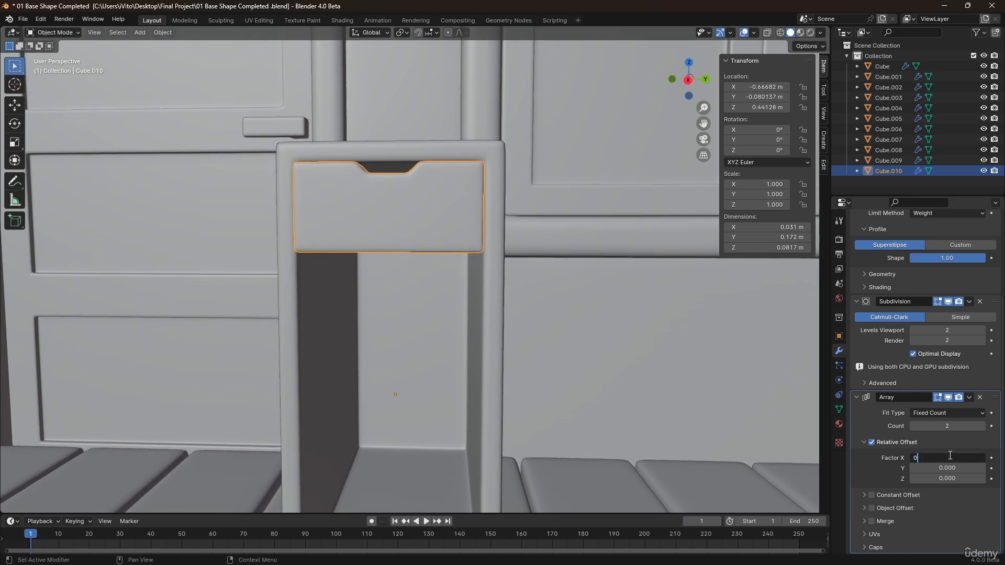
{"action": "key", "text": "Return"}
{"action": "left_click", "coordinate": [934, 478]}
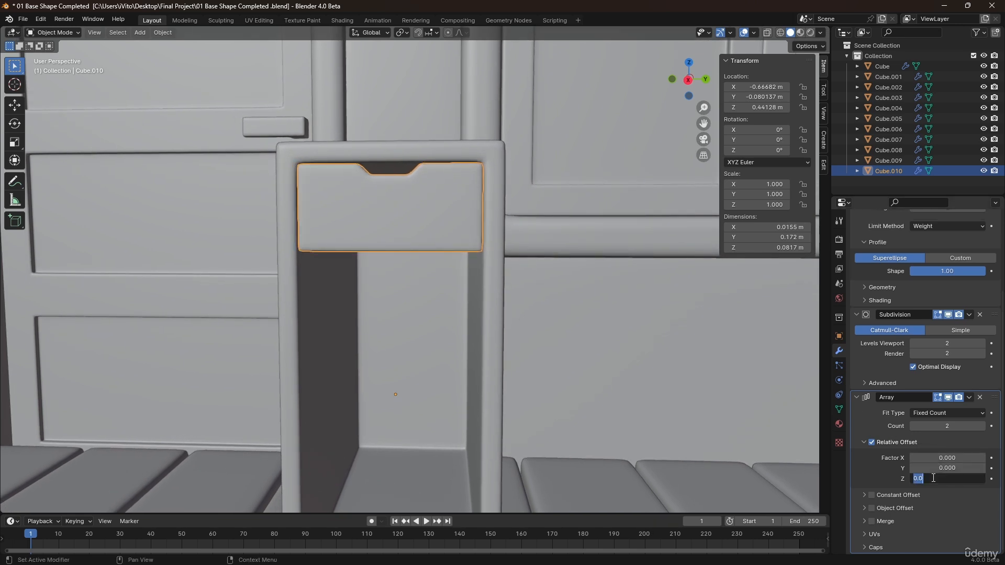
{"action": "key", "text": "Return"}
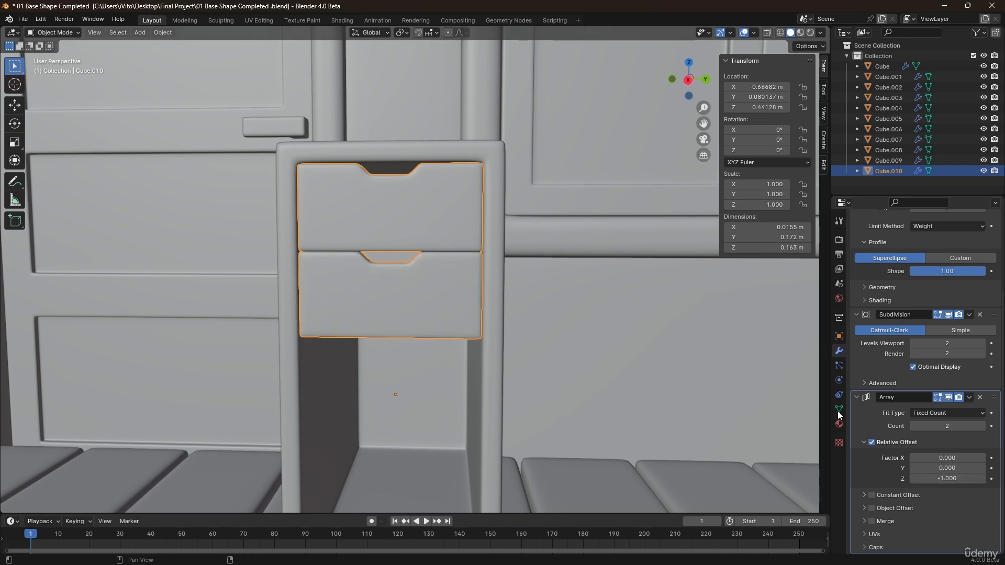
{"action": "left_click", "coordinate": [982, 426]}
{"action": "left_click", "coordinate": [982, 426]}
{"action": "left_click", "coordinate": [982, 426]}
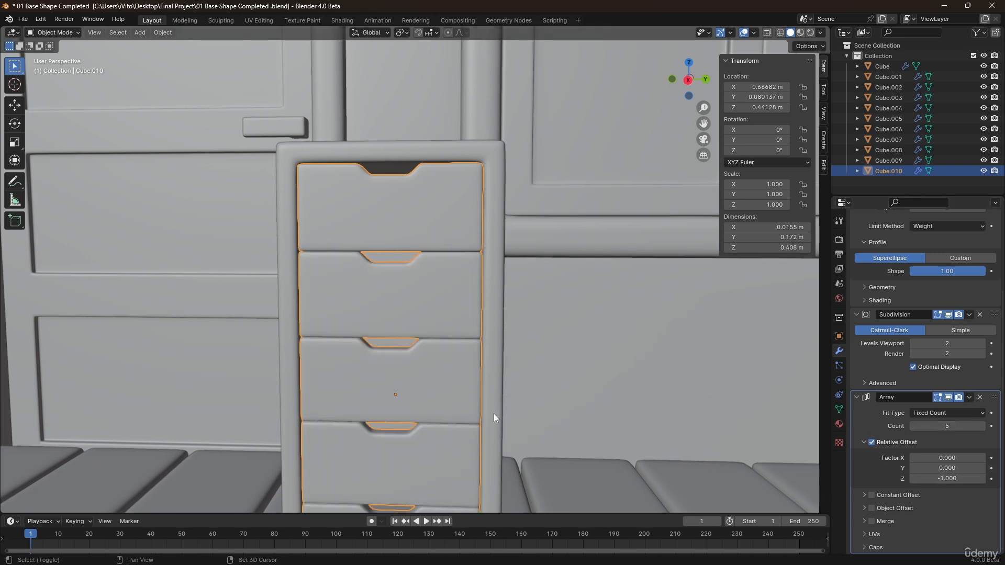
Duplicate the cabinet's top face and separate it into a new object.
{"action": "scroll", "coordinate": [497, 361], "scroll_direction": "down", "scroll_amount": 3}
{"action": "middle_click_drag", "start_coordinate": [505, 309], "coordinate": [492, 293]}
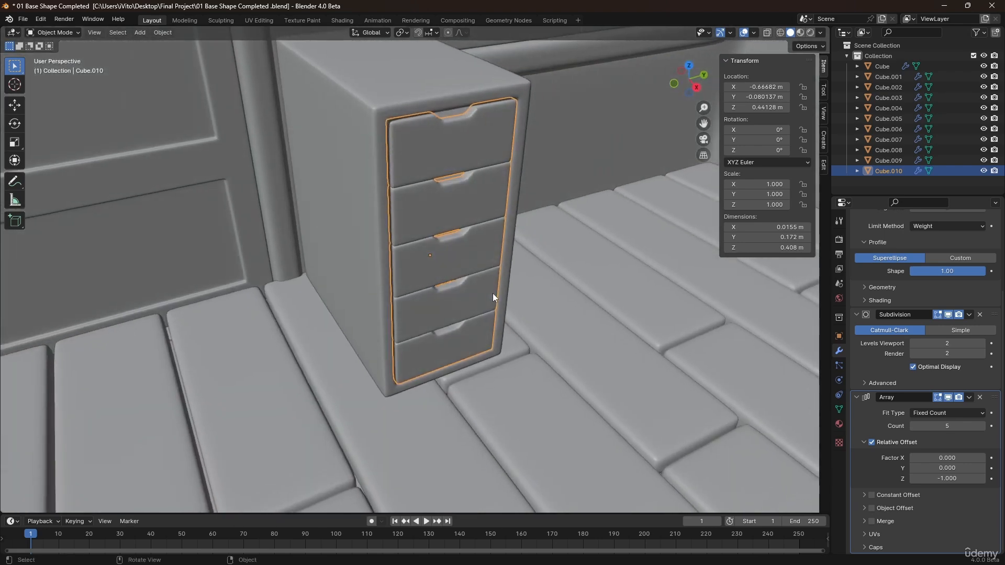
{"action": "left_click", "coordinate": [622, 275]}
{"action": "middle_click_drag", "start_coordinate": [548, 217], "coordinate": [463, 255]}
{"action": "left_click", "coordinate": [402, 212]}
{"action": "middle_click_drag", "start_coordinate": [402, 213], "coordinate": [381, 235]}
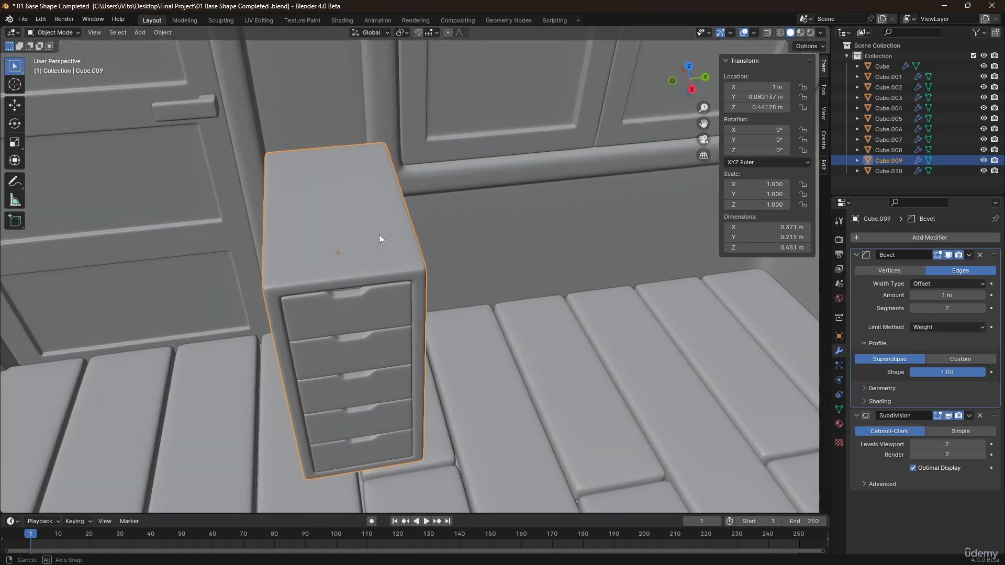
{"action": "key", "text": "Tab"}
{"action": "left_click", "coordinate": [382, 231]}
{"action": "key", "text": "shift+d"}
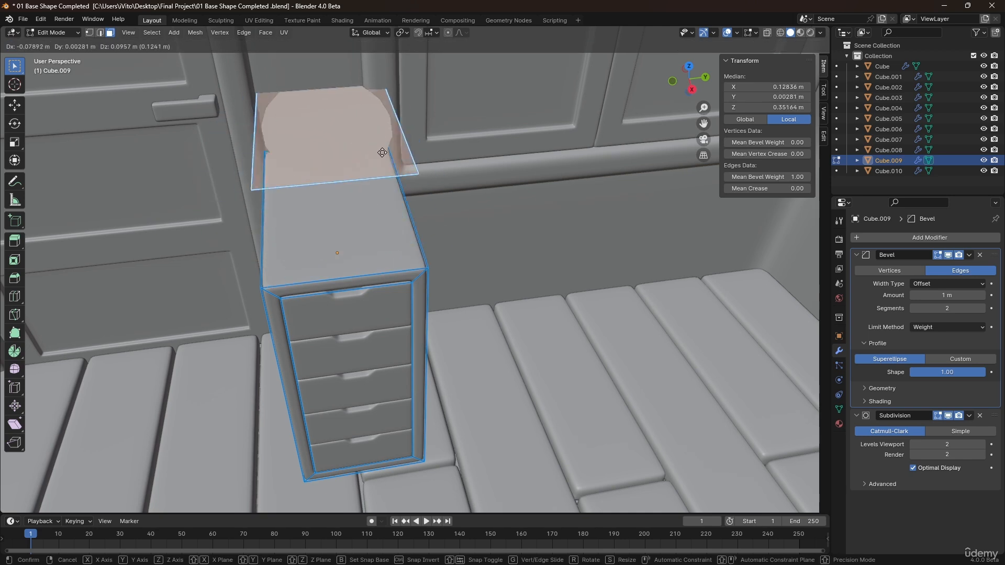
{"action": "key", "text": "Escape"}
{"action": "key", "text": "p"}
{"action": "left_click", "coordinate": [381, 189]}
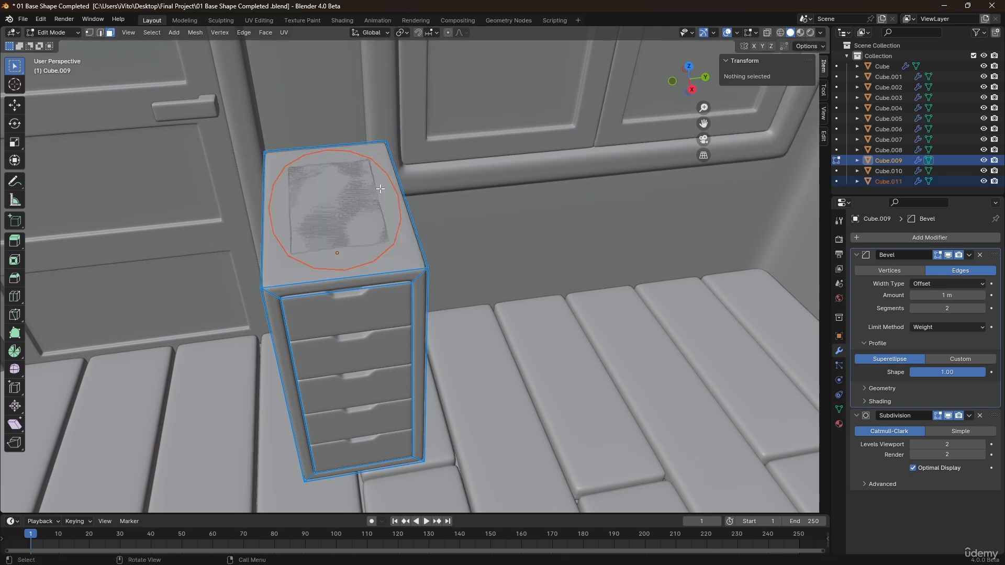
In the separated top piece, move its end edge about 0.98 m along Y to stretch it into a long desktop.
{"action": "key", "text": "Tab"}
{"action": "left_click", "coordinate": [350, 193]}
{"action": "key", "text": "Tab"}
{"action": "middle_click_drag", "start_coordinate": [352, 193], "coordinate": [607, 205]}
{"action": "key", "text": "g"}
{"action": "key", "text": "y"}
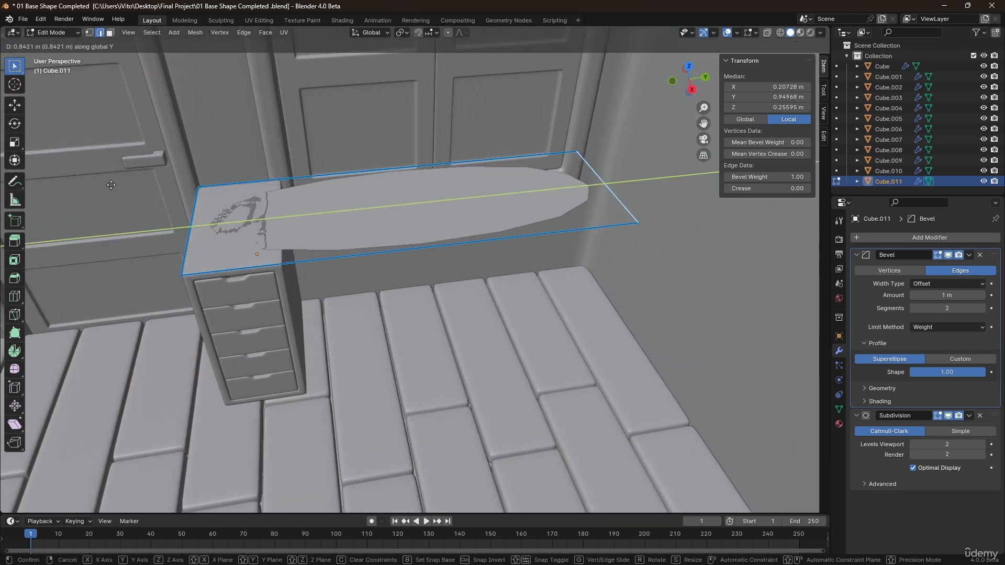
{"action": "left_click", "coordinate": [147, 180]}
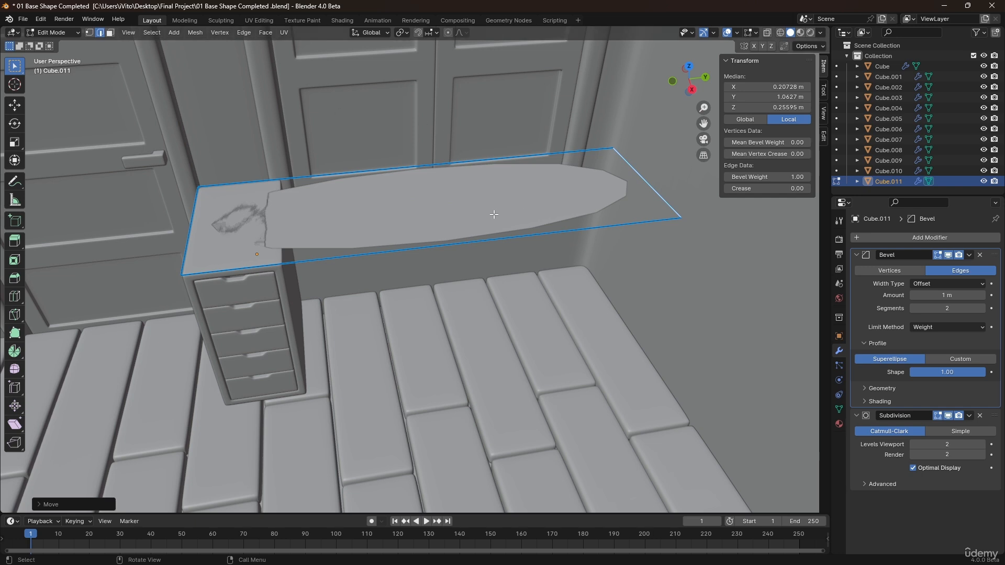
Extrude the whole desktop face about 0.05 m upward to give it thickness.
{"action": "key", "text": "a"}
{"action": "middle_click_drag", "start_coordinate": [401, 197], "coordinate": [421, 175]}
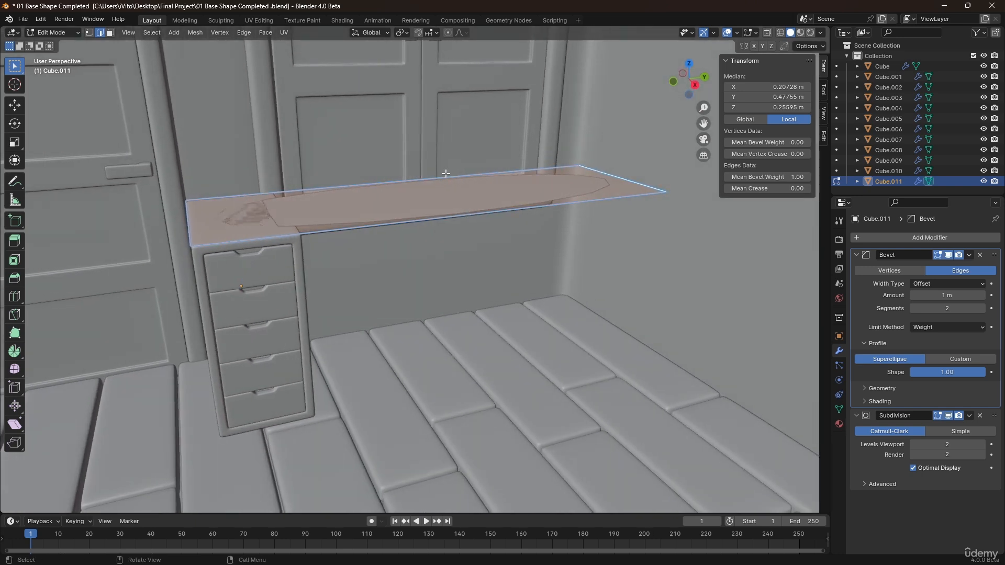
{"action": "key", "text": "e"}
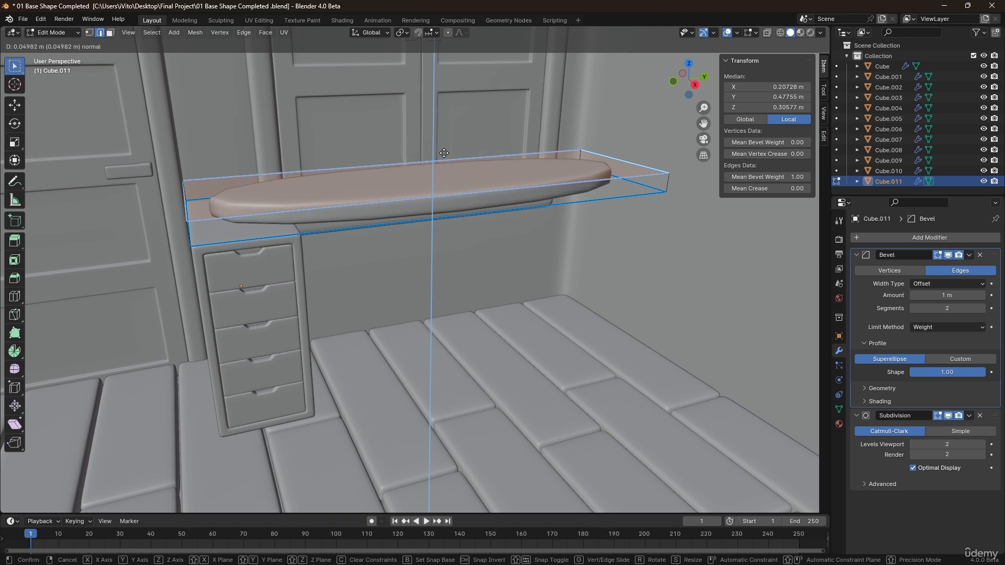
{"action": "left_click", "coordinate": [444, 153]}
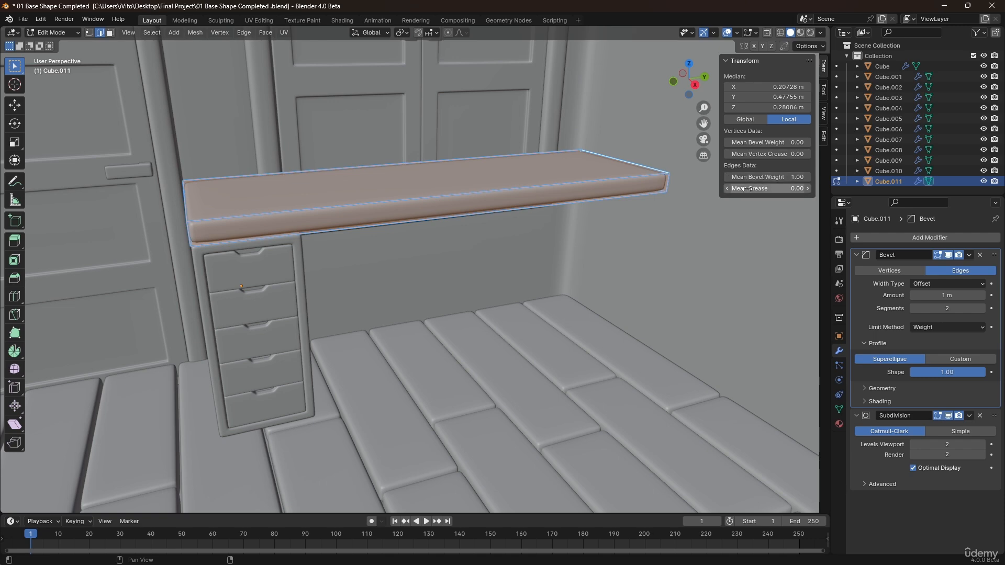
Add a loop cut across the desktop near its far end.
{"action": "key", "text": "Tab"}
{"action": "middle_click_drag", "start_coordinate": [471, 196], "coordinate": [406, 262]}
{"action": "key", "text": "Tab"}
{"action": "key", "text": "ctrl+r"}
{"action": "left_click", "coordinate": [401, 258]}
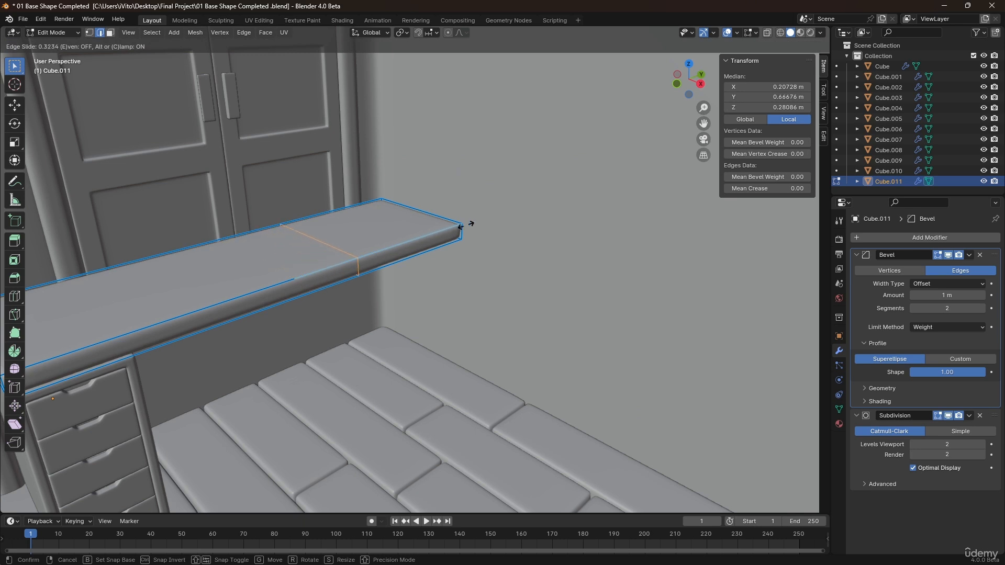
{"action": "left_click", "coordinate": [495, 212]}
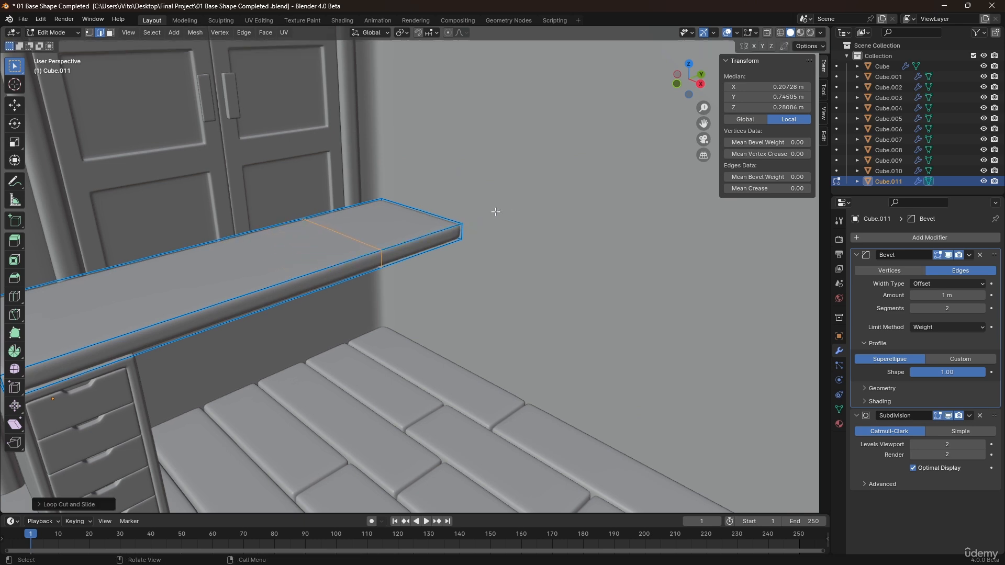
Extrude the end section's side face about 0.25 m outward to form an L-shaped return, and set all edges' bevel weight to 1.00.
{"action": "middle_click_drag", "start_coordinate": [435, 220], "coordinate": [400, 248]}
{"action": "key", "text": "3"}
{"action": "left_click", "coordinate": [385, 252]}
{"action": "key", "text": "e"}
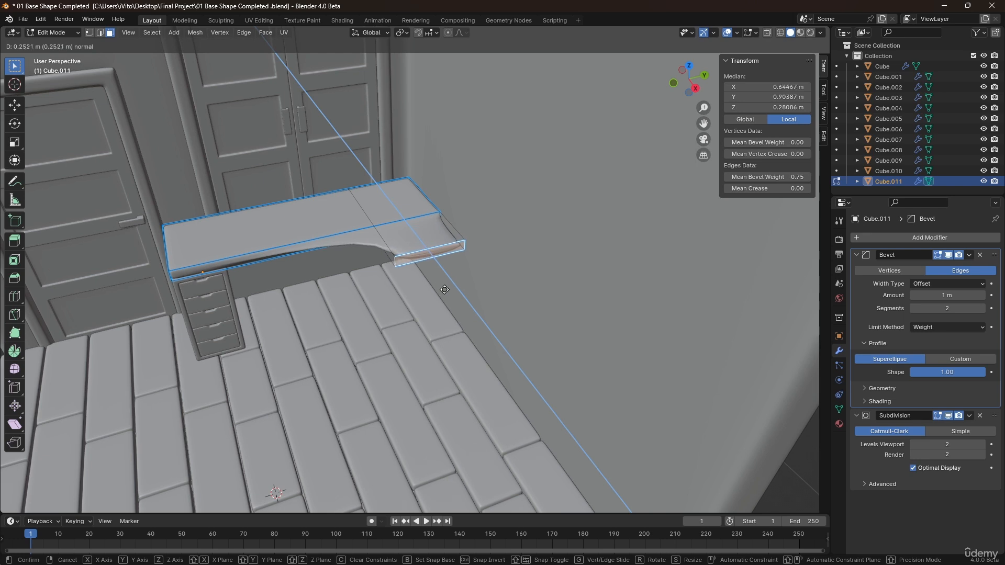
{"action": "left_click", "coordinate": [451, 295]}
{"action": "key", "text": "a"}
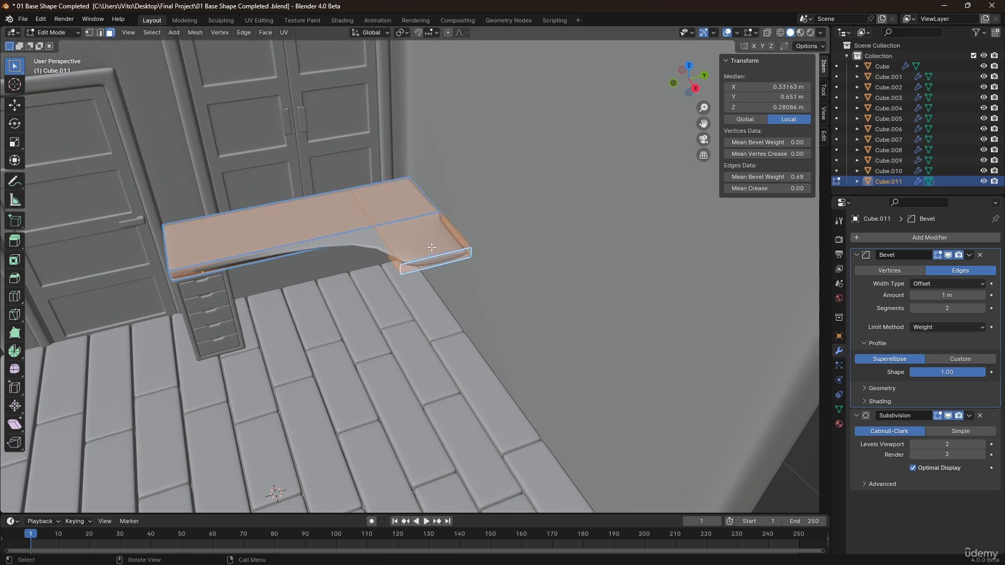
{"action": "left_click_drag", "start_coordinate": [744, 178], "coordinate": [785, 178]}
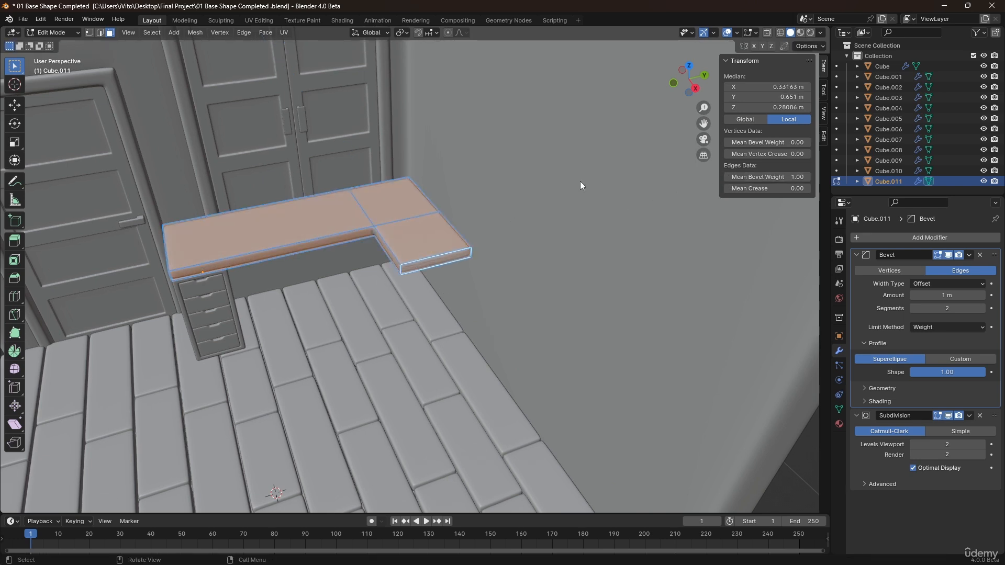
Bevel the inner corner edge of the L-shaped desk with width 0.13 m and 6 segments.
{"action": "scroll", "coordinate": [303, 214], "scroll_direction": "up", "scroll_amount": 2}
{"action": "scroll", "coordinate": [414, 236], "scroll_direction": "up", "scroll_amount": 2}
{"action": "key", "text": "2"}
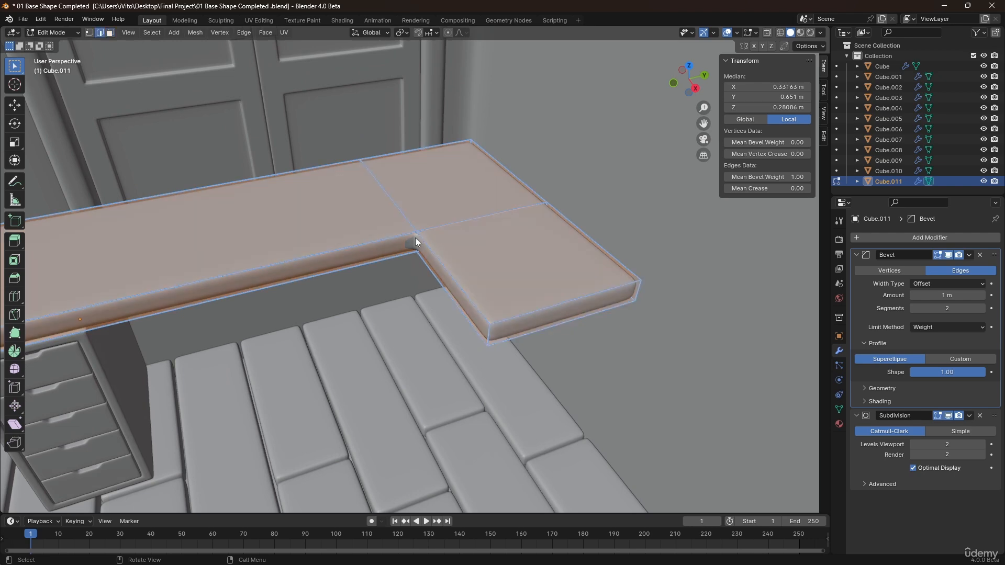
{"action": "left_click", "coordinate": [416, 245]}
{"action": "scroll", "coordinate": [421, 244], "scroll_direction": "up", "scroll_amount": 4}
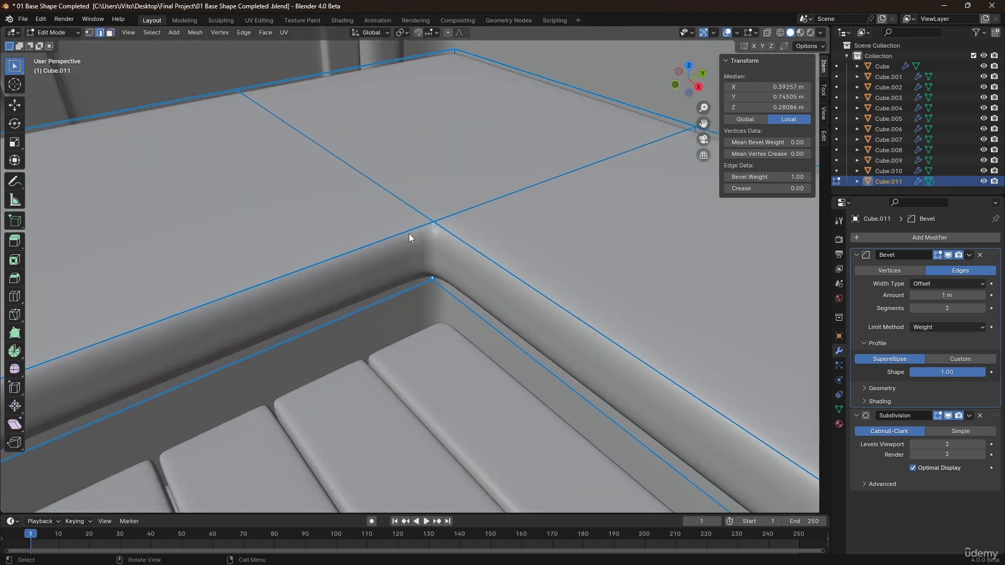
{"action": "scroll", "coordinate": [436, 242], "scroll_direction": "down", "scroll_amount": 5}
{"action": "key", "text": "ctrl+b"}
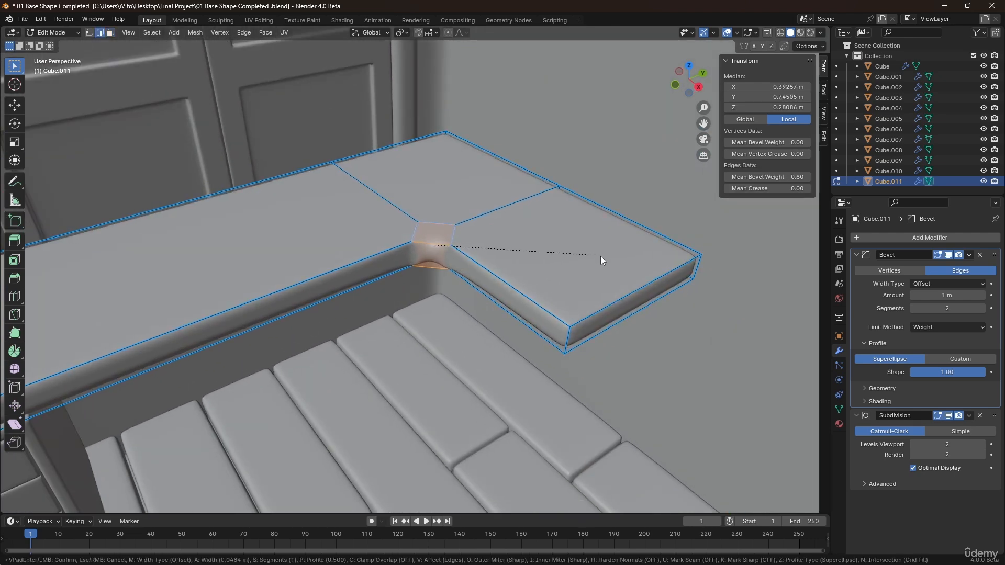
{"action": "scroll", "coordinate": [631, 272], "scroll_direction": "up", "scroll_amount": 3}
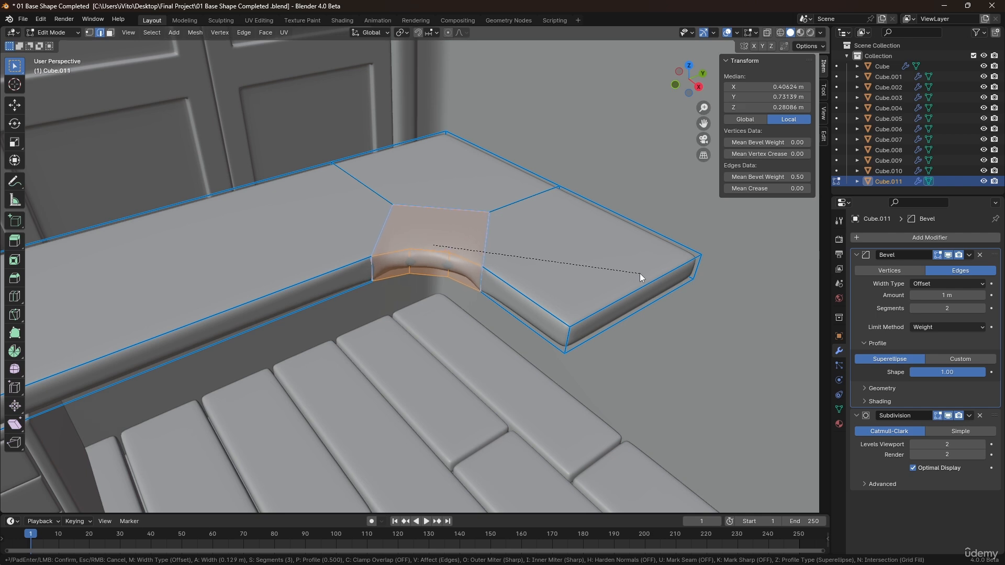
{"action": "scroll", "coordinate": [639, 273], "scroll_direction": "up", "scroll_amount": 2}
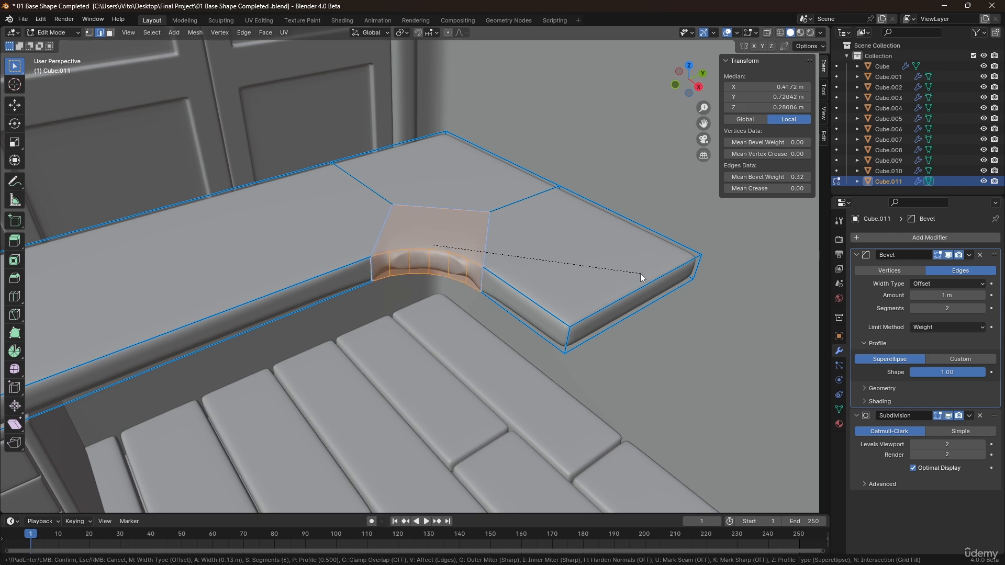
{"action": "left_click", "coordinate": [668, 274]}
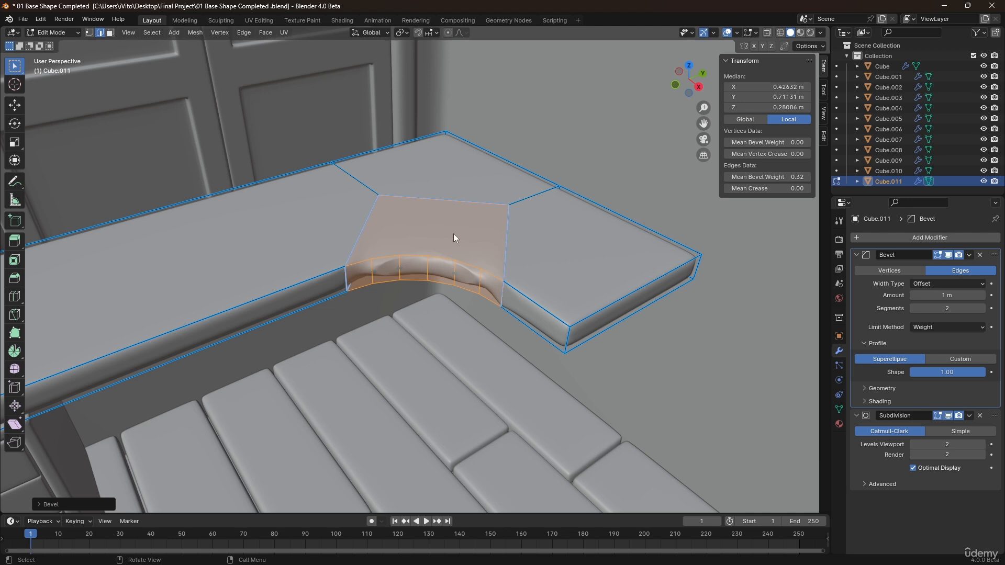
Set the bevel weight of the new curved inner corner edge loop to 1.00.
{"action": "left_click", "coordinate": [416, 255], "text": "alt"}
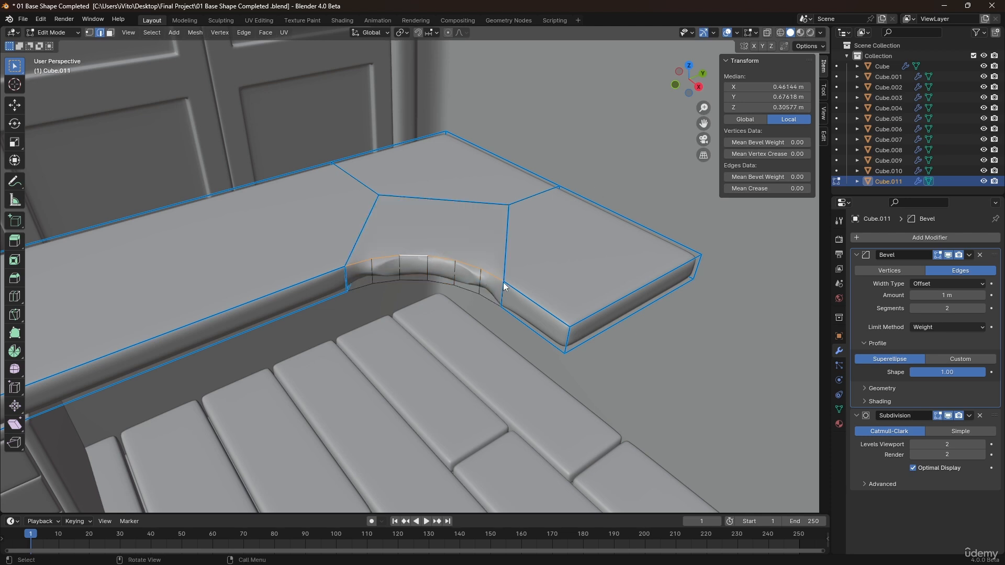
{"action": "middle_click_drag", "start_coordinate": [438, 266], "coordinate": [438, 249]}
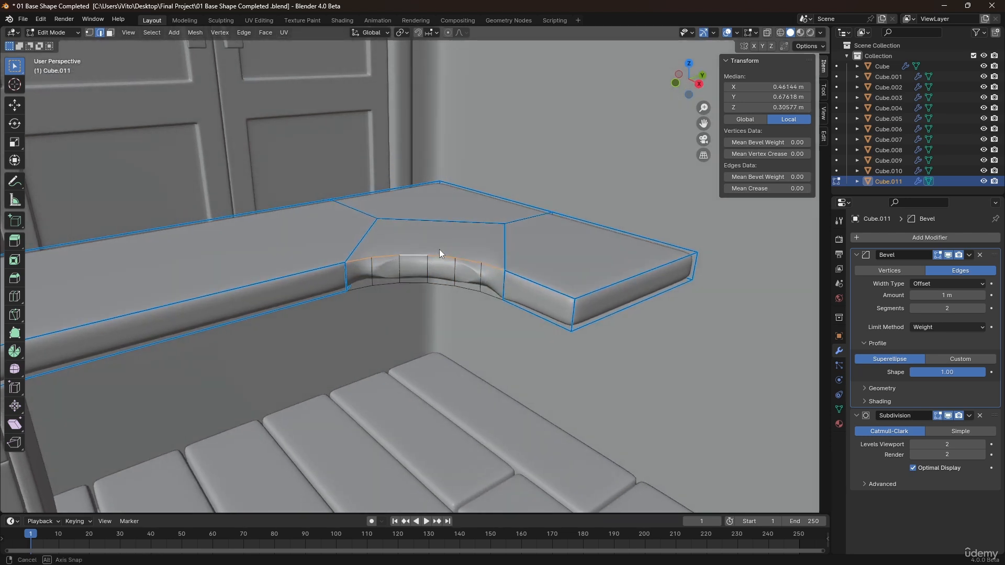
{"action": "left_click", "coordinate": [421, 282], "text": "alt+shift"}
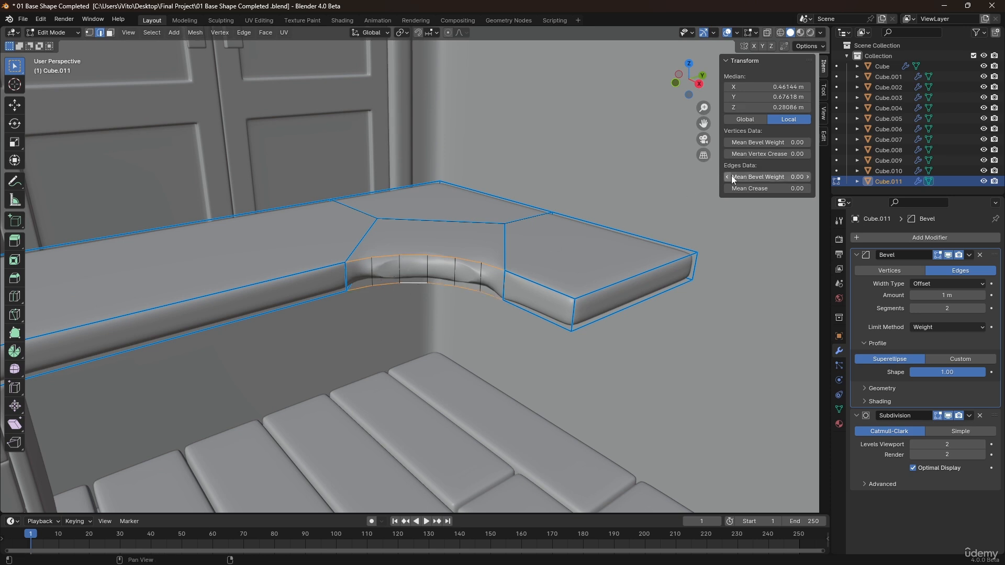
{"action": "left_click_drag", "start_coordinate": [734, 177], "coordinate": [806, 177]}
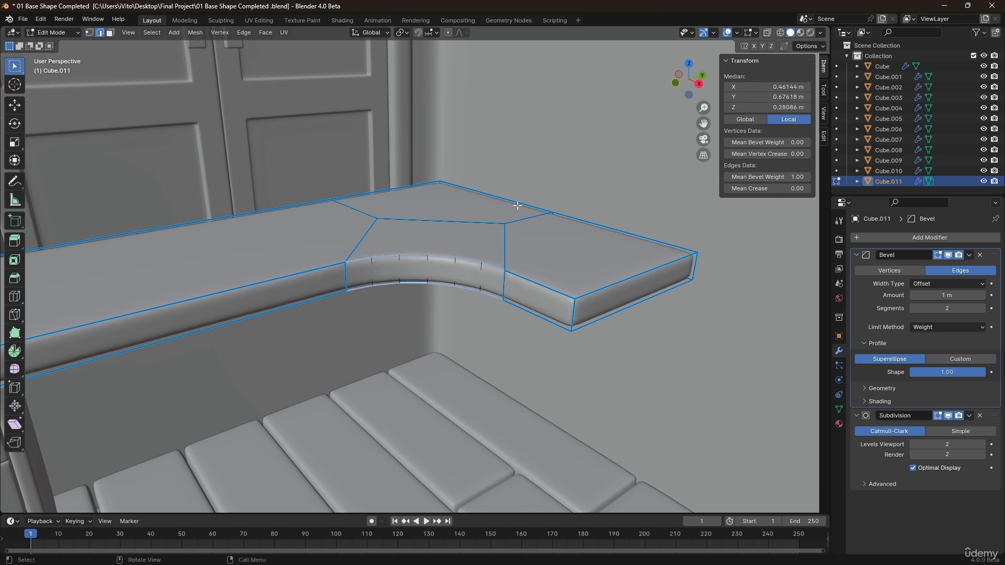
Select the desktop and, in top view, add a circle mesh with 8 vertices at the 3D cursor near the desk's return corner.
{"action": "key", "text": "Tab"}
{"action": "scroll", "coordinate": [450, 220], "scroll_direction": "down", "scroll_amount": 5}
{"action": "middle_click_drag", "start_coordinate": [435, 224], "coordinate": [481, 286]}
{"action": "left_click", "coordinate": [487, 250]}
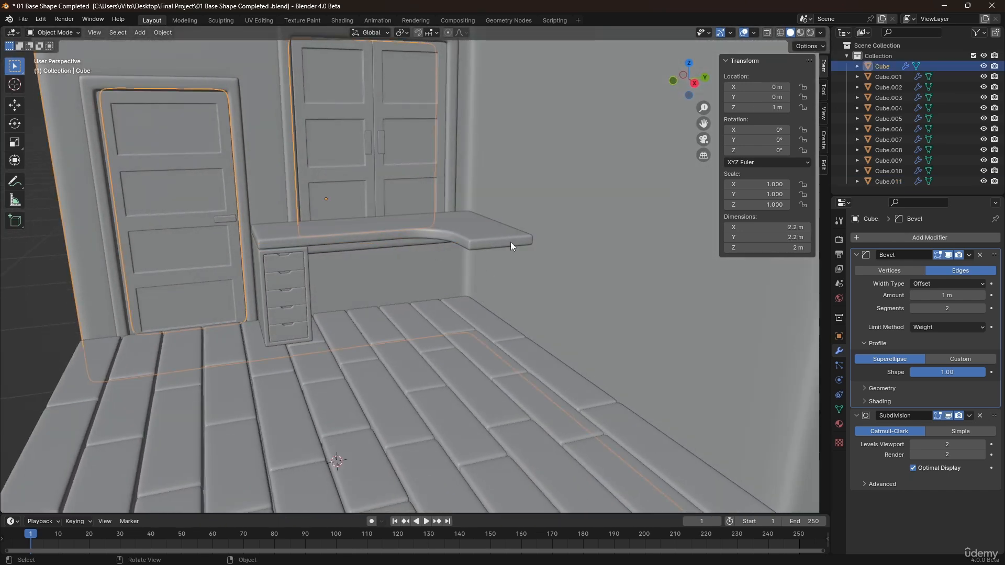
{"action": "left_click", "coordinate": [492, 242]}
{"action": "middle_click_drag", "start_coordinate": [492, 242], "coordinate": [446, 249]}
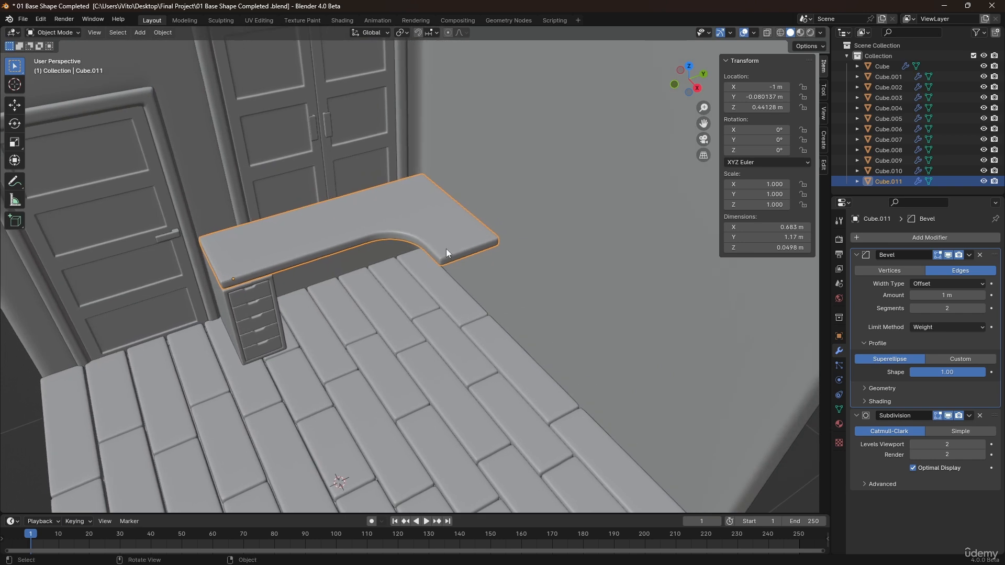
{"action": "key", "text": "KP_7"}
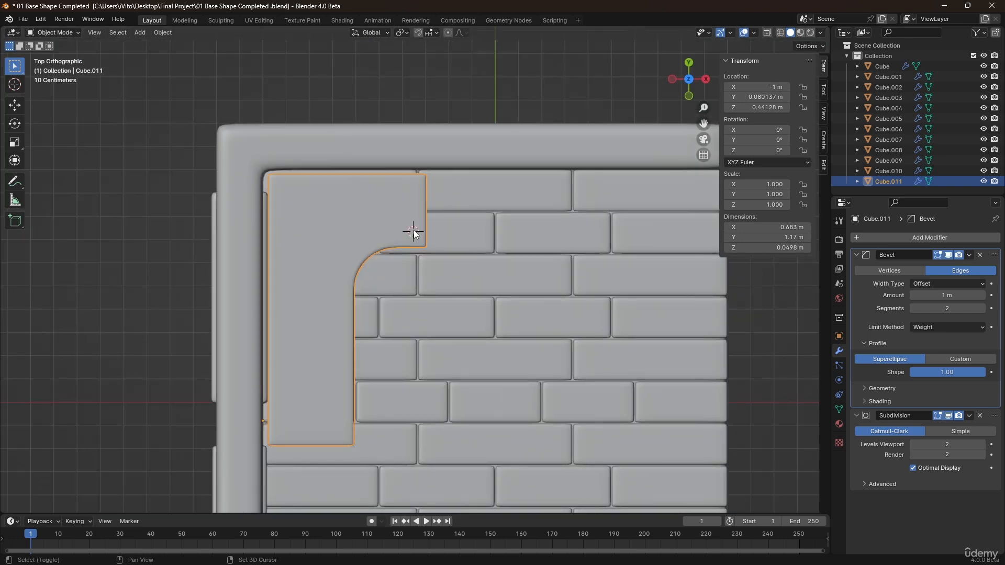
{"action": "scroll", "coordinate": [413, 237], "scroll_direction": "up", "scroll_amount": 5}
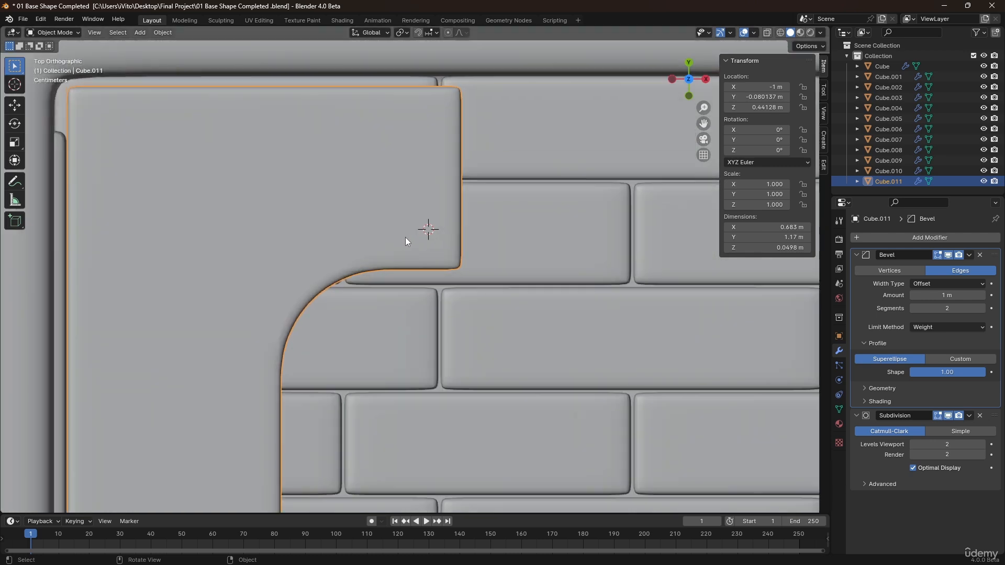
{"action": "key", "text": "shift+a"}
{"action": "mouse_move", "coordinate": [429, 215]}
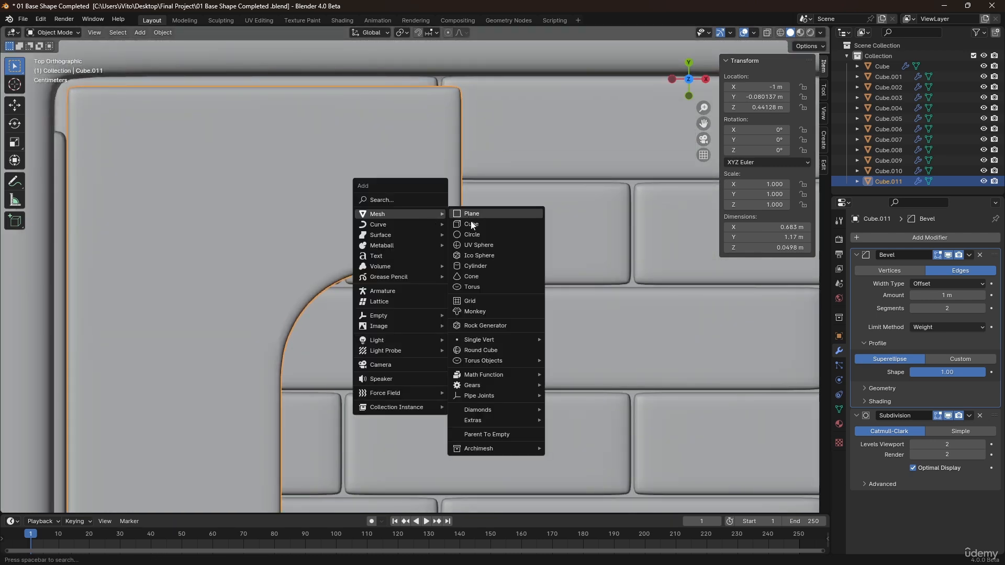
{"action": "left_click", "coordinate": [474, 235]}
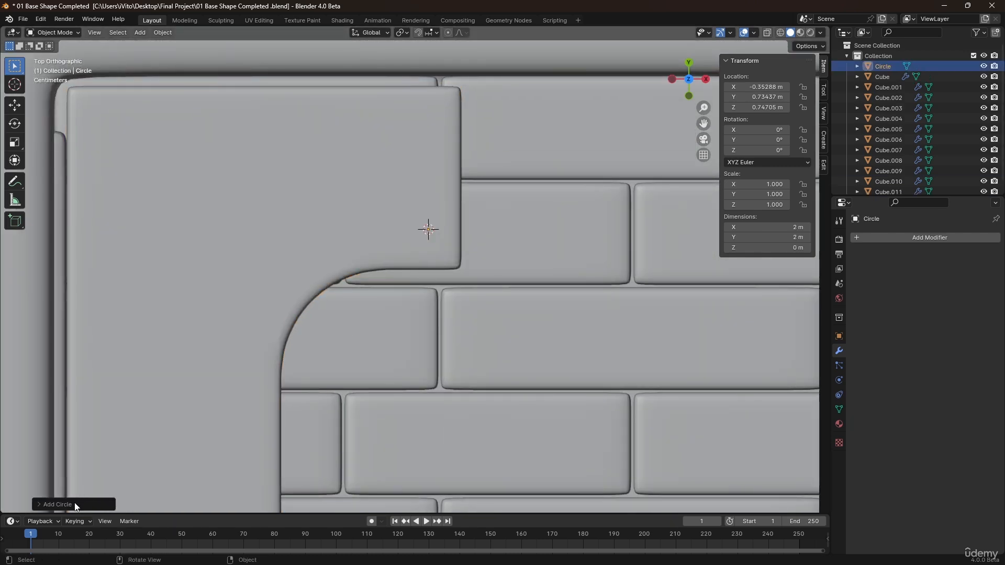
{"action": "left_click", "coordinate": [57, 505]}
{"action": "left_click", "coordinate": [148, 387]}
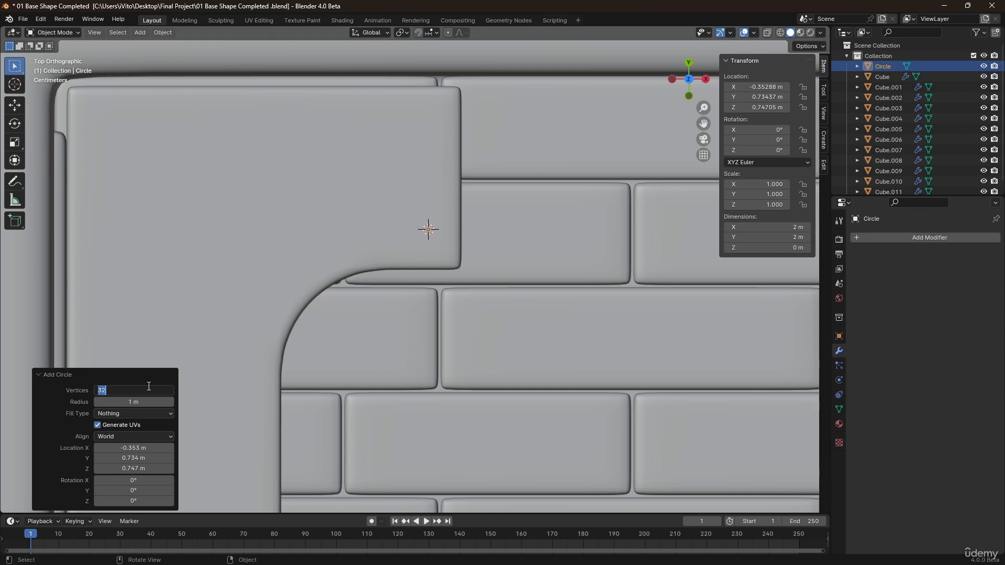
{"action": "key", "text": "Return"}
{"action": "scroll", "coordinate": [455, 245], "scroll_direction": "down", "scroll_amount": 5}
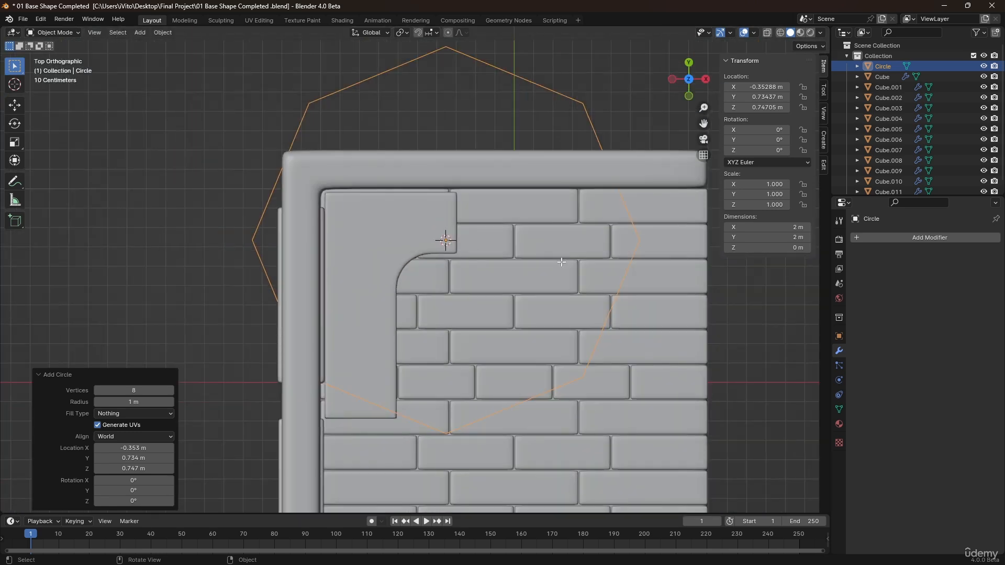
Scale the circle down in Edit Mode to about 0.06 m across.
{"action": "key", "text": "Tab"}
{"action": "key", "text": "s"}
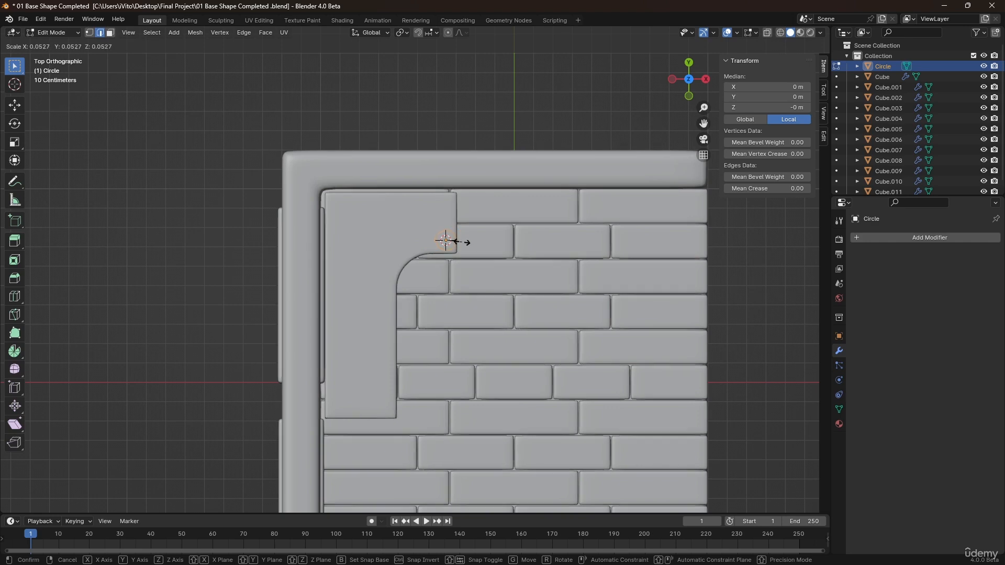
{"action": "left_click", "coordinate": [448, 242]}
{"action": "scroll", "coordinate": [448, 242], "scroll_direction": "up", "scroll_amount": 5}
{"action": "key", "text": "s"}
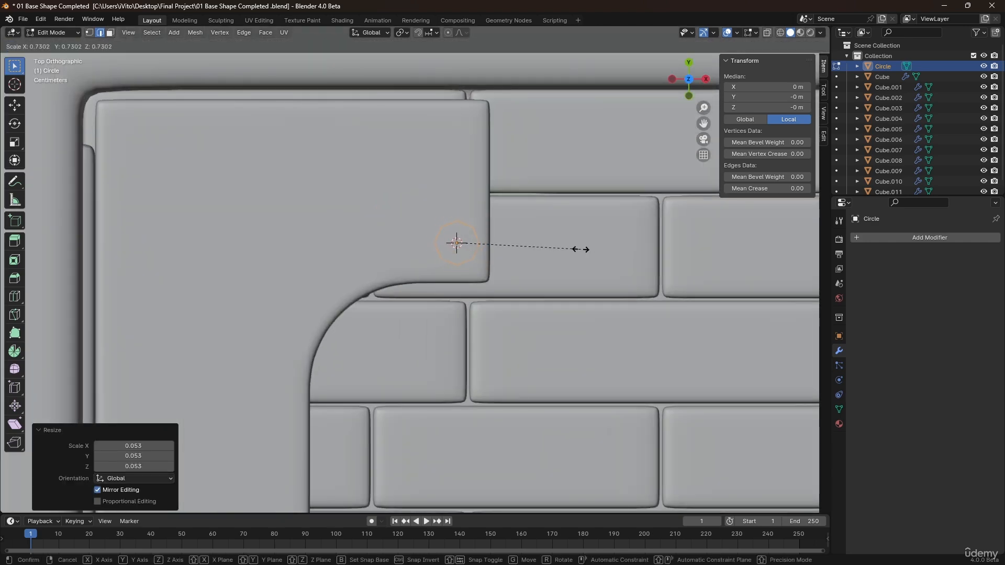
{"action": "left_click", "coordinate": [557, 249]}
Move the circle about 0.05 m down along Z to the underside of the desktop.
{"action": "scroll", "coordinate": [455, 244], "scroll_direction": "down", "scroll_amount": 3}
{"action": "middle_click_drag", "start_coordinate": [455, 244], "coordinate": [414, 149]}
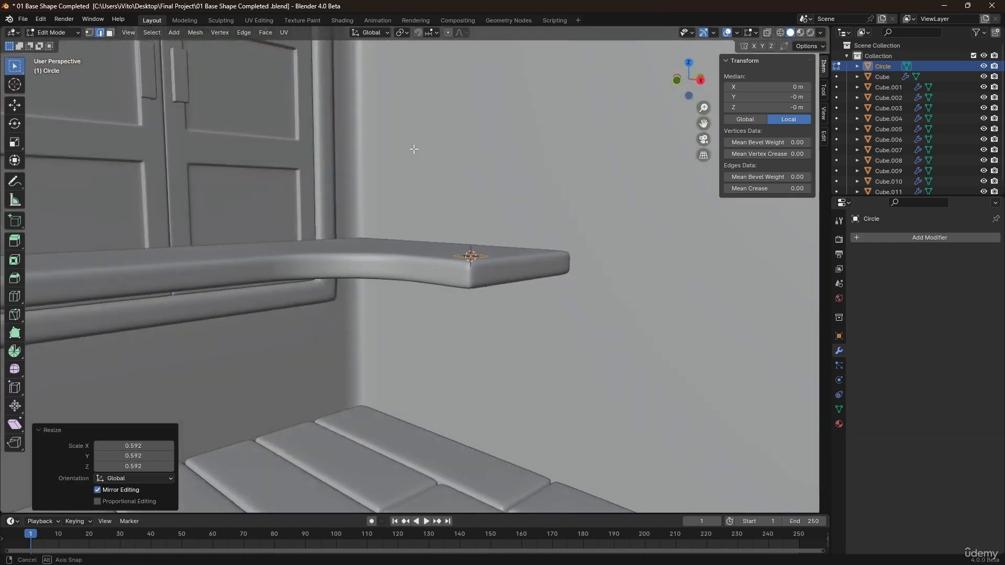
{"action": "scroll", "coordinate": [512, 286], "scroll_direction": "up", "scroll_amount": 4}
{"action": "middle_click_drag", "start_coordinate": [438, 246], "coordinate": [431, 234]}
{"action": "key", "text": "g"}
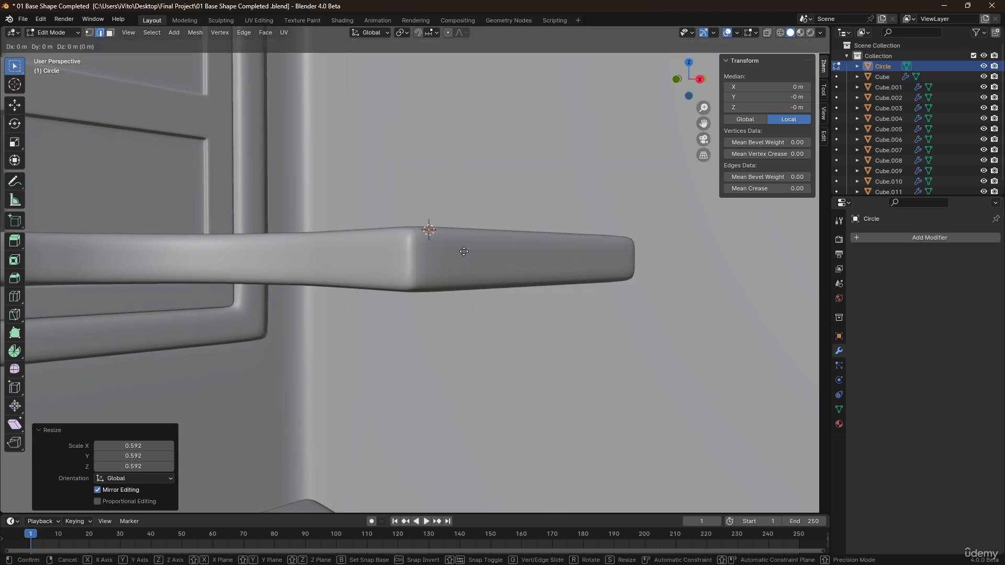
{"action": "key", "text": "z"}
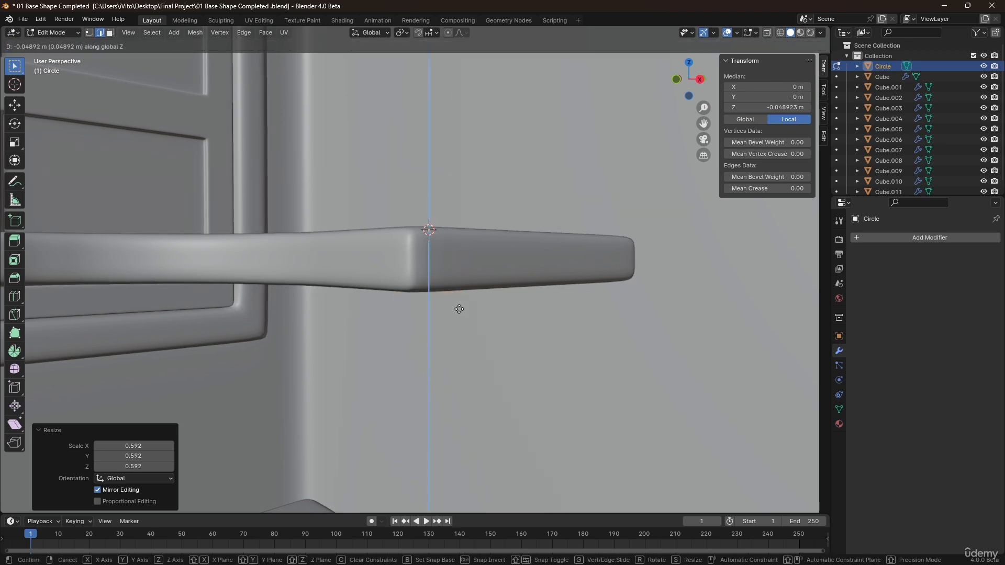
{"action": "left_click", "coordinate": [460, 310]}
{"action": "middle_click_drag", "start_coordinate": [441, 332], "coordinate": [455, 247]}
{"action": "key", "text": "Tab"}
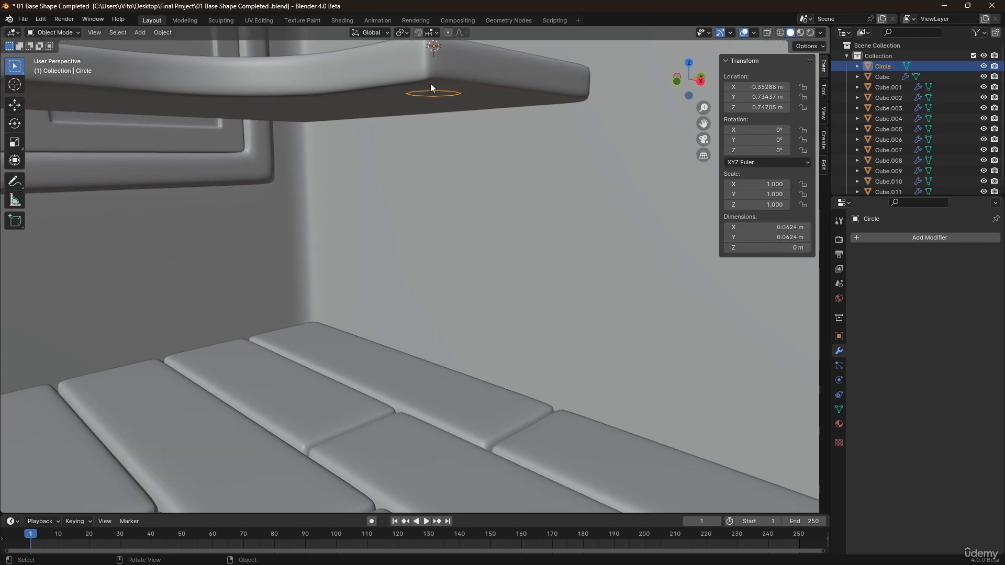
Extrude the circle downward about 0.45 m to form a round leg reaching the floor.
{"action": "middle_click_drag", "start_coordinate": [431, 90], "coordinate": [433, 133]}
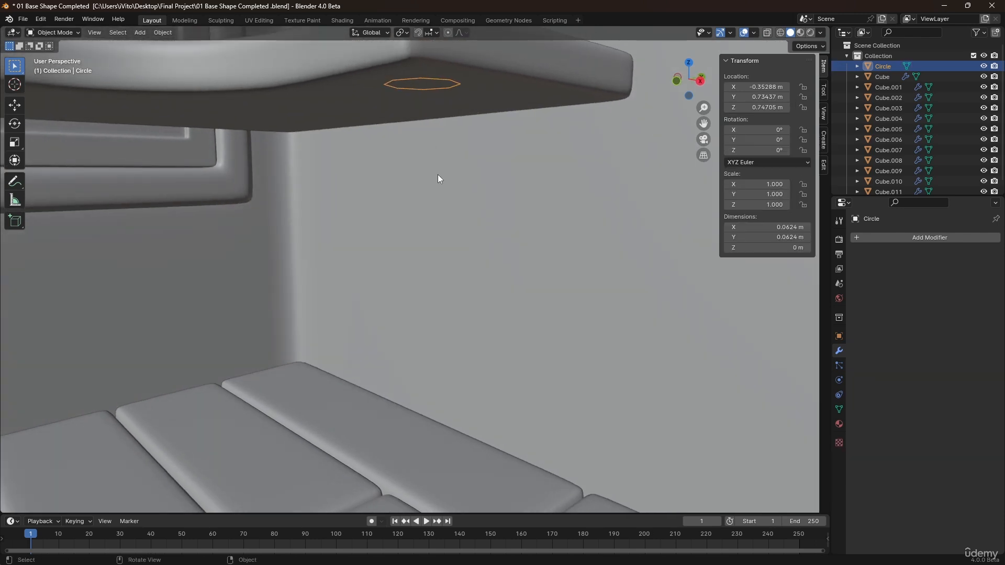
{"action": "middle_click_drag", "start_coordinate": [440, 180], "coordinate": [523, 211]}
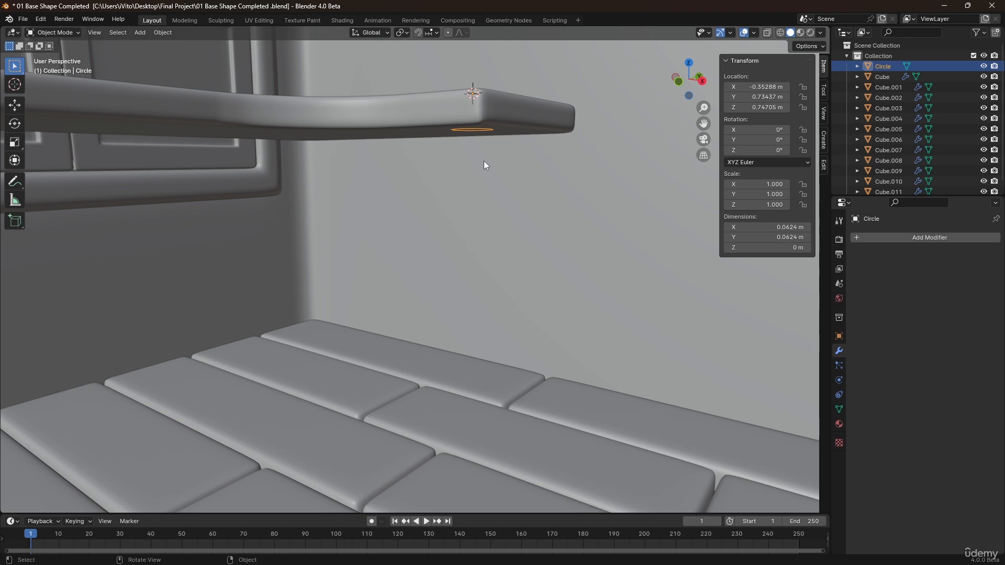
{"action": "key", "text": "Tab"}
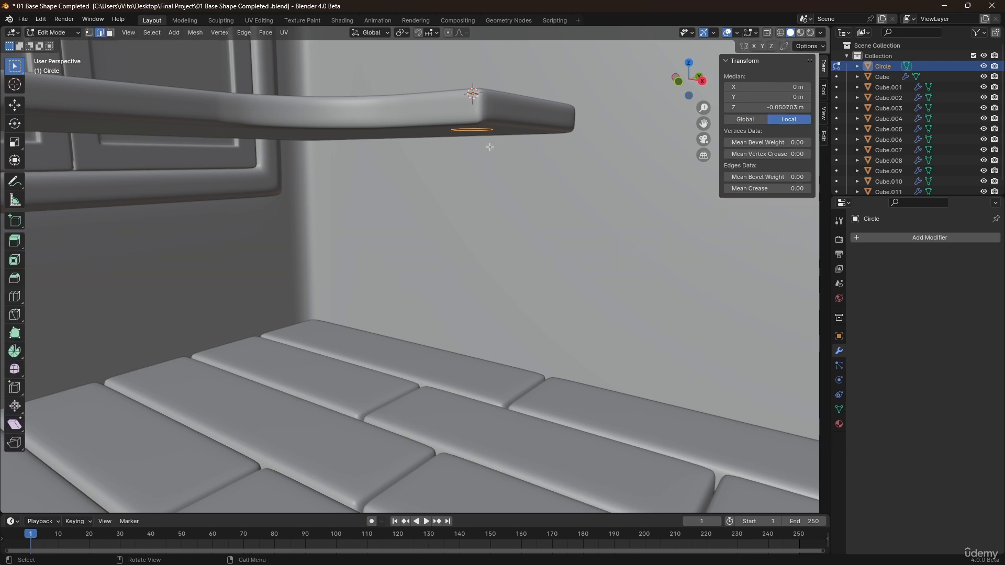
{"action": "middle_click_drag", "start_coordinate": [490, 147], "coordinate": [481, 142]}
{"action": "key", "text": "e"}
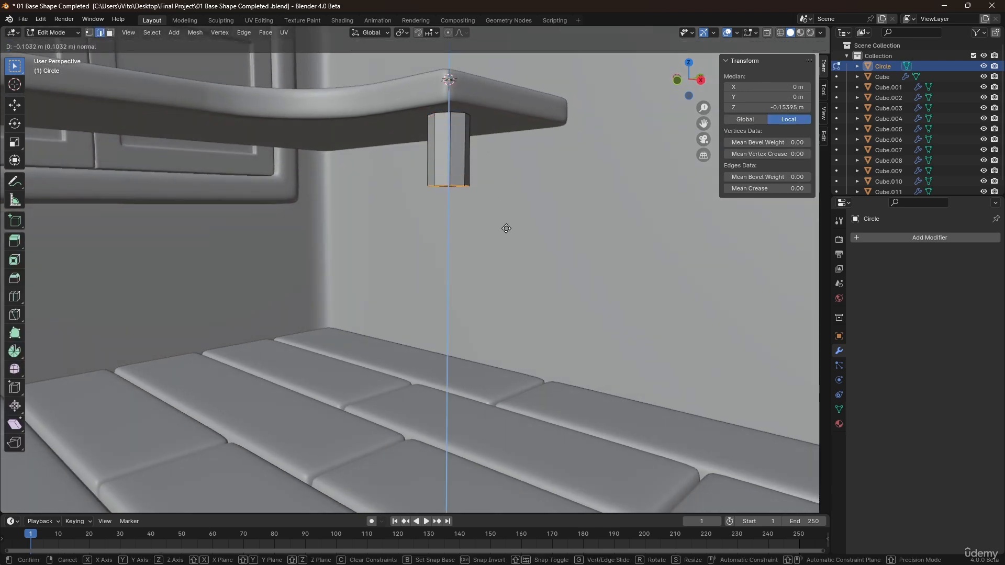
{"action": "left_click", "coordinate": [489, 444]}
{"action": "key", "text": "Tab"}
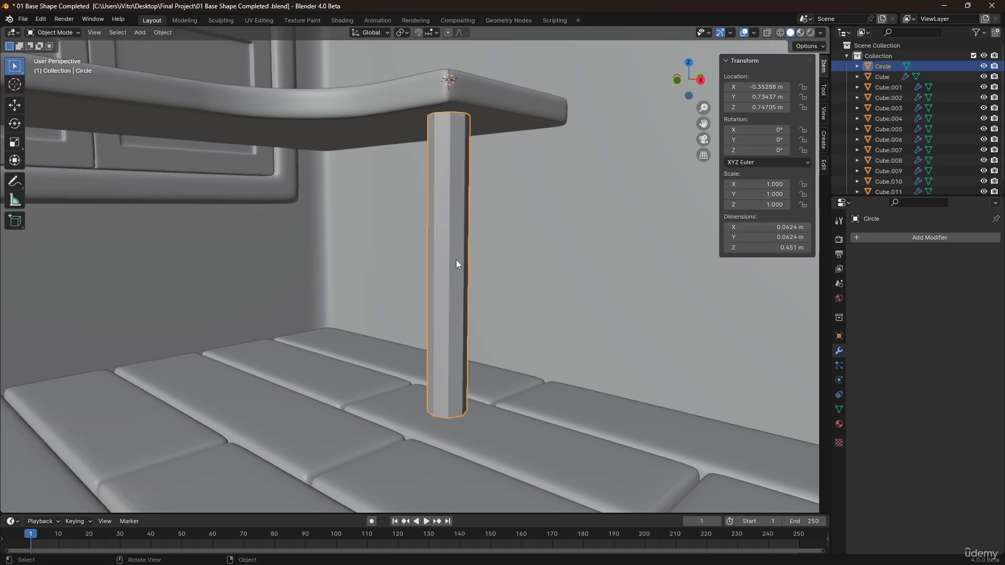
Shade the leg smooth and add a Subdivision modifier at level 2.
{"action": "middle_click_drag", "start_coordinate": [461, 235], "coordinate": [451, 246]}
{"action": "right_click", "coordinate": [451, 234]}
{"action": "left_click", "coordinate": [452, 232]}
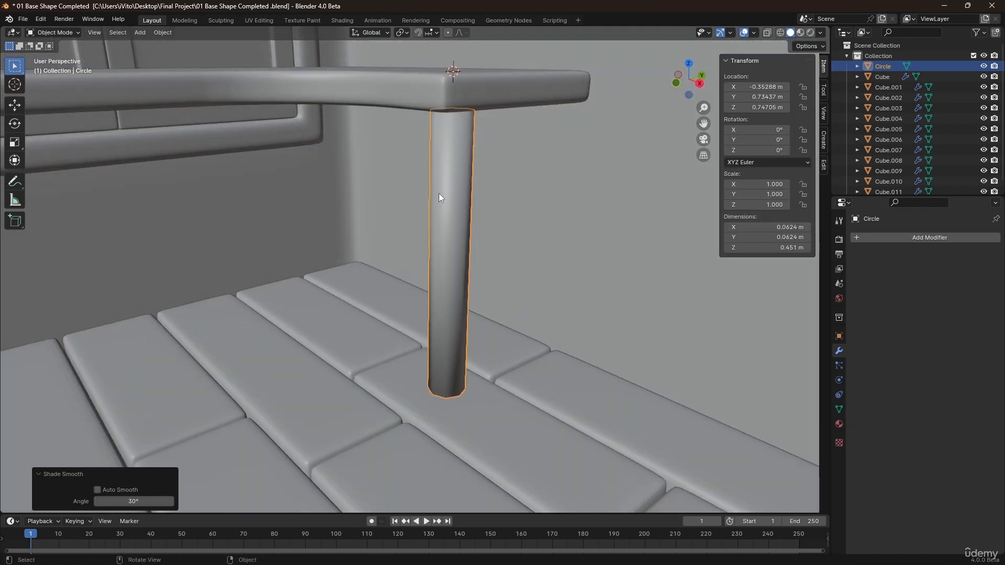
{"action": "key", "text": "ctrl+2"}
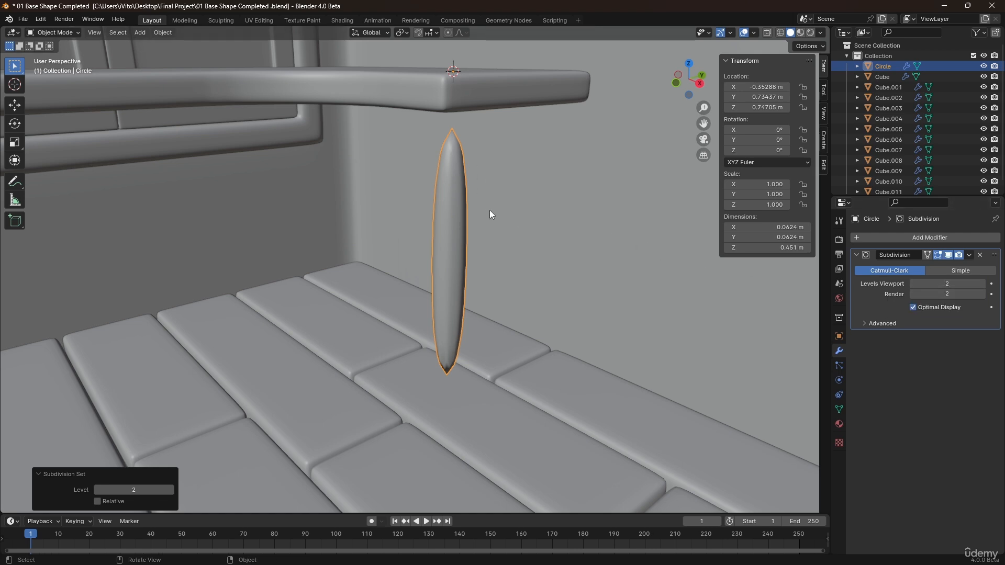
Add a loop cut around the leg's middle and bevel it into several support loops along the leg.
{"action": "key", "text": "Tab"}
{"action": "key", "text": "ctrl+r"}
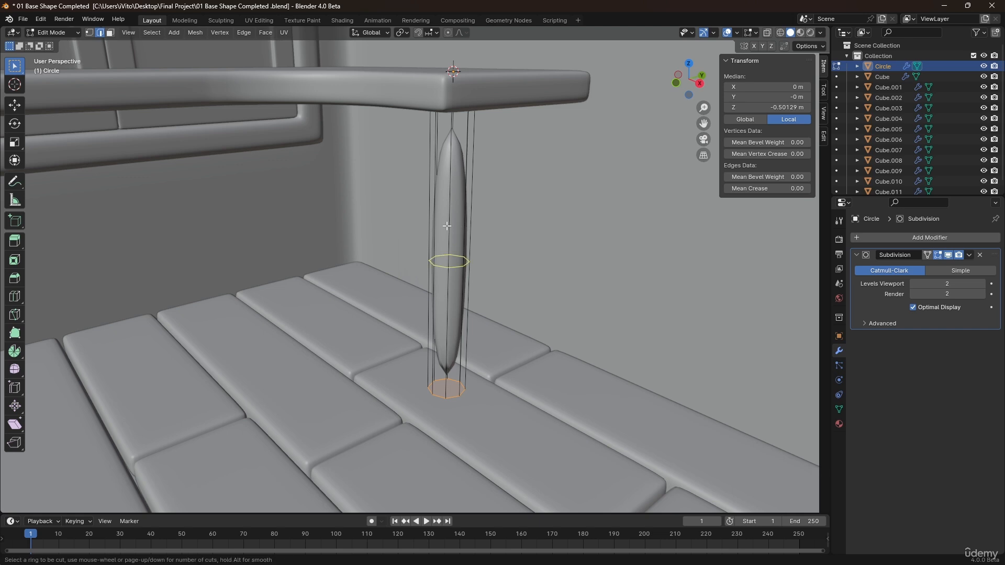
{"action": "left_click", "coordinate": [447, 226]}
{"action": "right_click", "coordinate": [464, 187]}
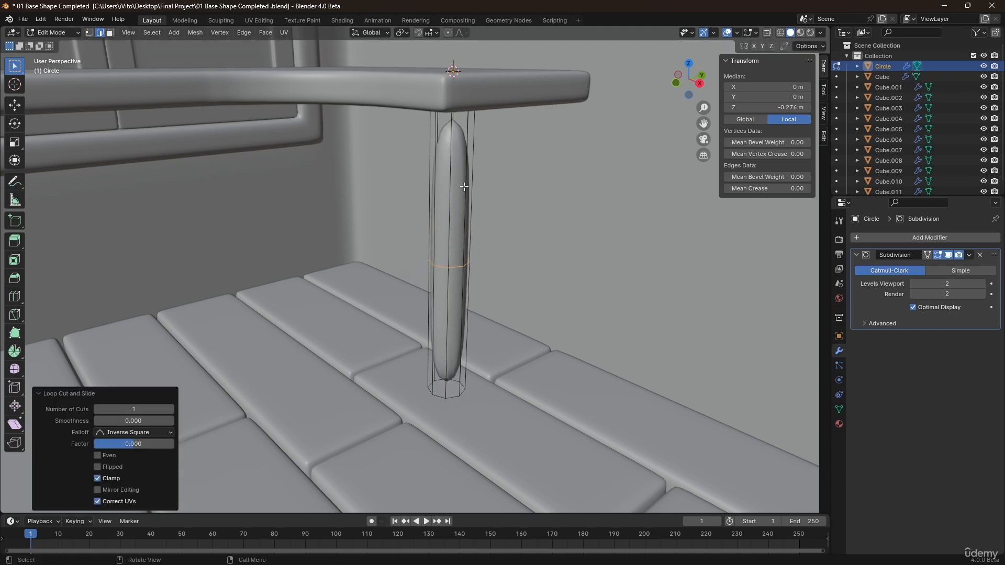
{"action": "key", "text": "ctrl+b"}
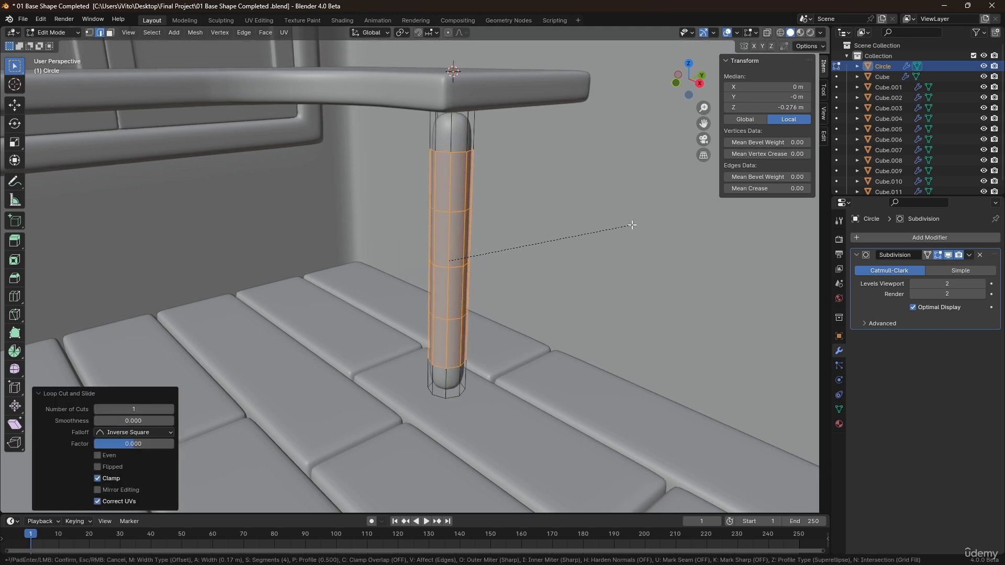
{"action": "left_click", "coordinate": [663, 224]}
{"action": "key", "text": "Tab"}
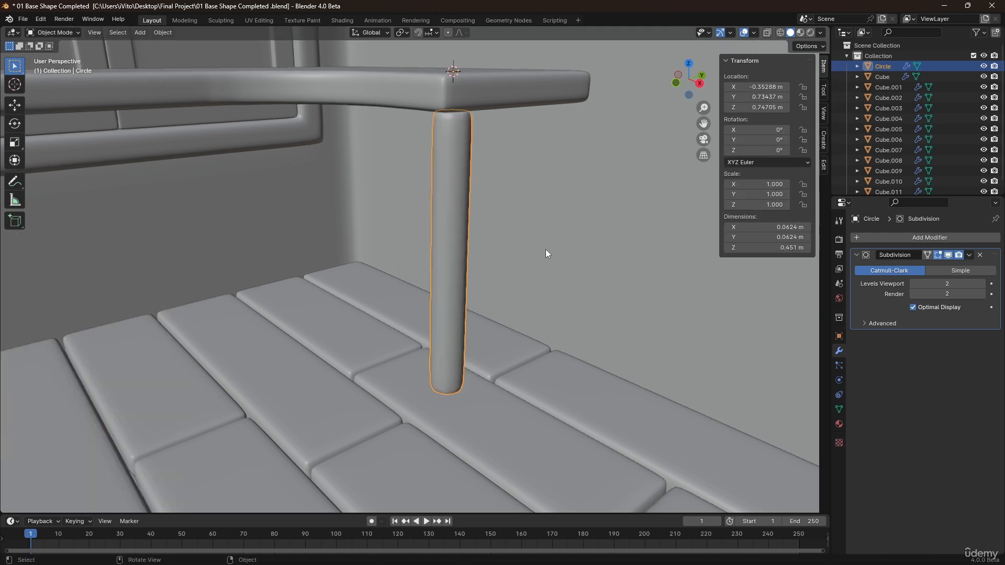
With X-ray on, select the leg's top vertex ring and move it up slightly along Z into the desktop.
{"action": "scroll", "coordinate": [529, 246], "scroll_direction": "down", "scroll_amount": 3}
{"action": "middle_click_drag", "start_coordinate": [485, 209], "coordinate": [476, 207]}
{"action": "scroll", "coordinate": [421, 135], "scroll_direction": "up", "scroll_amount": 2}
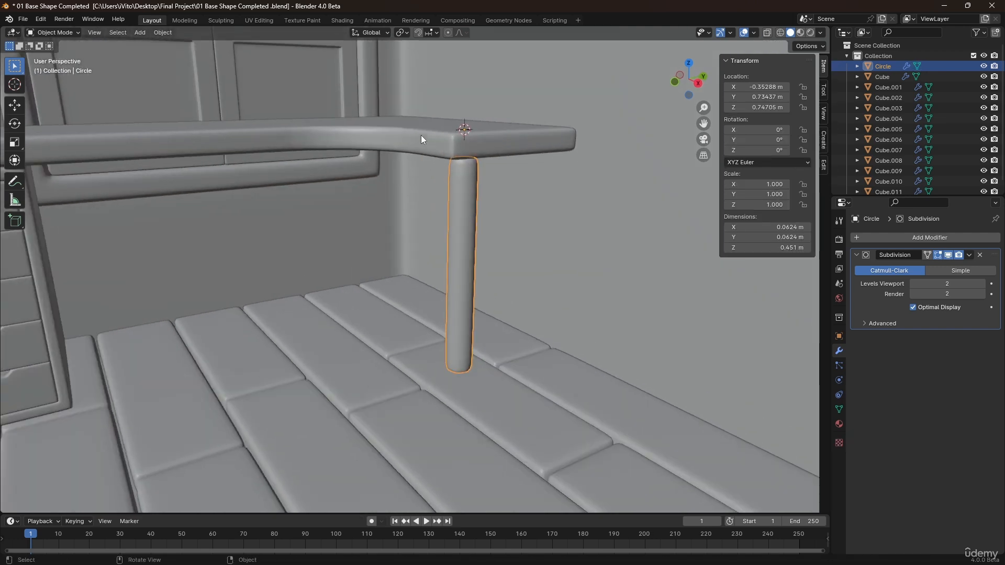
{"action": "scroll", "coordinate": [471, 175], "scroll_direction": "up", "scroll_amount": 1}
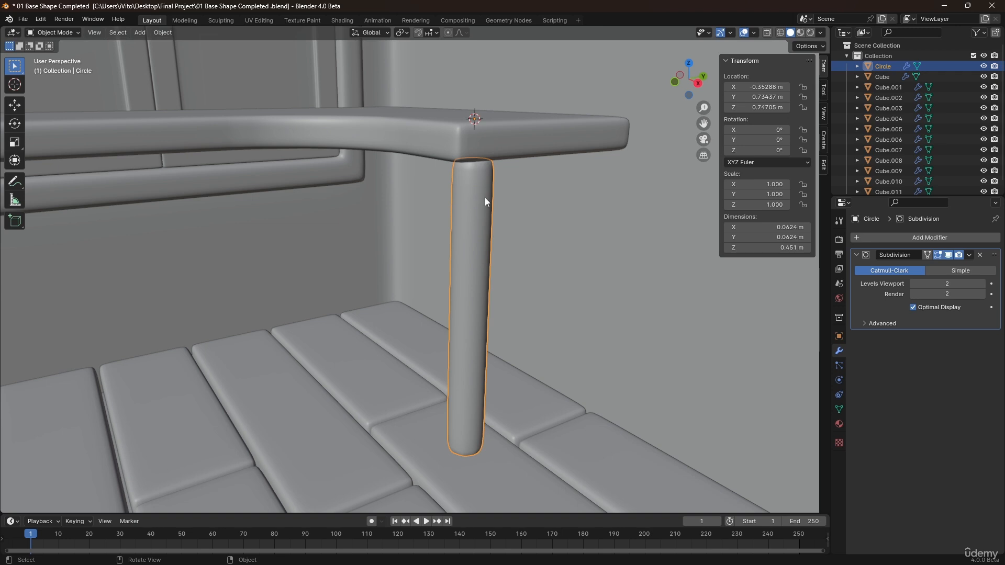
{"action": "key", "text": "Tab"}
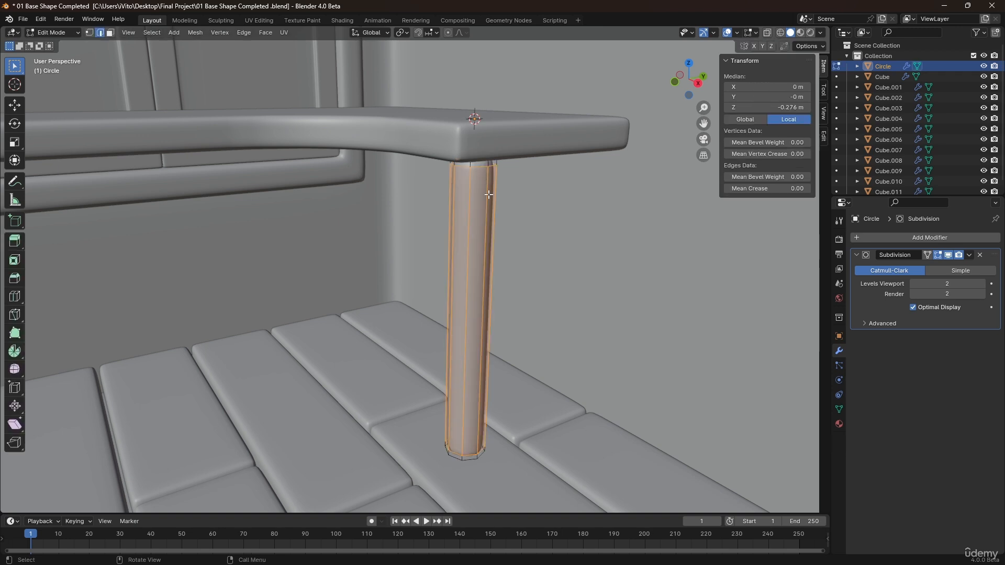
{"action": "key", "text": "alt+z"}
{"action": "key", "text": "1"}
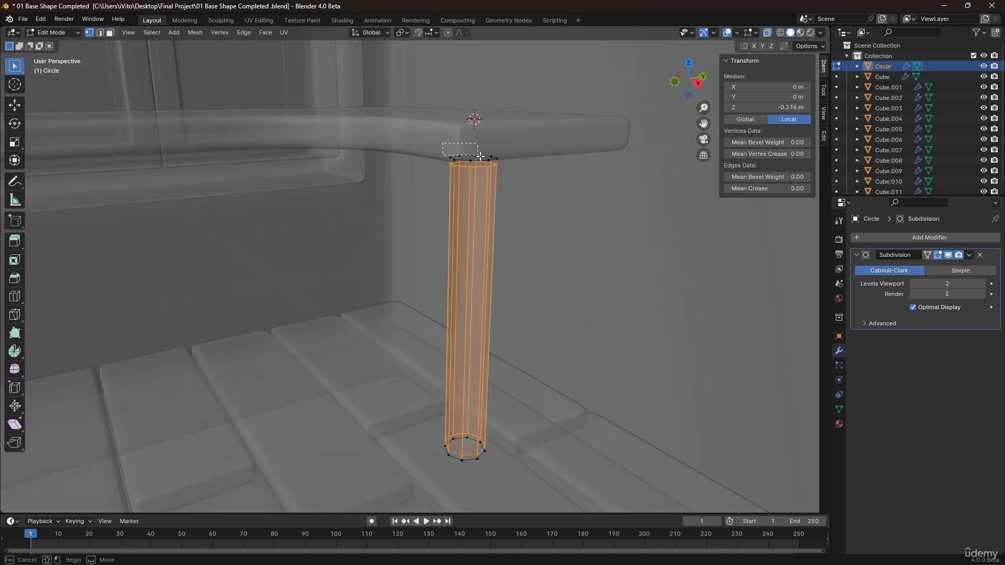
{"action": "left_click_drag", "start_coordinate": [442, 143], "coordinate": [510, 179]}
{"action": "key", "text": "g"}
{"action": "key", "text": "z"}
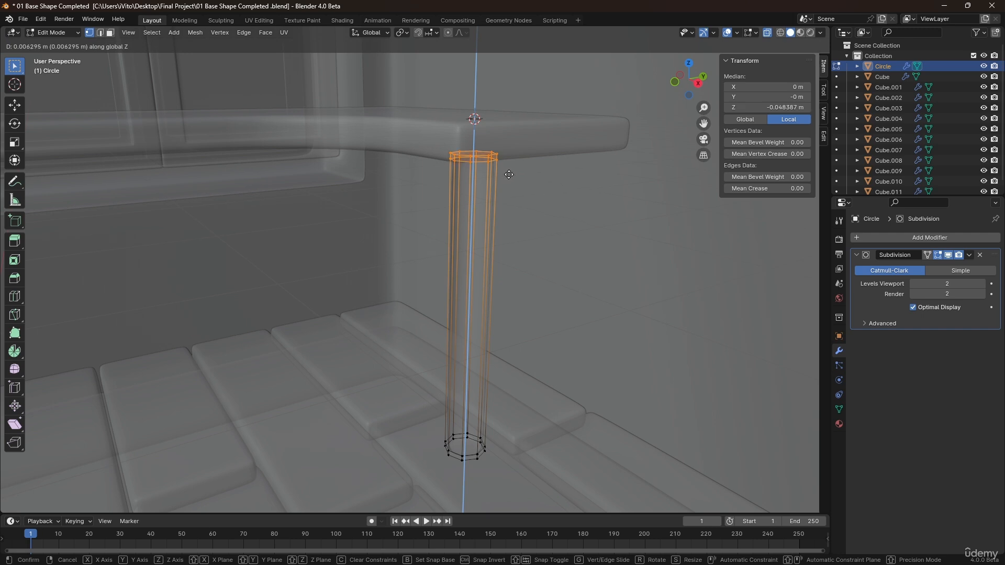
{"action": "left_click", "coordinate": [509, 172]}
{"action": "key", "text": "Tab"}
{"action": "key", "text": "alt+z"}
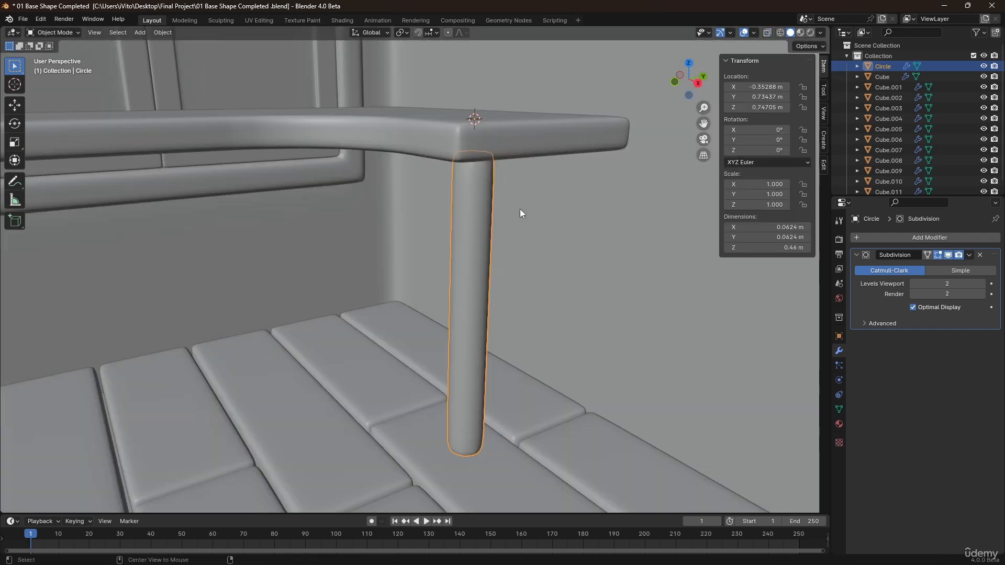
In top view, duplicate the round leg and move the copy about 0.19 m along Y.
{"action": "key", "text": "KP_7"}
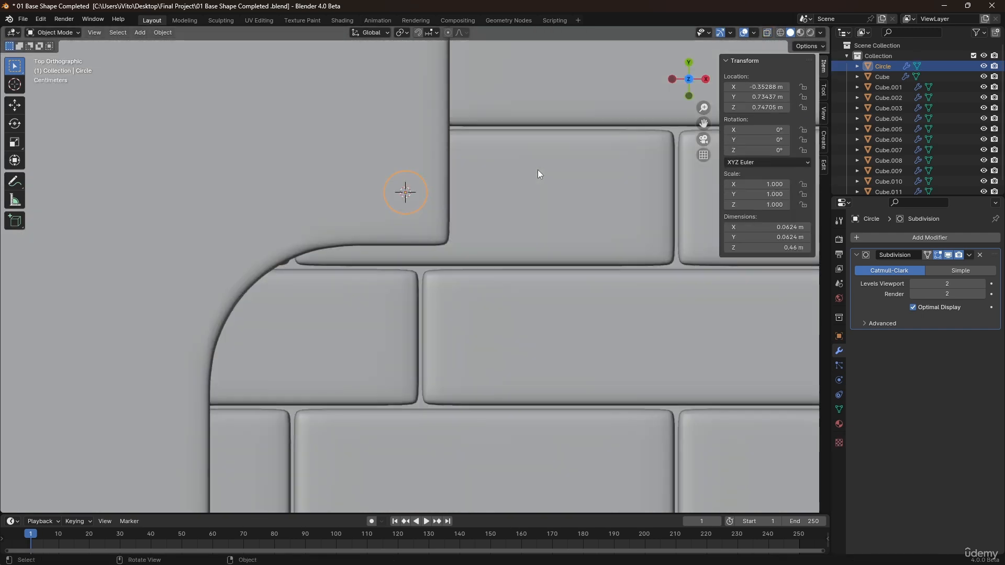
{"action": "middle_click_drag", "start_coordinate": [538, 173], "coordinate": [478, 224], "text": "shift"}
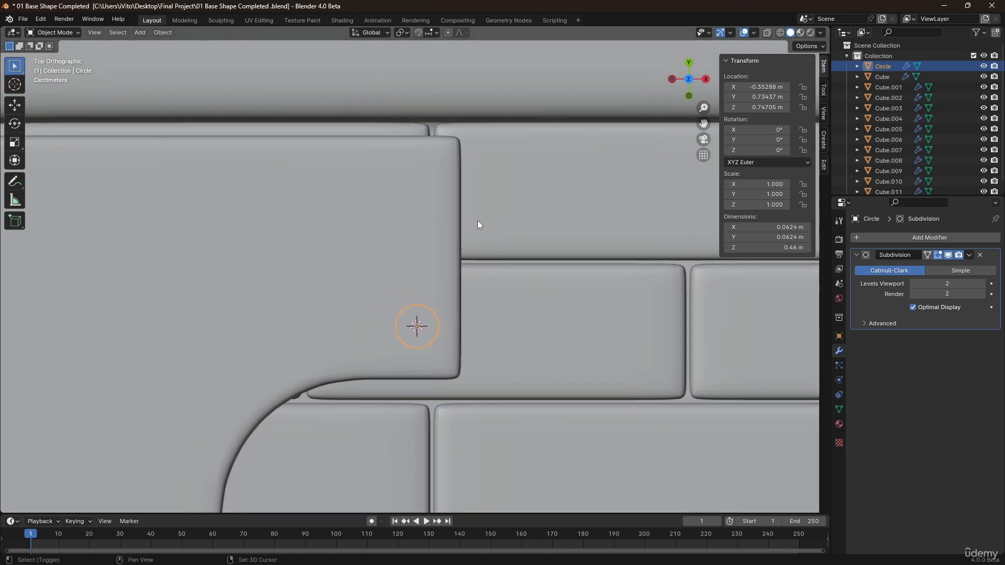
{"action": "key", "text": "shift+d"}
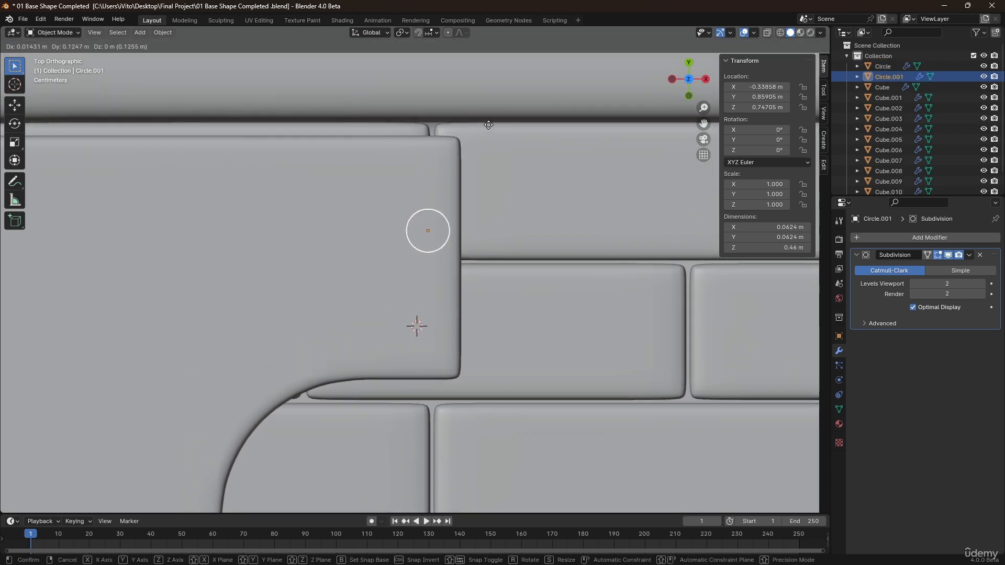
{"action": "key", "text": "y"}
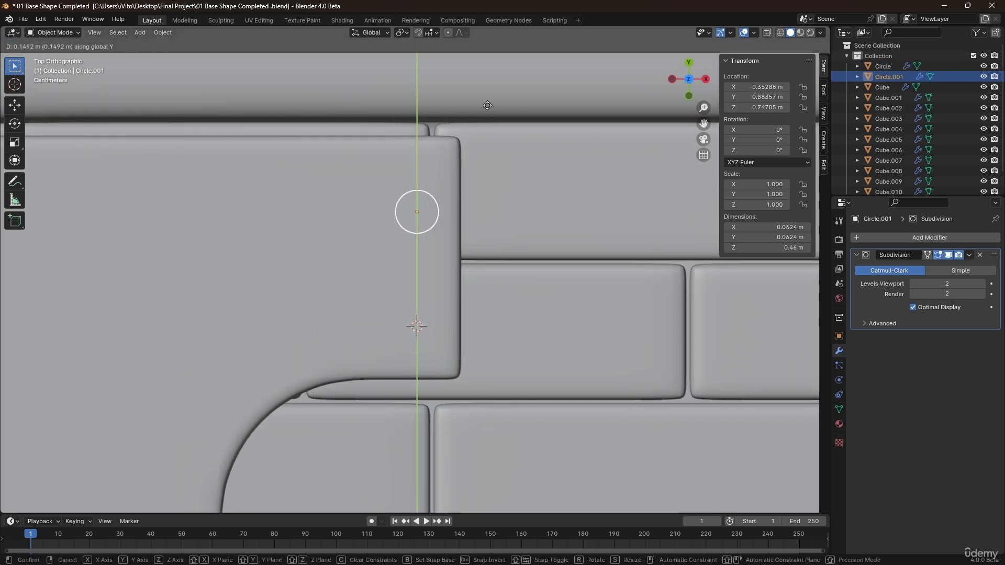
{"action": "left_click", "coordinate": [483, 71]}
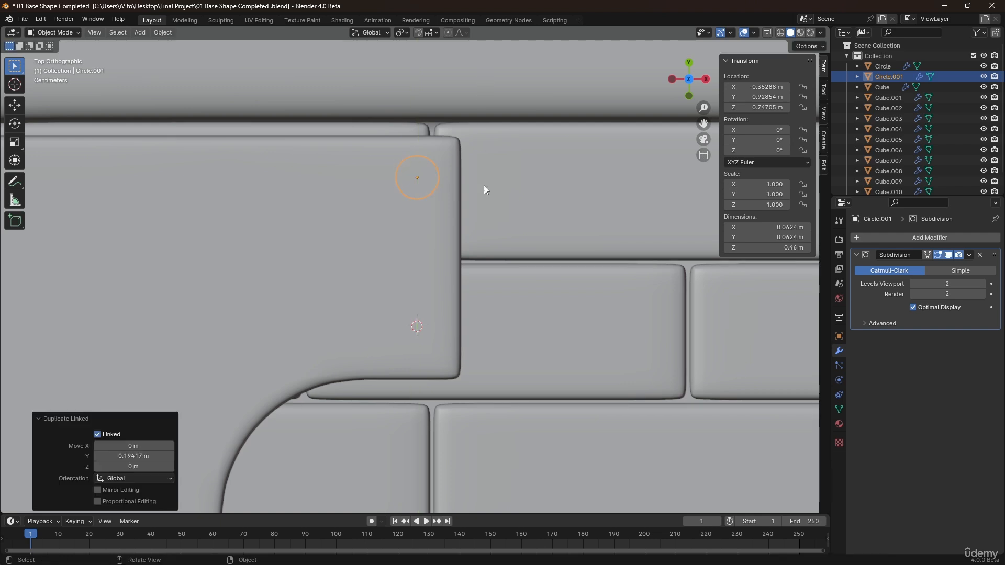
{"action": "middle_click_drag", "start_coordinate": [484, 185], "coordinate": [423, 256]}
{"action": "left_click", "coordinate": [424, 254]}
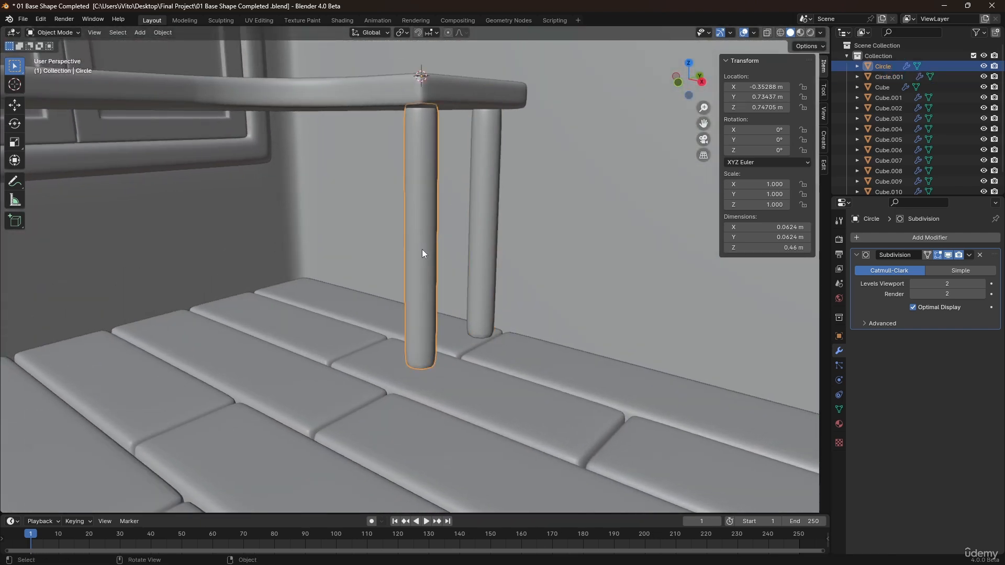
{"action": "key", "text": "Tab"}
{"action": "left_click", "coordinate": [426, 247]}
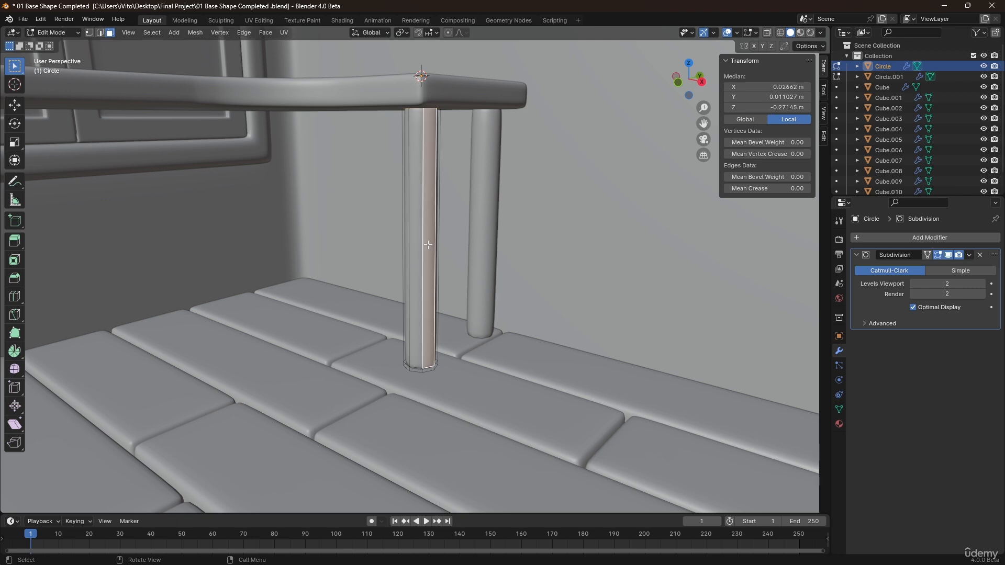
{"action": "key", "text": "g"}
{"action": "key", "text": "Escape"}
{"action": "key", "text": "Tab"}
In edit mode on the desktop, select its front face and move it along Y, then add the curved inner faces.
{"action": "scroll", "coordinate": [471, 272], "scroll_direction": "down", "scroll_amount": 5}
{"action": "left_click", "coordinate": [448, 288]}
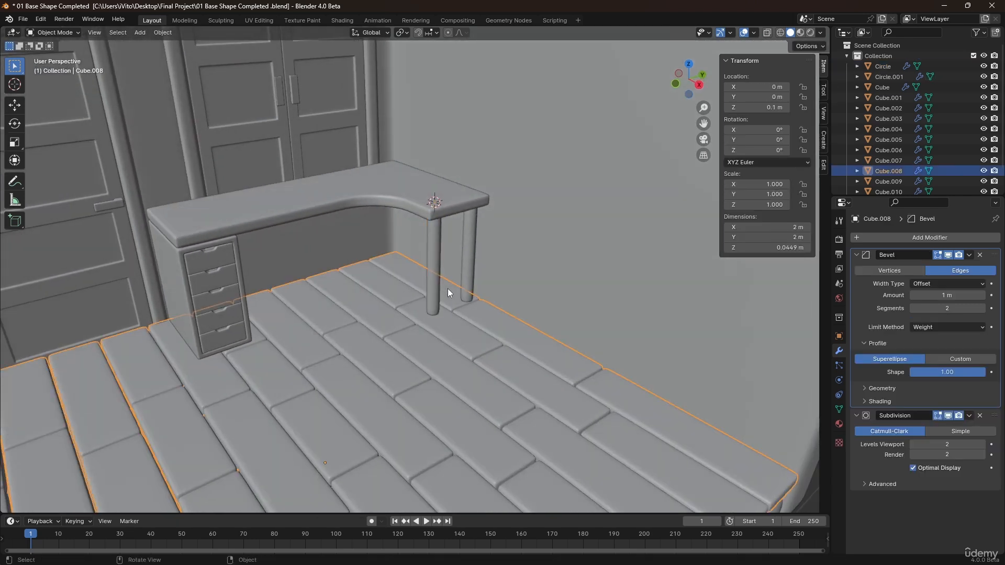
{"action": "scroll", "coordinate": [329, 224], "scroll_direction": "down", "scroll_amount": 5}
{"action": "middle_click_drag", "start_coordinate": [314, 255], "coordinate": [357, 273]}
{"action": "scroll", "coordinate": [357, 270], "scroll_direction": "up", "scroll_amount": 2}
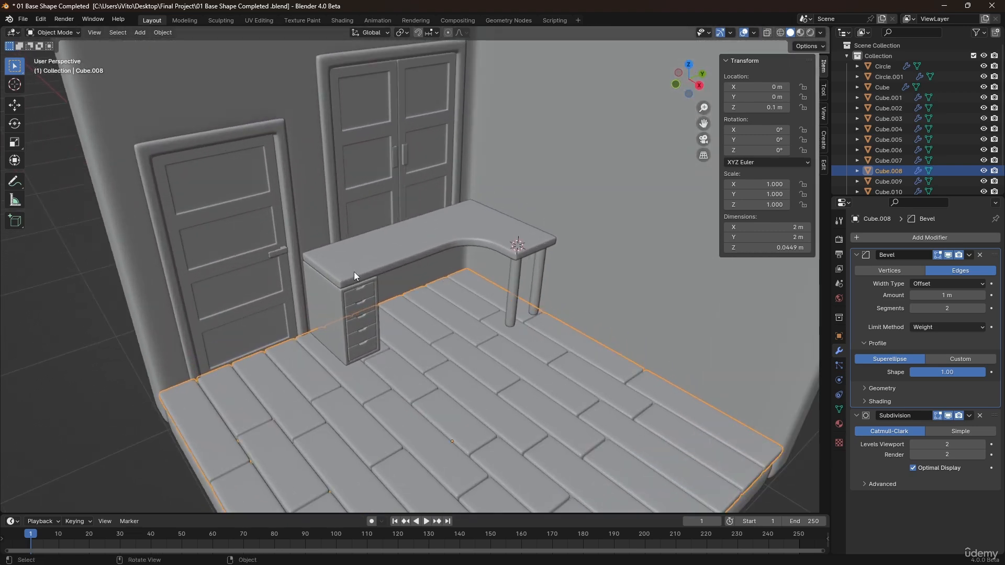
{"action": "left_click", "coordinate": [348, 259]}
{"action": "scroll", "coordinate": [297, 267], "scroll_direction": "up", "scroll_amount": 2}
{"action": "key", "text": "Tab"}
{"action": "scroll", "coordinate": [343, 278], "scroll_direction": "up", "scroll_amount": 3}
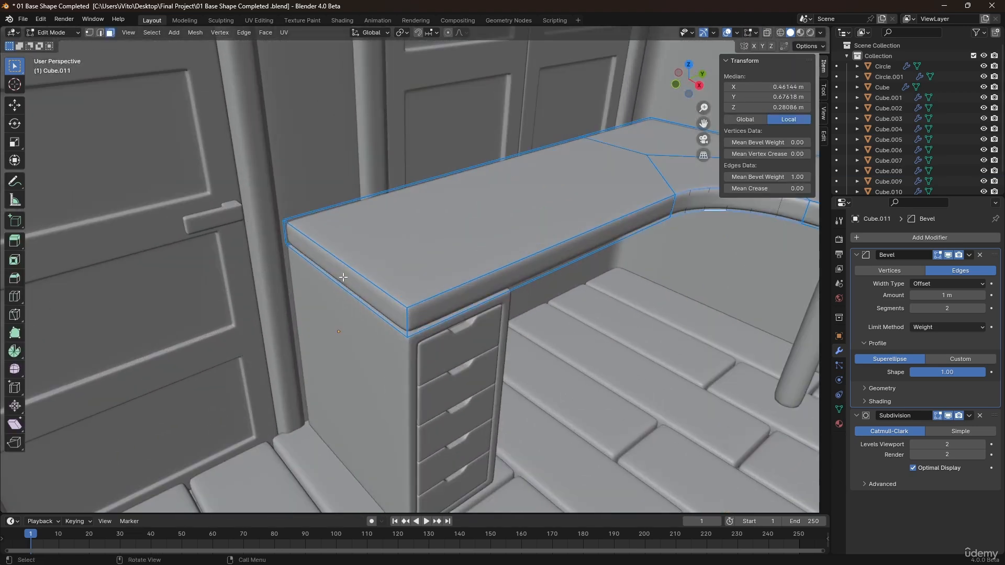
{"action": "left_click", "coordinate": [341, 281]}
{"action": "key", "text": "g"}
{"action": "key", "text": "y"}
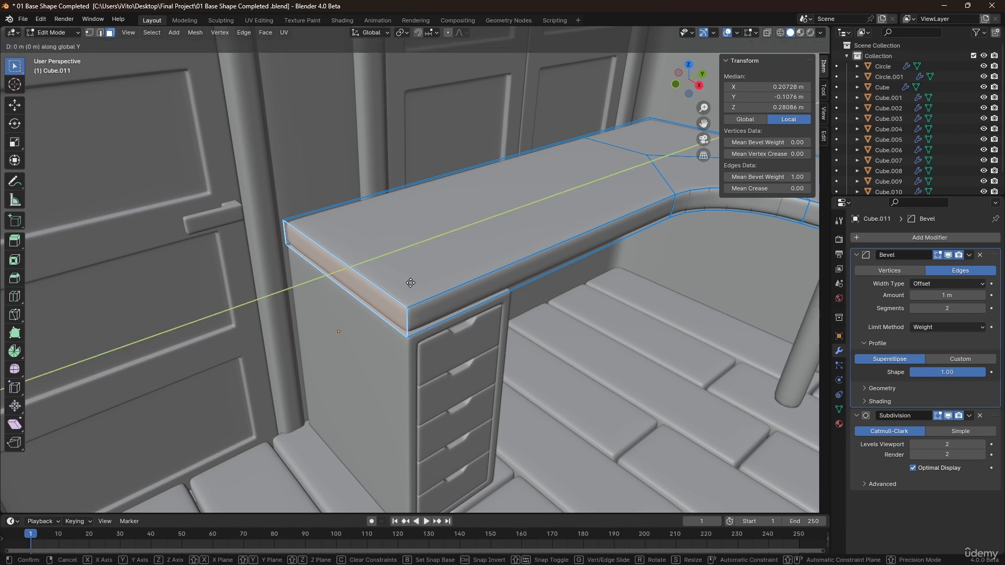
{"action": "left_click", "coordinate": [436, 298]}
{"action": "left_click", "coordinate": [453, 305]}
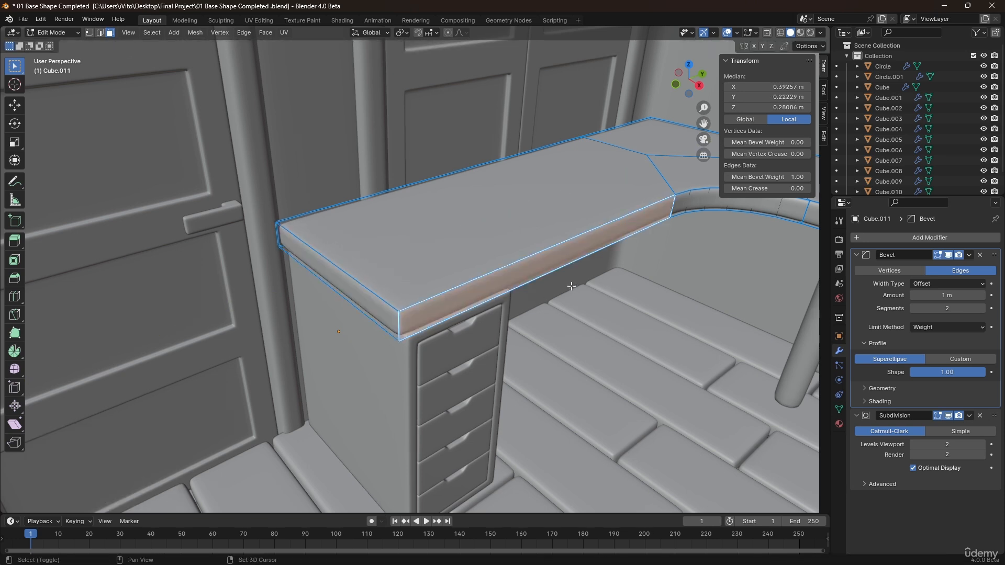
In front view with X-ray, box-select the desktop's curved-section vertices and move them about 0.01 m along X.
{"action": "middle_click_drag", "start_coordinate": [452, 304], "coordinate": [330, 270]}
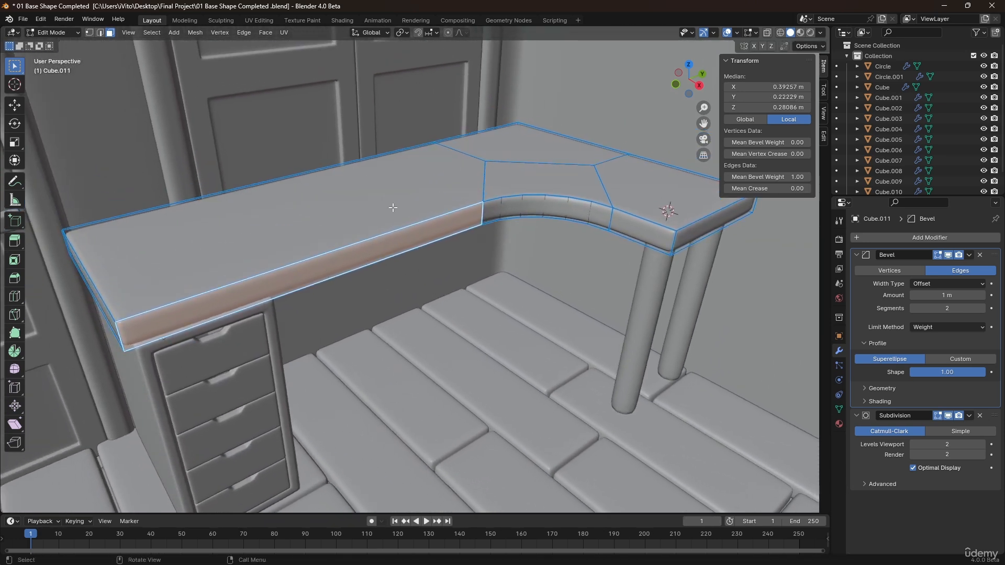
{"action": "key", "text": "KP_1"}
{"action": "middle_click_drag", "start_coordinate": [590, 124], "coordinate": [488, 240], "text": "shift"}
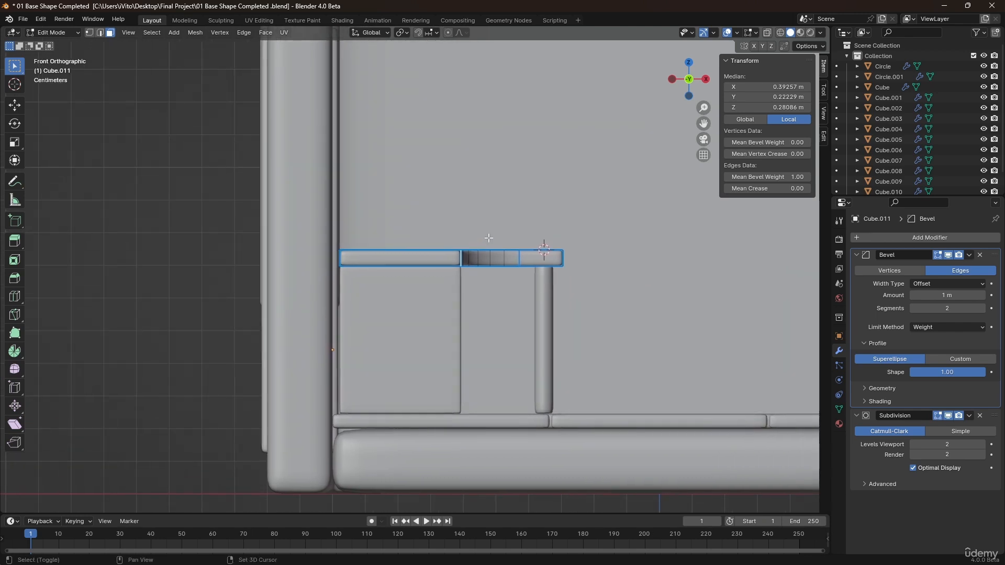
{"action": "key", "text": "alt+z"}
{"action": "key", "text": "1"}
{"action": "left_click_drag", "start_coordinate": [599, 191], "coordinate": [534, 261]}
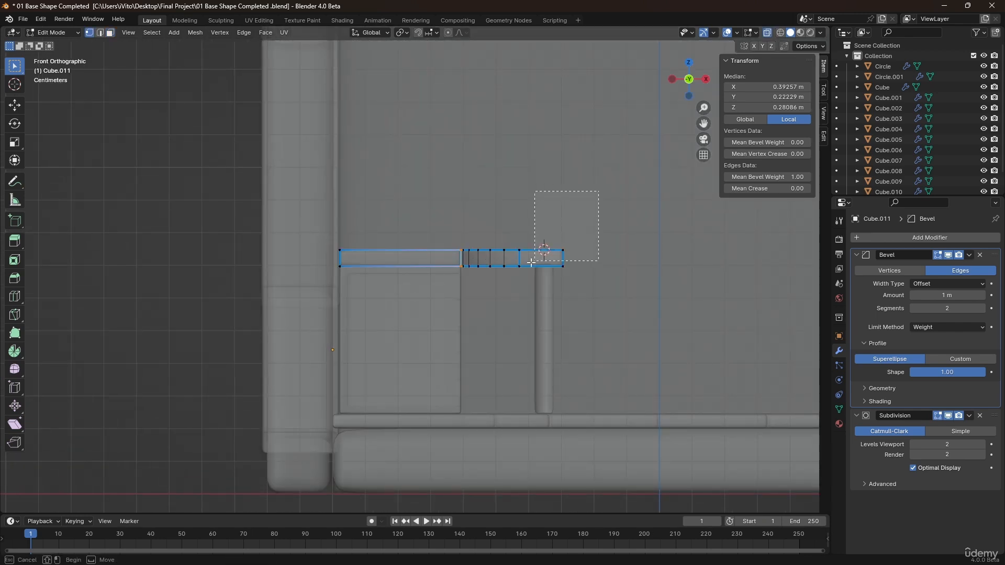
{"action": "left_click_drag", "start_coordinate": [434, 292], "coordinate": [434, 292]}
{"action": "scroll", "coordinate": [506, 270], "scroll_direction": "up", "scroll_amount": 4}
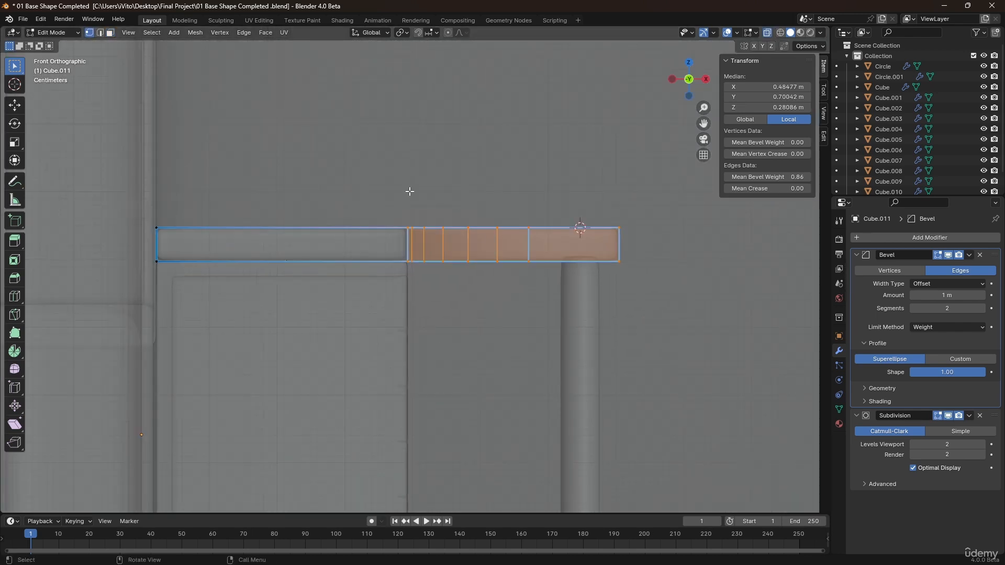
{"action": "left_click_drag", "start_coordinate": [365, 184], "coordinate": [541, 322]}
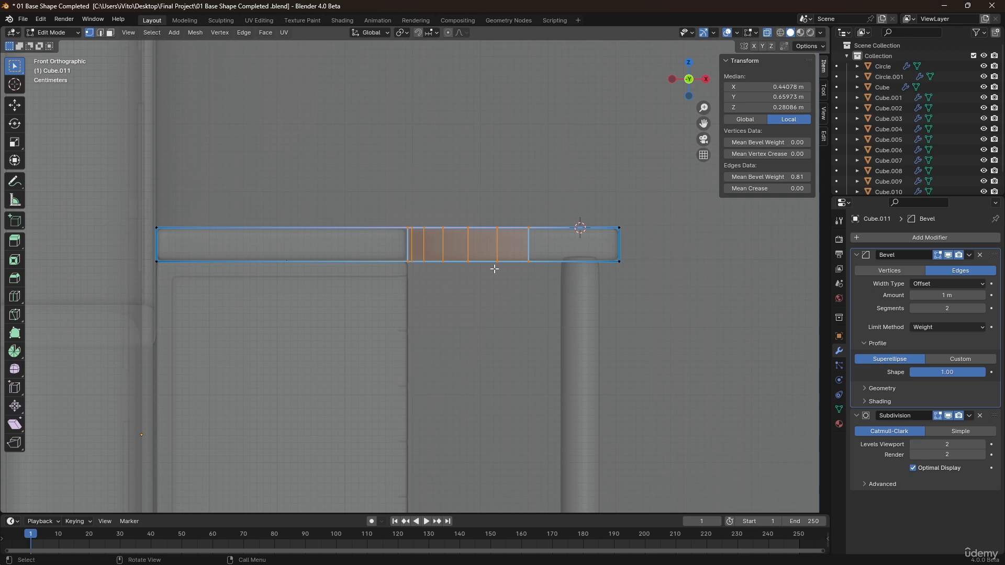
{"action": "key", "text": "g"}
{"action": "key", "text": "x"}
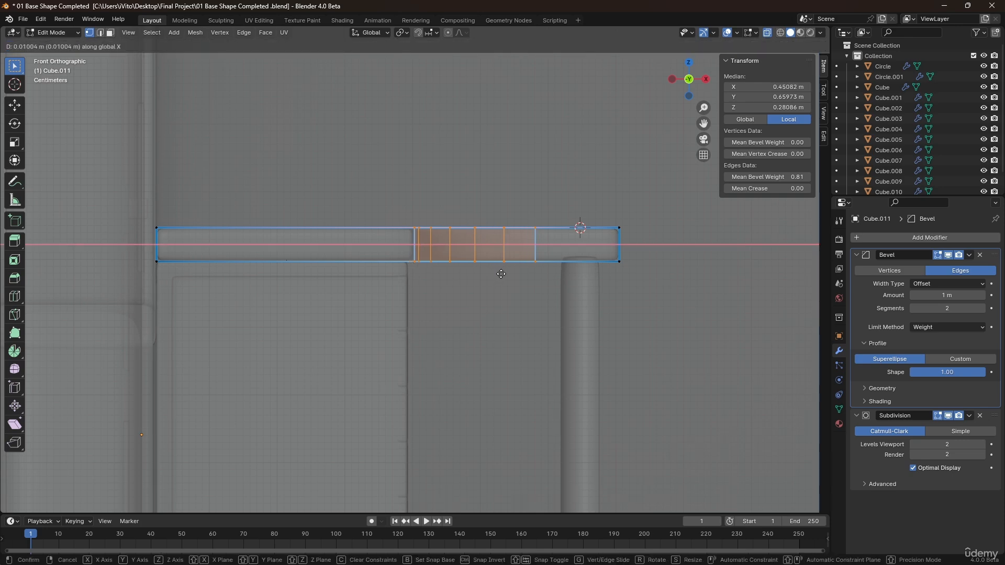
{"action": "left_click", "coordinate": [501, 273]}
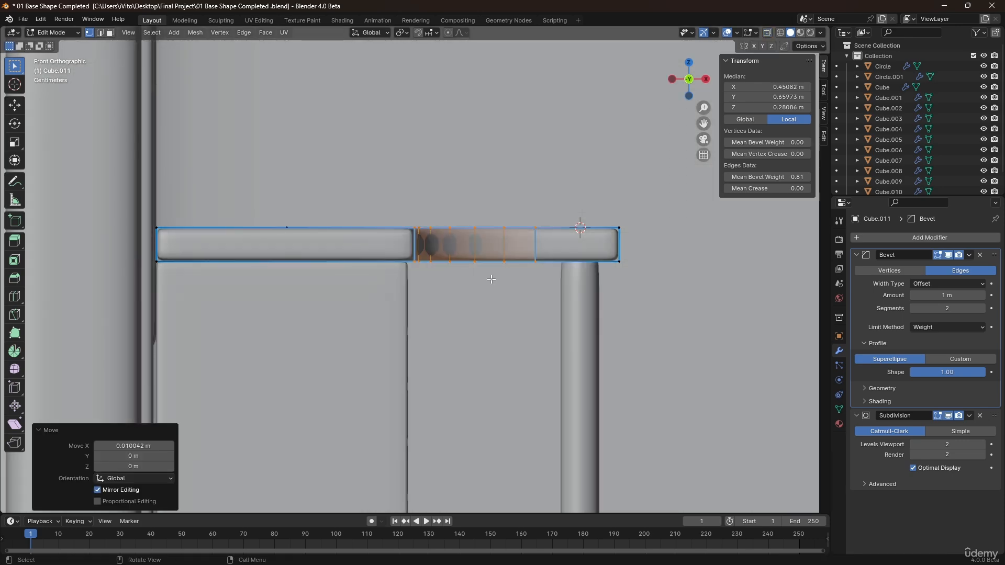
{"action": "middle_click_drag", "start_coordinate": [491, 279], "coordinate": [507, 182]}
{"action": "left_click", "coordinate": [387, 323]}
{"action": "scroll", "coordinate": [386, 323], "scroll_direction": "down", "scroll_amount": 2}
{"action": "key", "text": "Tab"}
Select the desktop's top faces and raise them about 0.018 m along Z.
{"action": "scroll", "coordinate": [369, 318], "scroll_direction": "down", "scroll_amount": 1}
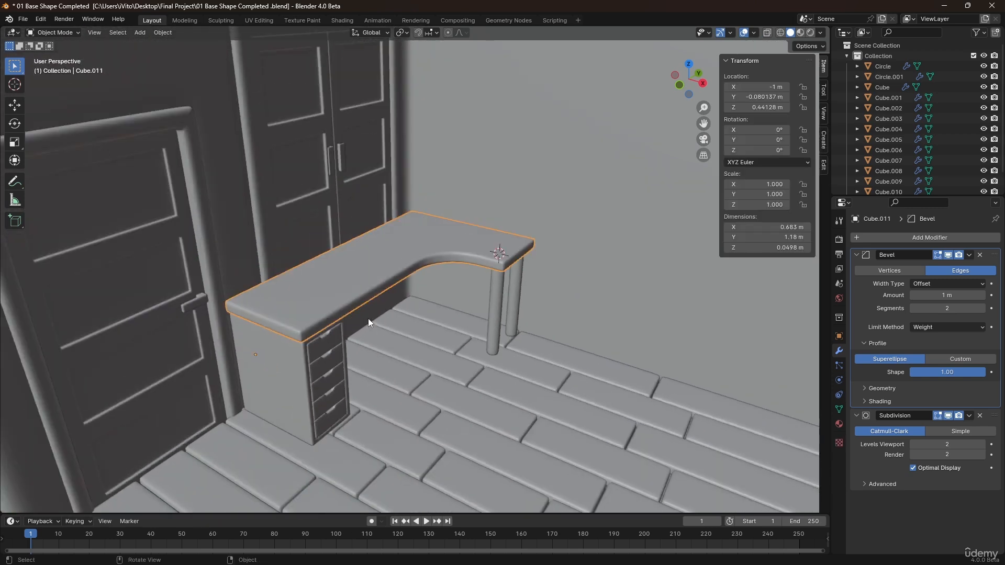
{"action": "scroll", "coordinate": [369, 318], "scroll_direction": "down", "scroll_amount": 1}
{"action": "left_click", "coordinate": [382, 325]}
{"action": "scroll", "coordinate": [304, 305], "scroll_direction": "up", "scroll_amount": 3}
{"action": "left_click", "coordinate": [343, 298]}
{"action": "key", "text": "Tab"}
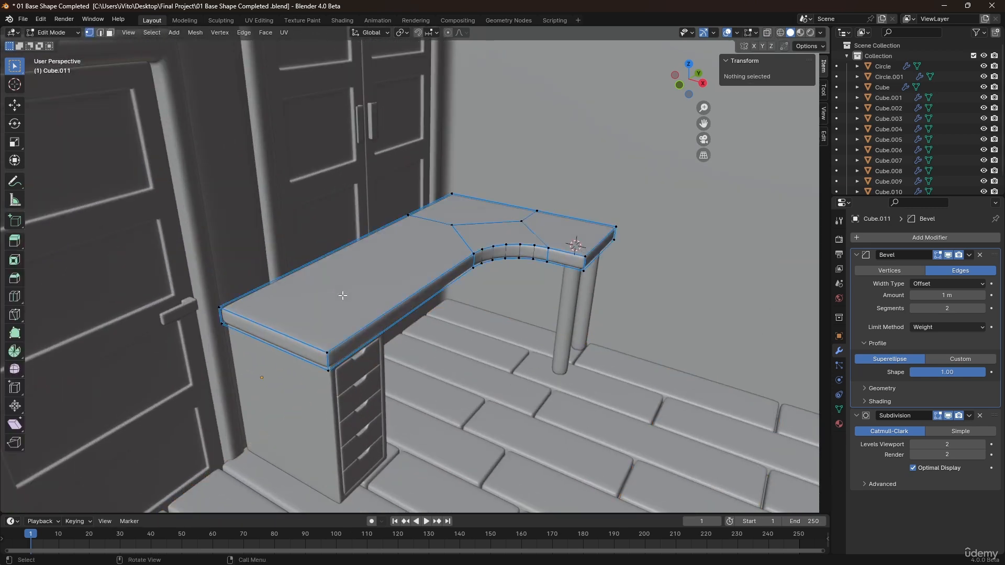
{"action": "key", "text": "3"}
{"action": "left_click", "coordinate": [389, 259]}
{"action": "left_click", "coordinate": [487, 228], "text": "shift"}
{"action": "left_click", "coordinate": [497, 215], "text": "shift"}
{"action": "left_click", "coordinate": [555, 237], "text": "shift"}
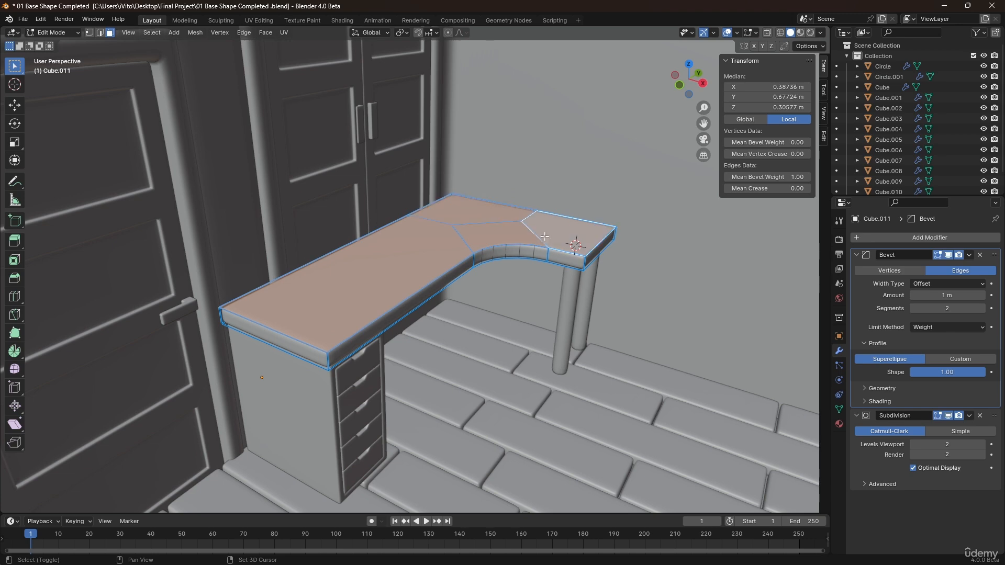
{"action": "middle_click_drag", "start_coordinate": [489, 269], "coordinate": [476, 258]}
{"action": "key", "text": "g"}
{"action": "key", "text": "z"}
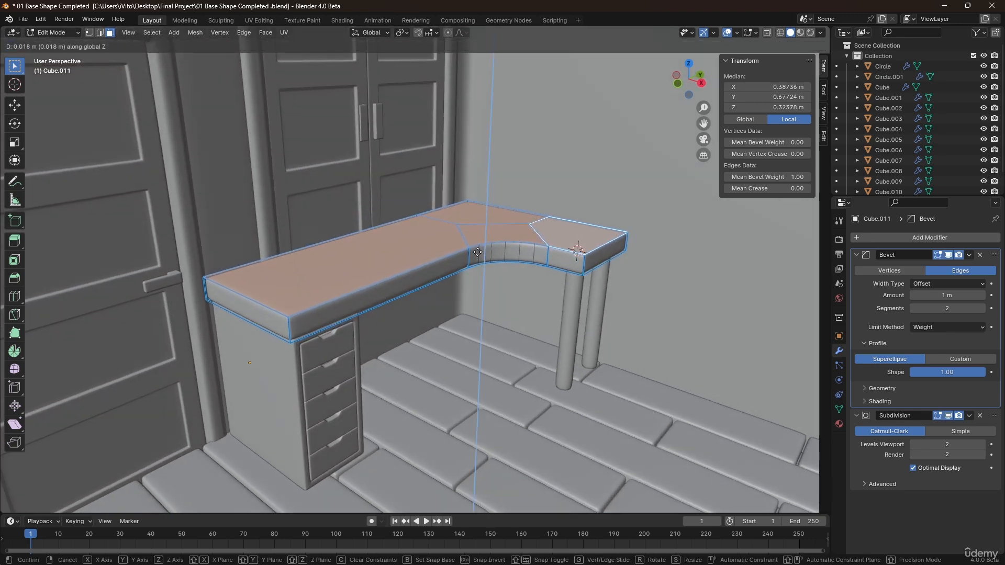
{"action": "left_click", "coordinate": [478, 255]}
{"action": "key", "text": "Tab"}
Duplicate one floor plank's face and separate it into its own object.
{"action": "left_click", "coordinate": [410, 302]}
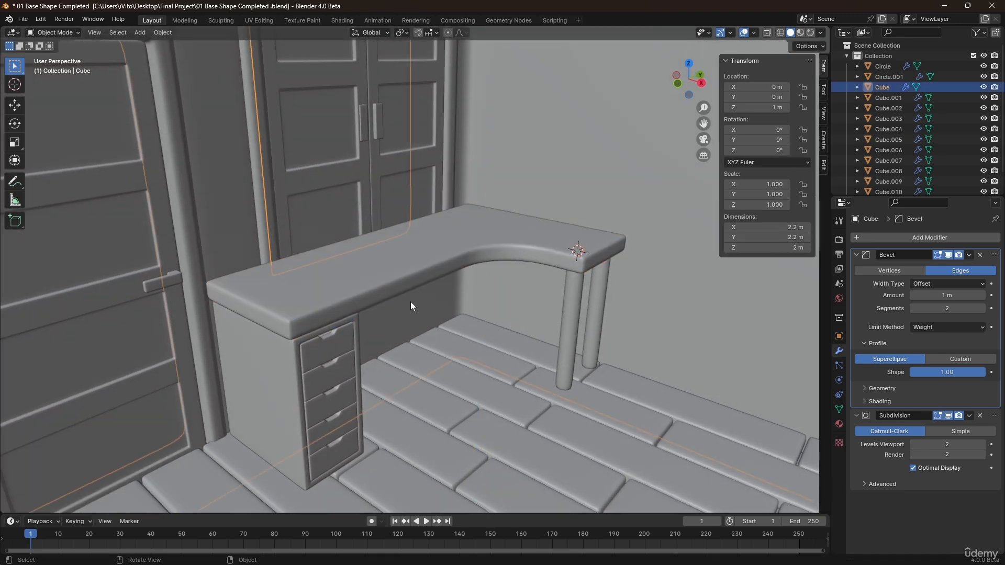
{"action": "scroll", "coordinate": [387, 303], "scroll_direction": "down", "scroll_amount": 3}
{"action": "middle_click_drag", "start_coordinate": [410, 302], "coordinate": [339, 372]}
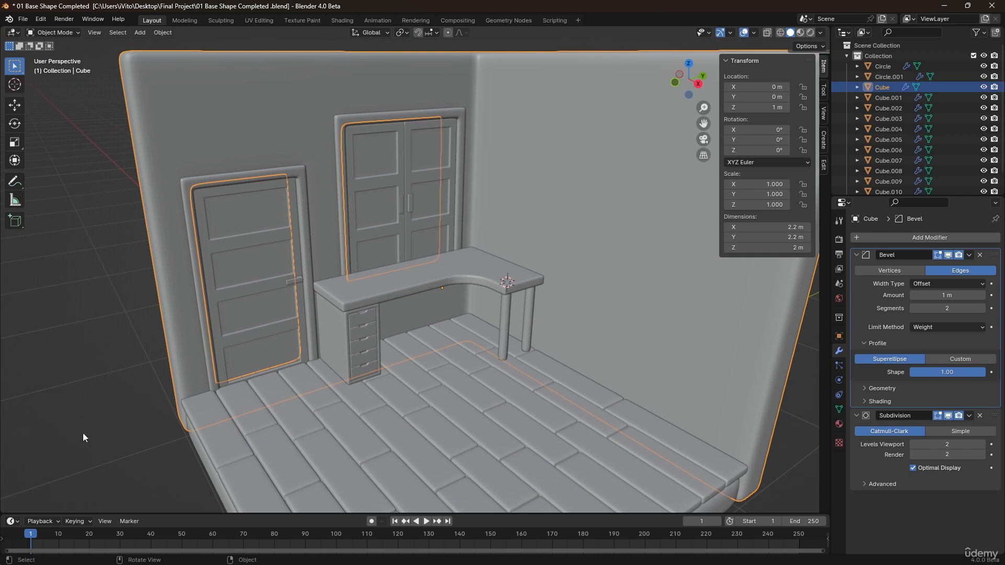
{"action": "scroll", "coordinate": [83, 432], "scroll_direction": "down", "scroll_amount": 3}
{"action": "middle_click_drag", "start_coordinate": [278, 372], "coordinate": [387, 306]}
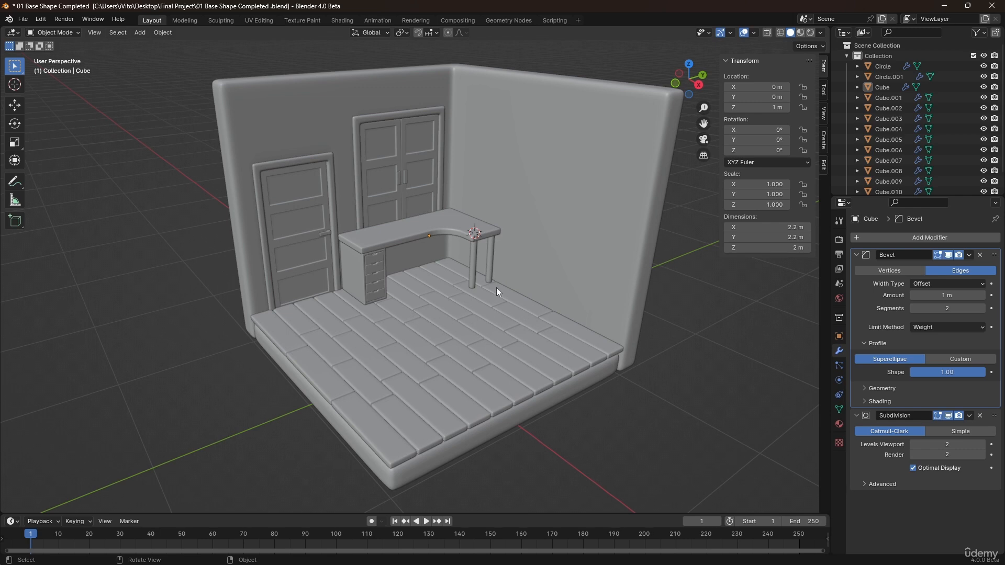
{"action": "scroll", "coordinate": [514, 286], "scroll_direction": "up", "scroll_amount": 5}
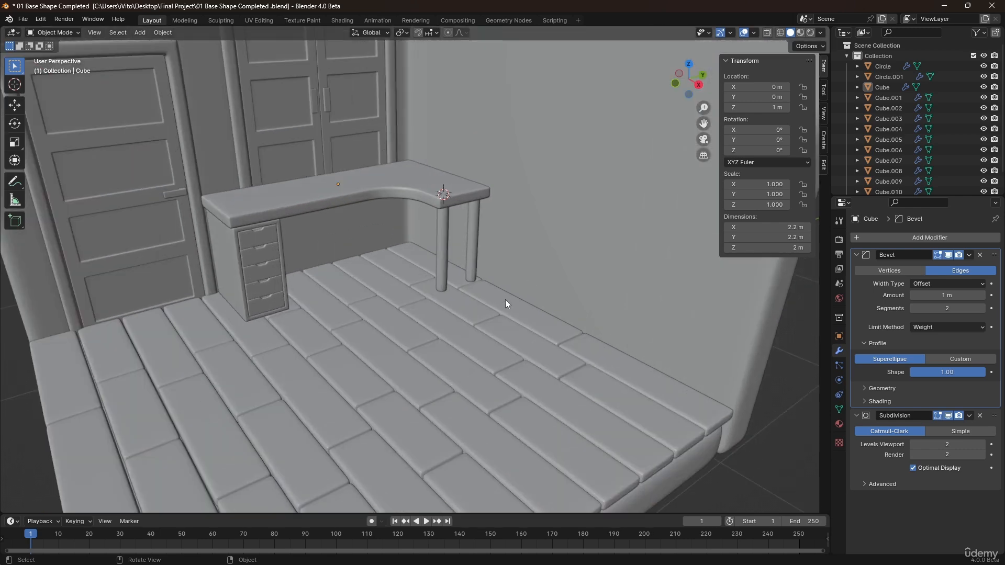
{"action": "left_click", "coordinate": [472, 309]}
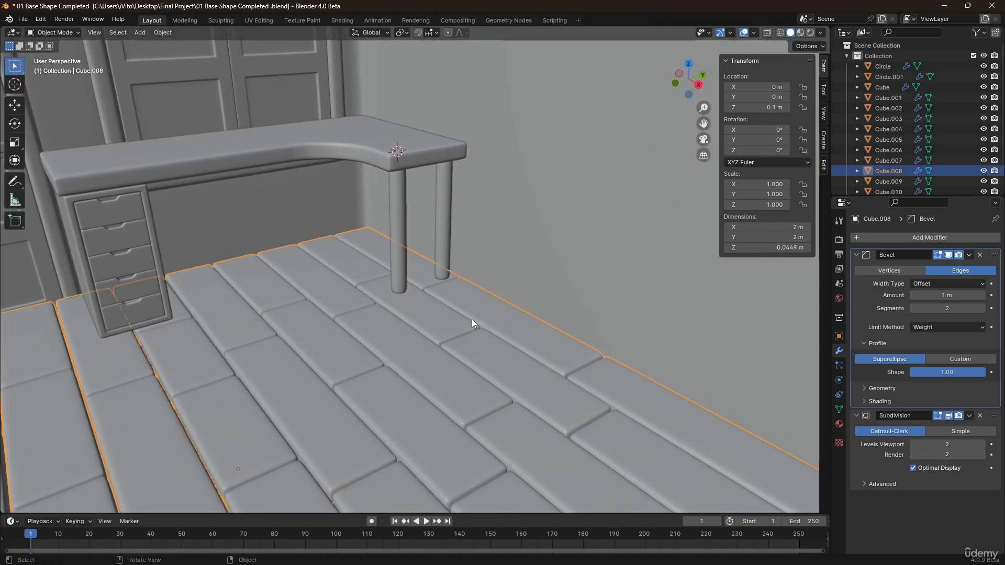
{"action": "key", "text": "Tab"}
{"action": "left_click", "coordinate": [497, 317]}
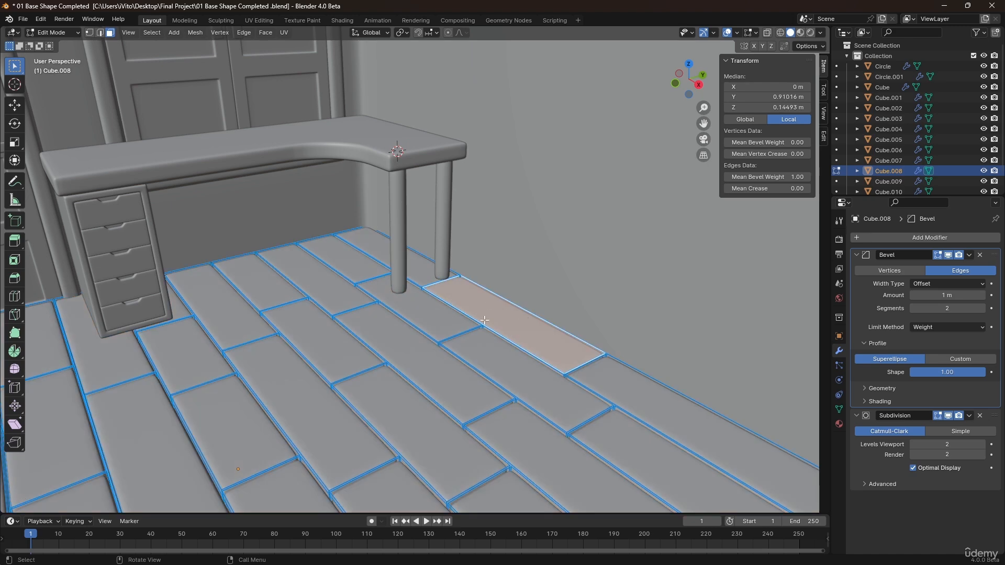
{"action": "key", "text": "shift+d"}
{"action": "right_click", "coordinate": [467, 282]}
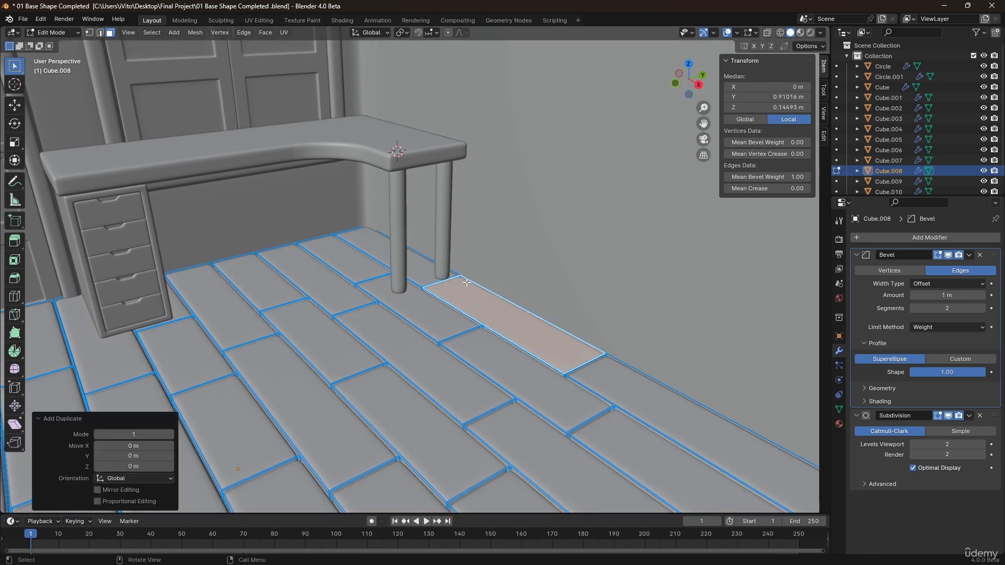
{"action": "key", "text": "p"}
{"action": "left_click", "coordinate": [467, 283]}
{"action": "key", "text": "Tab"}
Select all of the separated plank's geometry and scale it to 0.661 along X.
{"action": "left_click", "coordinate": [482, 316]}
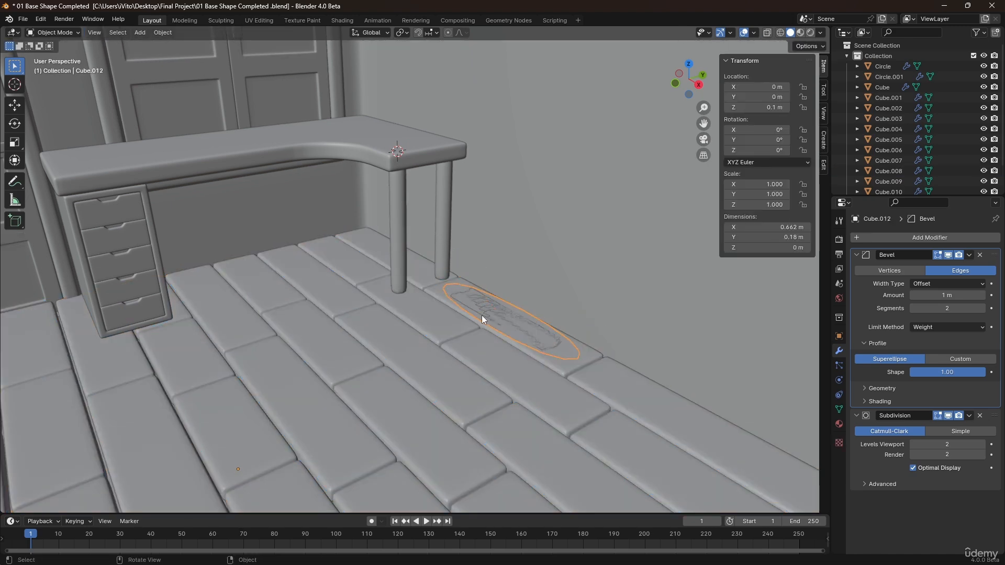
{"action": "middle_click_drag", "start_coordinate": [482, 316], "coordinate": [525, 330]}
{"action": "key", "text": "Tab"}
{"action": "middle_click_drag", "start_coordinate": [639, 330], "coordinate": [617, 332], "text": "shift"}
{"action": "scroll", "coordinate": [625, 340], "scroll_direction": "up", "scroll_amount": 2}
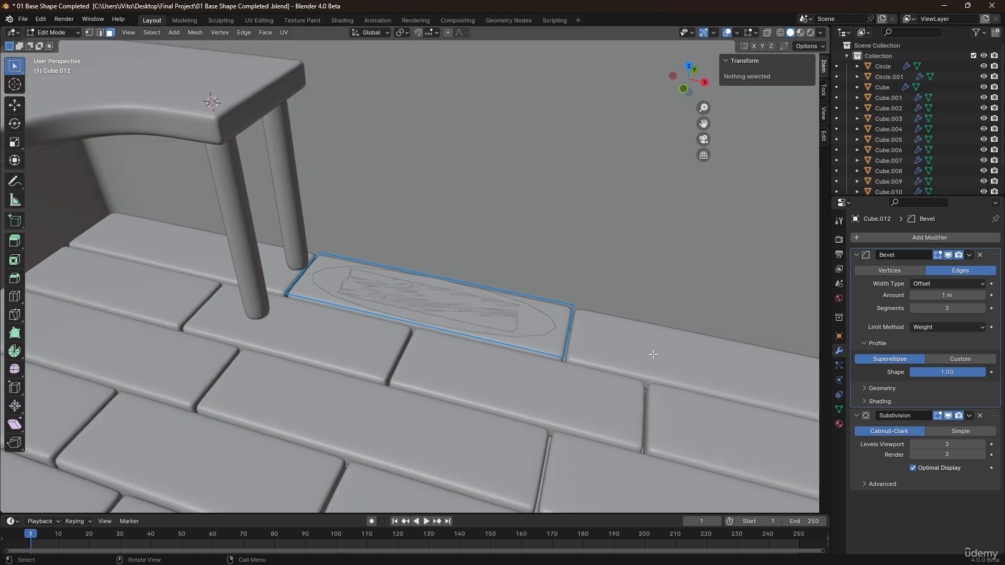
{"action": "key", "text": "a"}
{"action": "key", "text": "s"}
{"action": "key", "text": "x"}
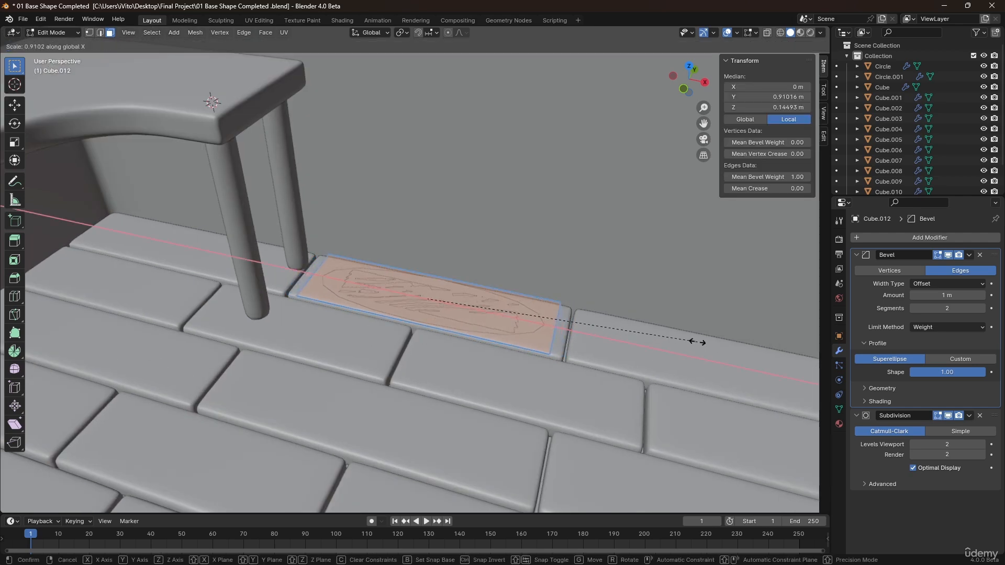
{"action": "left_click", "coordinate": [628, 326]}
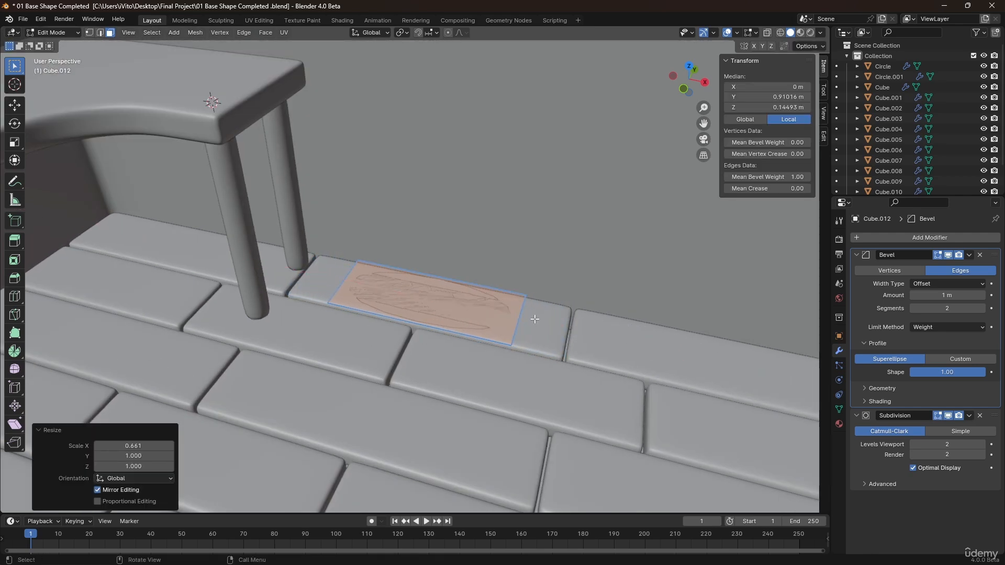
Scale the separated plank face to 1.474 along Y and 0.659 along X.
{"action": "middle_click_drag", "start_coordinate": [535, 319], "coordinate": [494, 259]}
{"action": "scroll", "coordinate": [543, 308], "scroll_direction": "up", "scroll_amount": 2}
{"action": "middle_click_drag", "start_coordinate": [542, 307], "coordinate": [535, 265]}
{"action": "key", "text": "s"}
{"action": "key", "text": "y"}
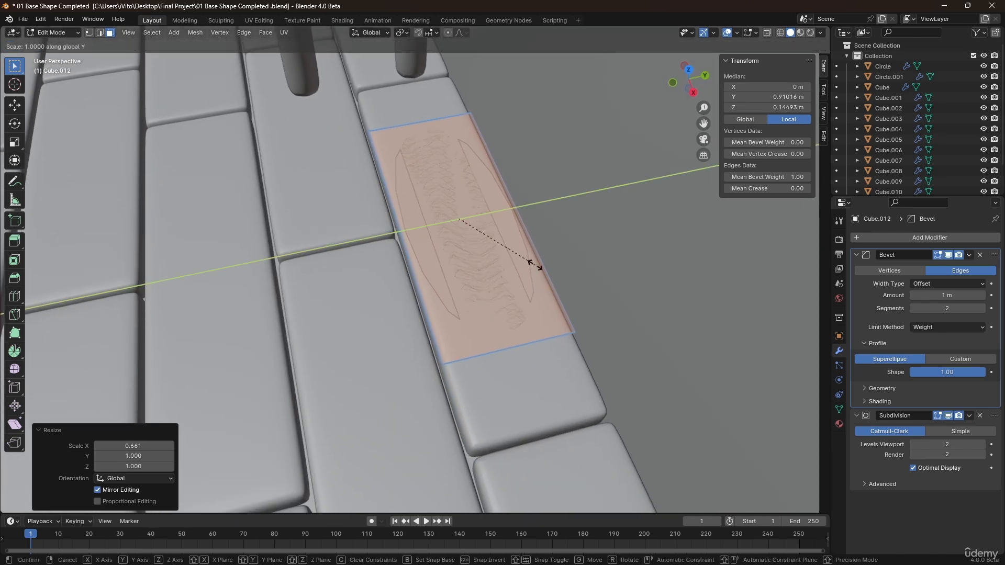
{"action": "left_click", "coordinate": [581, 265]}
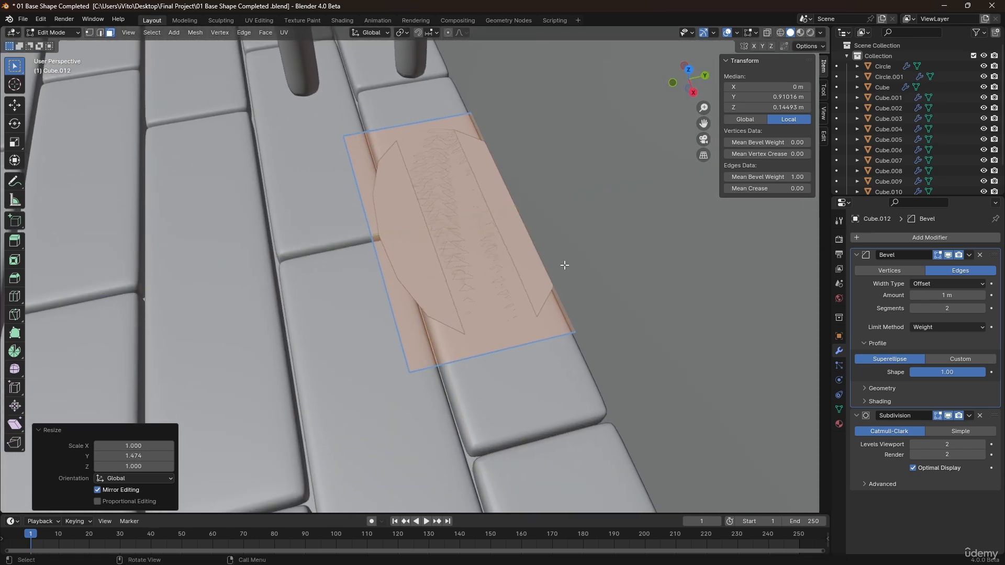
{"action": "middle_click_drag", "start_coordinate": [479, 248], "coordinate": [646, 300]}
{"action": "key", "text": "s"}
{"action": "key", "text": "x"}
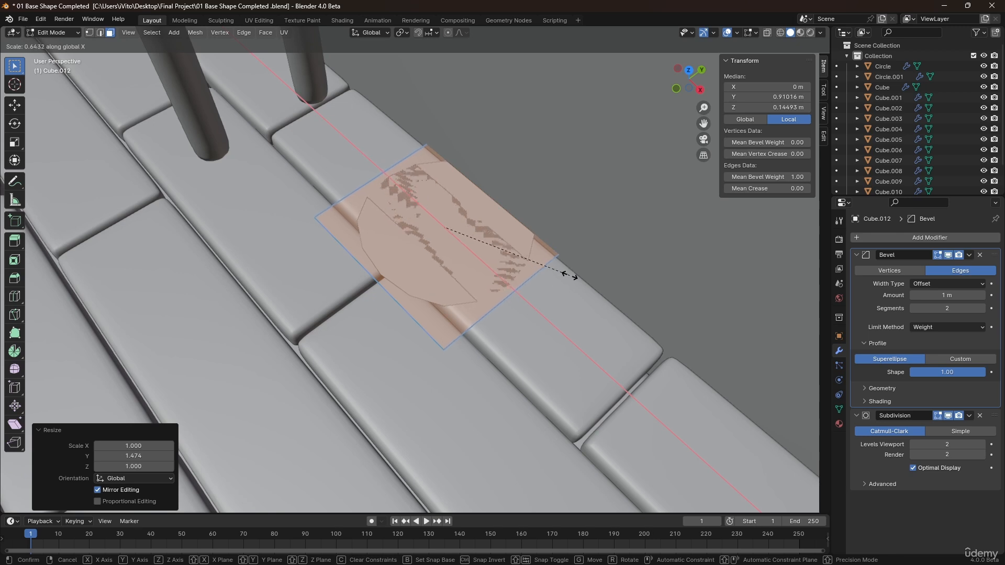
{"action": "left_click", "coordinate": [572, 271]}
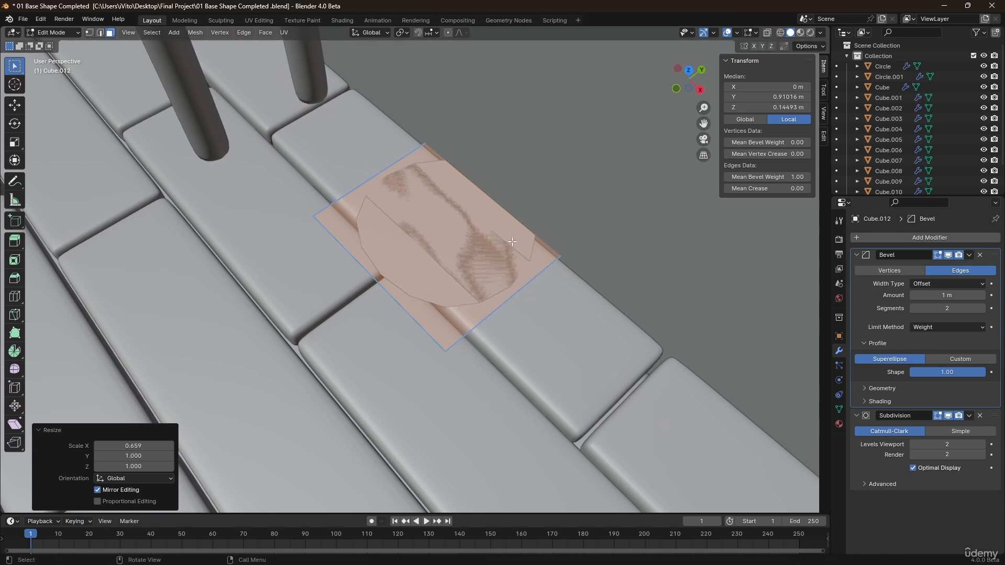
Move the face about -0.046 m along Y and scale it to 0.828 along Y.
{"action": "key", "text": "g"}
{"action": "key", "text": "y"}
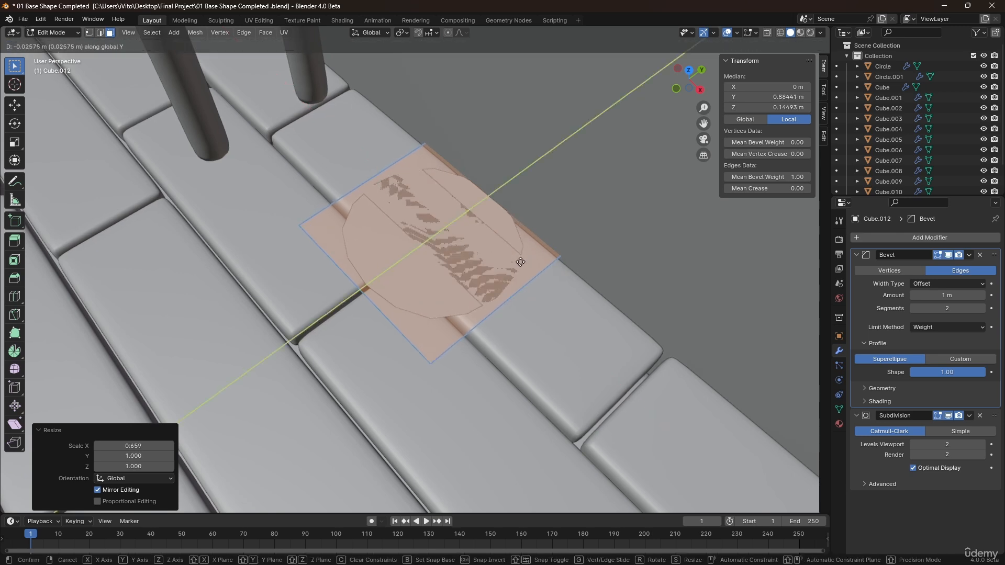
{"action": "left_click", "coordinate": [508, 265]}
{"action": "middle_click_drag", "start_coordinate": [509, 265], "coordinate": [572, 292]}
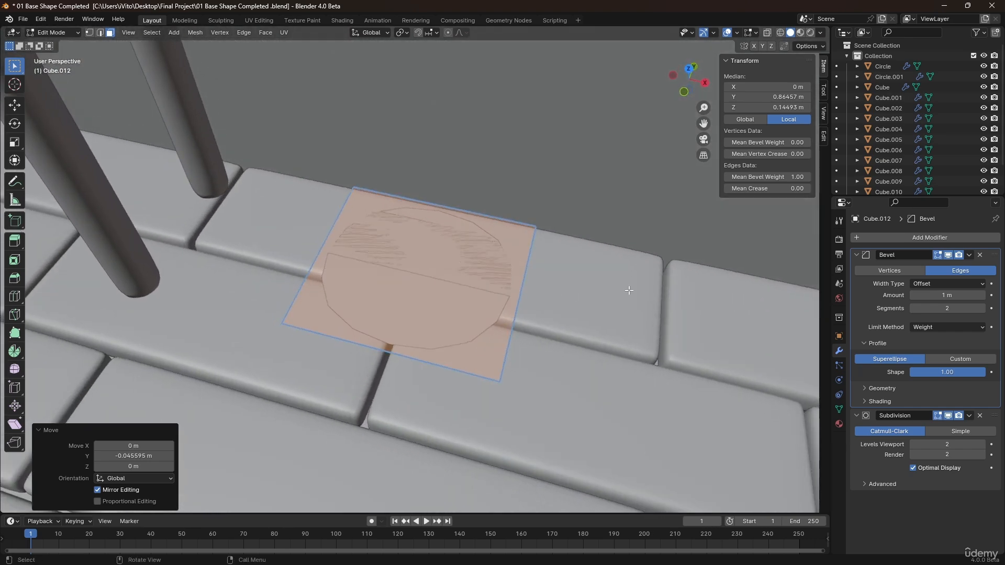
{"action": "key", "text": "s"}
{"action": "key", "text": "y"}
{"action": "left_click", "coordinate": [591, 281]}
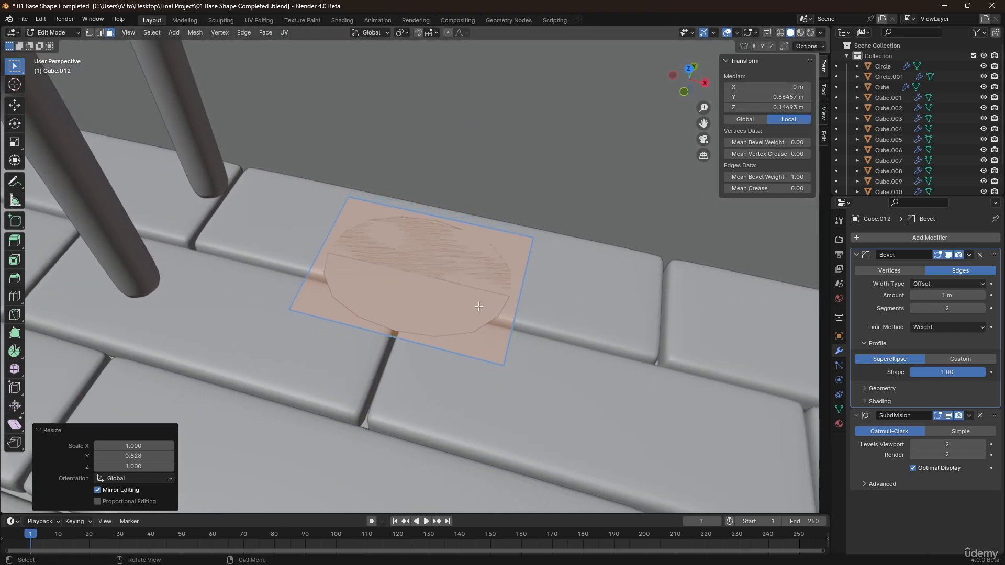
Move the face about 0.017 m along Y.
{"action": "key", "text": "g"}
{"action": "key", "text": "y"}
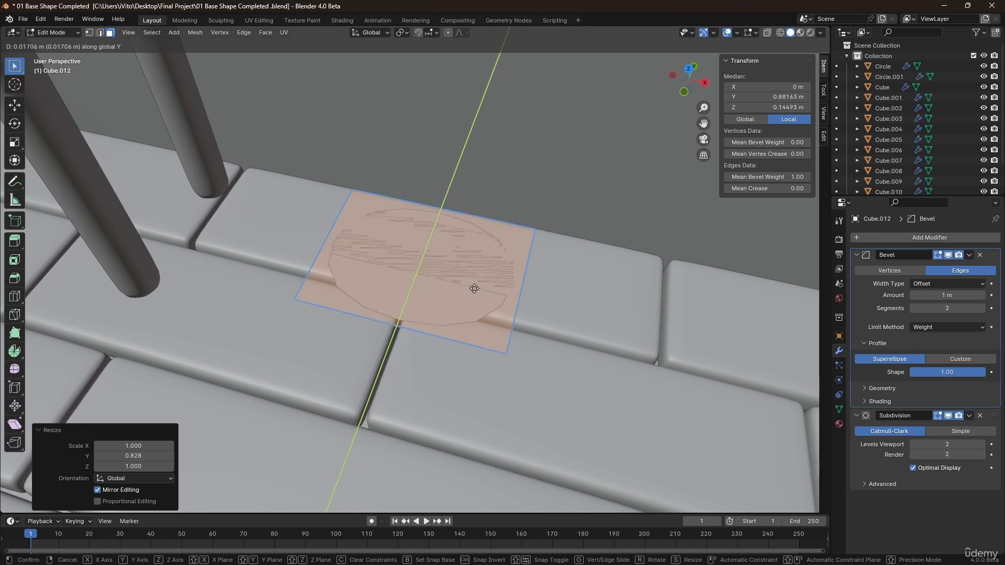
{"action": "left_click", "coordinate": [474, 288]}
Add two loop cuts across the face, leaving them unslid.
{"action": "middle_click_drag", "start_coordinate": [445, 283], "coordinate": [441, 310]}
{"action": "key", "text": "ctrl+r"}
{"action": "scroll", "coordinate": [421, 314], "scroll_direction": "up", "scroll_amount": 1}
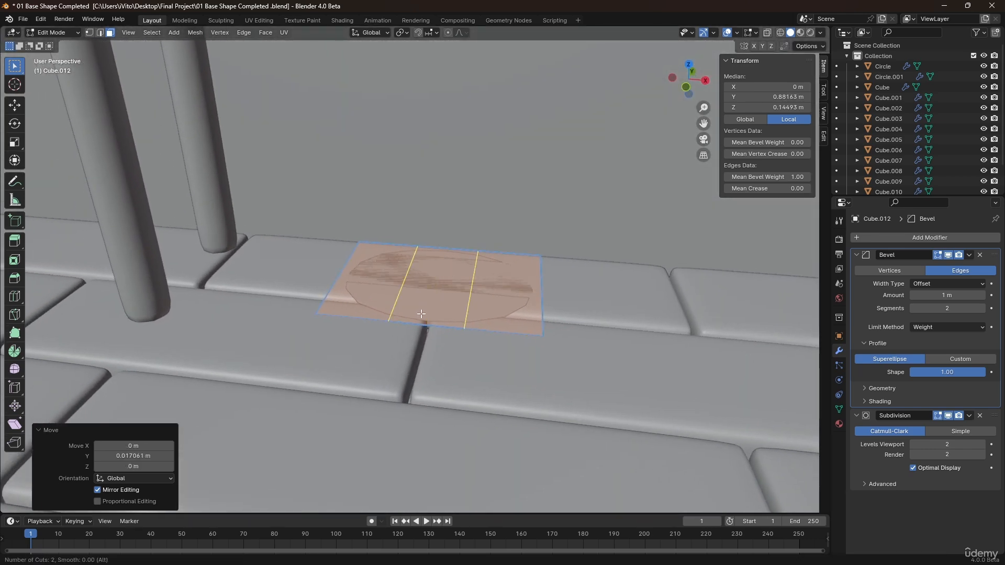
{"action": "left_click", "coordinate": [421, 314]}
{"action": "right_click", "coordinate": [421, 314]}
{"action": "scroll", "coordinate": [491, 330], "scroll_direction": "up", "scroll_amount": 3}
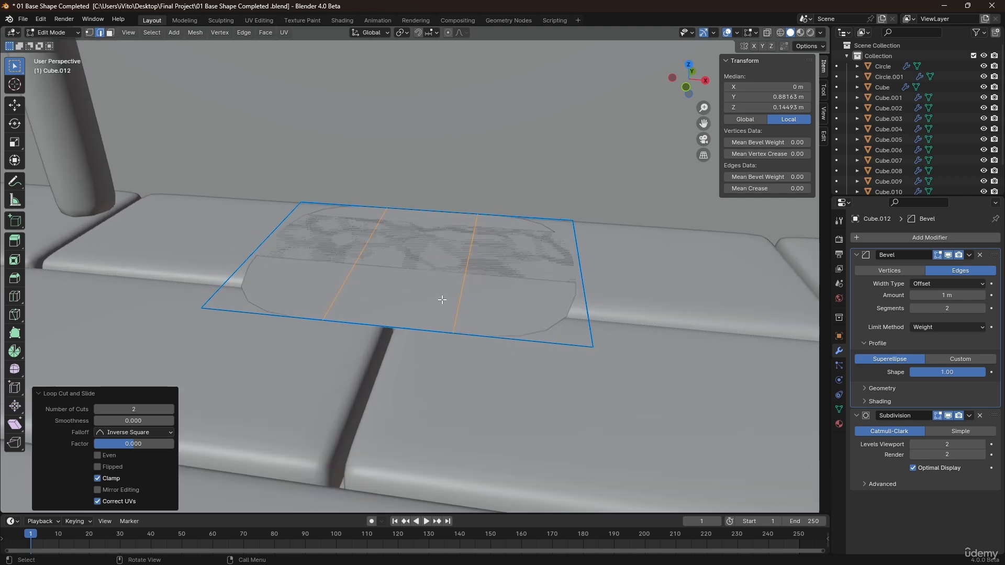
Bevel the two cut loops about 0.0015 m wide and delete the thin faces between the strips.
{"action": "key", "text": "ctrl+b"}
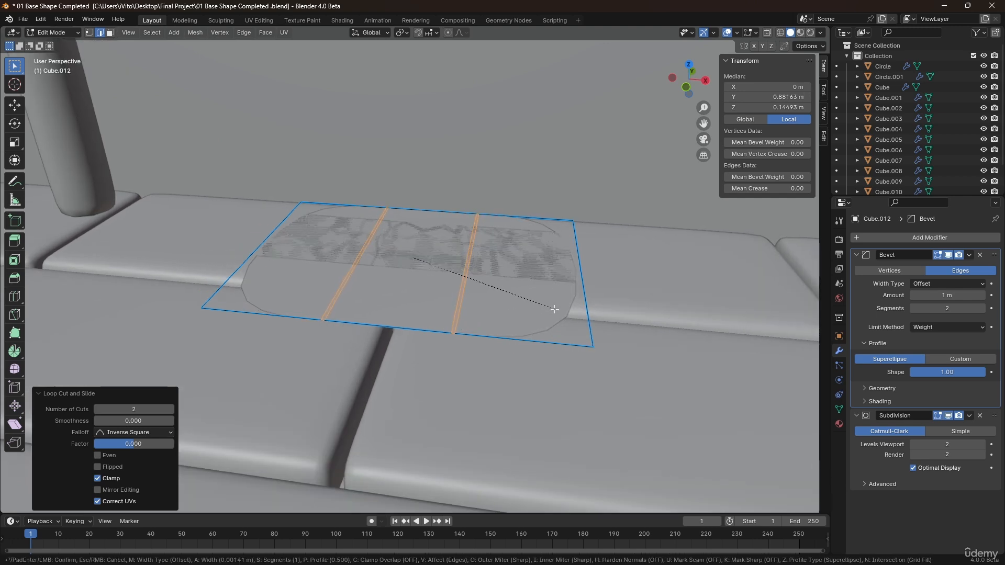
{"action": "left_click", "coordinate": [553, 309]}
{"action": "key", "text": "x"}
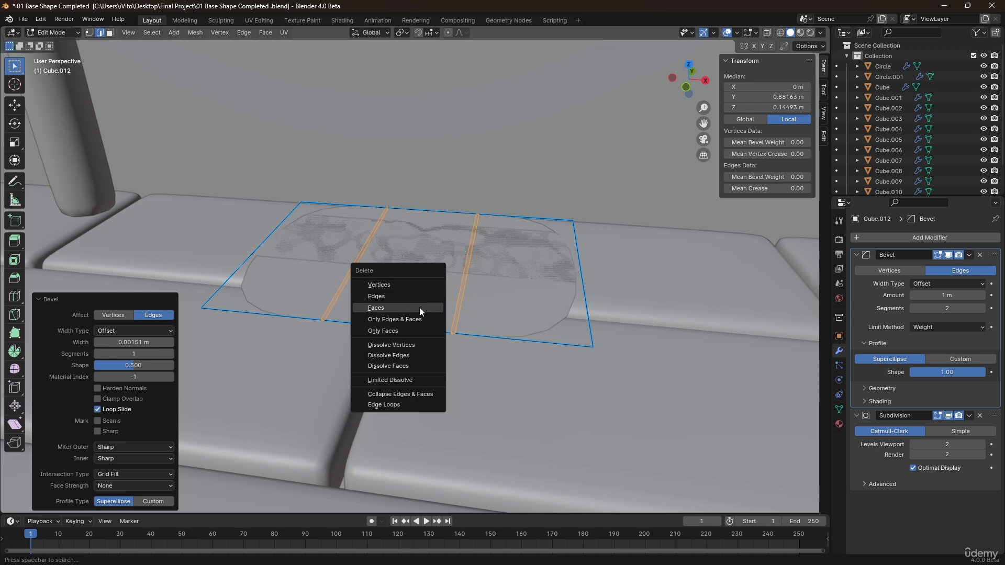
{"action": "left_click", "coordinate": [419, 310]}
Select all of the mat's geometry, extrude it about 0.023 m, and set the edges' mean bevel weight to 1.
{"action": "key", "text": "a"}
{"action": "scroll", "coordinate": [459, 272], "scroll_direction": "down", "scroll_amount": 1}
{"action": "middle_click_drag", "start_coordinate": [450, 245], "coordinate": [448, 284], "text": "shift"}
{"action": "key", "text": "e"}
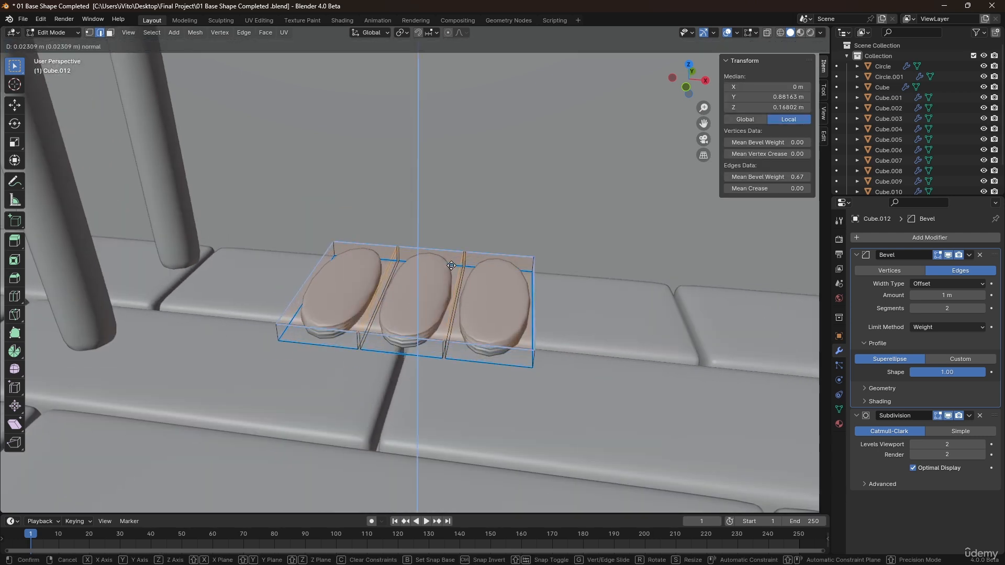
{"action": "left_click", "coordinate": [459, 268]}
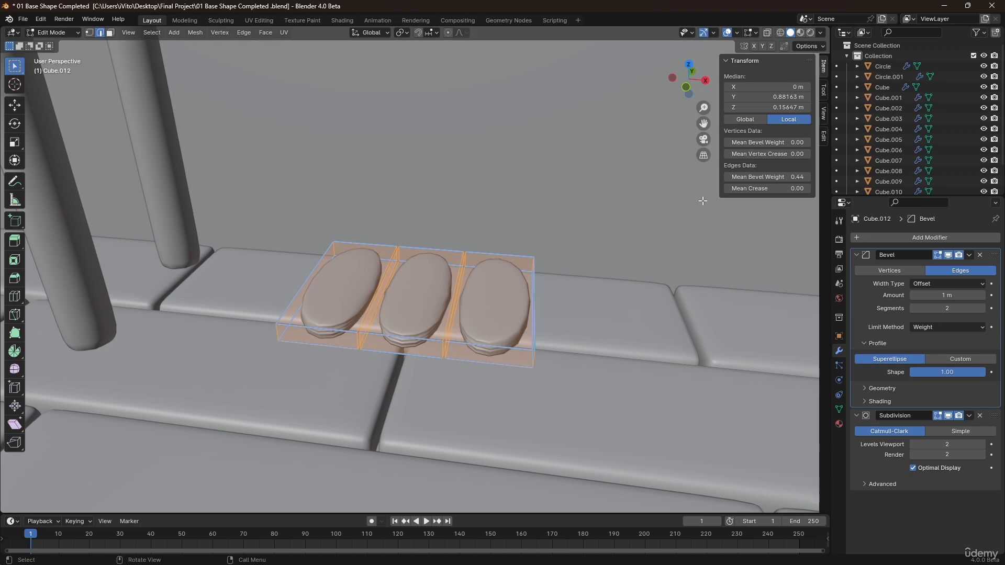
{"action": "left_click_drag", "start_coordinate": [766, 177], "coordinate": [808, 177]}
{"action": "scroll", "coordinate": [484, 276], "scroll_direction": "down", "scroll_amount": 1}
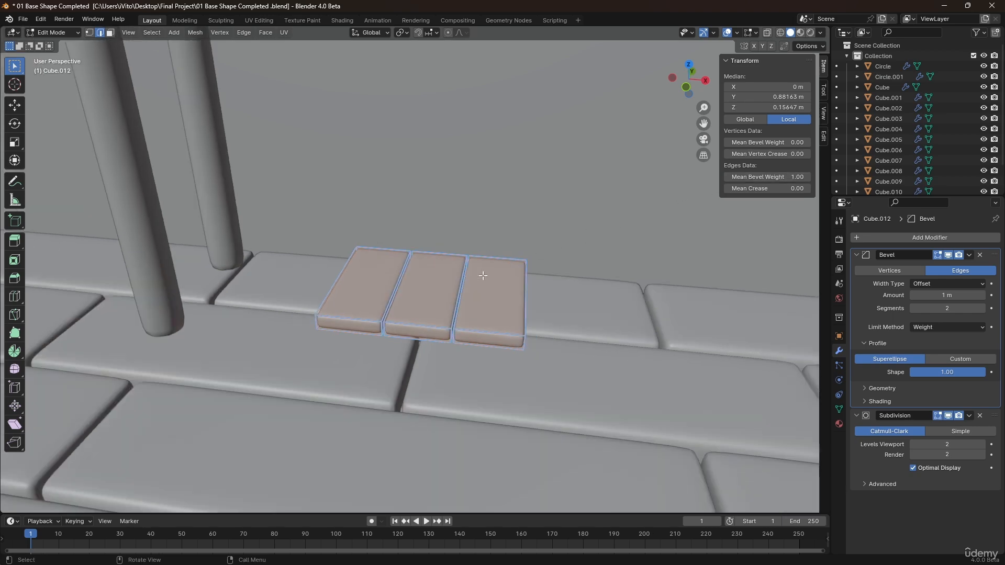
In Object Mode, set the mat's origin to its geometry.
{"action": "key", "text": "Tab"}
{"action": "middle_click_drag", "start_coordinate": [486, 281], "coordinate": [450, 307]}
{"action": "right_click", "coordinate": [420, 299]}
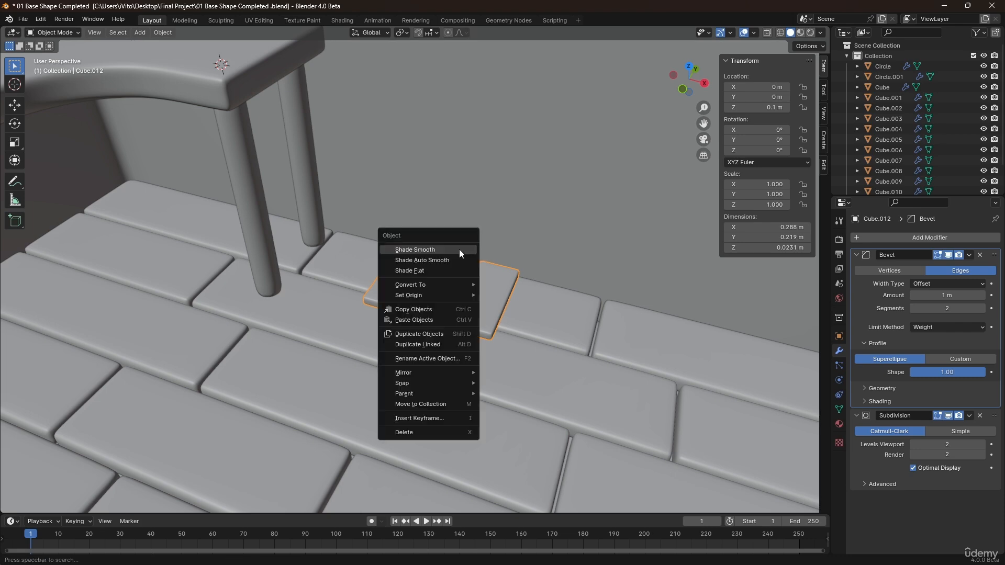
{"action": "mouse_move", "coordinate": [454, 296]}
{"action": "left_click", "coordinate": [526, 307]}
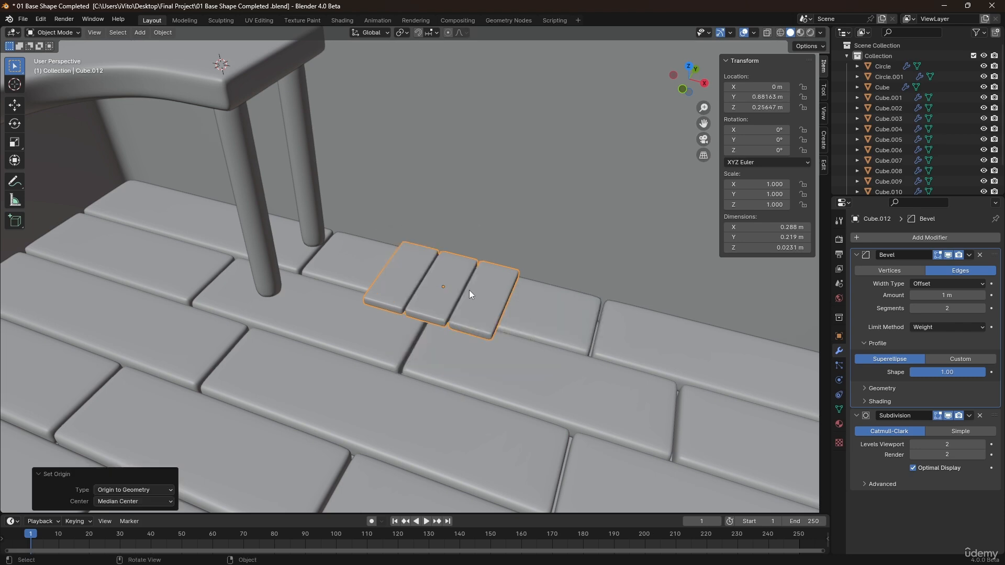
{"action": "mouse_move", "coordinate": [469, 290]}
{"action": "middle_mouse_down"}
{"action": "mouse_move", "coordinate": [497, 255]}
{"action": "mouse_move", "coordinate": [551, 250]}
{"action": "mouse_move", "coordinate": [501, 270]}
{"action": "mouse_move", "coordinate": [476, 300]}
{"action": "middle_mouse_up"}
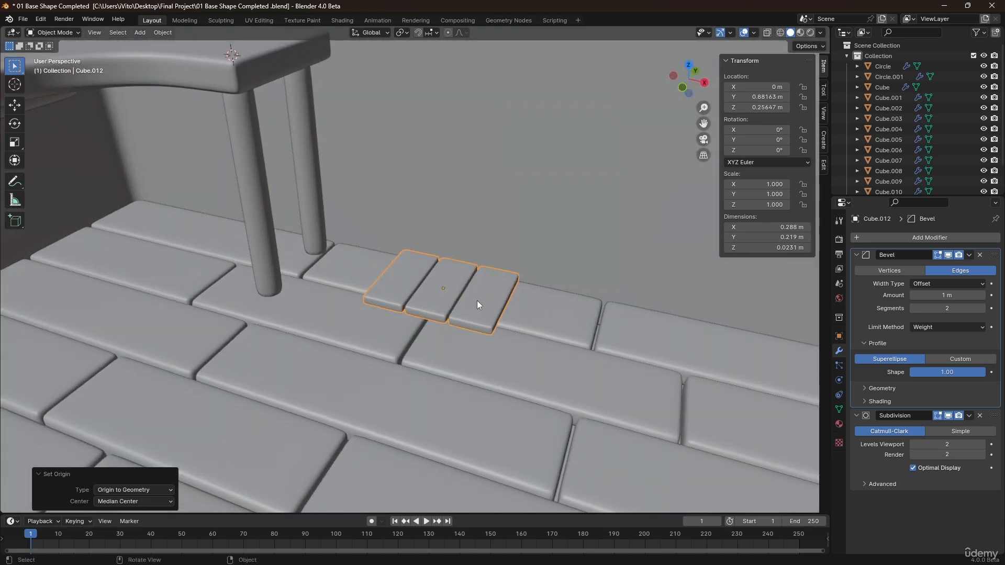
In face mode, duplicate the top face of the mat's right strip and separate it into its own object.
{"action": "key", "text": "Tab"}
{"action": "scroll", "coordinate": [477, 315], "scroll_direction": "up", "scroll_amount": 4}
{"action": "key", "text": "3"}
{"action": "left_click", "coordinate": [476, 316]}
{"action": "key", "text": "shift+d"}
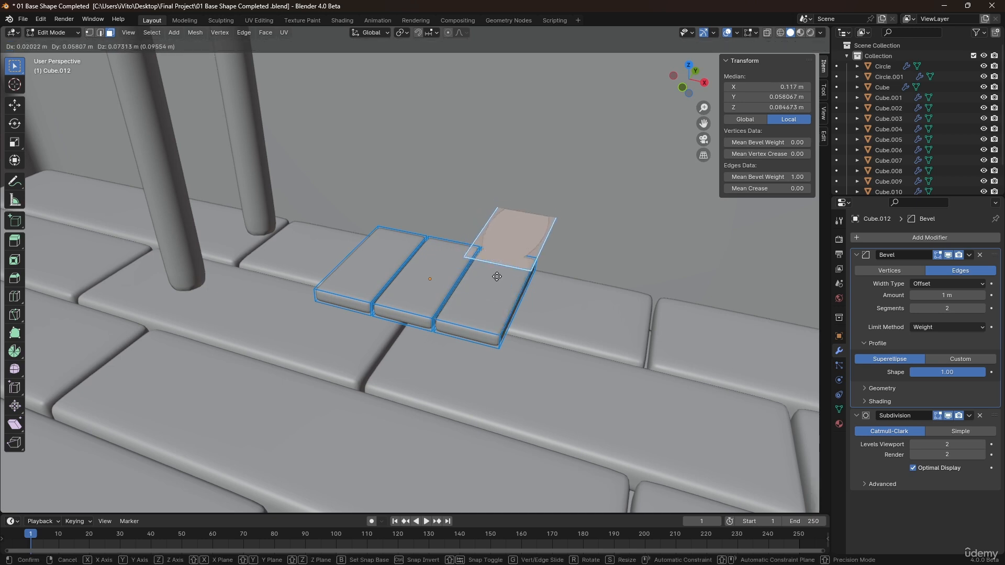
{"action": "right_click", "coordinate": [477, 252]}
{"action": "key", "text": "p"}
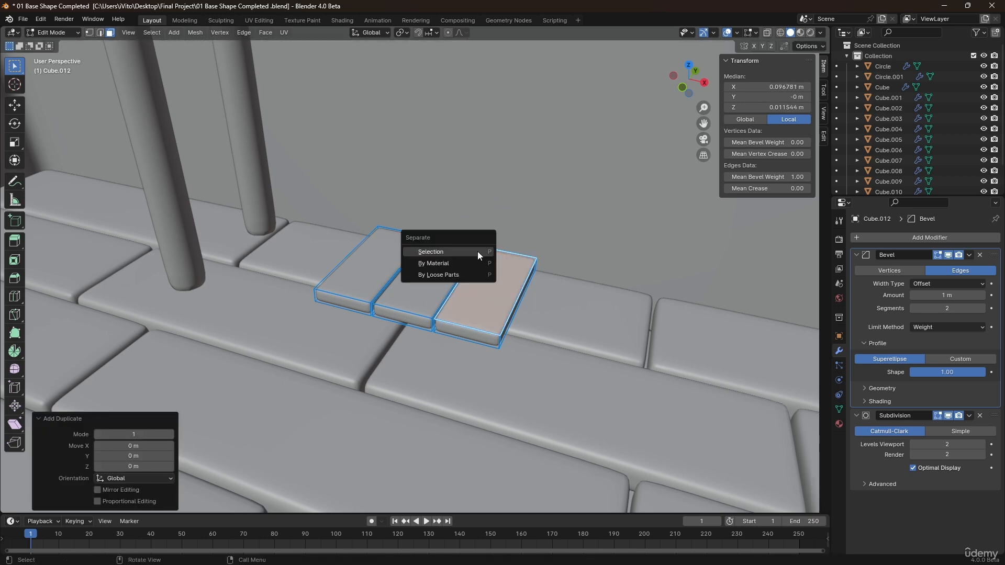
{"action": "left_click", "coordinate": [477, 251]}
Edit the new separated face, select all, and scale it to 0.420 along Y and 0.791 along X.
{"action": "key", "text": "Tab"}
{"action": "middle_click_drag", "start_coordinate": [498, 302], "coordinate": [501, 300]}
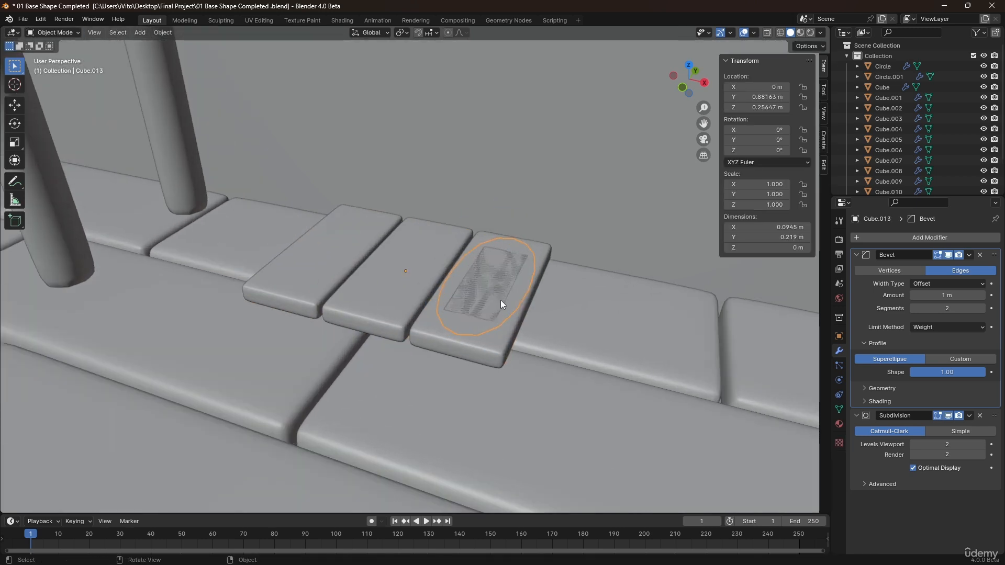
{"action": "key", "text": "Tab"}
{"action": "key", "text": "a"}
{"action": "key", "text": "s"}
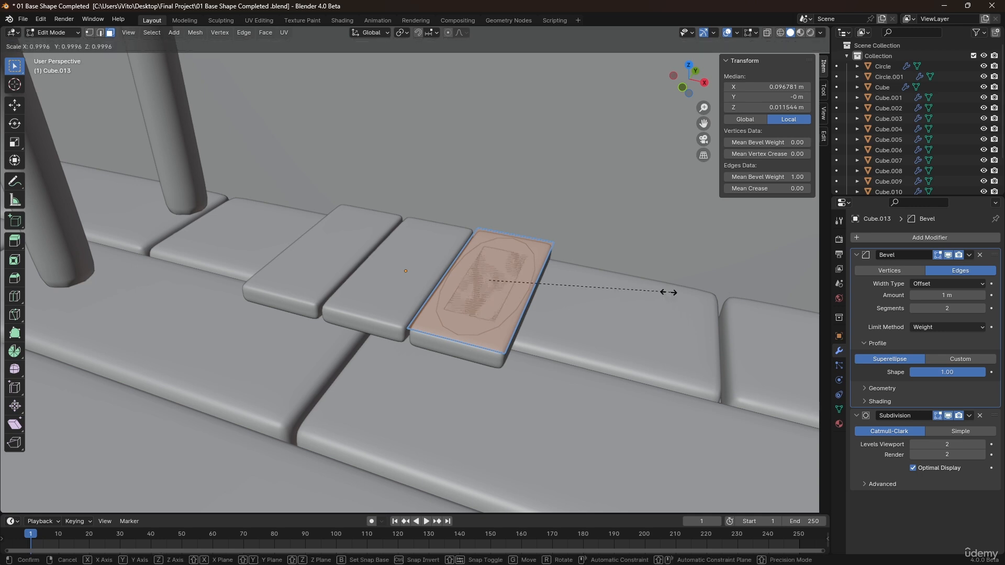
{"action": "key", "text": "y"}
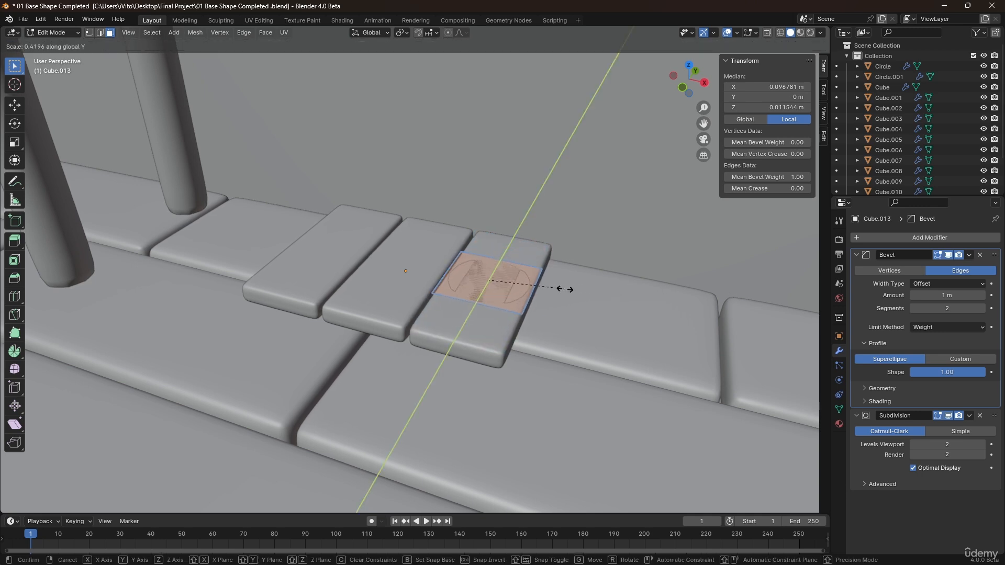
{"action": "left_click", "coordinate": [565, 289]}
{"action": "key", "text": "s"}
{"action": "key", "text": "x"}
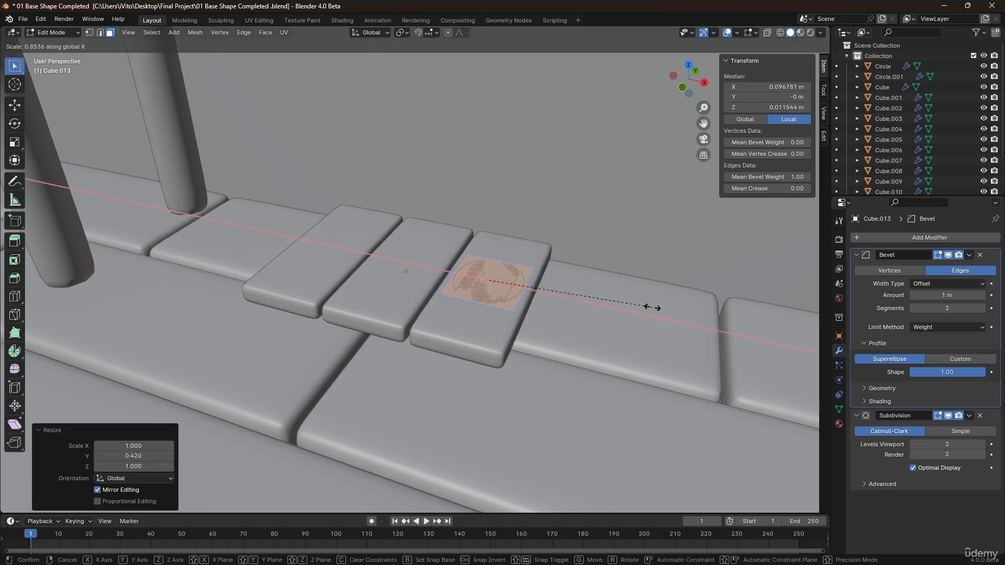
{"action": "left_click", "coordinate": [639, 307]}
Rescale the face uniformly, by 0.408 and then by 1.783.
{"action": "key", "text": "s"}
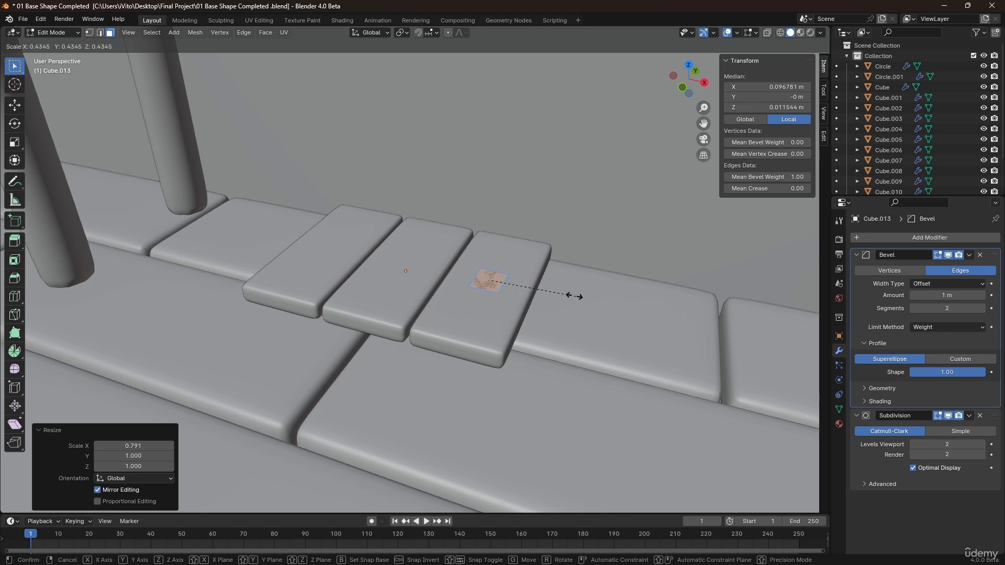
{"action": "left_click", "coordinate": [571, 296]}
{"action": "key", "text": "s"}
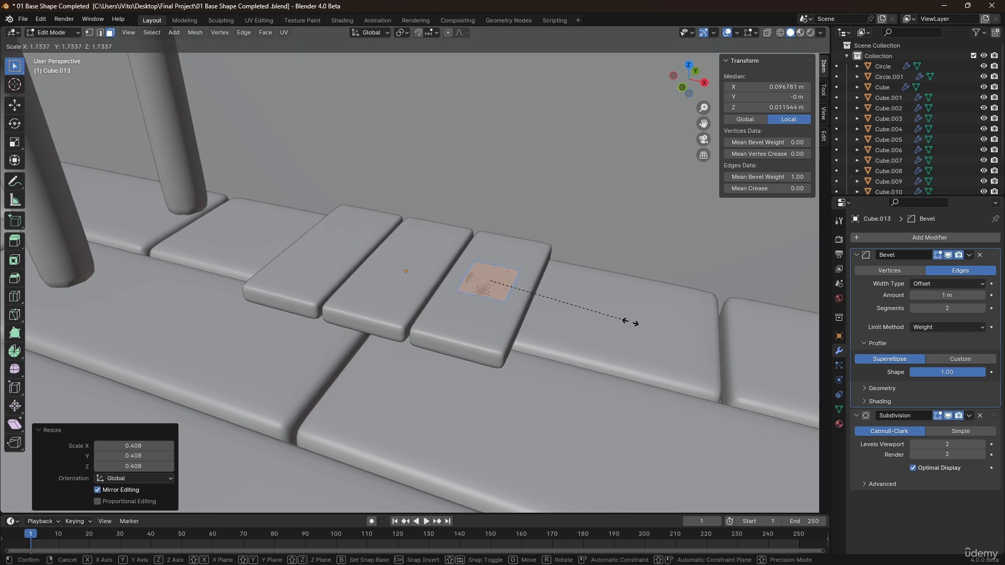
{"action": "left_click", "coordinate": [632, 322]}
{"action": "middle_click_drag", "start_coordinate": [633, 323], "coordinate": [585, 279]}
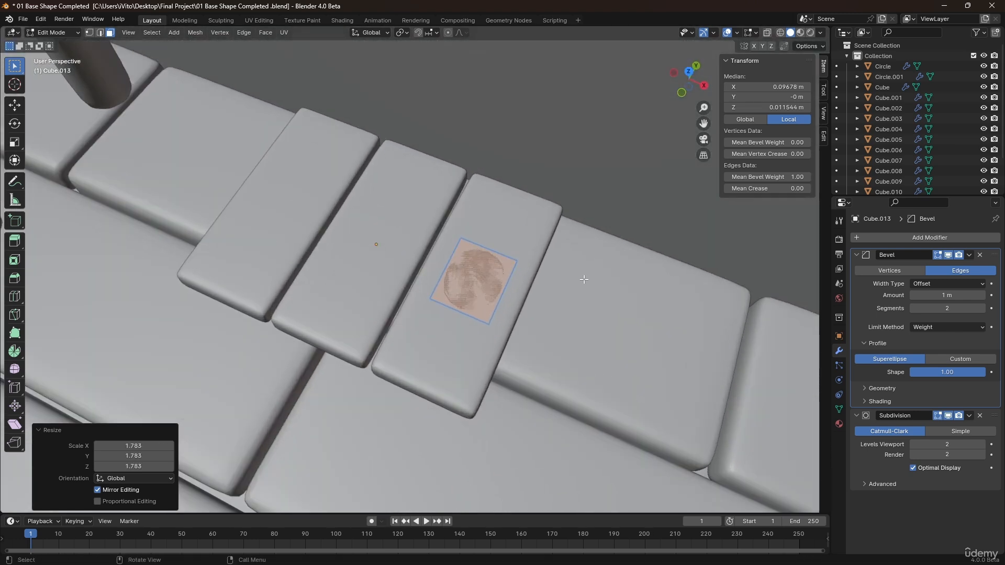
Scale the face to 0.826 along Y.
{"action": "key", "text": "s"}
{"action": "key", "text": "y"}
{"action": "left_click", "coordinate": [594, 292]}
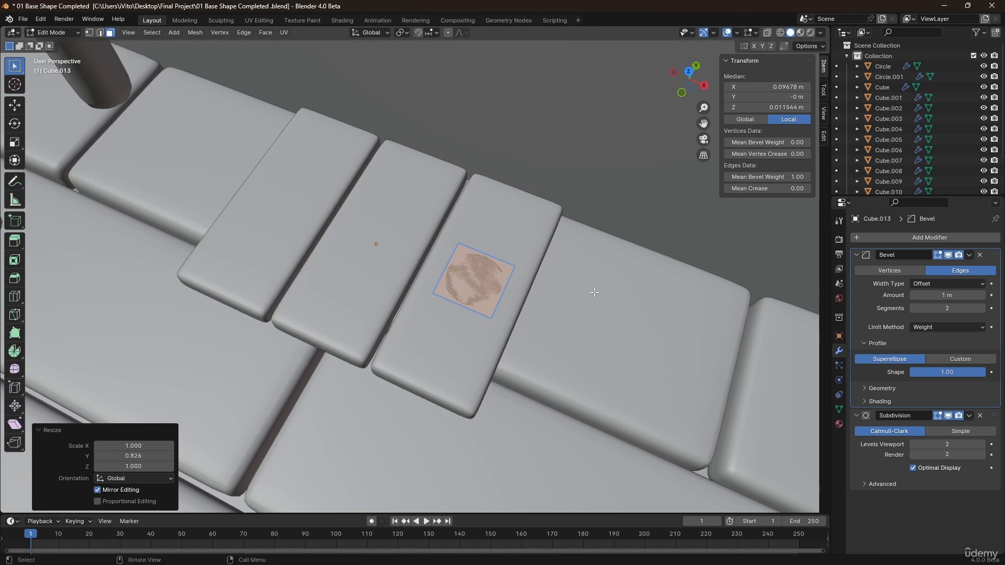
In top view, move the face about 0.074 m along X and -0.134 m along Y, off the mat's end.
{"action": "key", "text": "KP_7"}
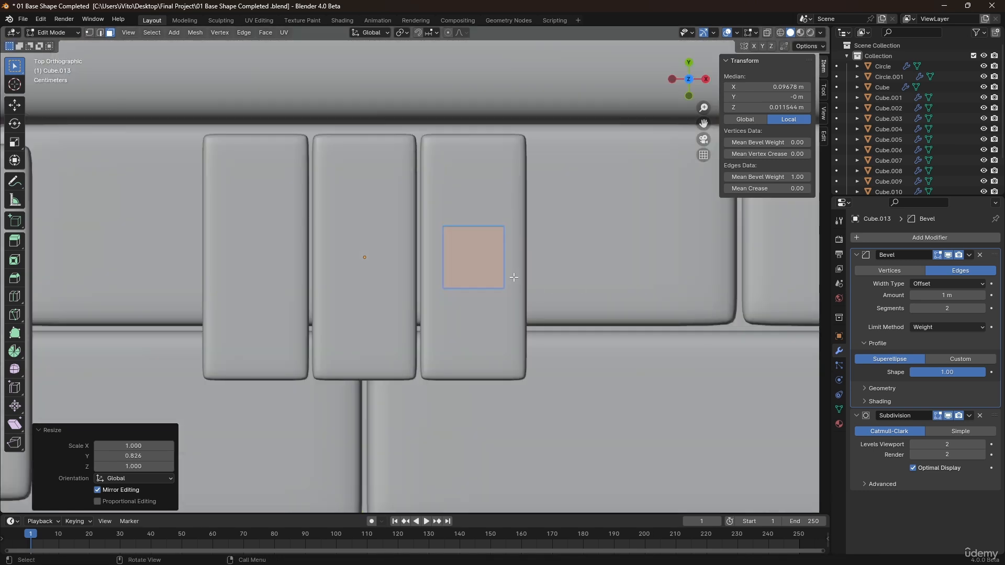
{"action": "key", "text": "g"}
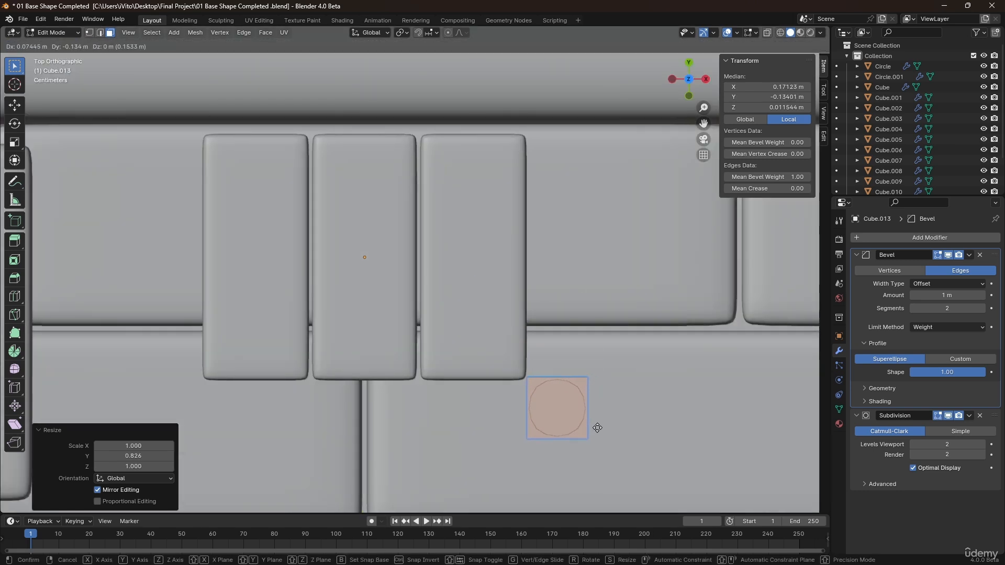
{"action": "left_click", "coordinate": [597, 428]}
Lower the face about 0.023 m along Z onto the floor.
{"action": "middle_click_drag", "start_coordinate": [573, 415], "coordinate": [547, 205], "text": "shift"}
{"action": "scroll", "coordinate": [539, 342], "scroll_direction": "down", "scroll_amount": 2}
{"action": "scroll", "coordinate": [547, 212], "scroll_direction": "down", "scroll_amount": 4}
{"action": "scroll", "coordinate": [547, 243], "scroll_direction": "up", "scroll_amount": 7}
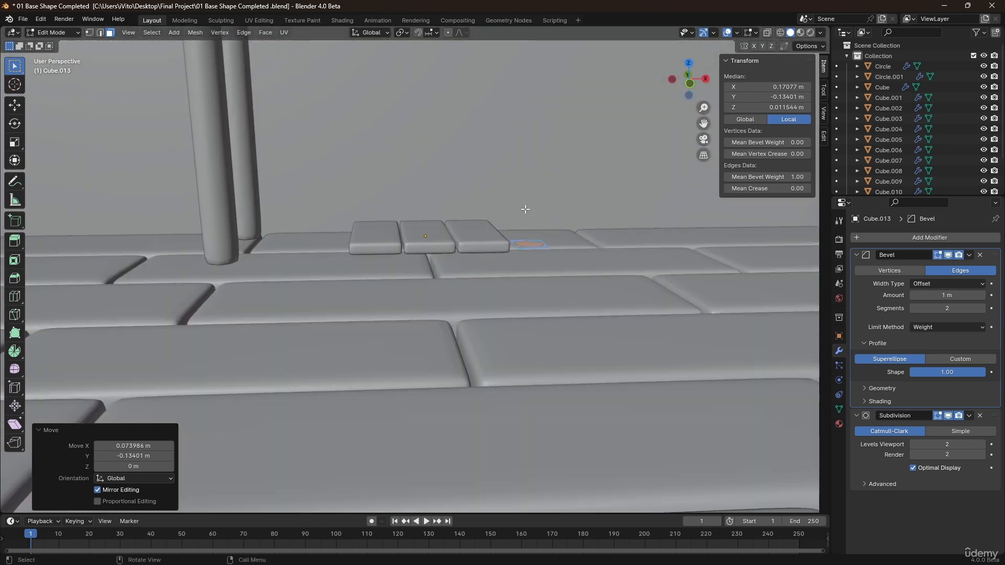
{"action": "key", "text": "g"}
{"action": "key", "text": "z"}
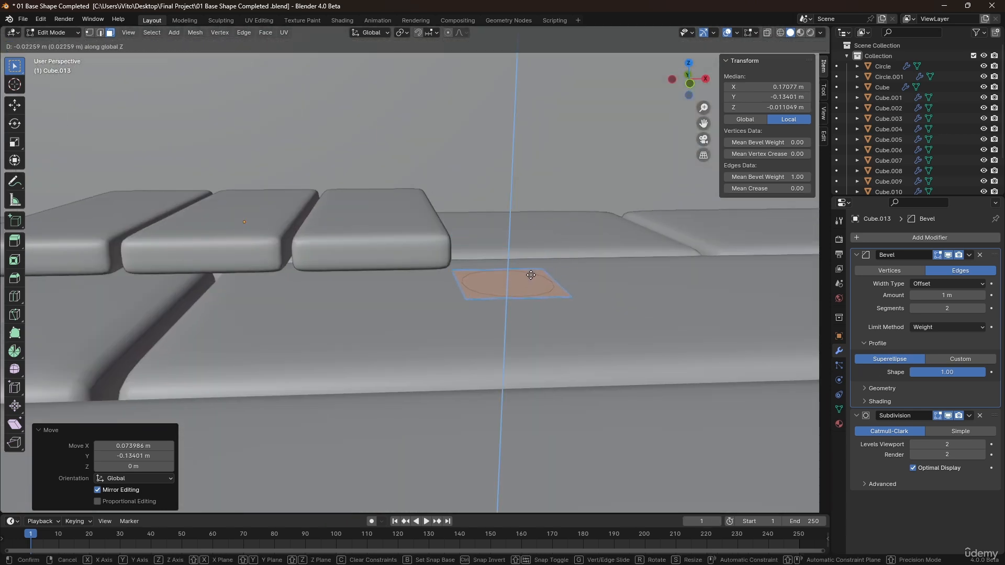
{"action": "left_click", "coordinate": [526, 258]}
Extrude the small round face about 0.914 m upward.
{"action": "scroll", "coordinate": [526, 254], "scroll_direction": "down", "scroll_amount": 4}
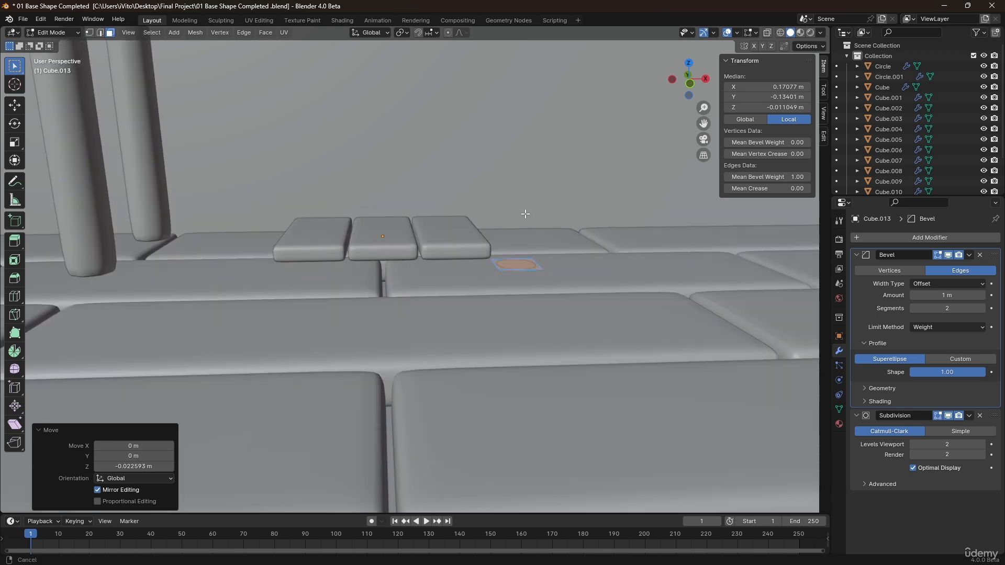
{"action": "middle_click_drag", "start_coordinate": [526, 214], "coordinate": [463, 280], "text": "shift"}
{"action": "scroll", "coordinate": [461, 277], "scroll_direction": "down", "scroll_amount": 4}
{"action": "scroll", "coordinate": [440, 323], "scroll_direction": "down", "scroll_amount": 1}
{"action": "middle_click_drag", "start_coordinate": [452, 209], "coordinate": [413, 293], "text": "shift"}
{"action": "scroll", "coordinate": [440, 323], "scroll_direction": "down", "scroll_amount": 2}
{"action": "key", "text": "e"}
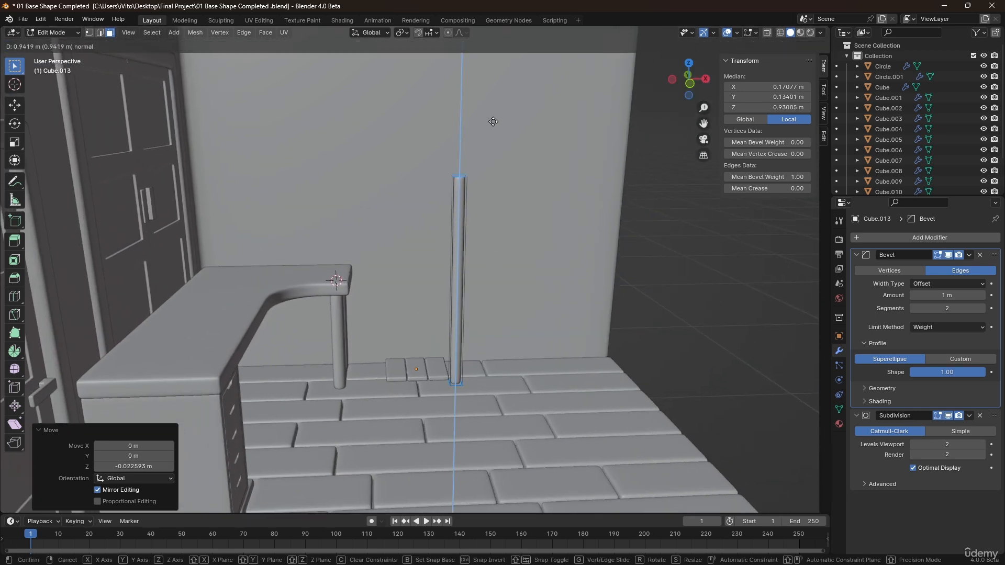
{"action": "left_click", "coordinate": [492, 127]}
{"action": "scroll", "coordinate": [423, 297], "scroll_direction": "up", "scroll_amount": 2}
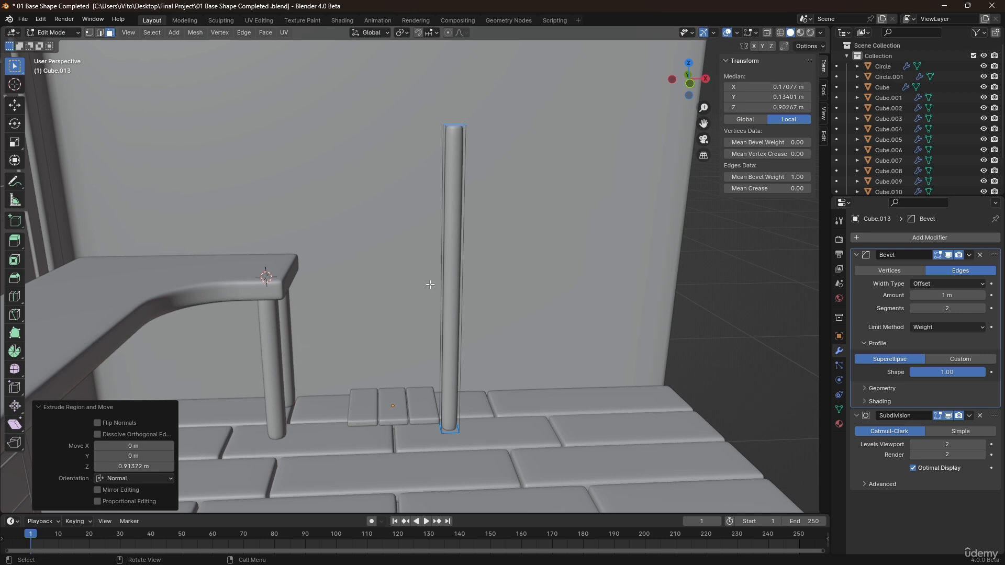
Try adjusting the mean bevel weight of all the leg's edges.
{"action": "key", "text": "Tab"}
{"action": "middle_click_drag", "start_coordinate": [431, 281], "coordinate": [416, 315]}
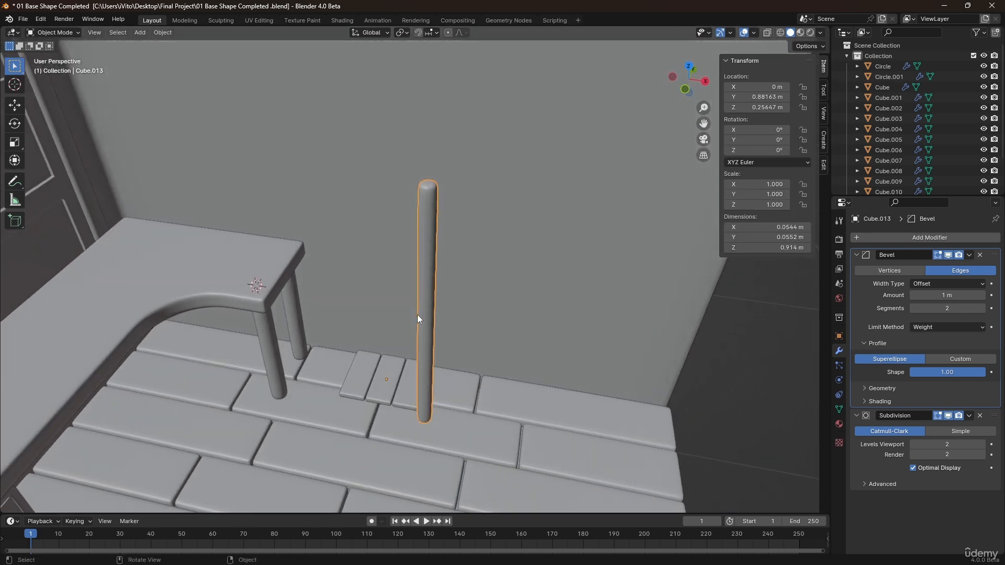
{"action": "key", "text": "Tab"}
{"action": "key", "text": "a"}
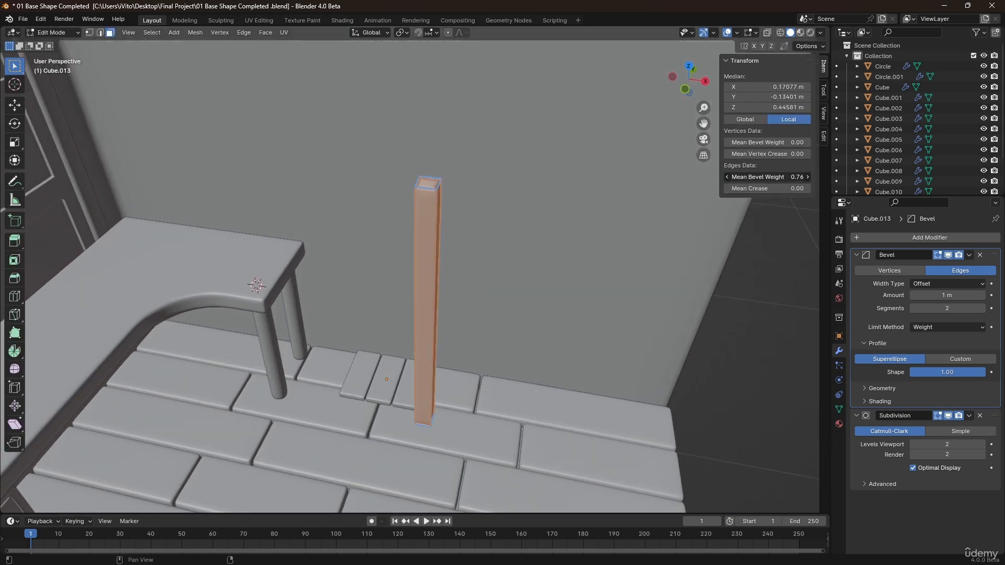
{"action": "left_click_drag", "start_coordinate": [767, 177], "coordinate": [787, 177]}
{"action": "key", "text": "Tab"}
{"action": "mouse_move", "coordinate": [404, 312]}
{"action": "middle_mouse_down"}
{"action": "mouse_move", "coordinate": [479, 308]}
{"action": "mouse_move", "coordinate": [422, 304]}
{"action": "mouse_move", "coordinate": [383, 357]}
{"action": "mouse_move", "coordinate": [403, 318]}
{"action": "middle_mouse_up"}
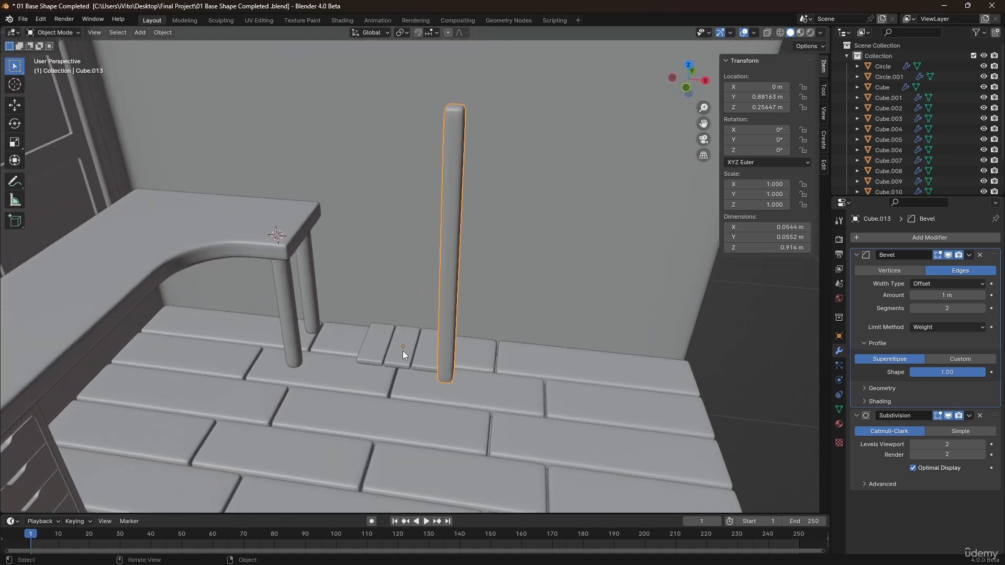
Scale the leg's cross-section down, locking Z, to about 0.047 m thick.
{"action": "key", "text": "Tab"}
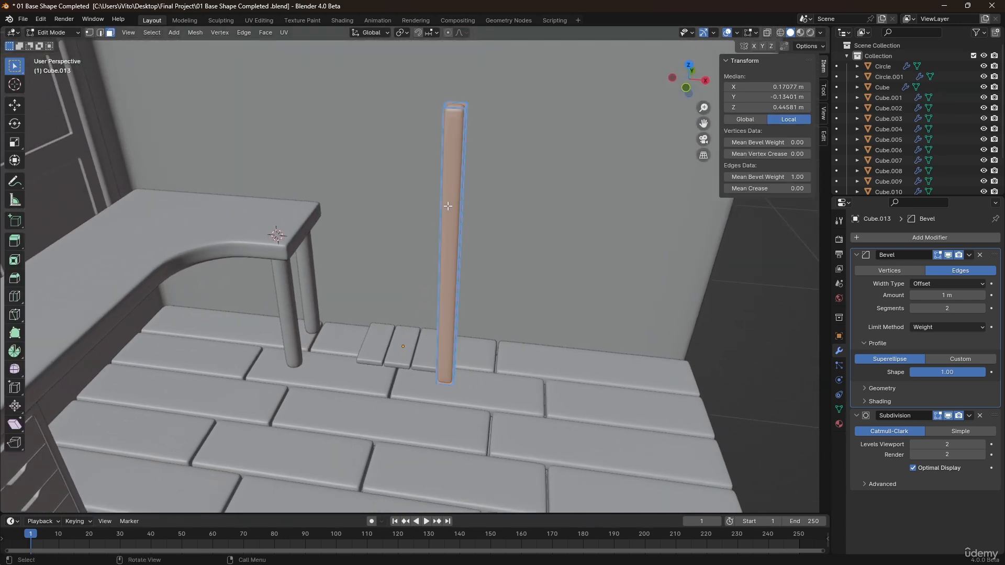
{"action": "key", "text": "s"}
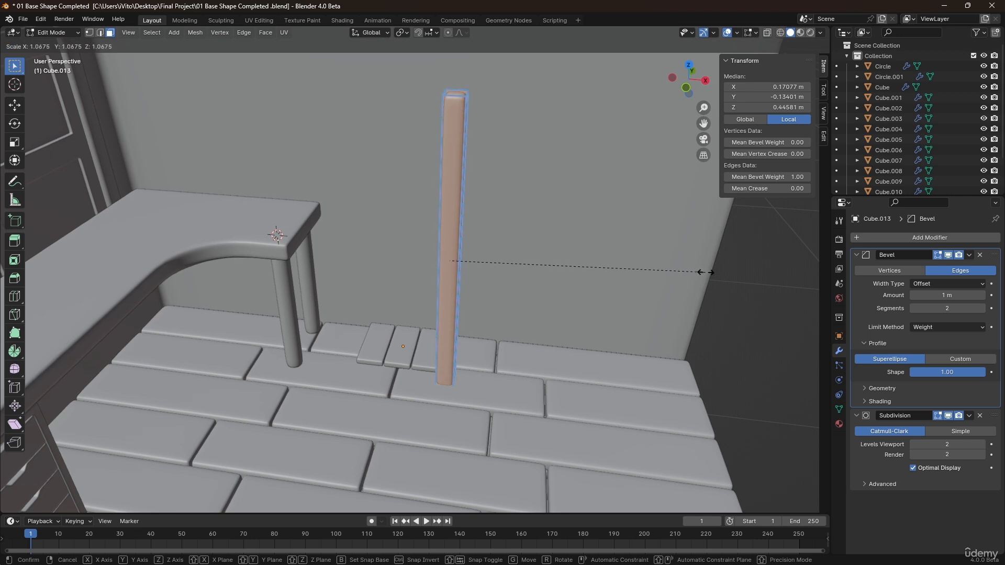
{"action": "key", "text": "shift+z"}
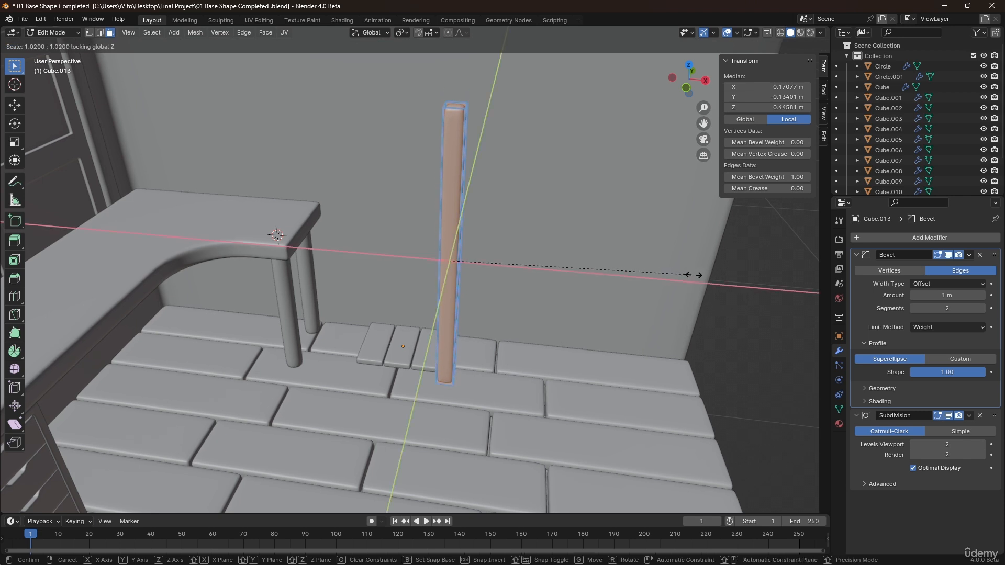
{"action": "left_click", "coordinate": [651, 265]}
{"action": "middle_click_drag", "start_coordinate": [652, 266], "coordinate": [444, 307]}
{"action": "left_click", "coordinate": [475, 304]}
{"action": "key", "text": "Tab"}
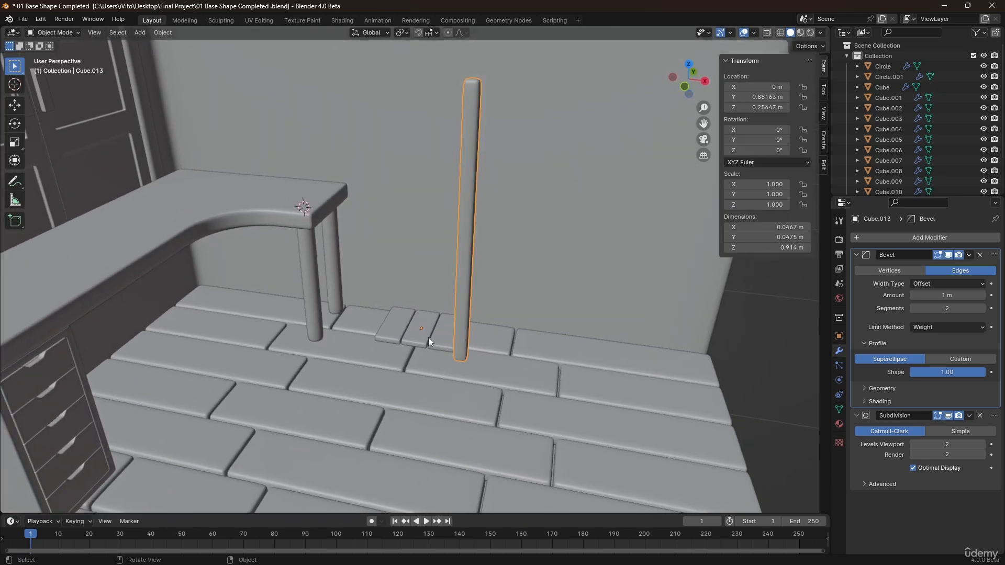
Select the slatted board and move it up along Z about 0.084 m.
{"action": "left_click", "coordinate": [428, 340]}
{"action": "key", "text": "g"}
{"action": "key", "text": "z"}
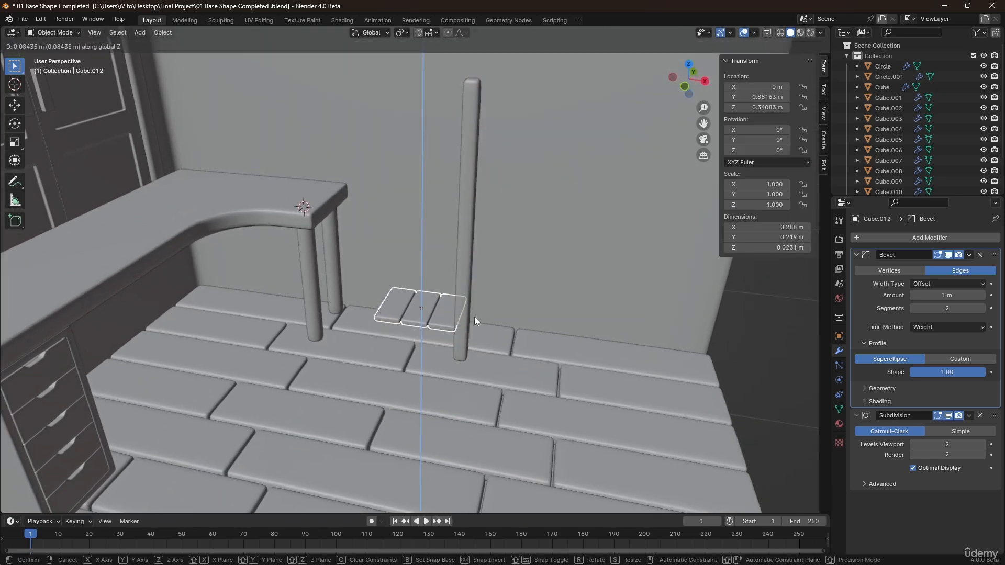
{"action": "left_click", "coordinate": [475, 319]}
Thicken the three slats by moving their top faces up along Z.
{"action": "scroll", "coordinate": [428, 310], "scroll_direction": "up", "scroll_amount": 3}
{"action": "key", "text": "Tab"}
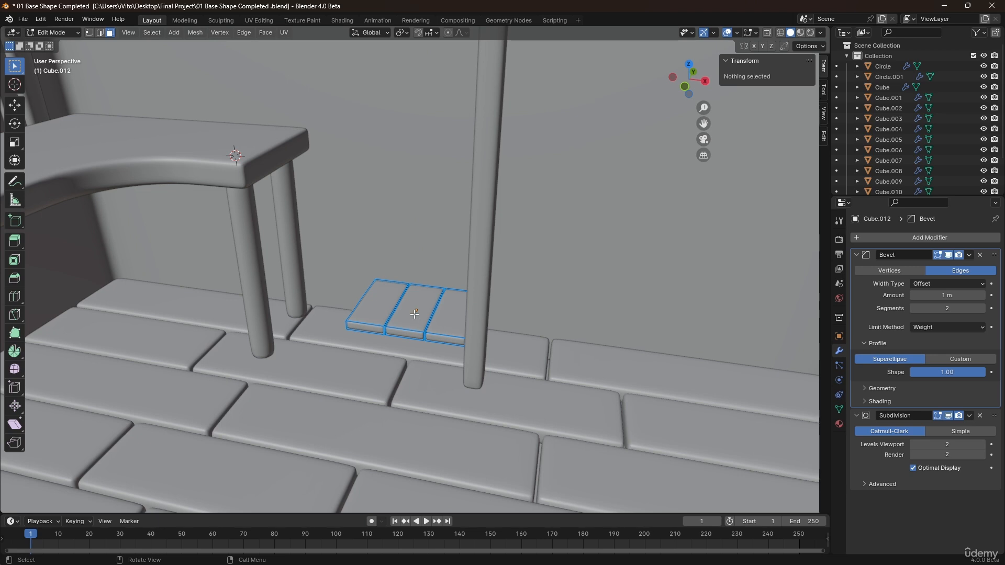
{"action": "left_click", "coordinate": [376, 306]}
{"action": "left_click", "coordinate": [413, 313], "text": "shift"}
{"action": "left_click", "coordinate": [440, 320], "text": "shift"}
{"action": "key", "text": "g"}
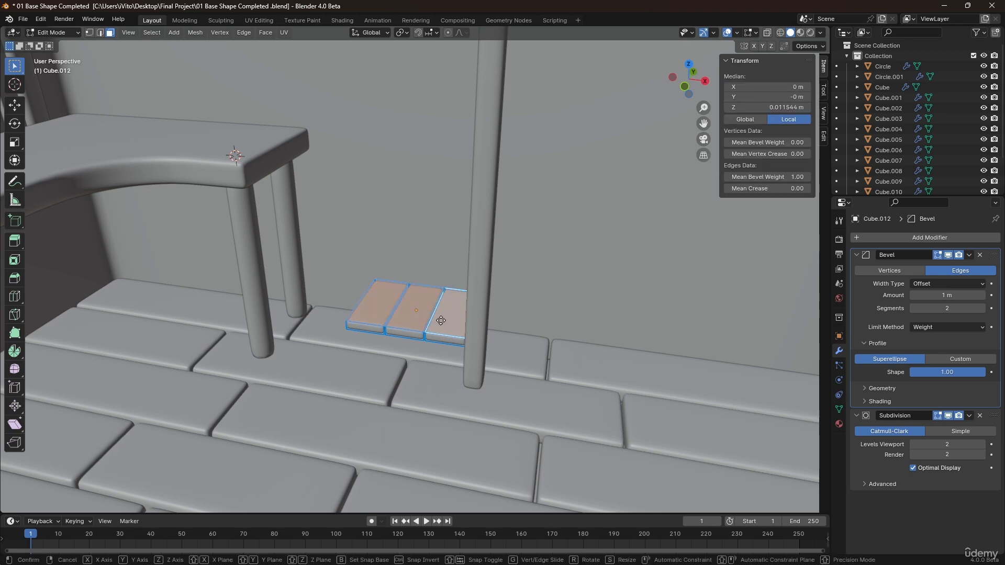
{"action": "key", "text": "z"}
{"action": "left_click", "coordinate": [441, 316]}
{"action": "key", "text": "Tab"}
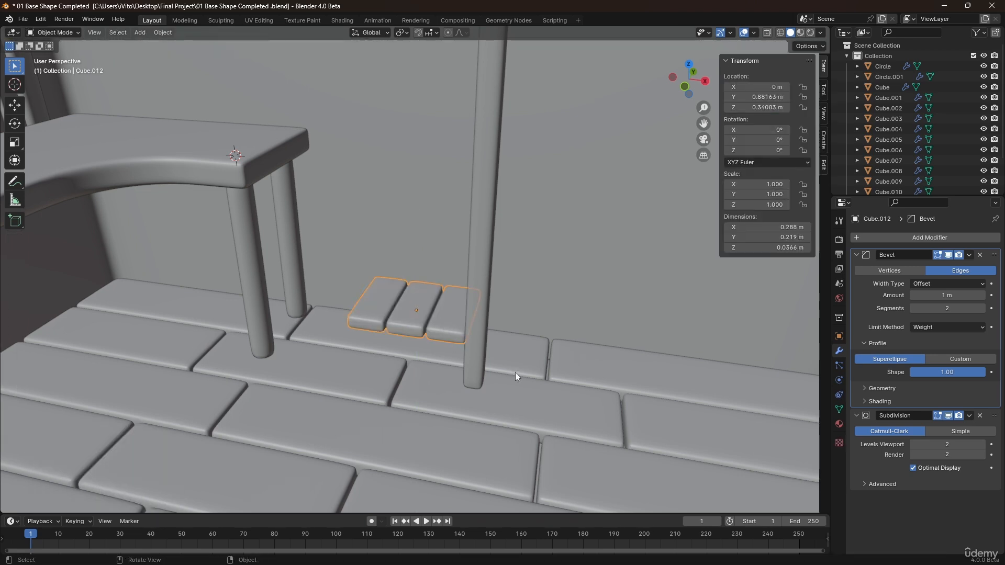
In top view, nudge the leg about -0.012 m along X and 0.007 m along Y.
{"action": "middle_click_drag", "start_coordinate": [453, 331], "coordinate": [481, 335]}
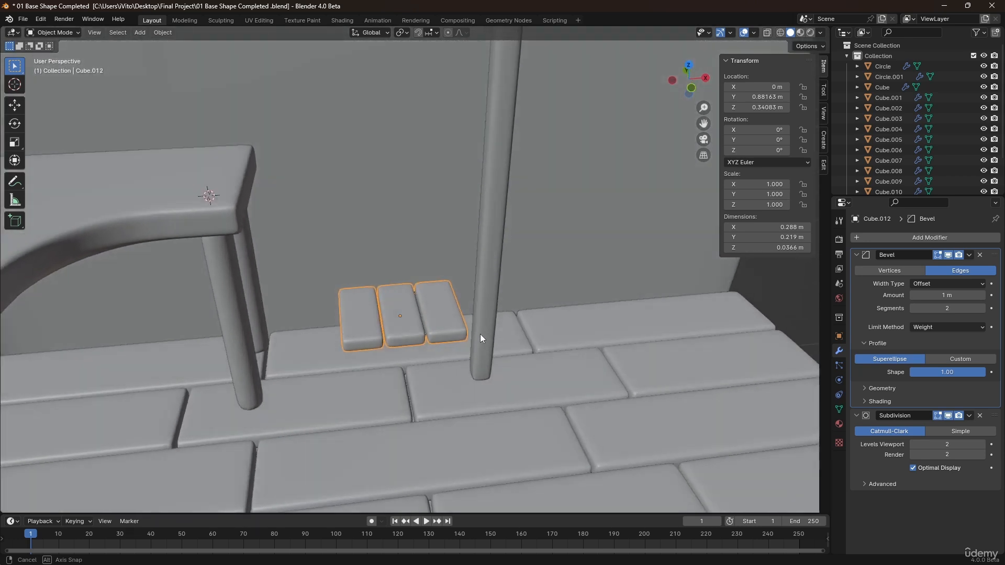
{"action": "scroll", "coordinate": [482, 335], "scroll_direction": "up", "scroll_amount": 3}
{"action": "key", "text": "KP_7"}
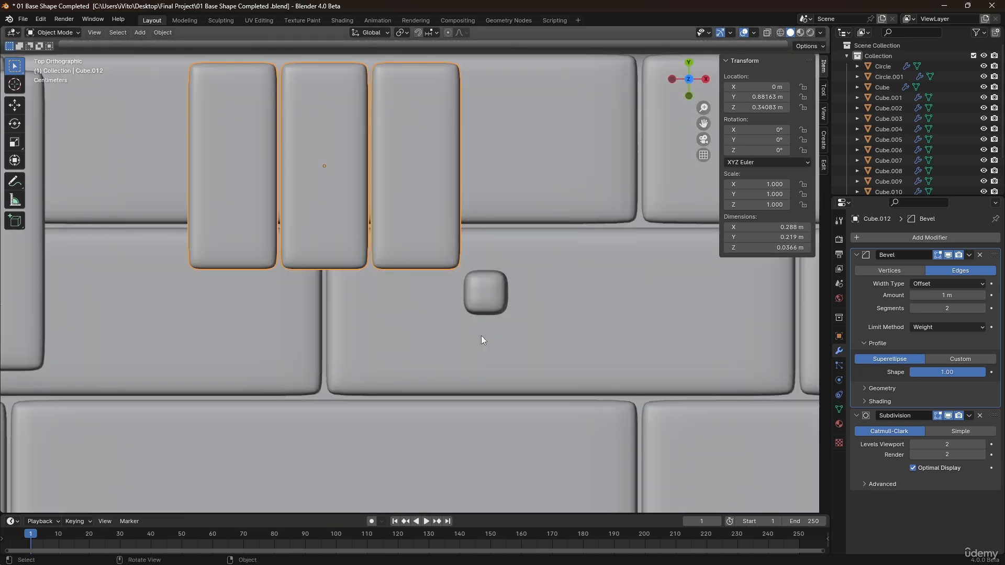
{"action": "left_click", "coordinate": [479, 310]}
{"action": "key", "text": "g"}
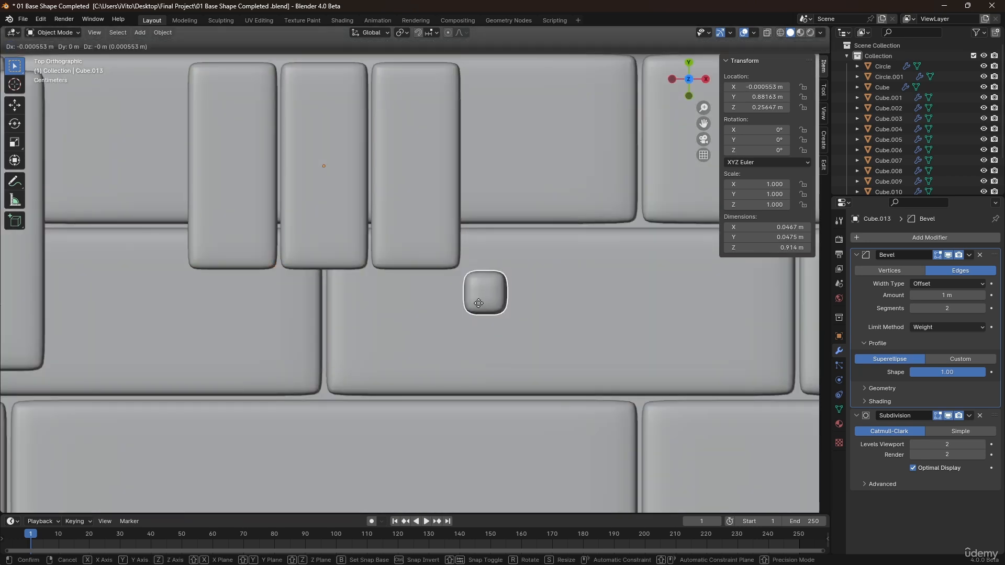
{"action": "left_click", "coordinate": [468, 296]}
Set the origins of the leg and the slatted board to their geometry.
{"action": "middle_click_drag", "start_coordinate": [467, 302], "coordinate": [419, 328]}
{"action": "scroll", "coordinate": [429, 310], "scroll_direction": "up", "scroll_amount": 3}
{"action": "right_click", "coordinate": [463, 293]}
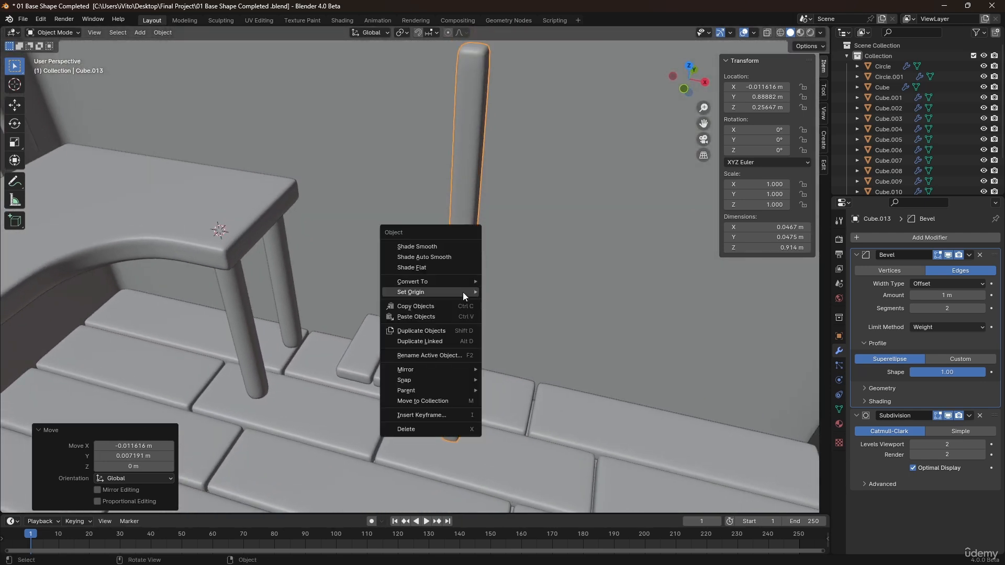
{"action": "mouse_move", "coordinate": [473, 294]}
{"action": "left_click", "coordinate": [500, 302]}
{"action": "left_click", "coordinate": [423, 342]}
{"action": "right_click", "coordinate": [423, 341]}
{"action": "mouse_move", "coordinate": [424, 342]}
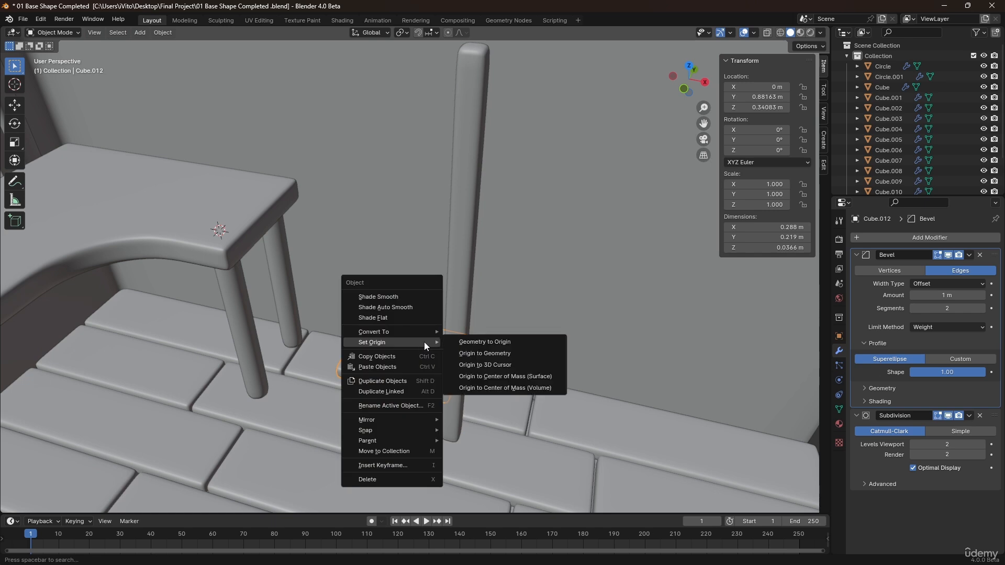
{"action": "left_click", "coordinate": [459, 352]}
{"action": "scroll", "coordinate": [428, 283], "scroll_direction": "down", "scroll_amount": 2}
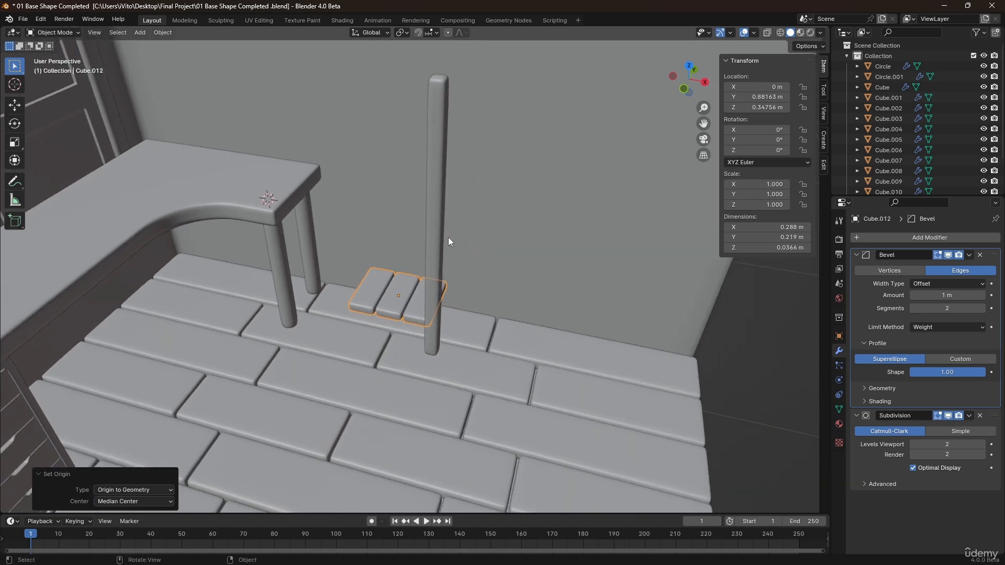
Add a Mirror modifier to the leg, mirroring on X and Y around the slatted board.
{"action": "left_click", "coordinate": [436, 227]}
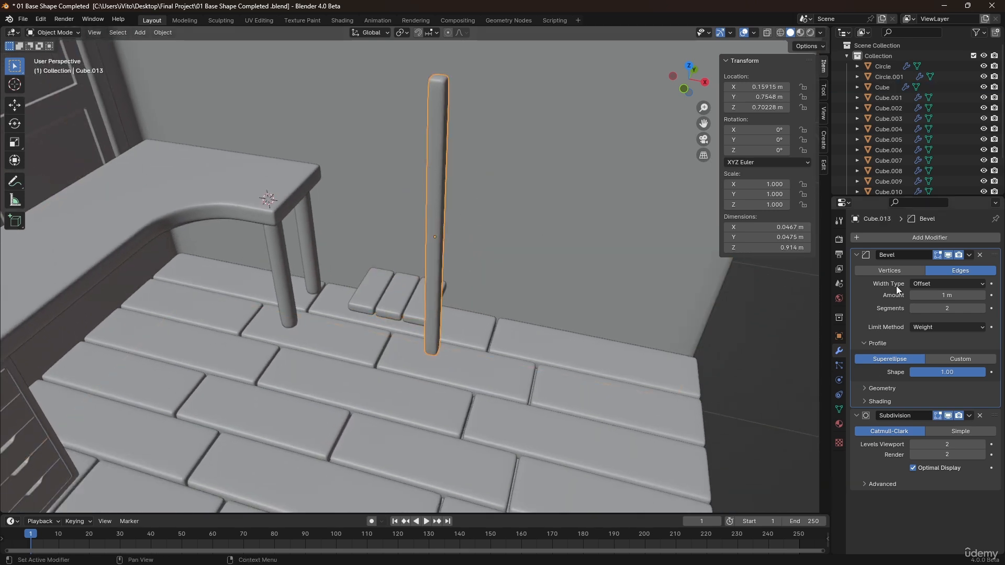
{"action": "left_click", "coordinate": [887, 238]}
{"action": "mouse_move", "coordinate": [839, 236]}
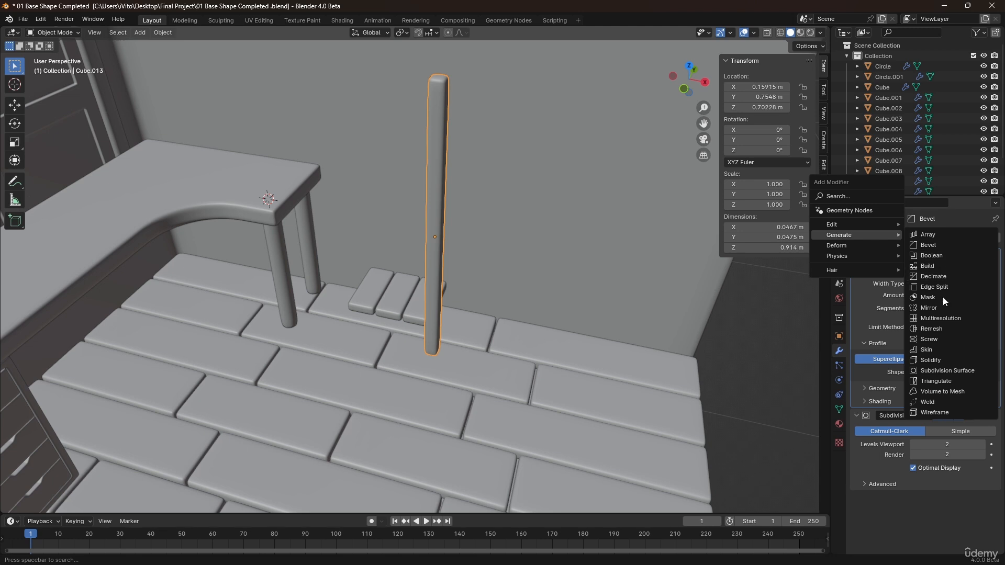
{"action": "left_click", "coordinate": [929, 308]}
{"action": "scroll", "coordinate": [918, 445], "scroll_direction": "down", "scroll_amount": 3}
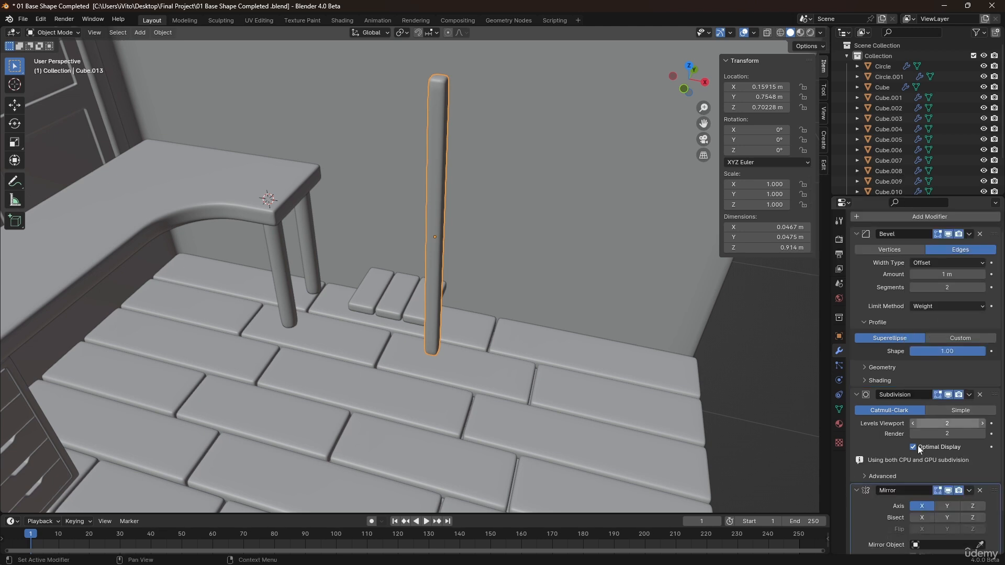
{"action": "left_click", "coordinate": [373, 282]}
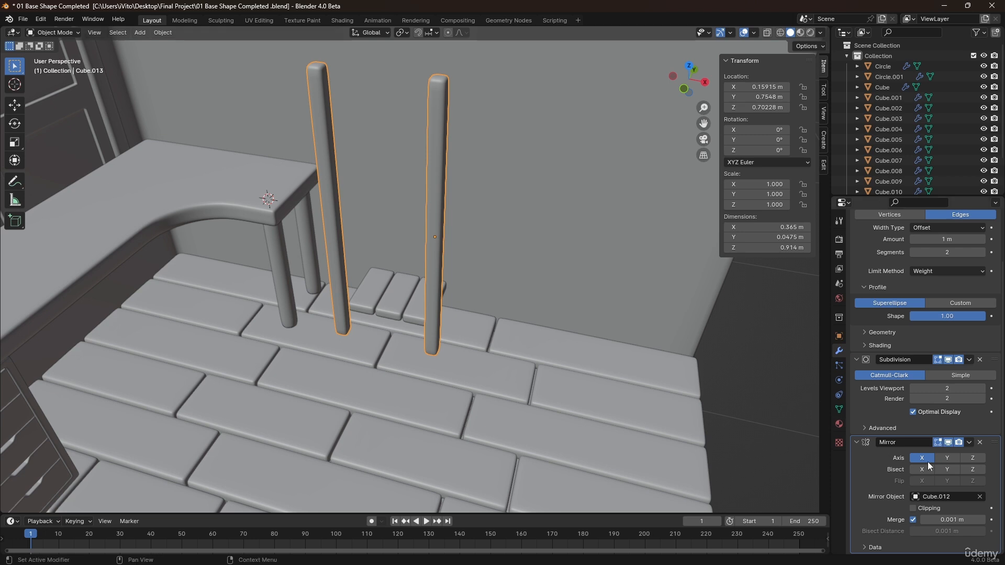
{"action": "left_click", "coordinate": [943, 459]}
Add an Array modifier to the slatted board with relative offset factor X set to 0.
{"action": "left_click", "coordinate": [511, 328]}
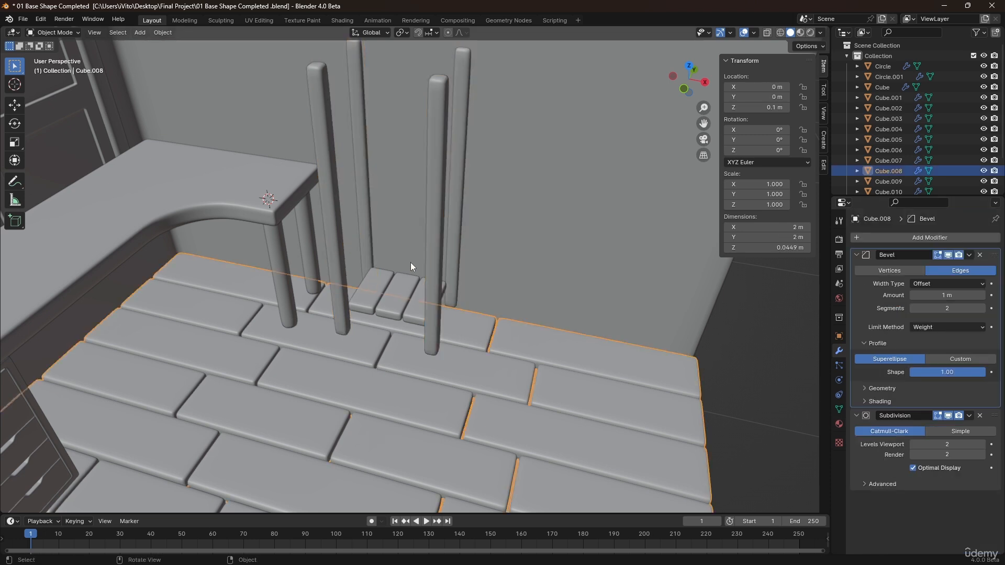
{"action": "middle_click_drag", "start_coordinate": [411, 263], "coordinate": [441, 263]}
{"action": "left_click", "coordinate": [396, 291]}
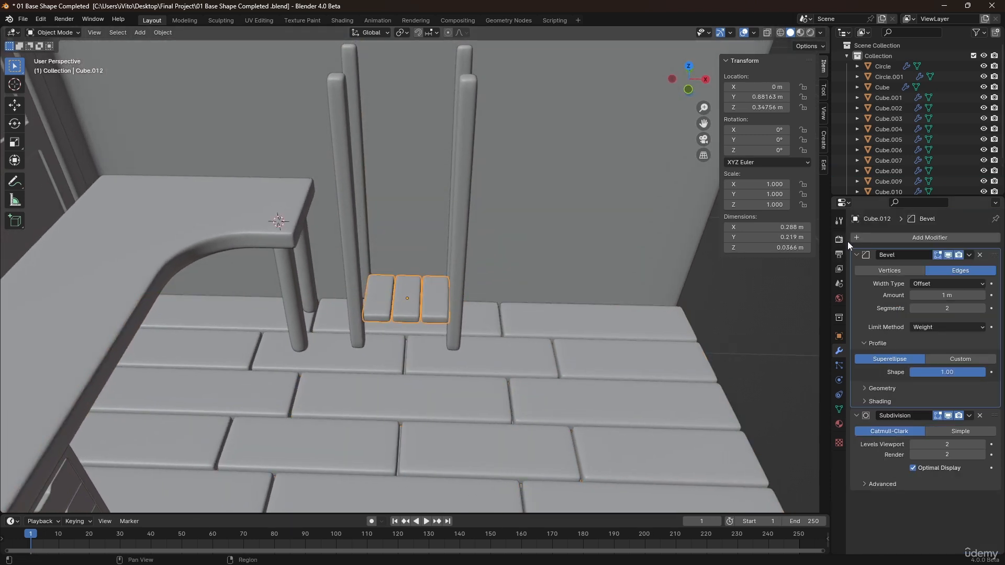
{"action": "left_click", "coordinate": [878, 238]}
{"action": "mouse_move", "coordinate": [878, 240]}
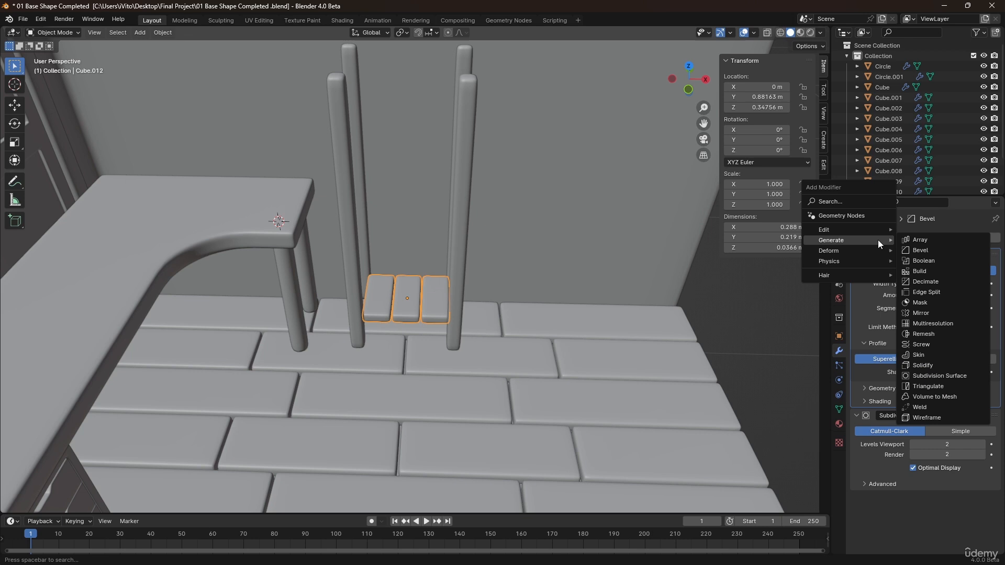
{"action": "left_click", "coordinate": [922, 241]}
{"action": "scroll", "coordinate": [922, 366], "scroll_direction": "down", "scroll_amount": 5}
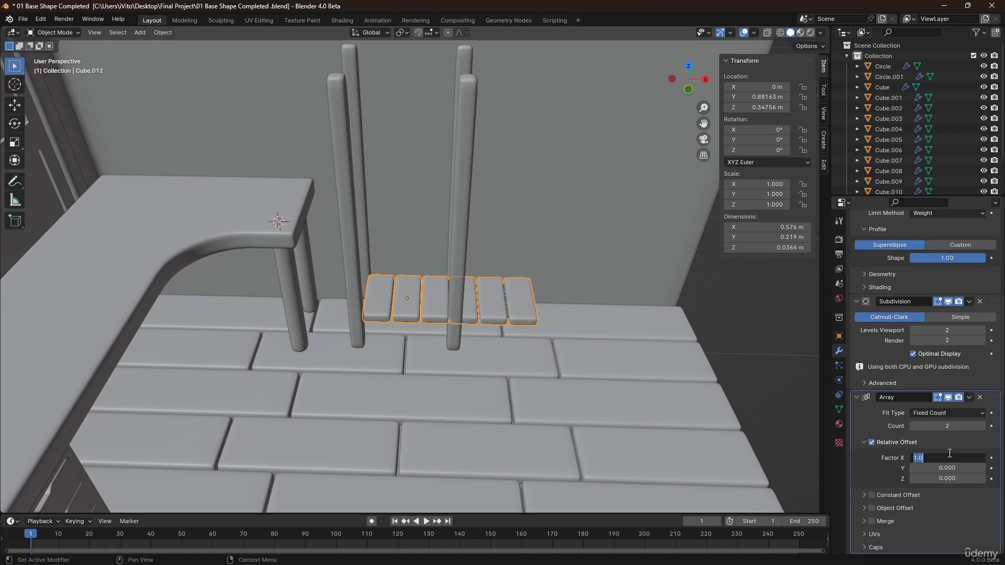
{"action": "key", "text": "Return"}
Set the array to 3 copies with a relative Z offset of 8.1.
{"action": "left_click", "coordinate": [948, 478]}
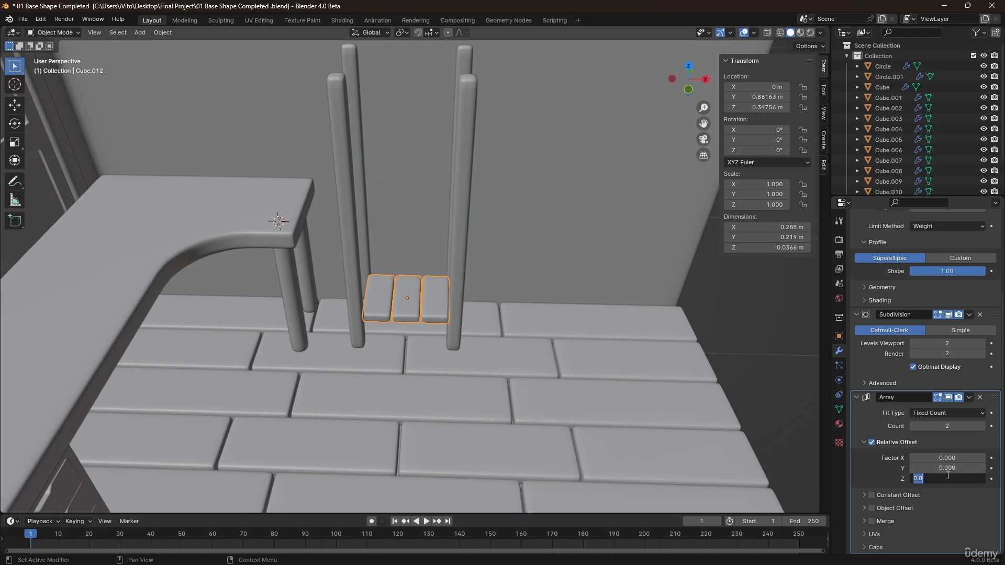
{"action": "left_click_drag", "start_coordinate": [923, 478], "coordinate": [969, 478]}
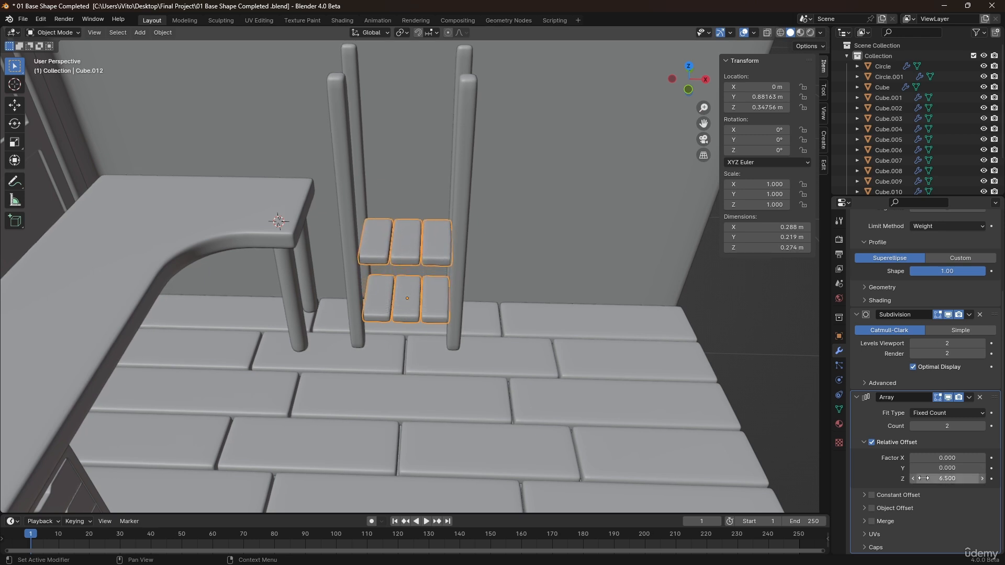
{"action": "left_click", "coordinate": [982, 426]}
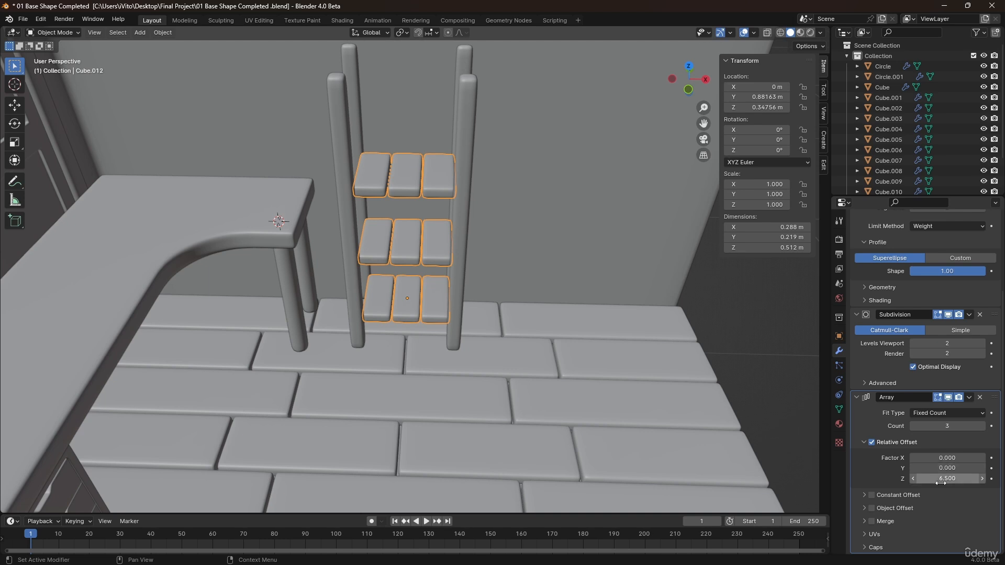
{"action": "left_click_drag", "start_coordinate": [947, 478], "coordinate": [979, 479]}
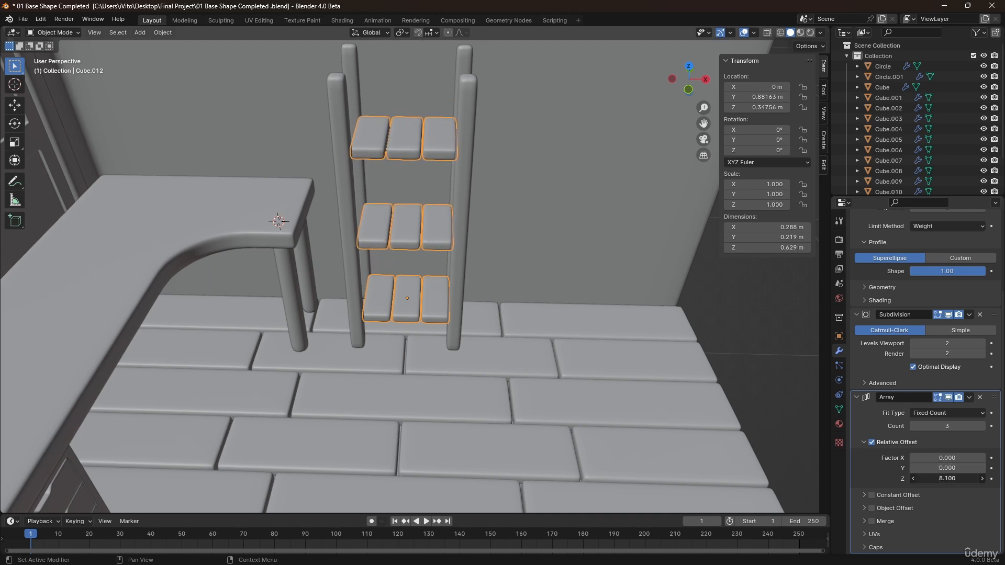
Raise the shelf boards about 0.03 m along Z.
{"action": "middle_click_drag", "start_coordinate": [569, 277], "coordinate": [428, 200]}
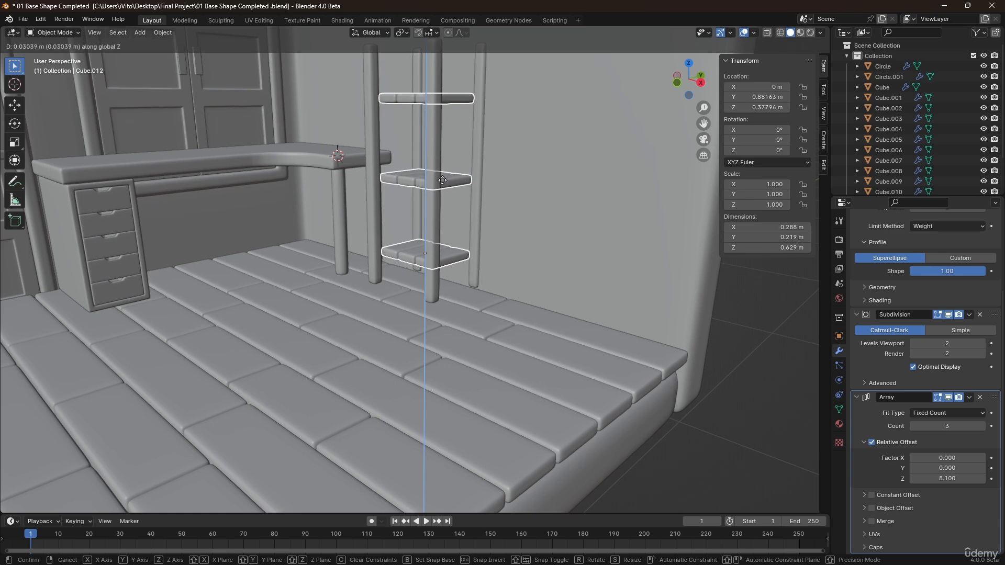
{"action": "left_click", "coordinate": [439, 177]}
Select the legs together with the shelves and move them about -0.052 m along Y.
{"action": "middle_click_drag", "start_coordinate": [427, 158], "coordinate": [434, 275], "text": "shift"}
{"action": "scroll", "coordinate": [441, 279], "scroll_direction": "up", "scroll_amount": 2}
{"action": "scroll", "coordinate": [442, 281], "scroll_direction": "down", "scroll_amount": 2}
{"action": "left_click", "coordinate": [583, 326]}
{"action": "scroll", "coordinate": [583, 325], "scroll_direction": "down", "scroll_amount": 2}
{"action": "scroll", "coordinate": [407, 294], "scroll_direction": "down", "scroll_amount": 3}
{"action": "scroll", "coordinate": [436, 275], "scroll_direction": "up", "scroll_amount": 5}
{"action": "left_click", "coordinate": [532, 261]}
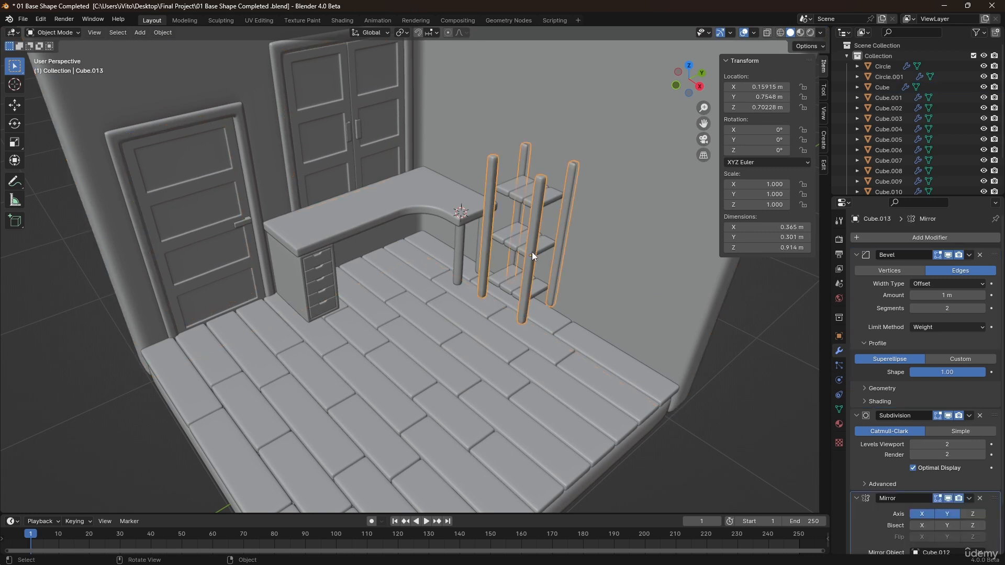
{"action": "key", "text": "g"}
{"action": "key", "text": "x"}
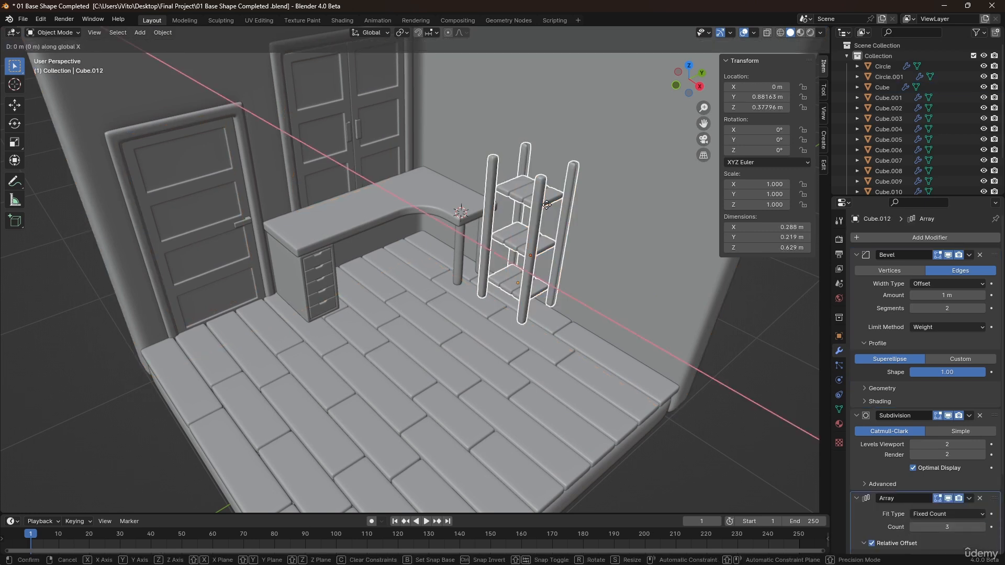
{"action": "key", "text": "y"}
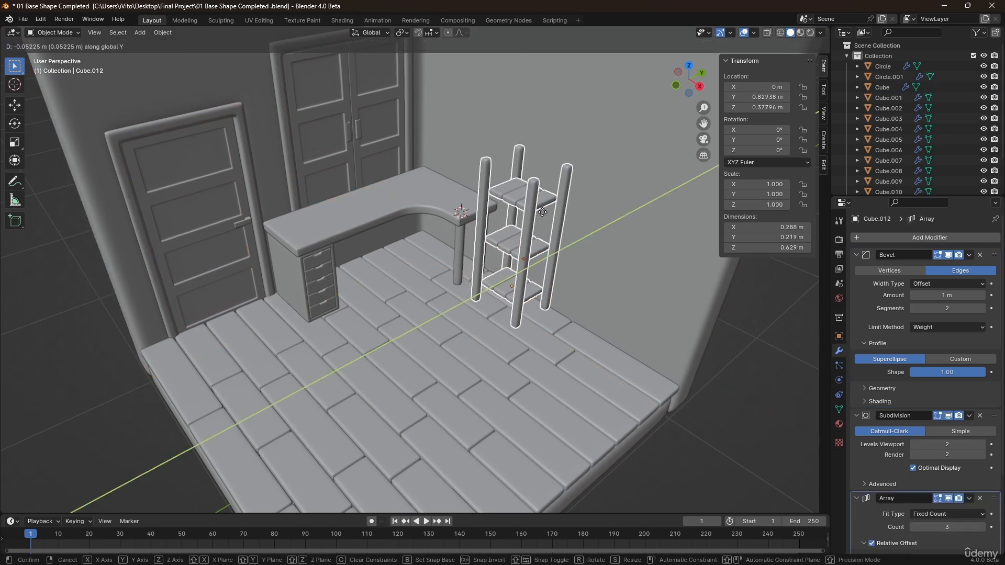
{"action": "left_click", "coordinate": [506, 253]}
{"action": "scroll", "coordinate": [505, 251], "scroll_direction": "down", "scroll_amount": 3}
{"action": "left_click", "coordinate": [697, 318]}
{"action": "scroll", "coordinate": [482, 209], "scroll_direction": "up", "scroll_amount": 2}
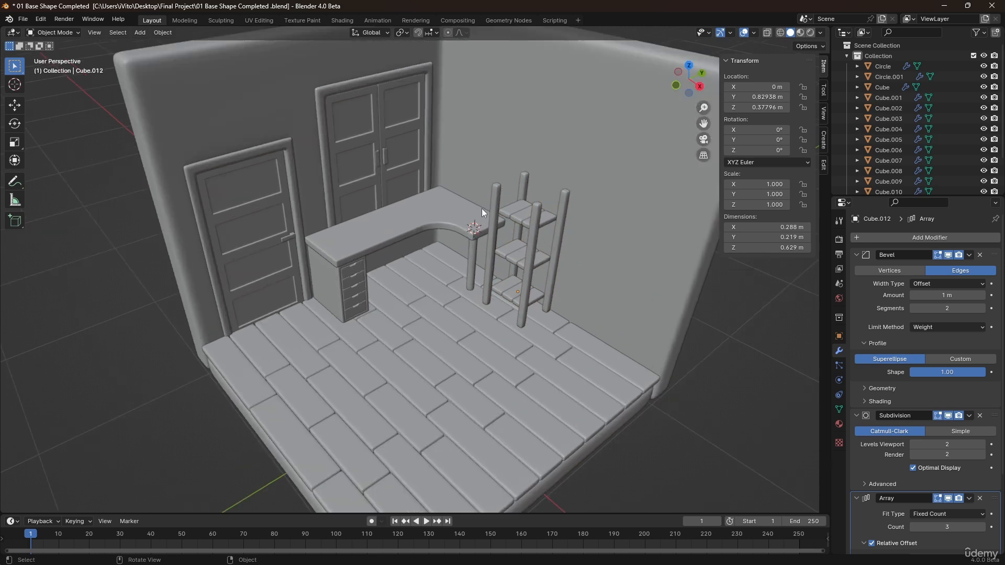
{"action": "left_click", "coordinate": [533, 250]}
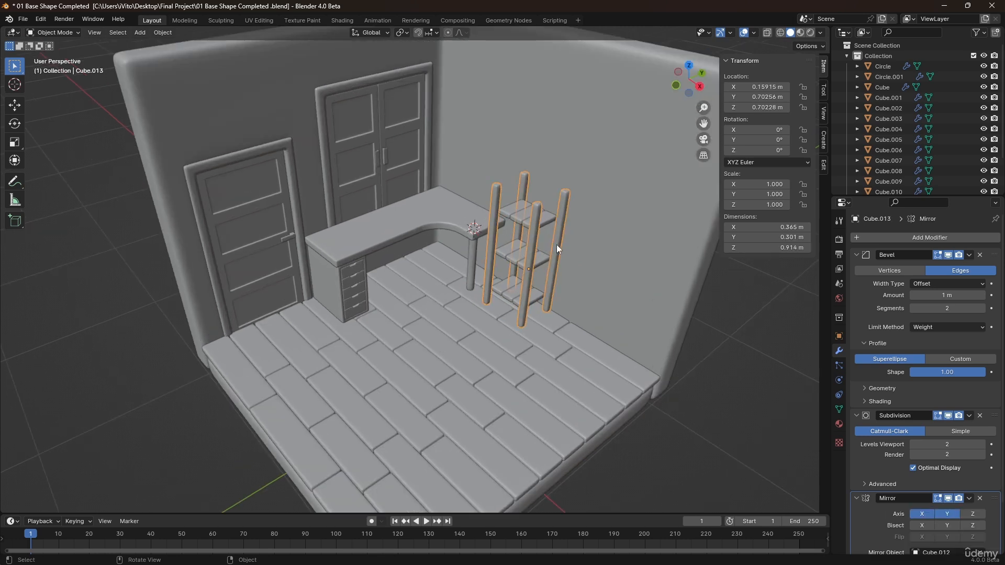
Scale the selected shelf leg's mesh inward in X and Y only, to about 0.89, making it thinner.
{"action": "scroll", "coordinate": [554, 240], "scroll_direction": "up", "scroll_amount": 3}
{"action": "middle_click_drag", "start_coordinate": [537, 241], "coordinate": [543, 243]}
{"action": "key", "text": "Tab"}
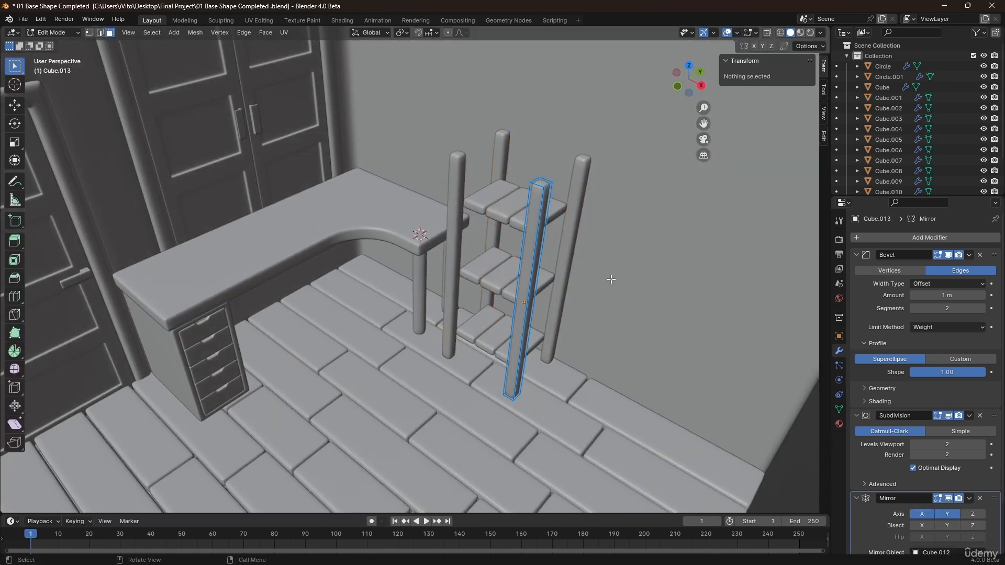
{"action": "key", "text": "a"}
{"action": "key", "text": "s"}
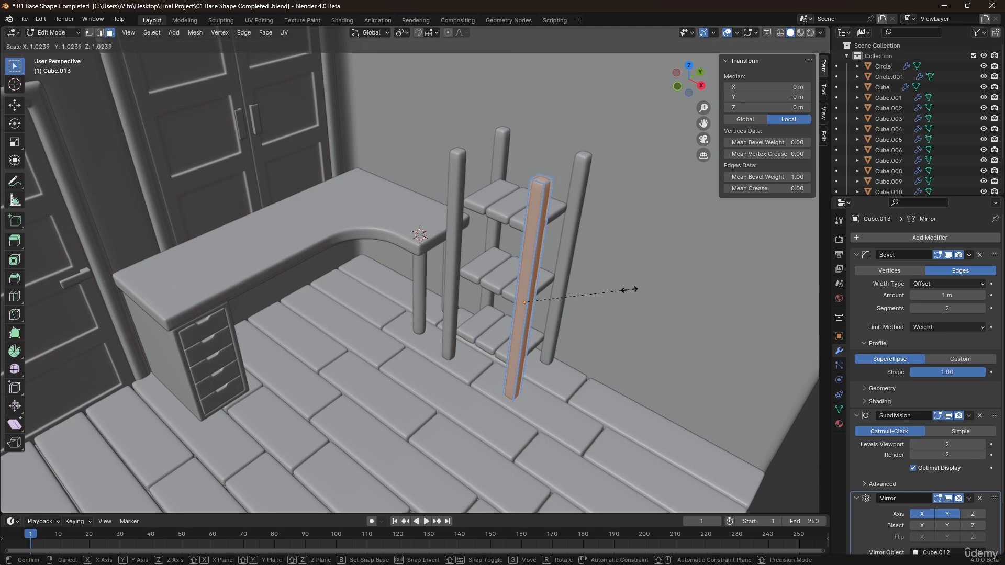
{"action": "key", "text": "shift+z"}
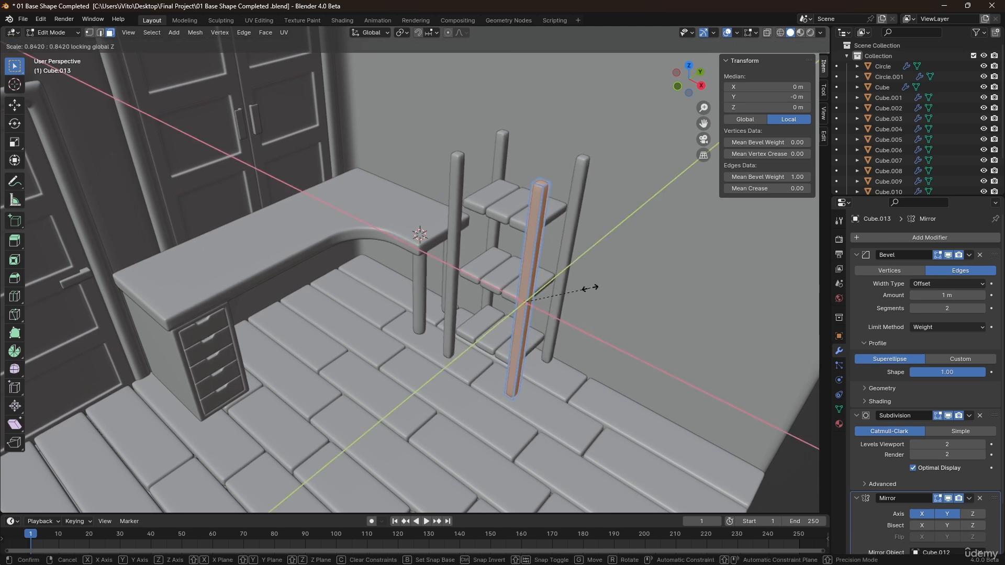
{"action": "key", "text": "Escape"}
{"action": "key", "text": "s"}
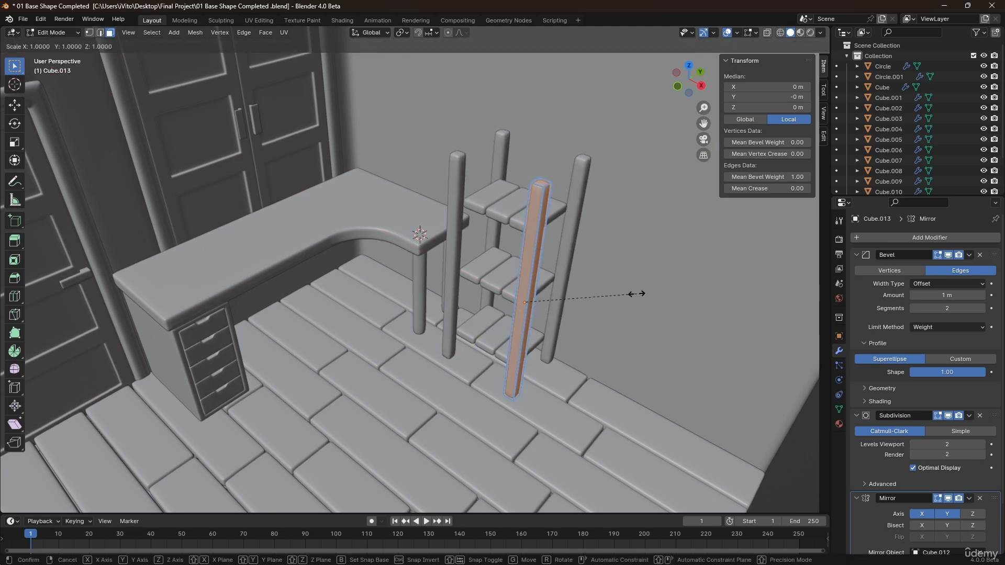
{"action": "key", "text": "shift+z"}
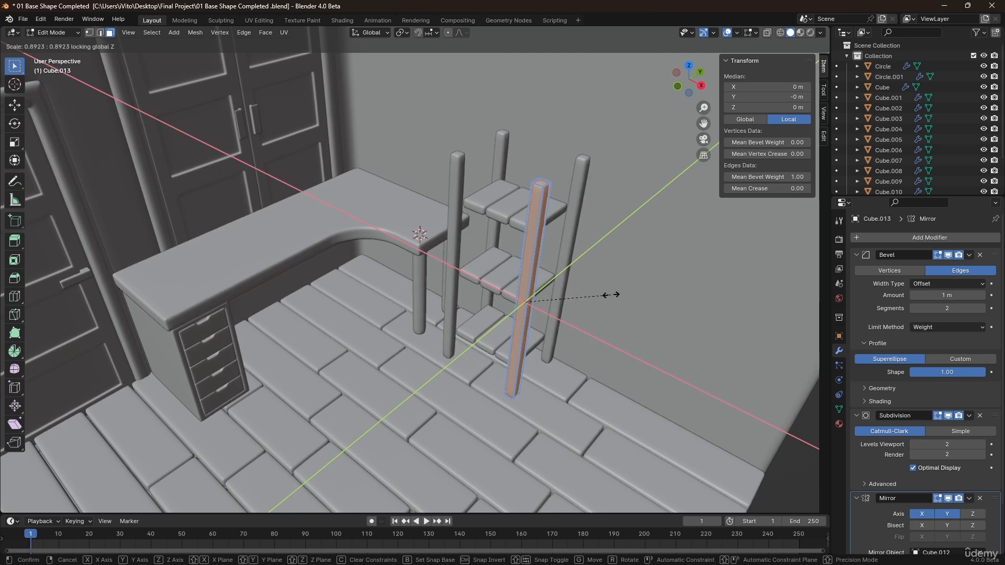
{"action": "left_click", "coordinate": [616, 295]}
{"action": "key", "text": "Tab"}
Duplicate the middle slat of the bottom shelf in place and separate it into its own object.
{"action": "scroll", "coordinate": [568, 259], "scroll_direction": "down", "scroll_amount": 6}
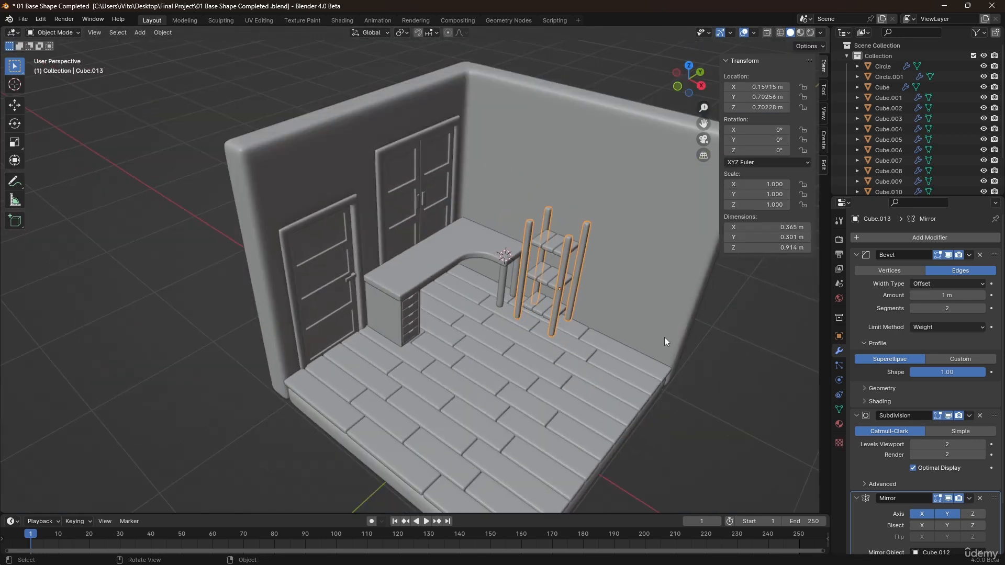
{"action": "middle_click_drag", "start_coordinate": [621, 306], "coordinate": [531, 267]}
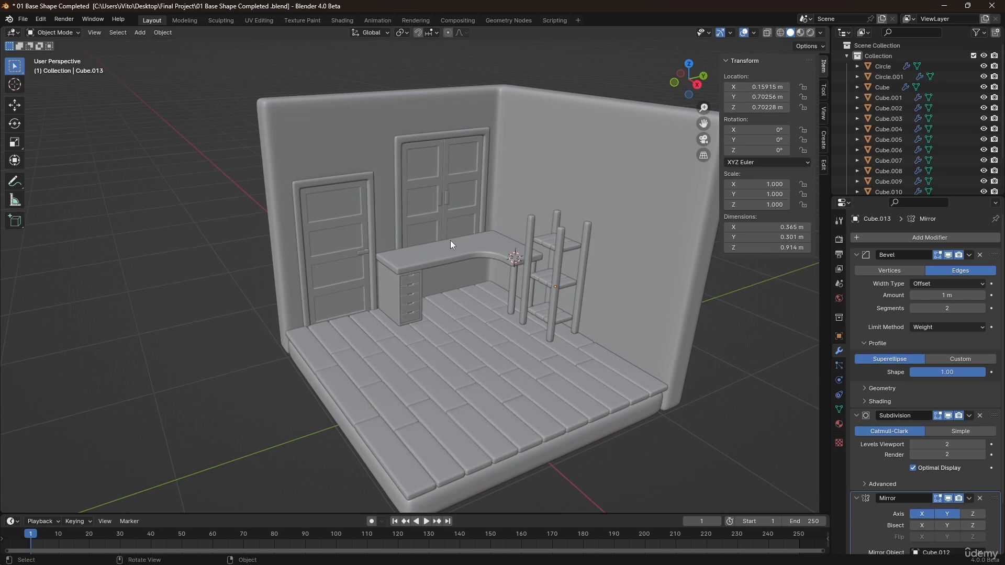
{"action": "mouse_move", "coordinate": [530, 265]}
{"action": "middle_mouse_down"}
{"action": "mouse_move", "coordinate": [510, 247]}
{"action": "mouse_move", "coordinate": [533, 256]}
{"action": "middle_mouse_up"}
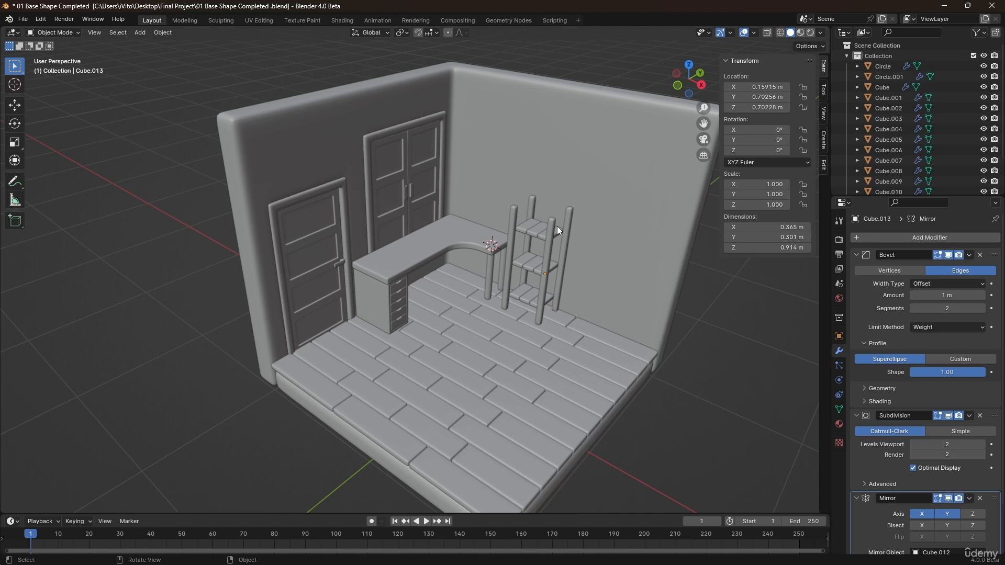
{"action": "scroll", "coordinate": [570, 230], "scroll_direction": "up", "scroll_amount": 4}
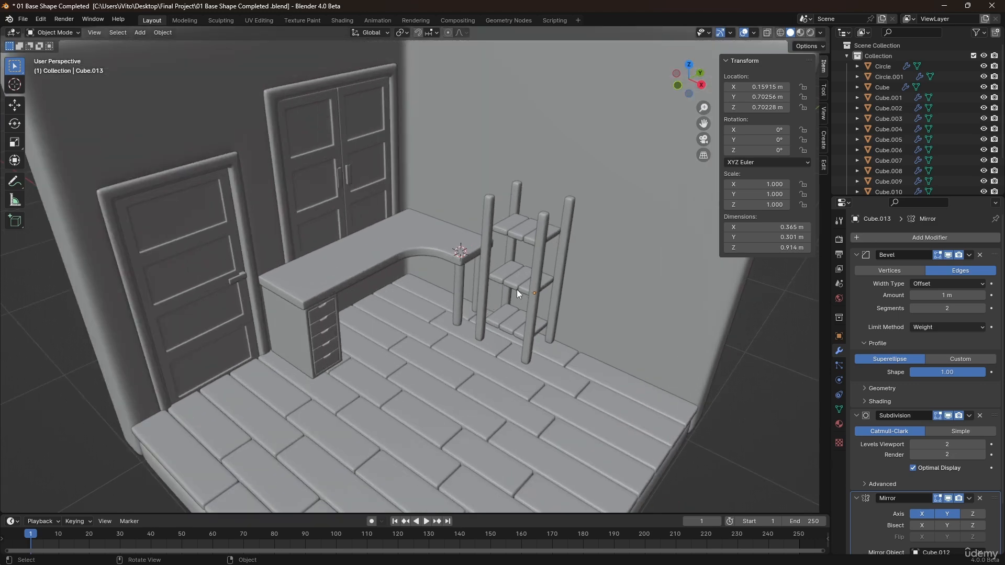
{"action": "scroll", "coordinate": [517, 290], "scroll_direction": "up", "scroll_amount": 7}
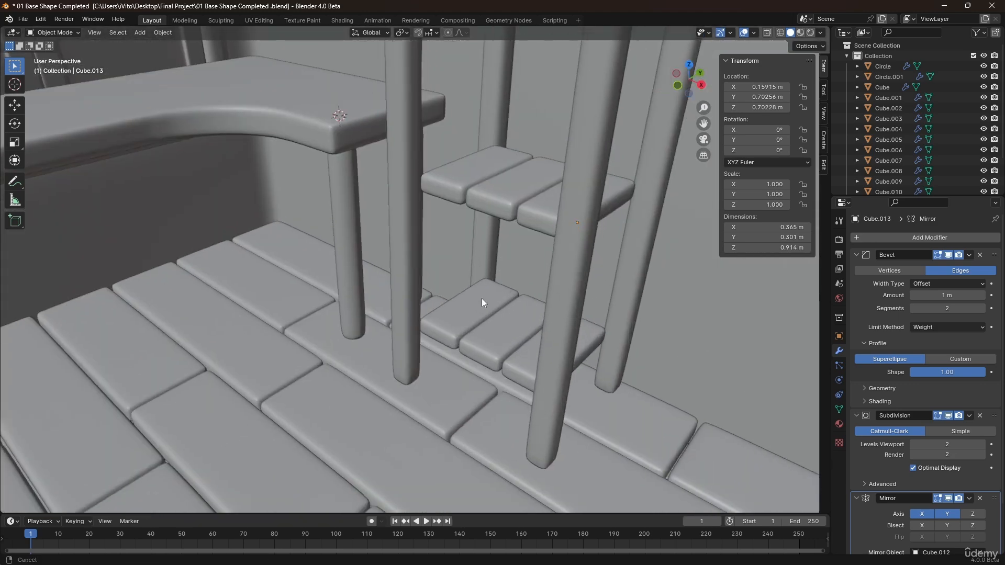
{"action": "scroll", "coordinate": [482, 303], "scroll_direction": "up", "scroll_amount": 3}
{"action": "left_click", "coordinate": [460, 281]}
{"action": "key", "text": "Tab"}
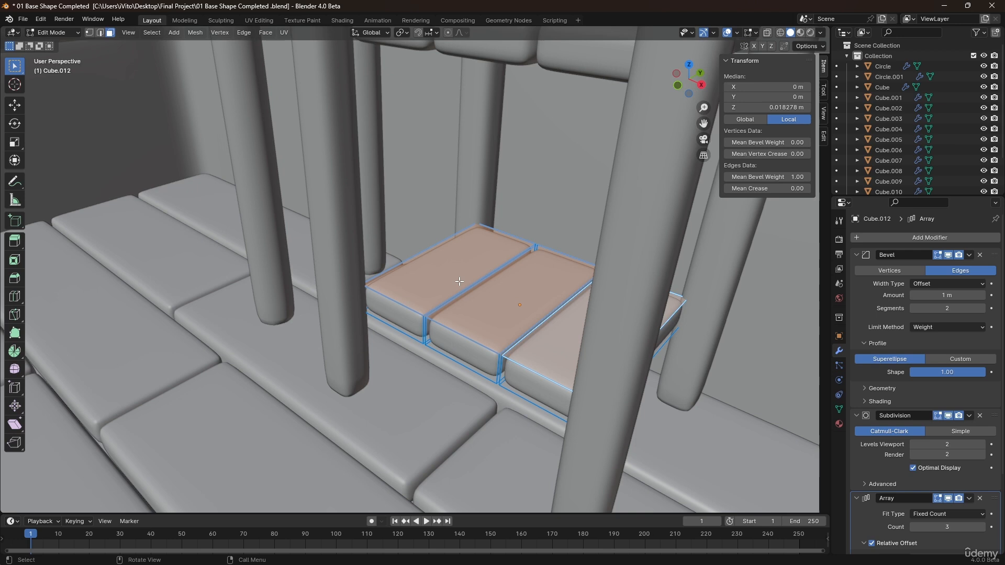
{"action": "left_click", "coordinate": [500, 334]}
{"action": "middle_click_drag", "start_coordinate": [500, 334], "coordinate": [532, 286]}
{"action": "key", "text": "shift+d"}
{"action": "right_click", "coordinate": [532, 287]}
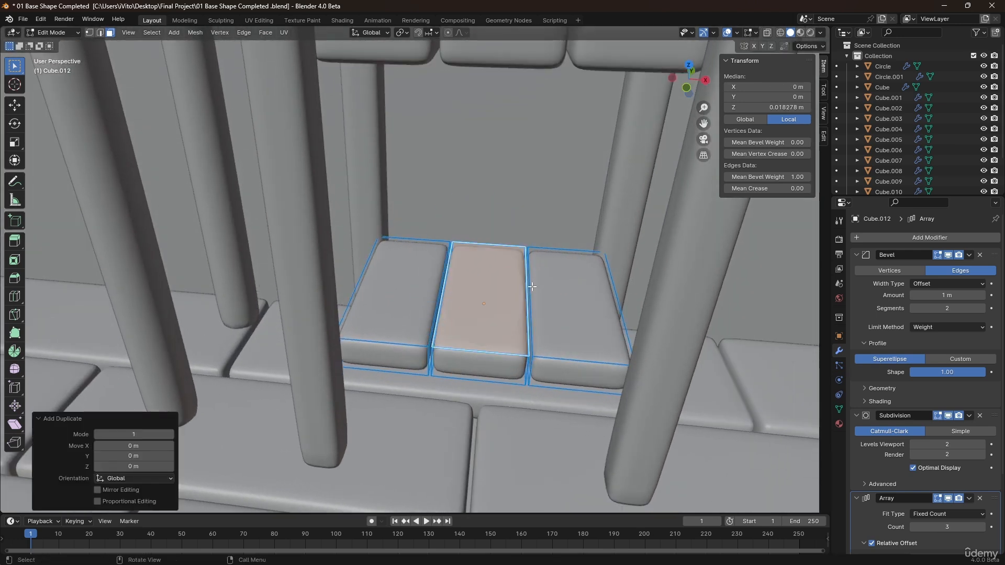
{"action": "key", "text": "p"}
{"action": "left_click", "coordinate": [532, 286]}
{"action": "key", "text": "Tab"}
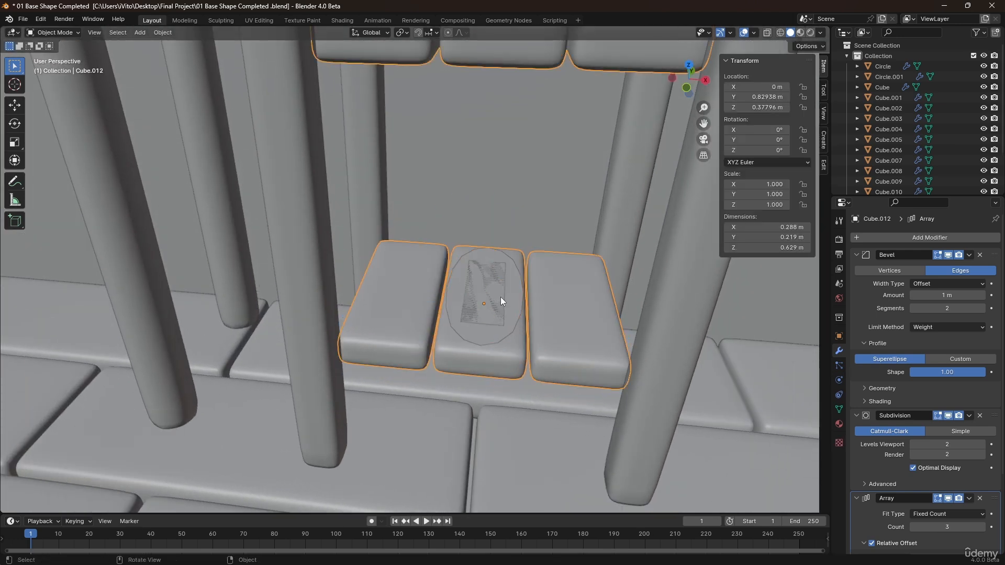
Scale the separated slat's mesh to 0.776 along Y and begin extruding it.
{"action": "left_click", "coordinate": [514, 294]}
{"action": "key", "text": "Tab"}
{"action": "middle_click_drag", "start_coordinate": [516, 291], "coordinate": [500, 273]}
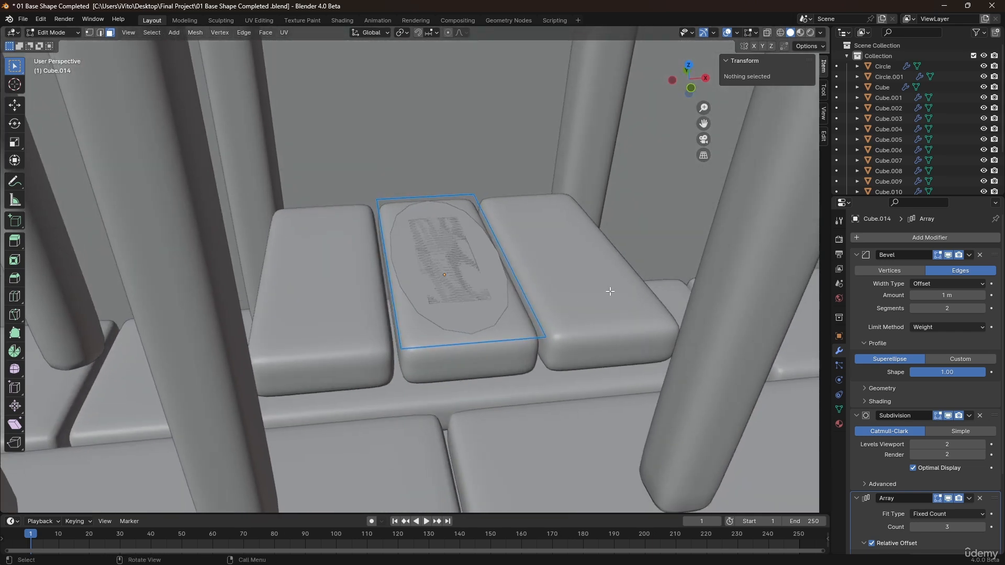
{"action": "key", "text": "a"}
{"action": "key", "text": "s"}
{"action": "key", "text": "y"}
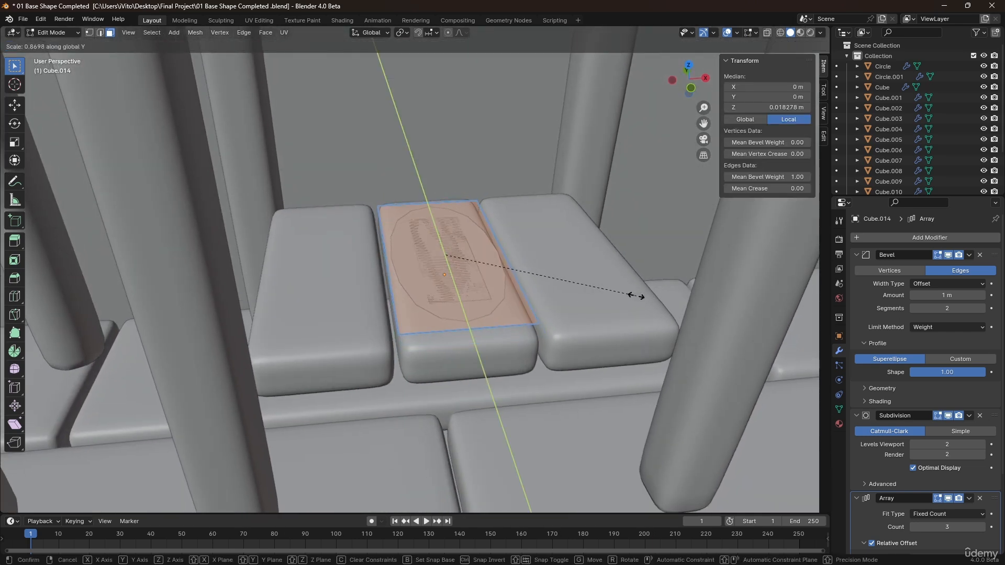
{"action": "left_click", "coordinate": [615, 290]}
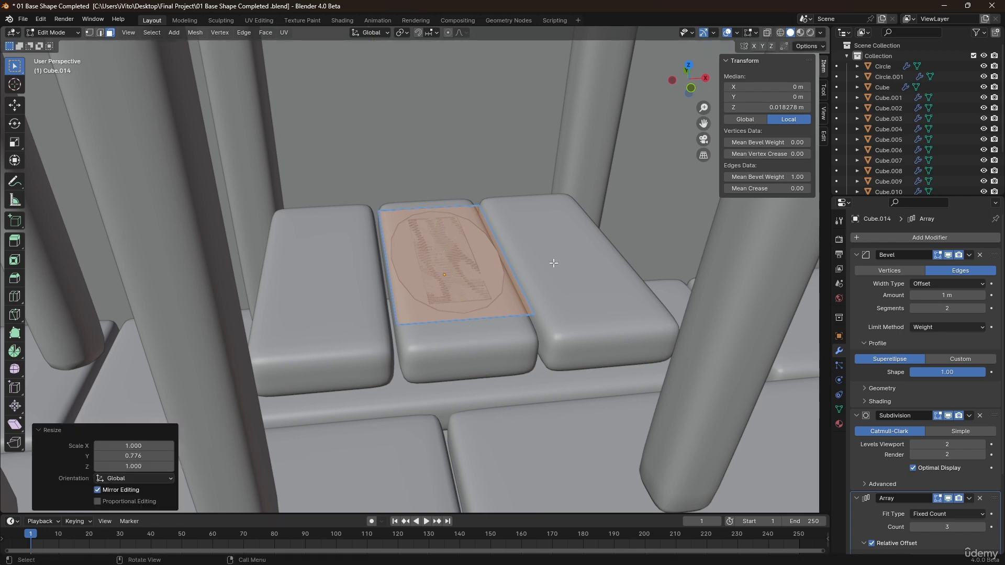
{"action": "mouse_move", "coordinate": [555, 265]}
{"action": "middle_mouse_down"}
{"action": "mouse_move", "coordinate": [501, 307]}
{"action": "mouse_move", "coordinate": [538, 263]}
{"action": "middle_mouse_up"}
{"action": "key", "text": "e"}
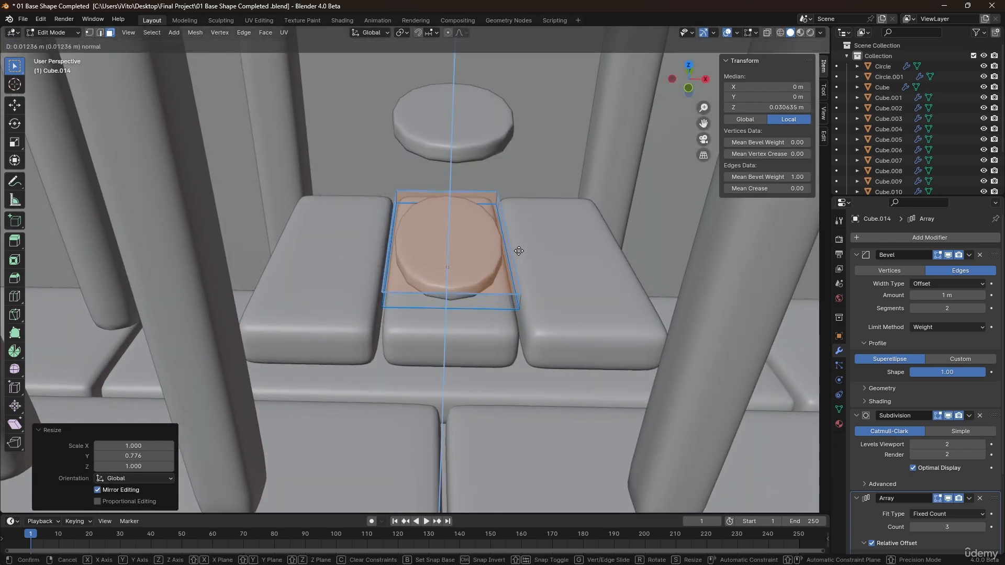
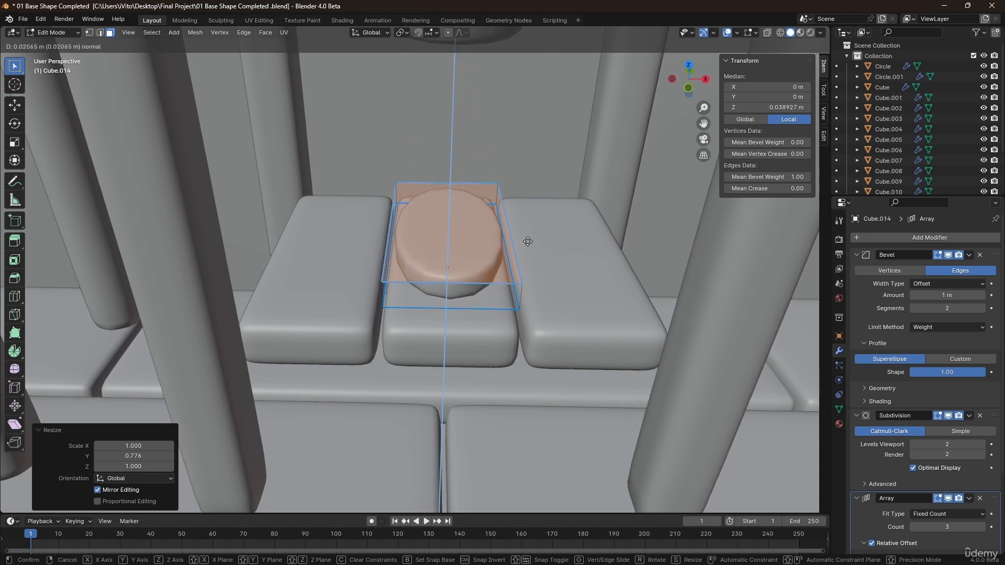
Finish extruding the slat upward and remove its Array modifier.
{"action": "left_click", "coordinate": [528, 247]}
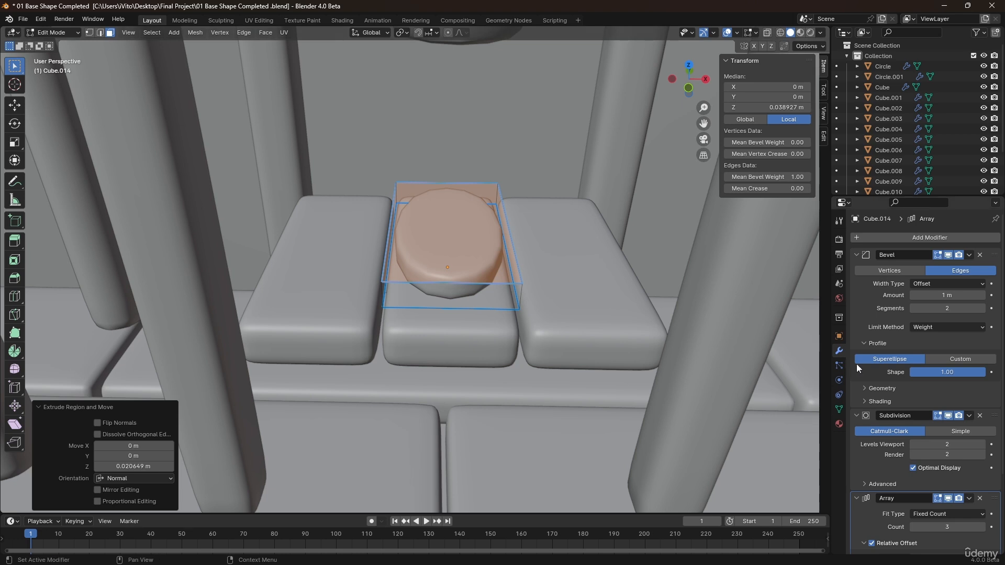
{"action": "scroll", "coordinate": [890, 403], "scroll_direction": "down", "scroll_amount": 5}
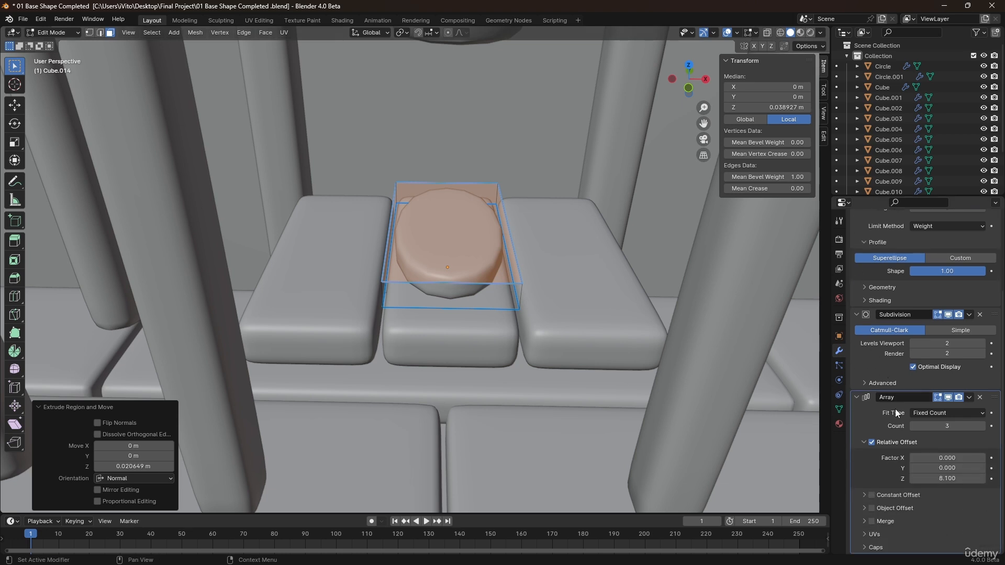
{"action": "left_click", "coordinate": [980, 398]}
Select all of the slat's geometry and set its mean bevel weight to 1.00.
{"action": "middle_click_drag", "start_coordinate": [432, 254], "coordinate": [455, 238]}
{"action": "key", "text": "a"}
{"action": "left_click_drag", "start_coordinate": [748, 177], "coordinate": [801, 177]}
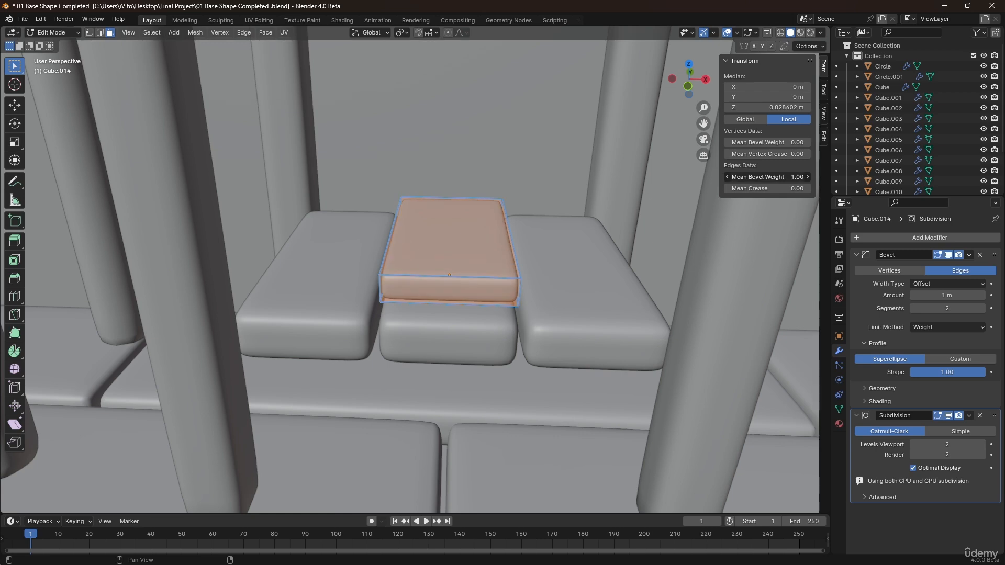
Move the slat's top face up about 0.007 m along Z.
{"action": "middle_click_drag", "start_coordinate": [608, 205], "coordinate": [456, 226]}
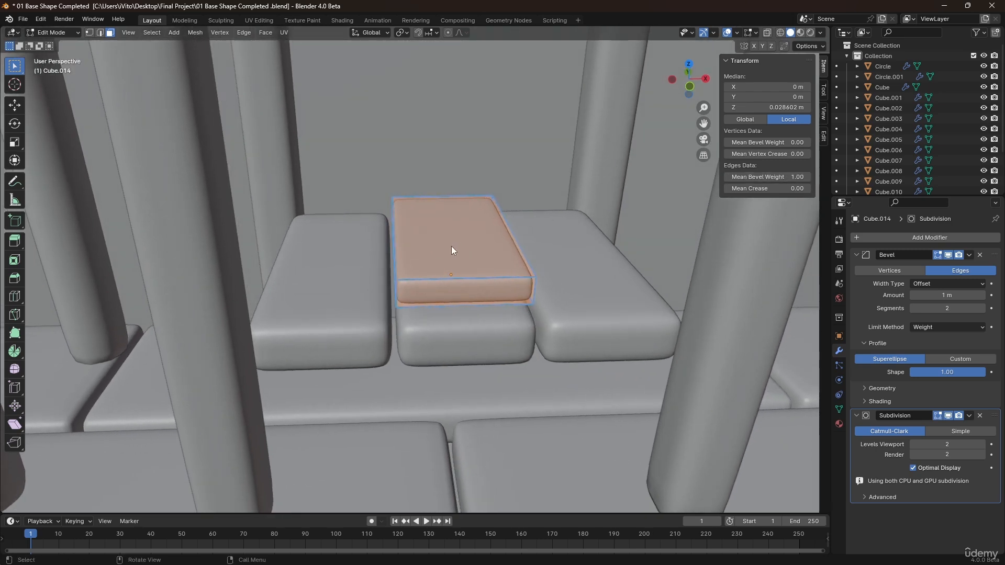
{"action": "left_click", "coordinate": [451, 246]}
{"action": "key", "text": "g"}
{"action": "key", "text": "z"}
{"action": "left_click", "coordinate": [455, 242]}
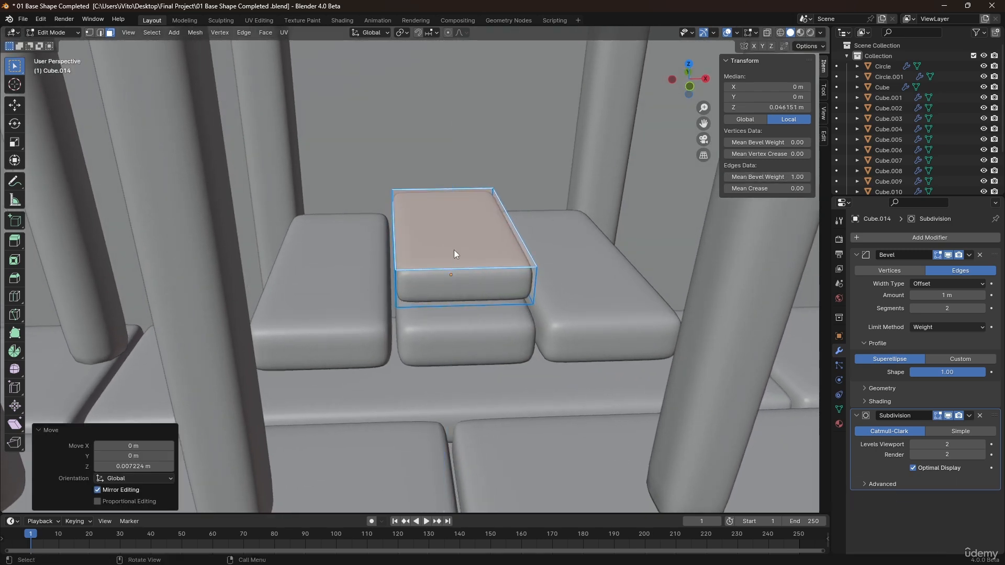
Duplicate the slat's top, side and bottom faces in place and separate them into a new object.
{"action": "mouse_move", "coordinate": [454, 250]}
{"action": "middle_mouse_down"}
{"action": "mouse_move", "coordinate": [413, 223]}
{"action": "mouse_move", "coordinate": [435, 228]}
{"action": "mouse_move", "coordinate": [419, 226]}
{"action": "mouse_move", "coordinate": [457, 261]}
{"action": "middle_mouse_up"}
{"action": "scroll", "coordinate": [457, 260], "scroll_direction": "up", "scroll_amount": 2}
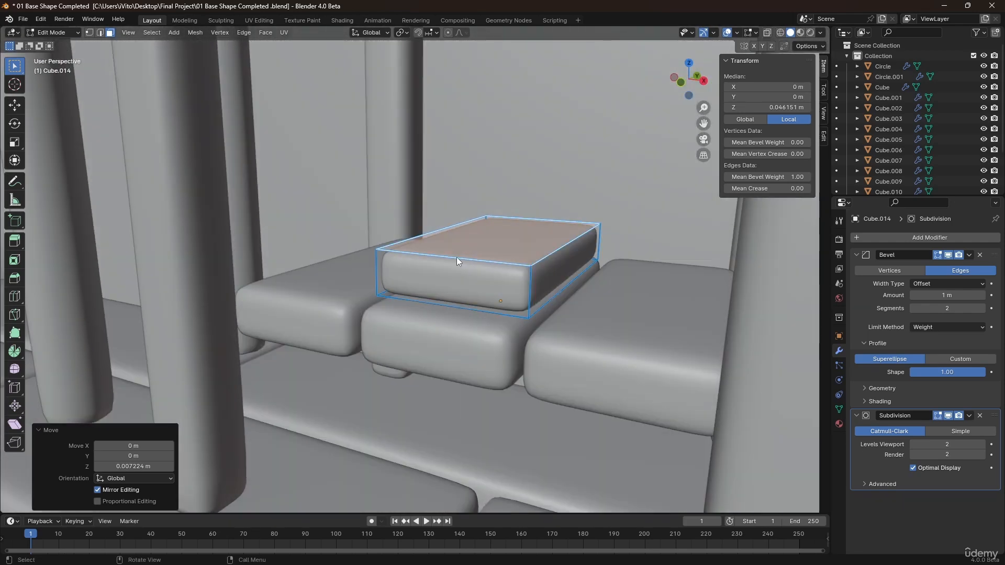
{"action": "key", "text": "KP_Divide"}
{"action": "middle_click_drag", "start_coordinate": [382, 268], "coordinate": [435, 253]}
{"action": "middle_click_drag", "start_coordinate": [440, 304], "coordinate": [504, 291]}
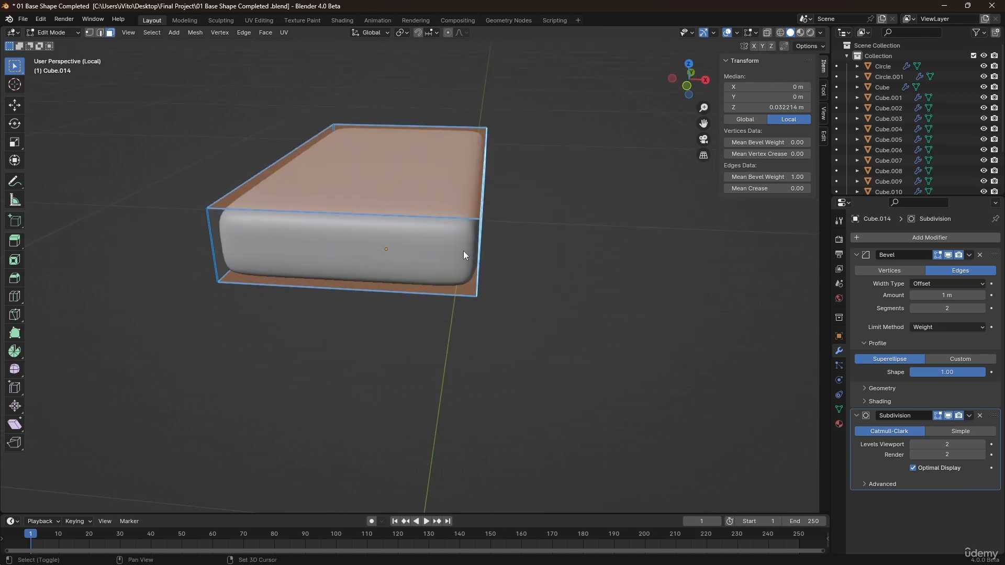
{"action": "key", "text": "shift+d"}
{"action": "right_click", "coordinate": [464, 197]}
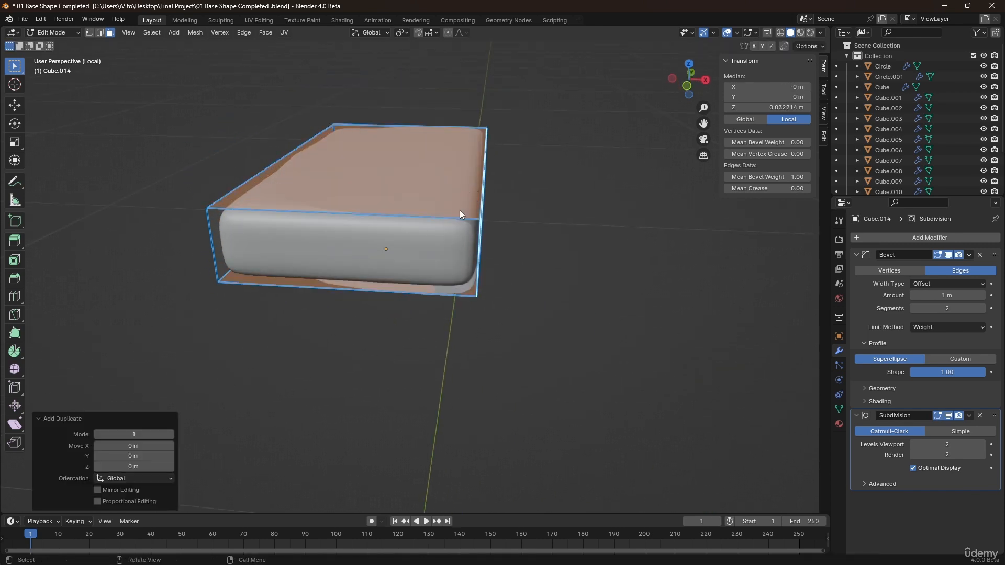
{"action": "key", "text": "p"}
{"action": "left_click", "coordinate": [459, 209]}
{"action": "key", "text": "Tab"}
{"action": "left_click", "coordinate": [432, 214]}
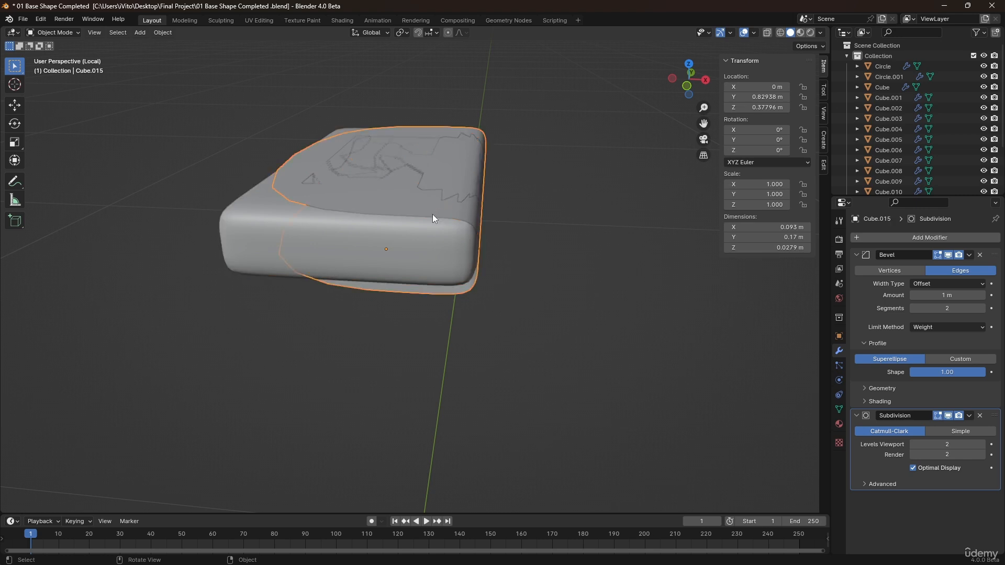
Extrude the new shell's faces along normals about 0.008 m and set their bevel weight to 1.00.
{"action": "scroll", "coordinate": [429, 211], "scroll_direction": "down", "scroll_amount": 3}
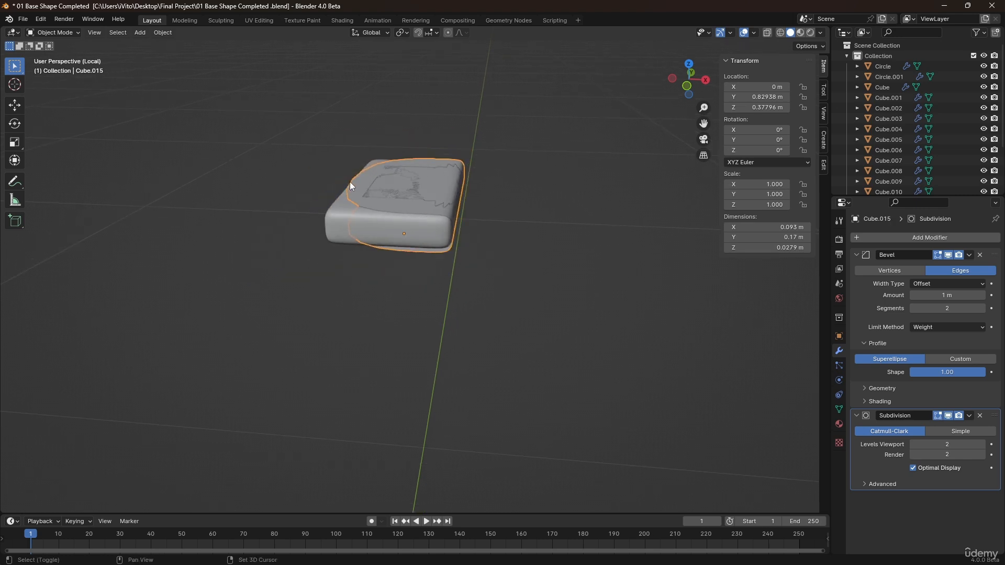
{"action": "middle_click_drag", "start_coordinate": [350, 181], "coordinate": [428, 240], "text": "shift"}
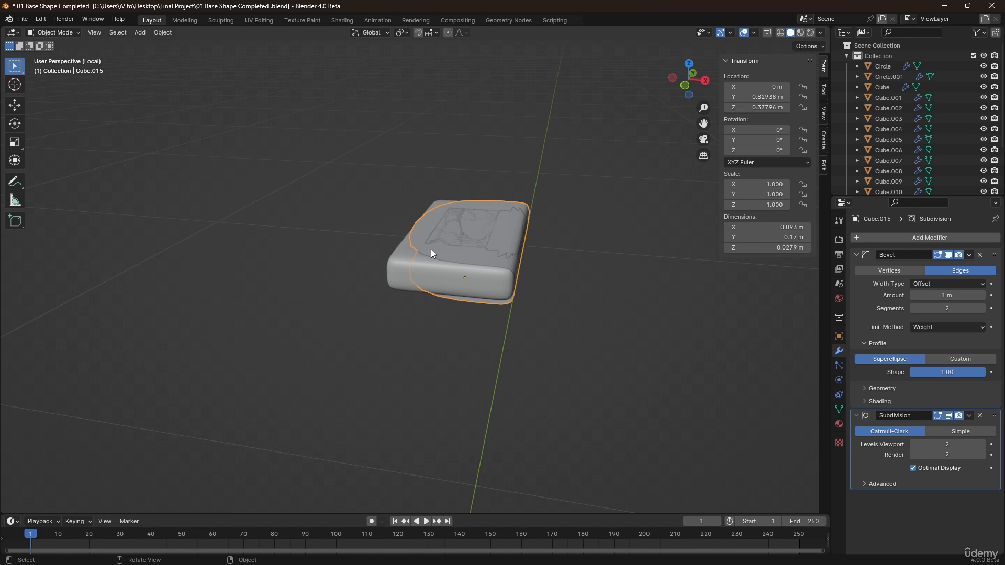
{"action": "key", "text": "KP_Divide"}
{"action": "key", "text": "Tab"}
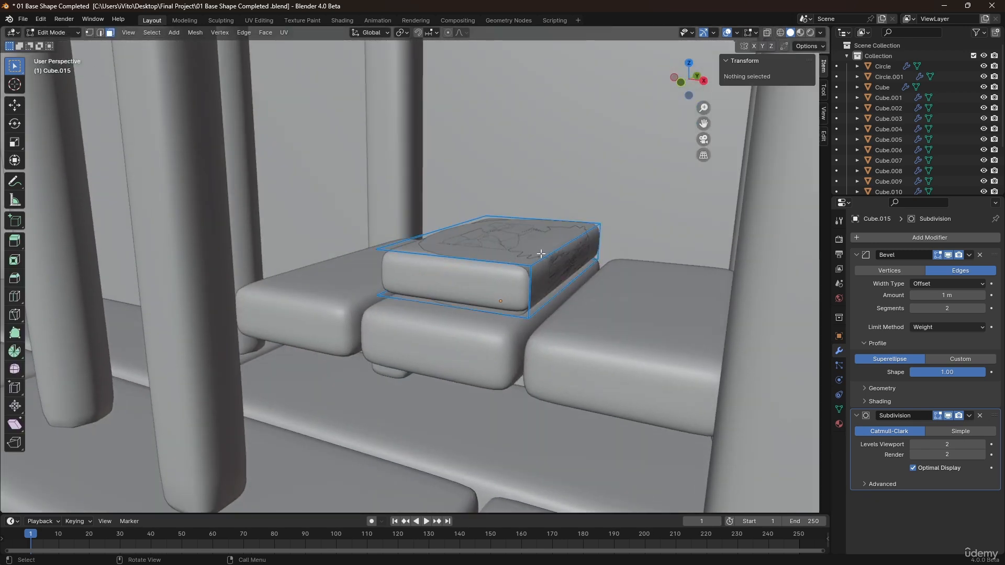
{"action": "key", "text": "a"}
{"action": "key", "text": "alt+e"}
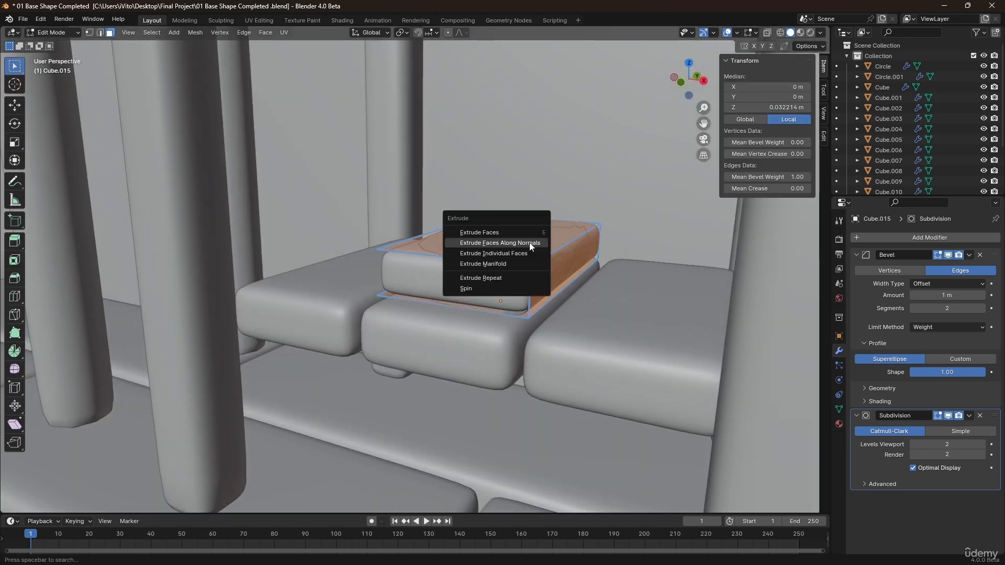
{"action": "left_click", "coordinate": [530, 243]}
{"action": "key", "text": "s"}
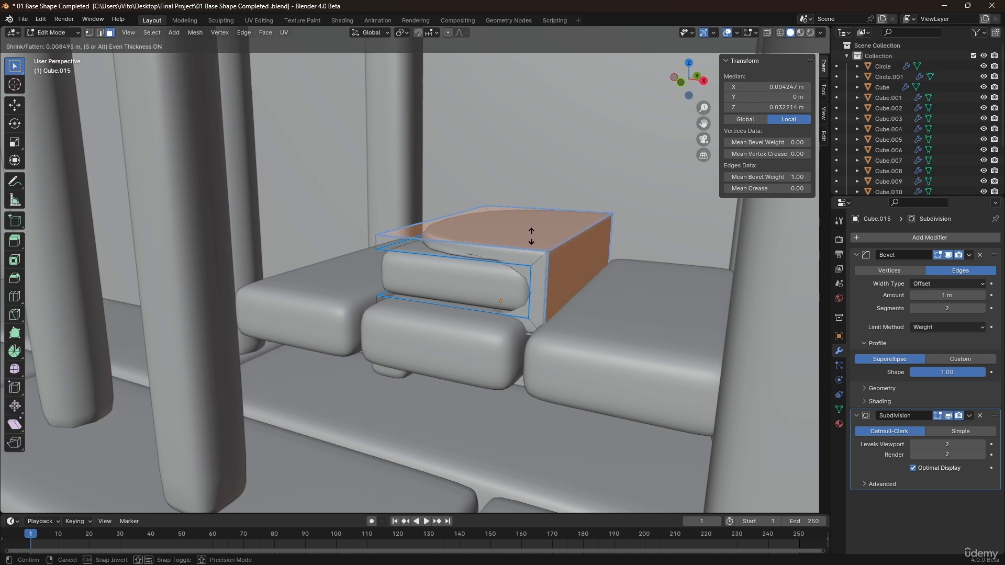
{"action": "left_click", "coordinate": [531, 237]}
{"action": "middle_click_drag", "start_coordinate": [520, 243], "coordinate": [540, 242]}
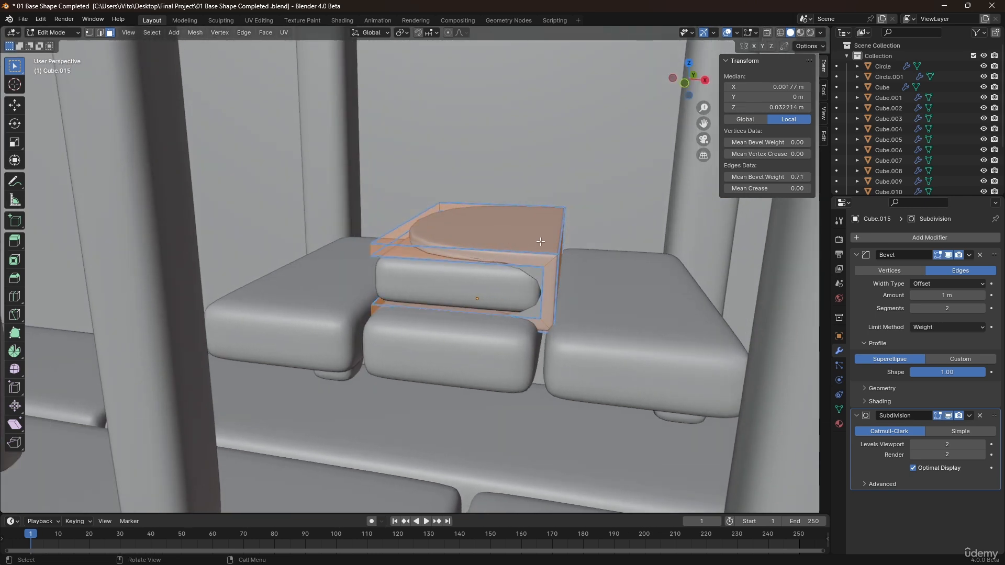
{"action": "left_click_drag", "start_coordinate": [742, 176], "coordinate": [796, 176]}
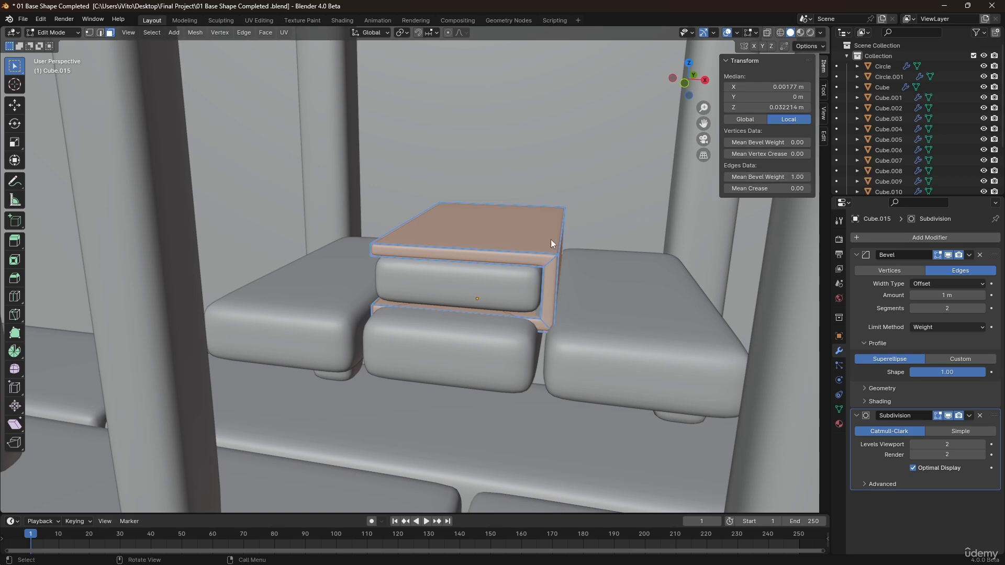
Select the whole shell and fatten it along normals about 0.007 m with even thickness.
{"action": "middle_click_drag", "start_coordinate": [504, 277], "coordinate": [492, 255]}
{"action": "key", "text": "Tab"}
{"action": "scroll", "coordinate": [497, 271], "scroll_direction": "down", "scroll_amount": 4}
{"action": "key", "text": "Tab"}
{"action": "scroll", "coordinate": [483, 263], "scroll_direction": "up", "scroll_amount": 4}
{"action": "left_click", "coordinate": [492, 255]}
{"action": "middle_click_drag", "start_coordinate": [542, 278], "coordinate": [508, 275]}
{"action": "left_click", "coordinate": [608, 302], "text": "shift"}
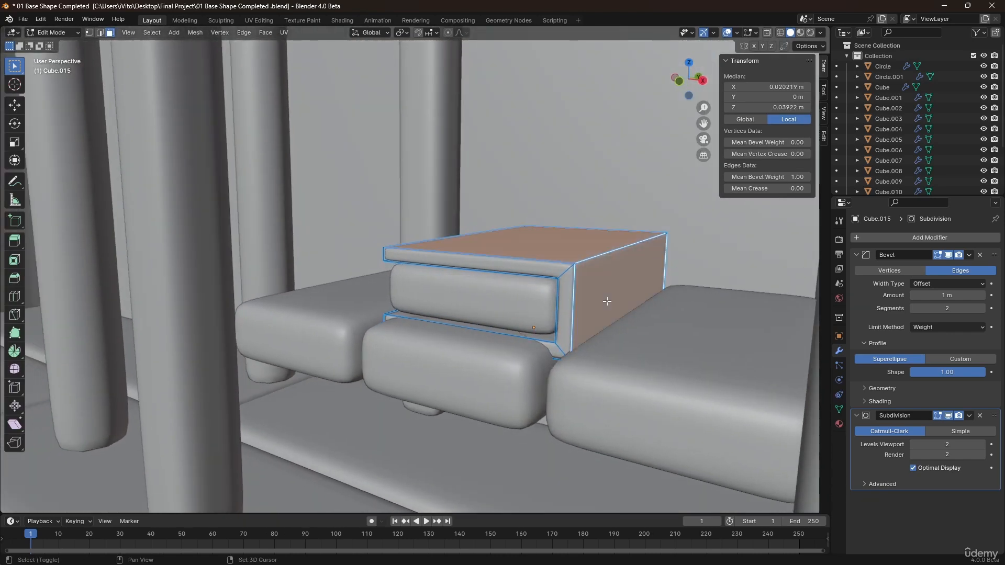
{"action": "key", "text": "KP_Divide"}
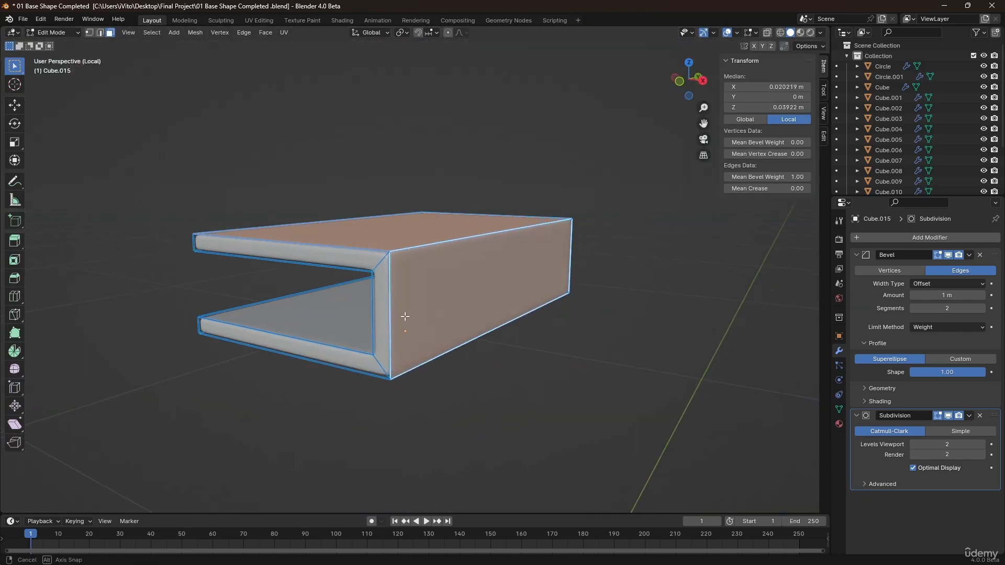
{"action": "middle_click_drag", "start_coordinate": [404, 314], "coordinate": [539, 309]}
{"action": "key", "text": "alt+s"}
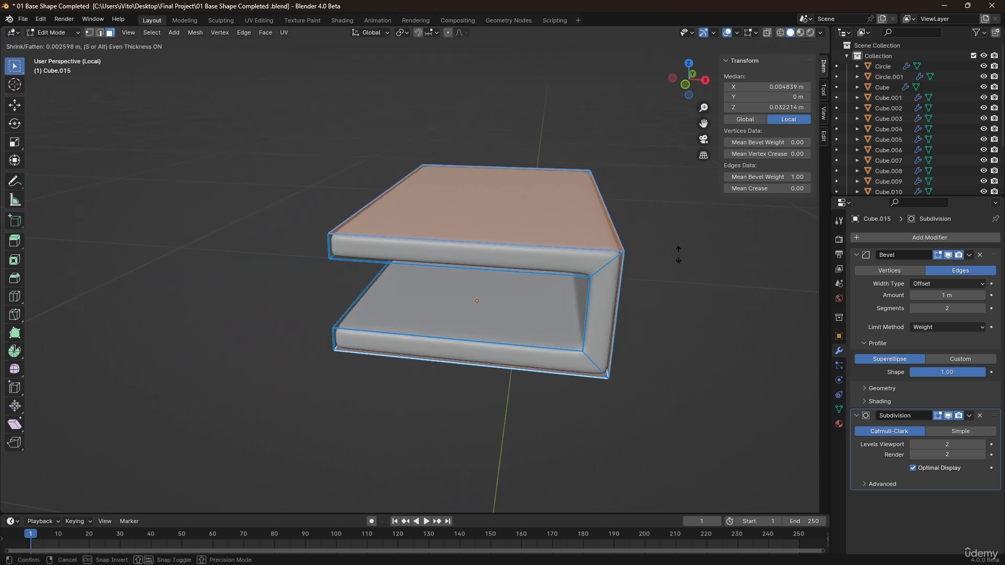
{"action": "key", "text": "s"}
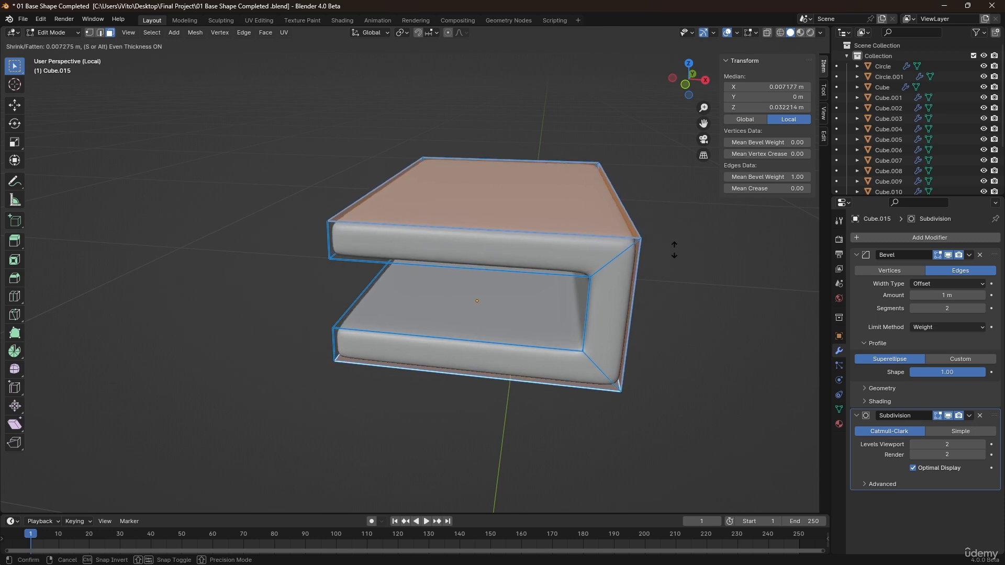
{"action": "left_click", "coordinate": [674, 250]}
{"action": "middle_click_drag", "start_coordinate": [639, 259], "coordinate": [591, 251]}
{"action": "key", "text": "Tab"}
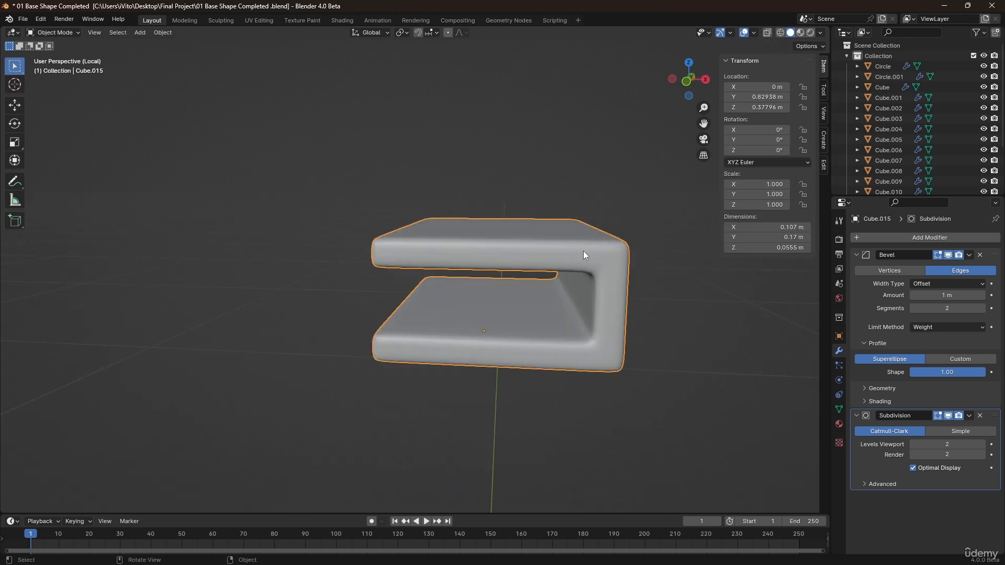
Select the slat and set its origin to its geometry.
{"action": "key", "text": "KP_Divide"}
{"action": "left_click", "coordinate": [525, 275]}
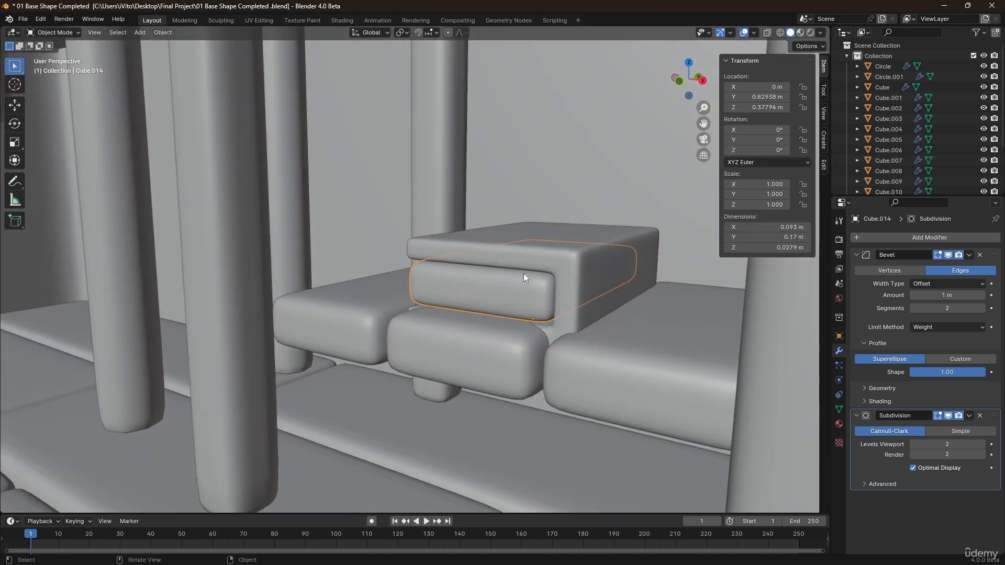
{"action": "left_click", "coordinate": [548, 256]}
{"action": "left_click", "coordinate": [527, 285]}
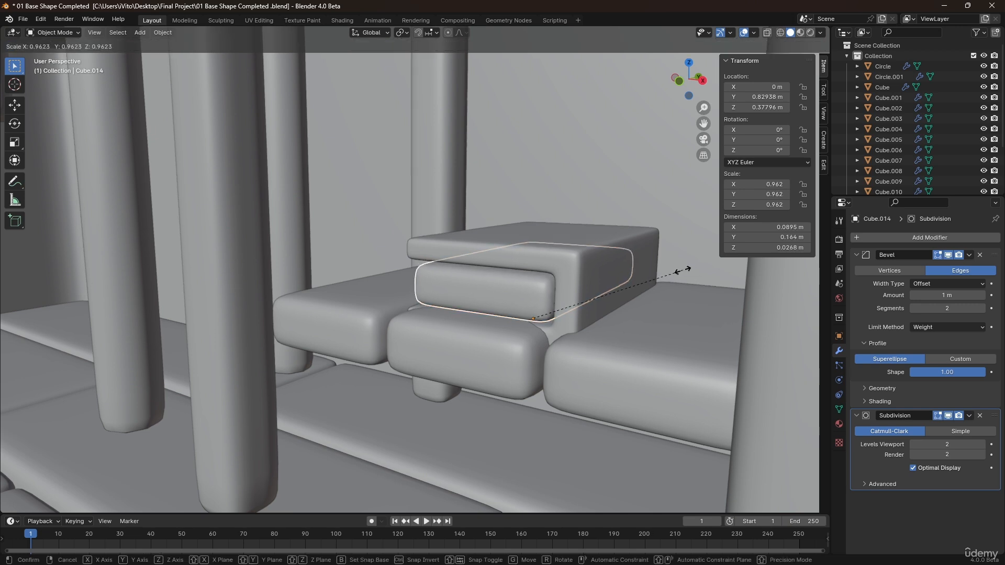
{"action": "right_click", "coordinate": [508, 286]}
{"action": "mouse_move", "coordinate": [498, 284]}
{"action": "left_click", "coordinate": [558, 293]}
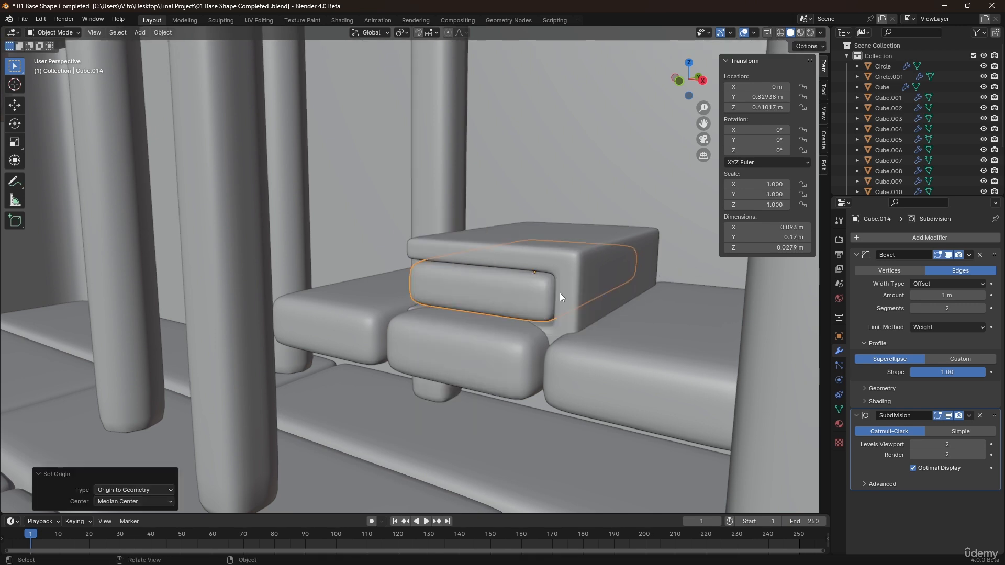
Scale the slat in X and Y only, locking Z, to about 0.972.
{"action": "key", "text": "s"}
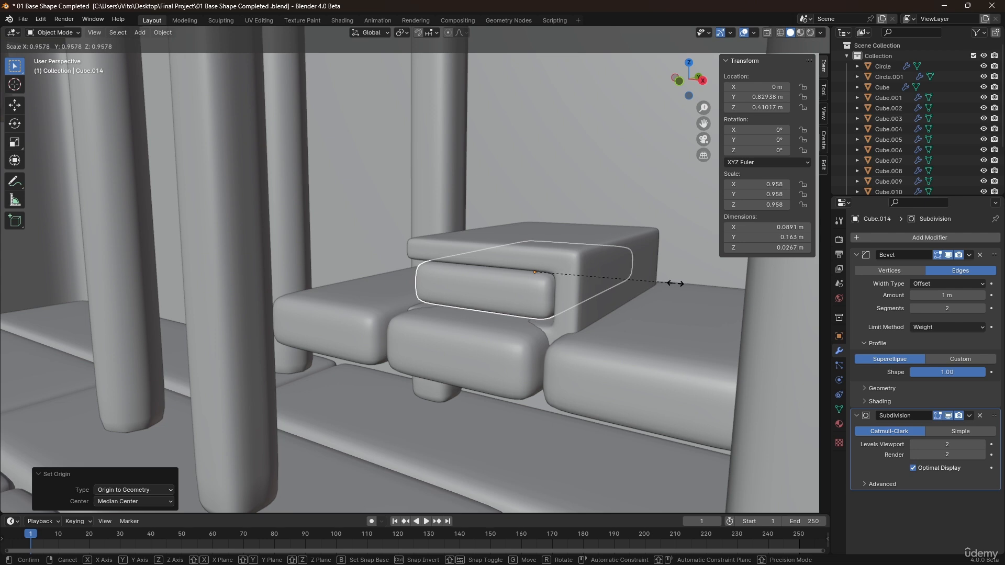
{"action": "key", "text": "shift+z"}
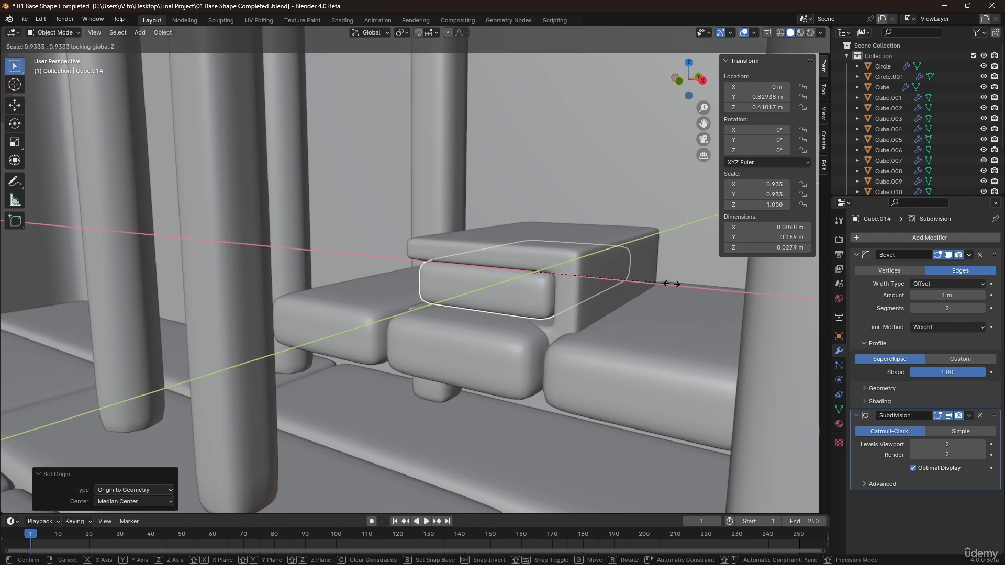
{"action": "left_click", "coordinate": [672, 283]}
{"action": "middle_click_drag", "start_coordinate": [672, 282], "coordinate": [551, 247]}
{"action": "key", "text": "s"}
{"action": "key", "text": "shift+z"}
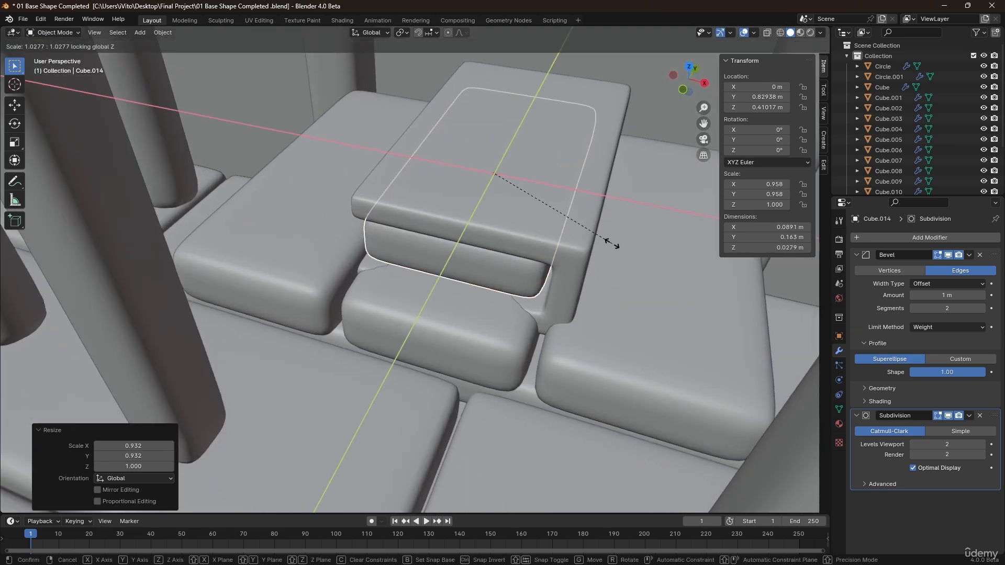
{"action": "left_click", "coordinate": [611, 253]}
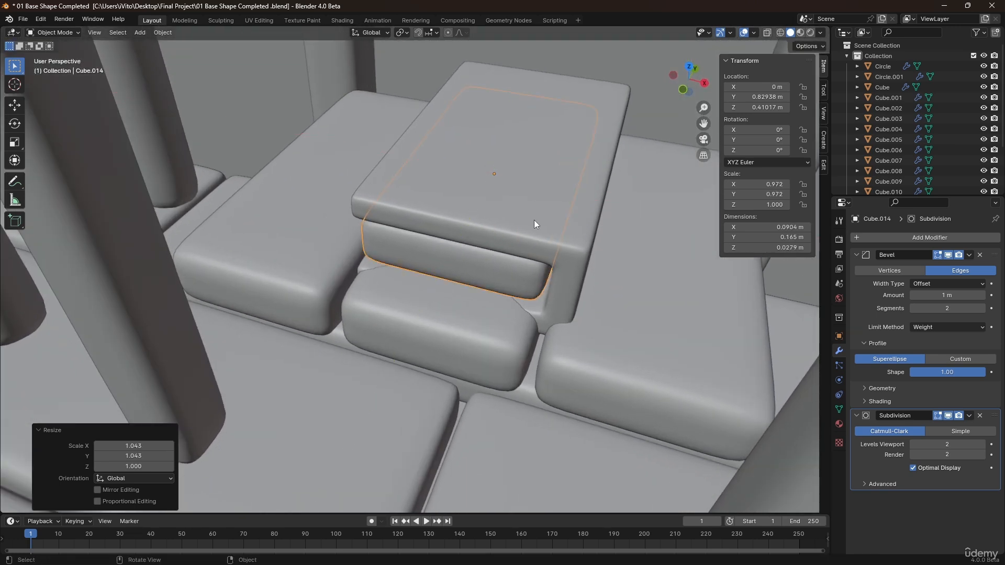
Parent the slat to the shell object.
{"action": "middle_click_drag", "start_coordinate": [483, 260], "coordinate": [481, 250]}
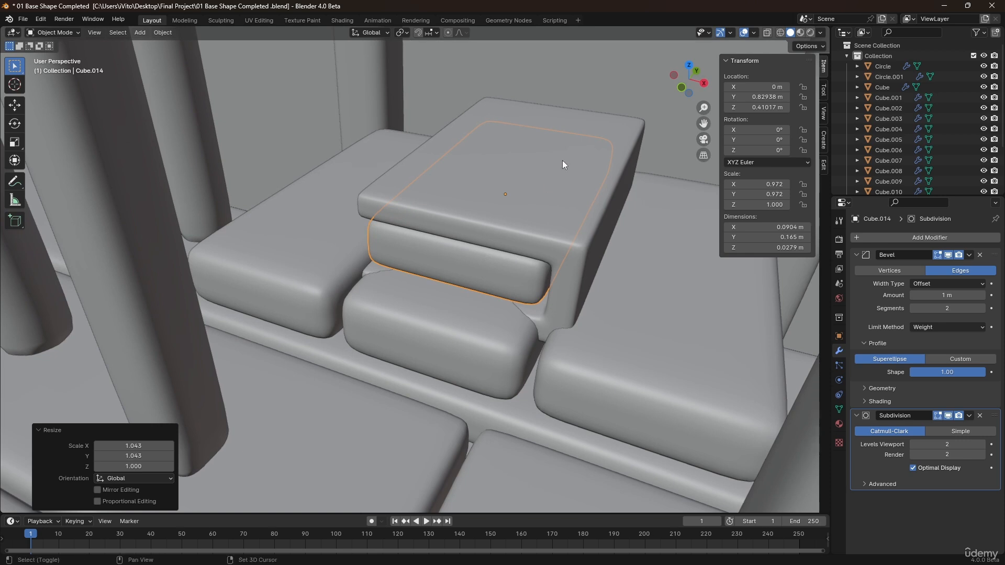
{"action": "left_click", "coordinate": [470, 184], "text": "shift"}
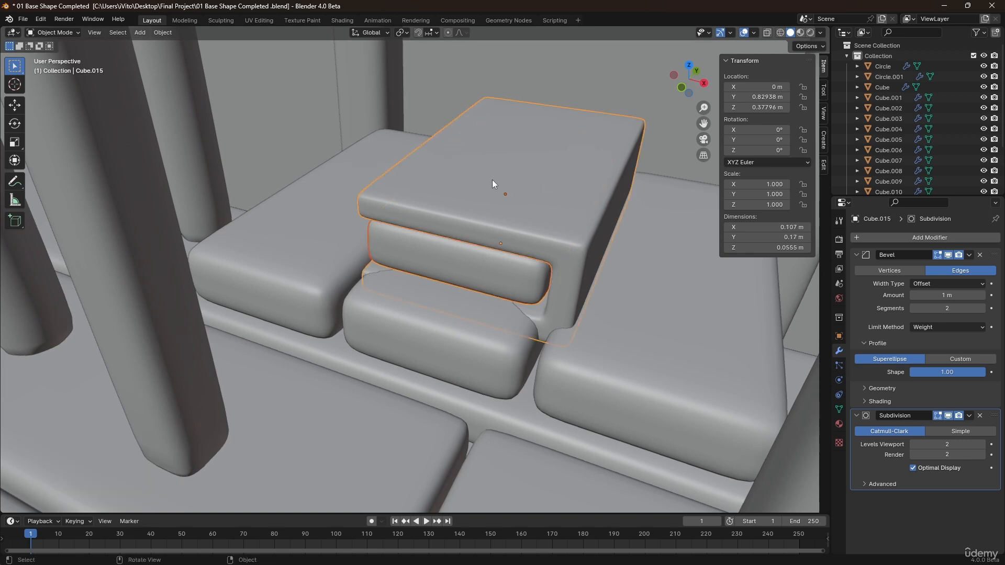
{"action": "key", "text": "ctrl+p"}
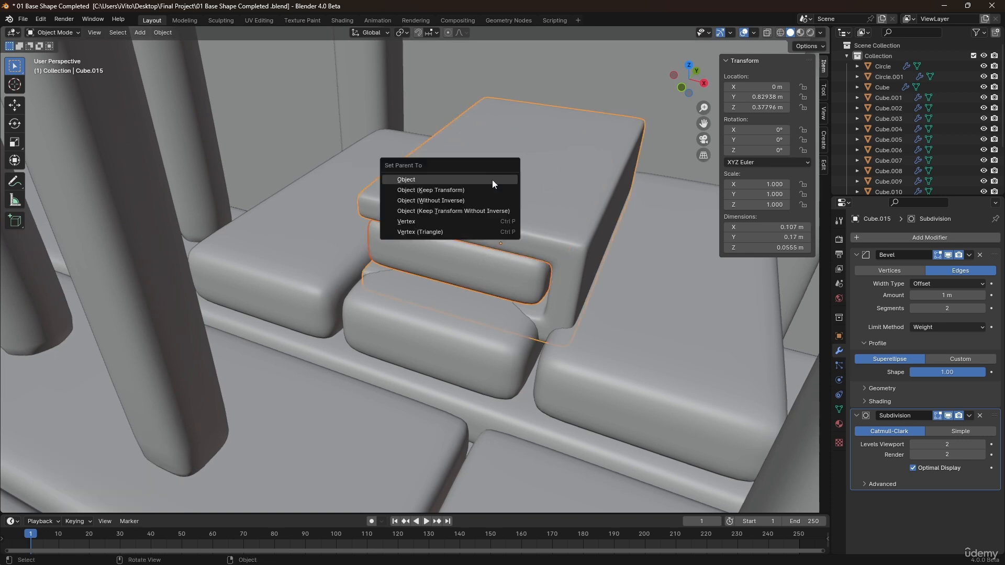
{"action": "left_click", "coordinate": [492, 180]}
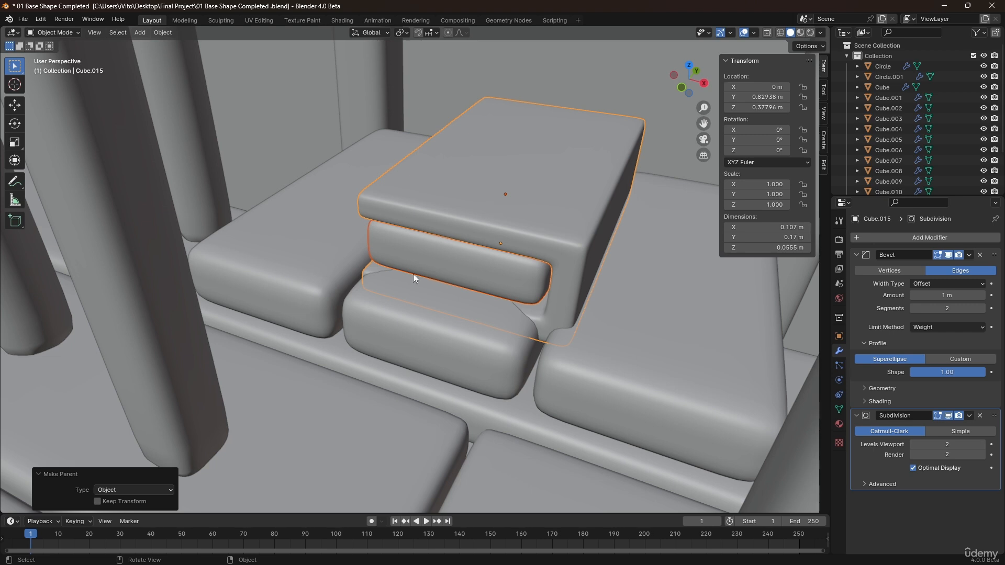
{"action": "left_click", "coordinate": [280, 227]}
{"action": "left_click", "coordinate": [489, 188]}
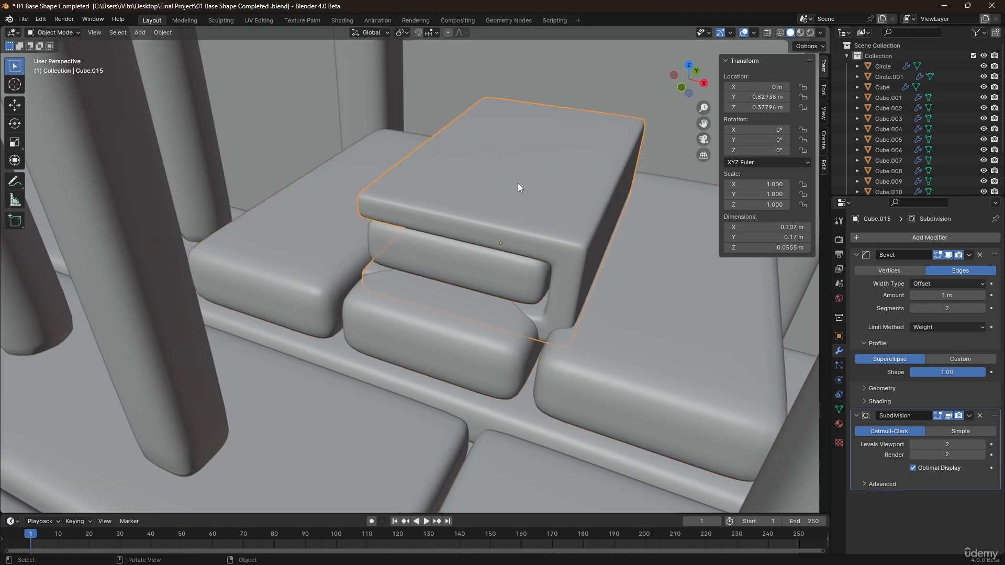
{"action": "key", "text": "g"}
{"action": "right_click", "coordinate": [505, 165]}
{"action": "scroll", "coordinate": [470, 191], "scroll_direction": "down", "scroll_amount": 3}
{"action": "middle_click_drag", "start_coordinate": [500, 169], "coordinate": [494, 221], "text": "shift"}
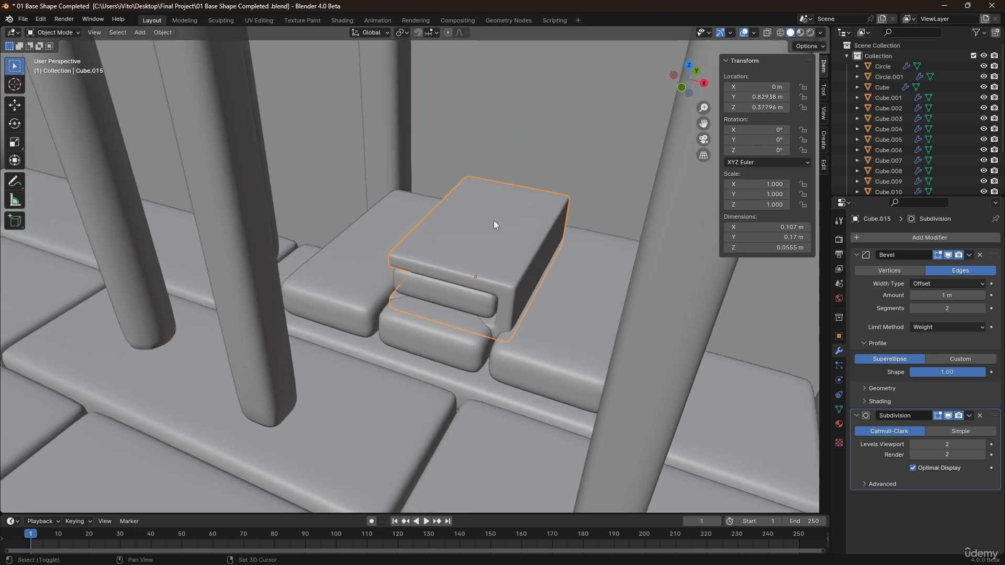
{"action": "scroll", "coordinate": [500, 224], "scroll_direction": "down", "scroll_amount": 1}
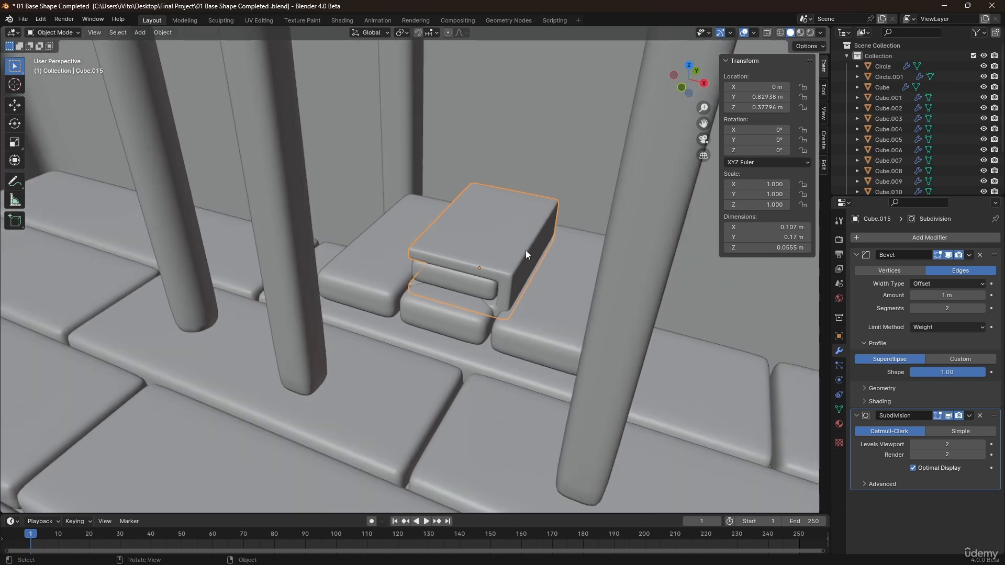
Rotate the book -90° about the X axis so it stands upright.
{"action": "key", "text": "r"}
{"action": "key", "text": "x"}
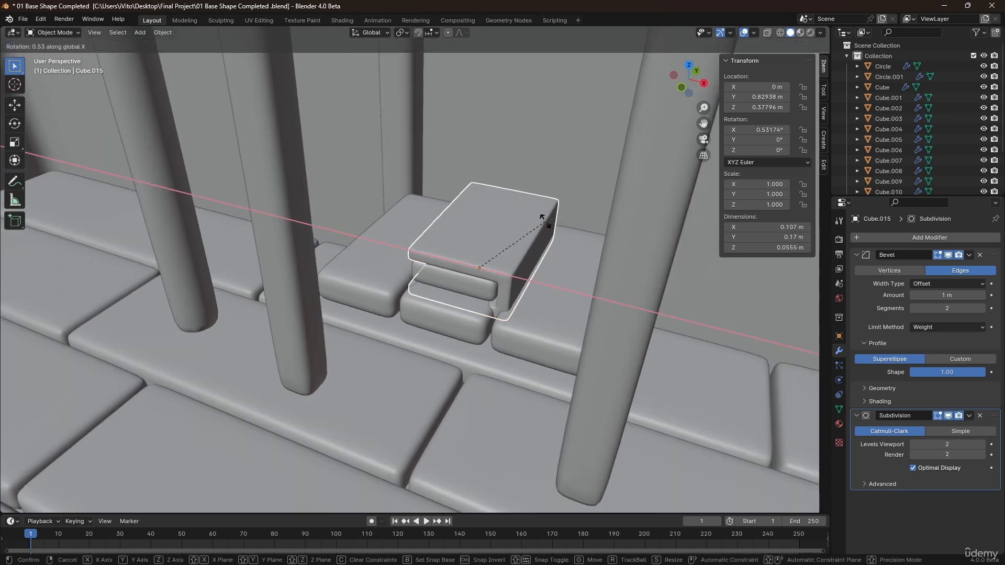
{"action": "type", "text": "90"}
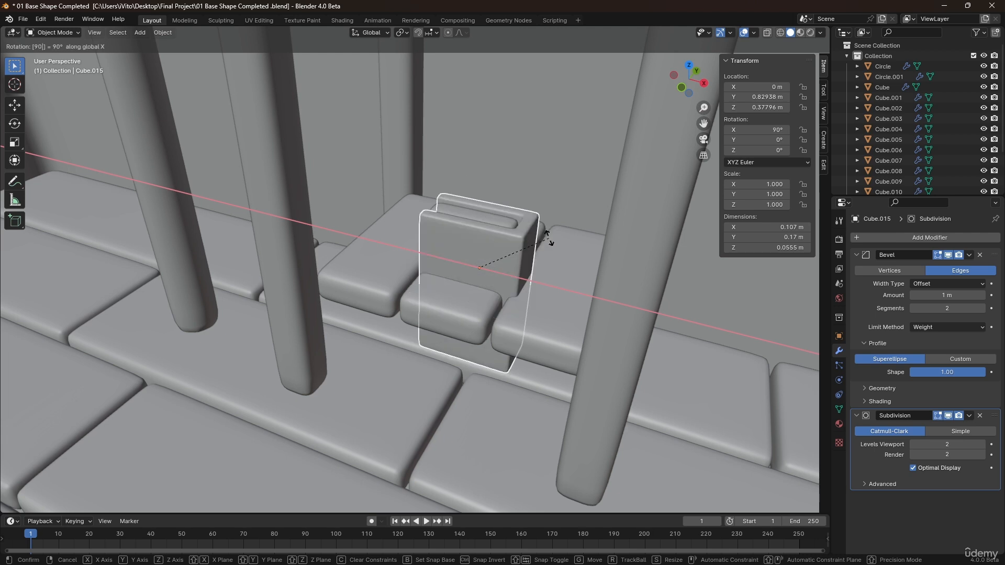
{"action": "key", "text": "minus"}
{"action": "key", "text": "Return"}
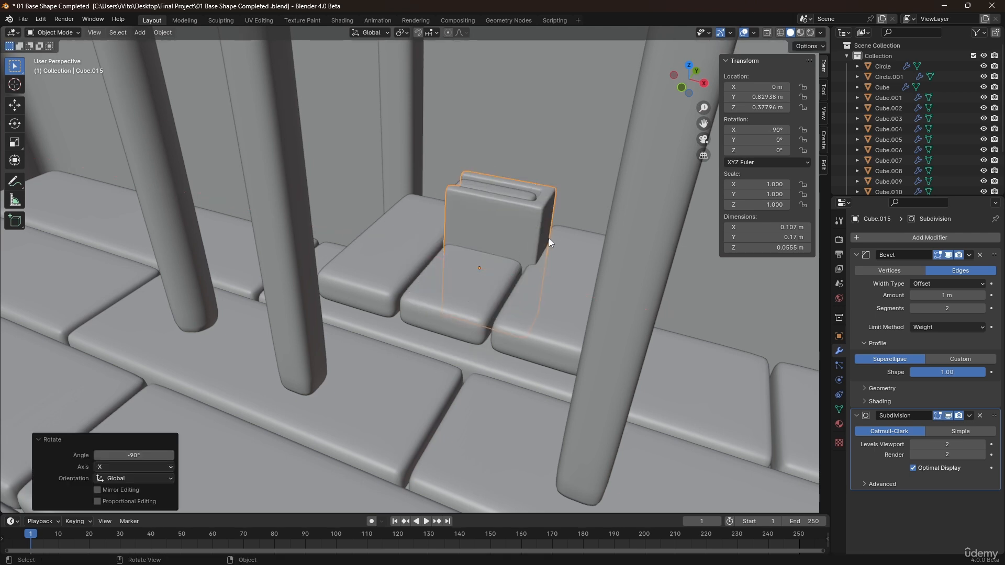
Raise the book along Z by about 0.10 m.
{"action": "middle_click_drag", "start_coordinate": [525, 212], "coordinate": [518, 231]}
{"action": "key", "text": "g"}
{"action": "key", "text": "z"}
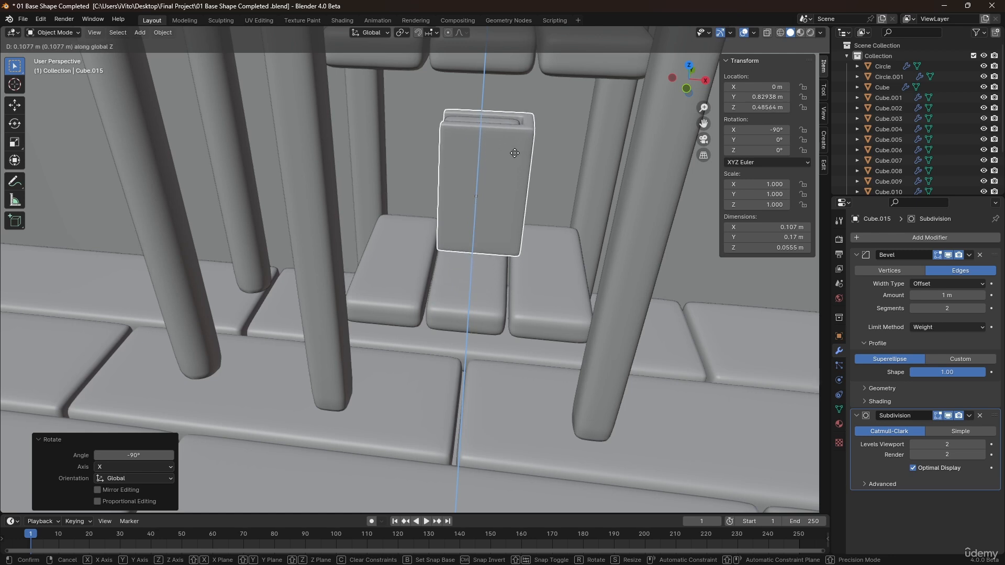
{"action": "left_click", "coordinate": [517, 159]}
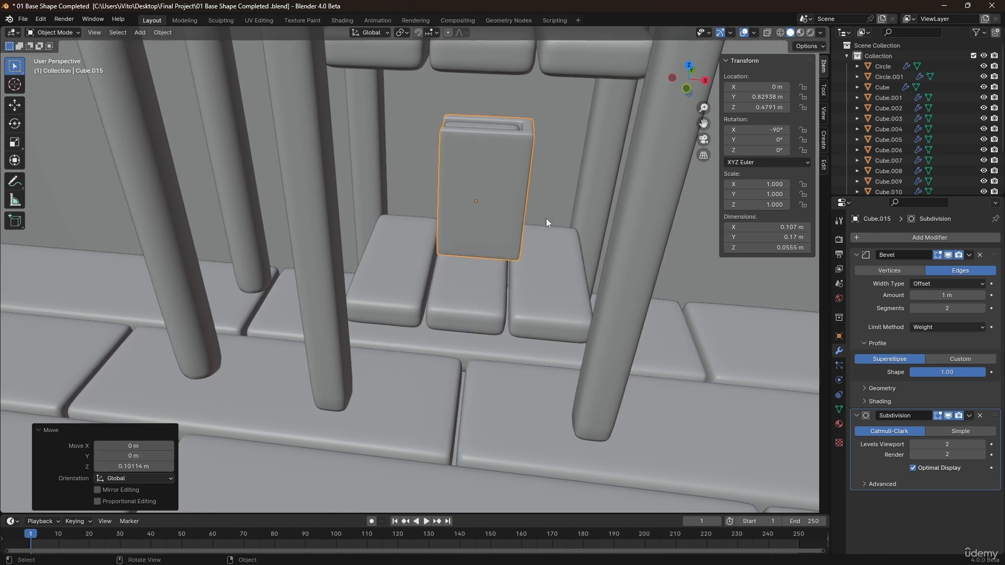
Rotate the book 90° about the Z axis.
{"action": "type", "text": "rz"}
{"action": "type", "text": "90"}
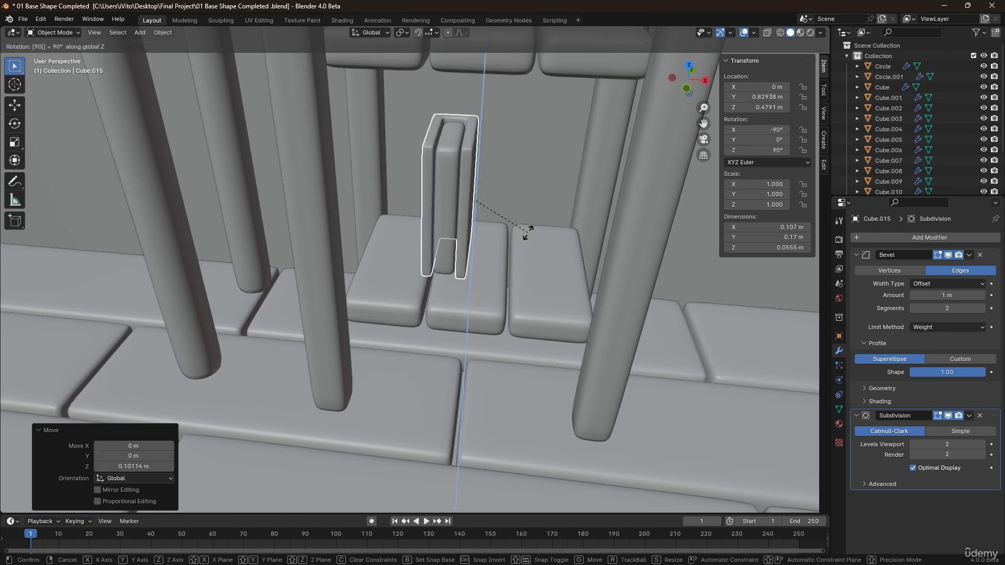
{"action": "key", "text": "Return"}
Set the book's origin to its geometry.
{"action": "right_click", "coordinate": [458, 173]}
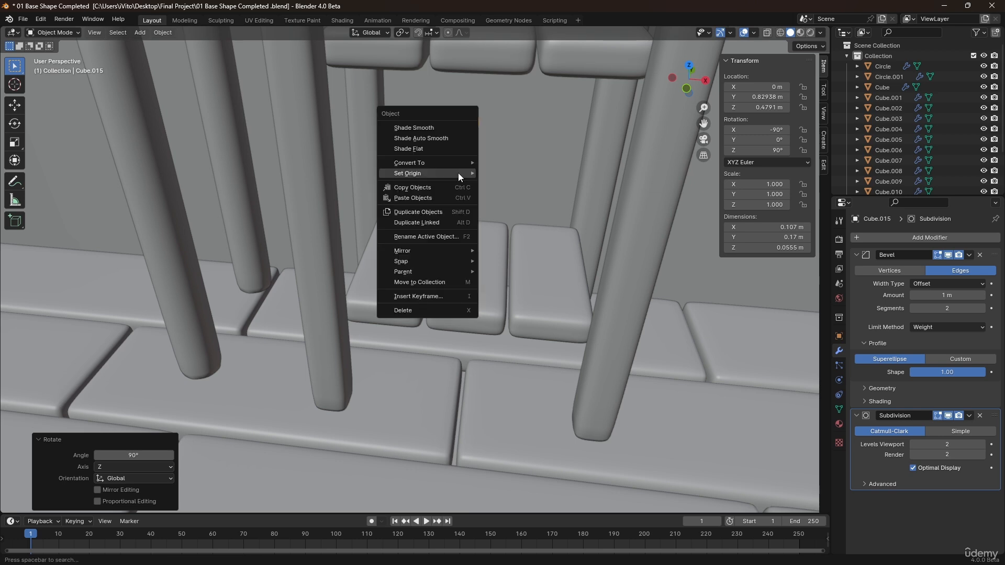
{"action": "mouse_move", "coordinate": [459, 173]}
{"action": "left_click", "coordinate": [490, 181]}
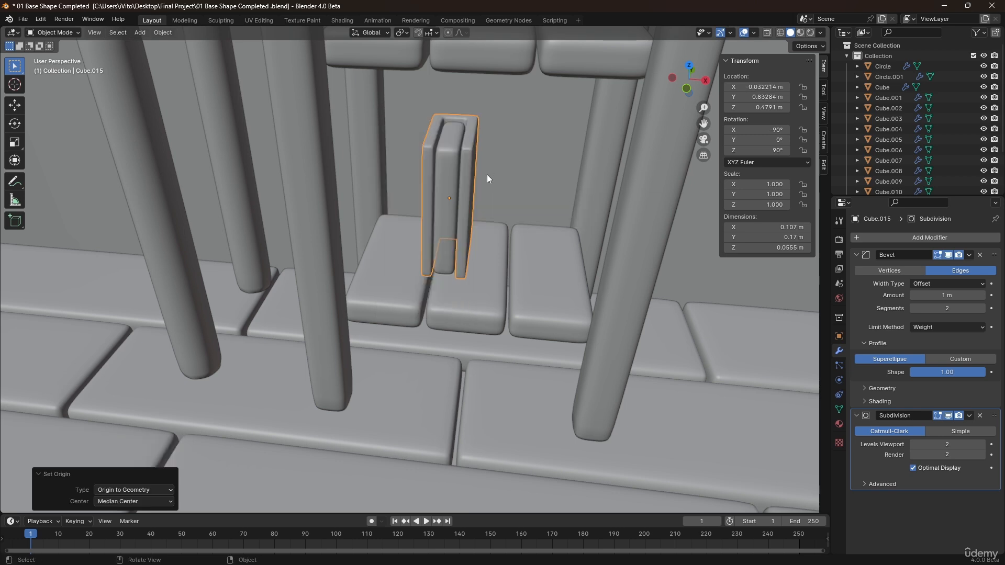
Rotate the book 180° about the Z axis.
{"action": "type", "text": "rz"}
{"action": "type", "text": "180"}
{"action": "key", "text": "Return"}
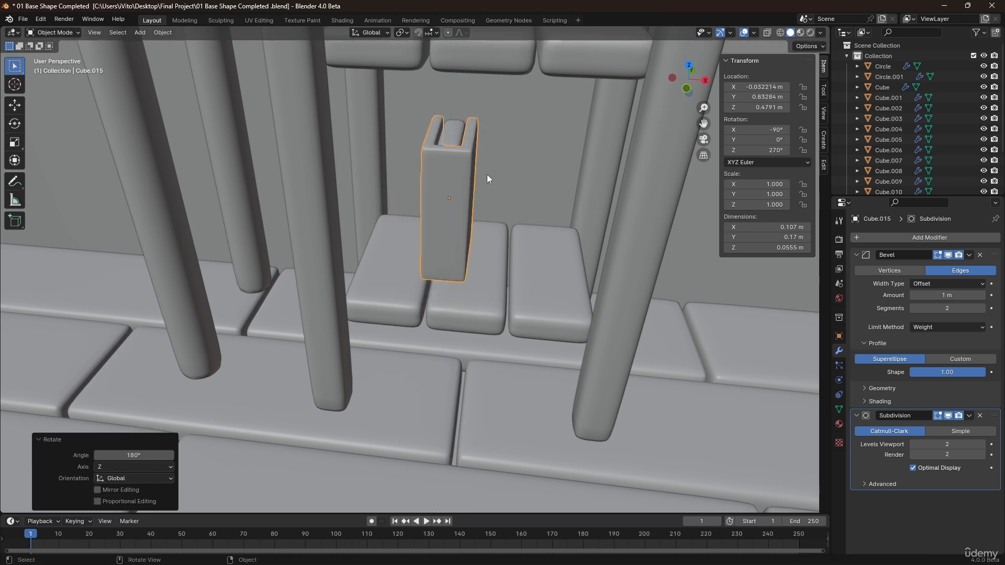
Move the book horizontally, locking Z, about -0.06 m in X and -0.04 m in Y onto the shelf.
{"action": "key", "text": "g"}
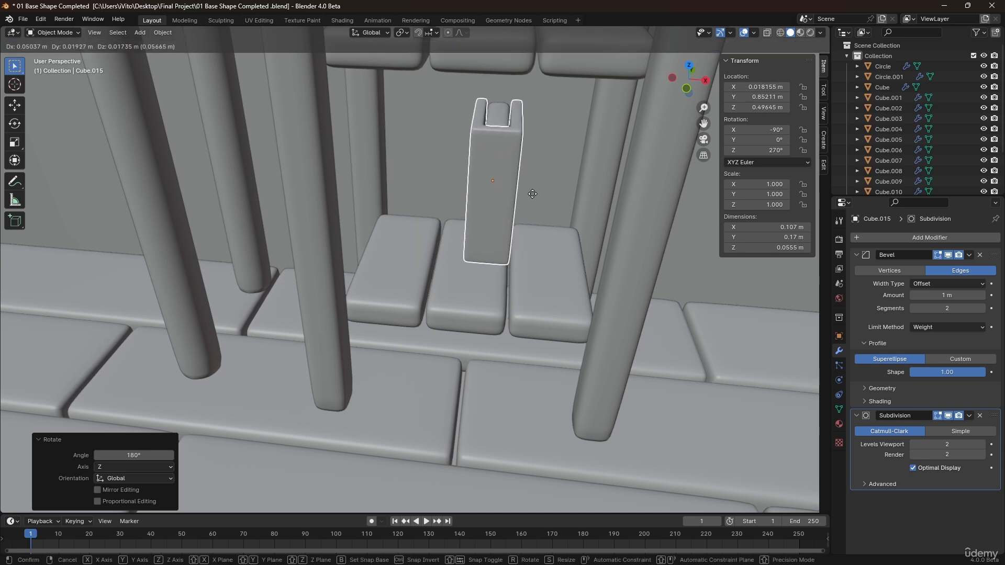
{"action": "key", "text": "shift+z"}
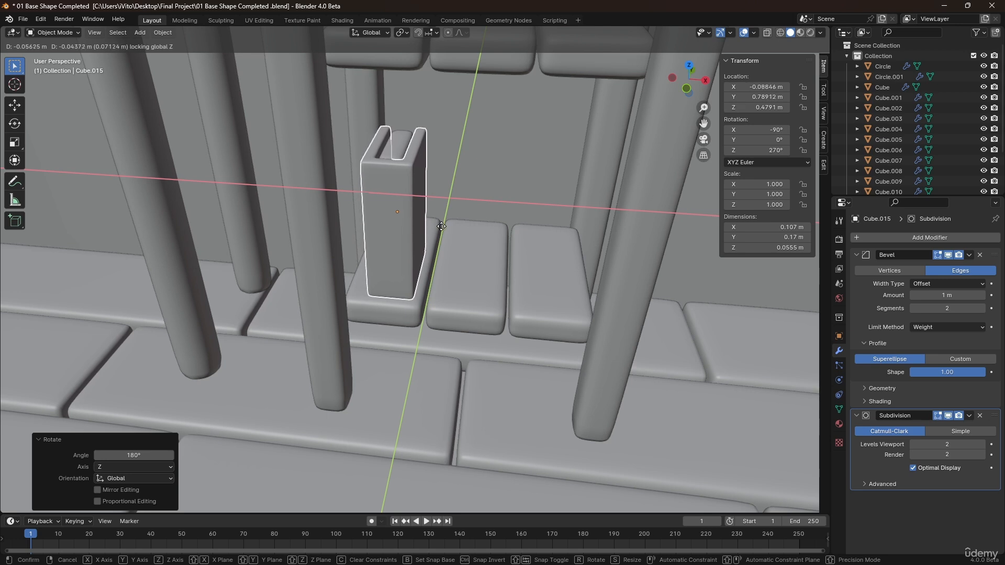
{"action": "left_click", "coordinate": [430, 241]}
{"action": "middle_click_drag", "start_coordinate": [437, 262], "coordinate": [432, 212]}
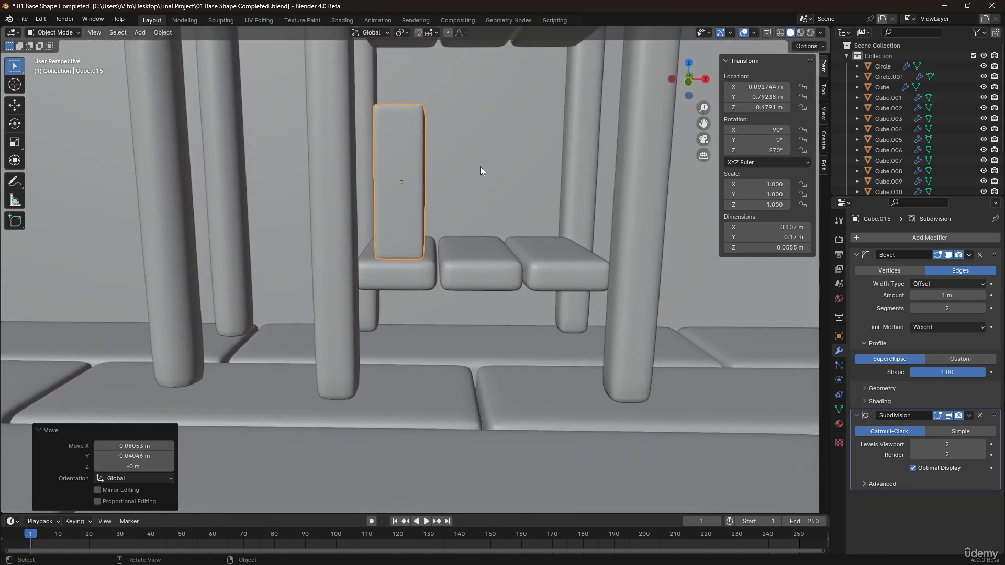
Duplicate the book and slide the copy about 0.06 m along X beside it.
{"action": "key", "text": "shift+d"}
{"action": "key", "text": "x"}
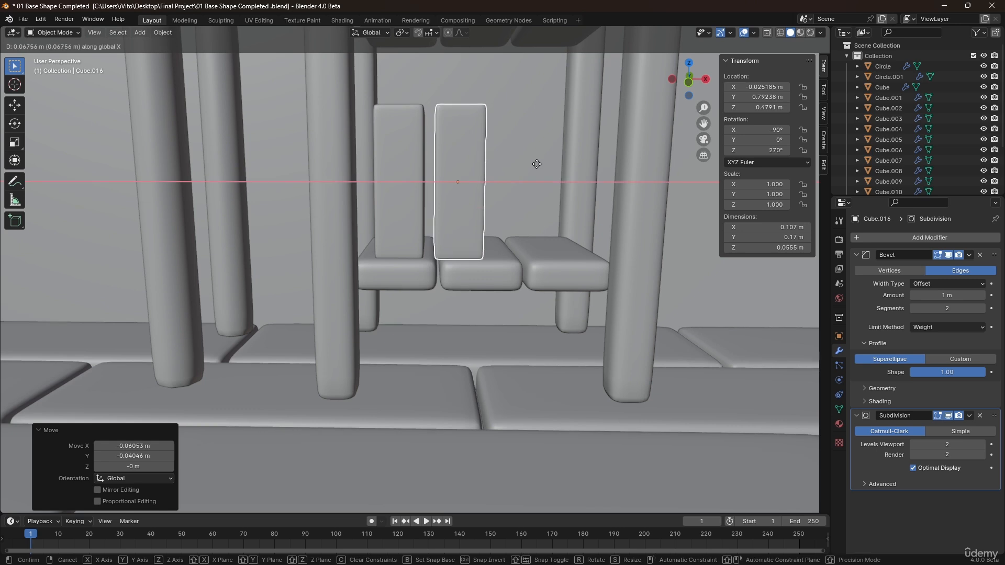
{"action": "left_click", "coordinate": [531, 166]}
Duplicate the book again and slide the copy about 0.10 m along X.
{"action": "key", "text": "shift+d"}
{"action": "key", "text": "x"}
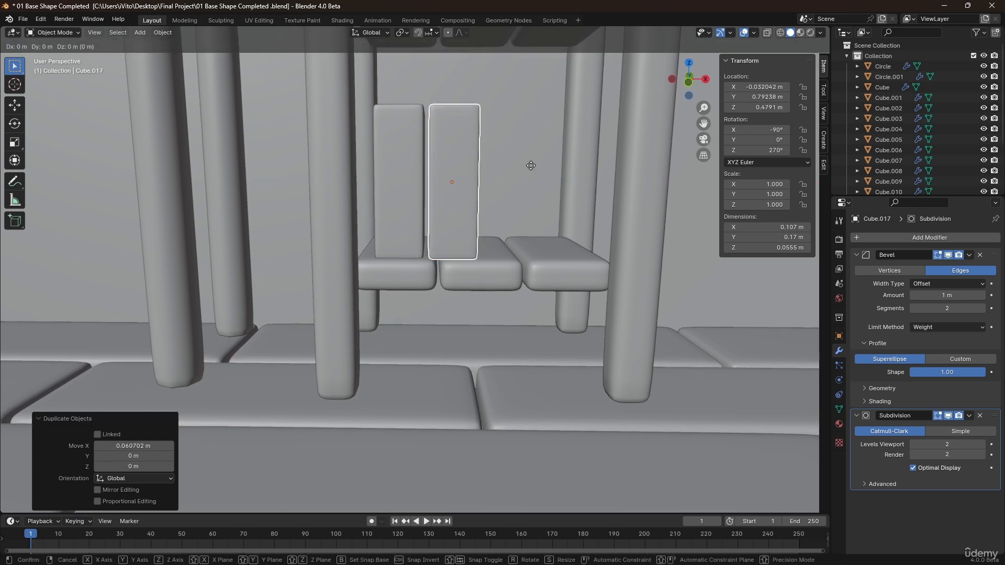
{"action": "left_click", "coordinate": [612, 180]}
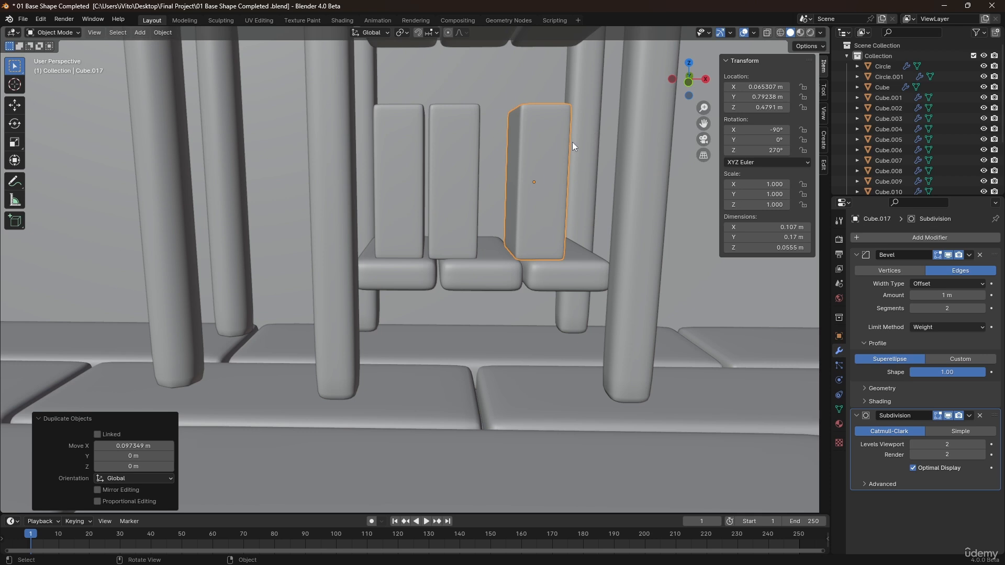
Tilt the third book about -18.8° around Y and adjust its position along X and Z.
{"action": "middle_click_drag", "start_coordinate": [573, 143], "coordinate": [547, 146]}
{"action": "key", "text": "r"}
{"action": "key", "text": "x"}
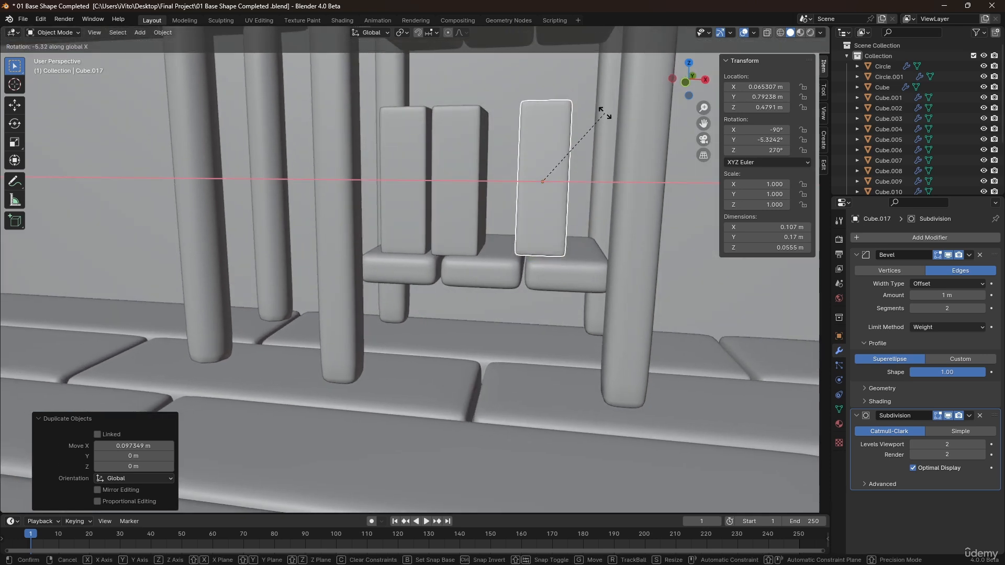
{"action": "key", "text": "y"}
{"action": "left_click", "coordinate": [582, 109]}
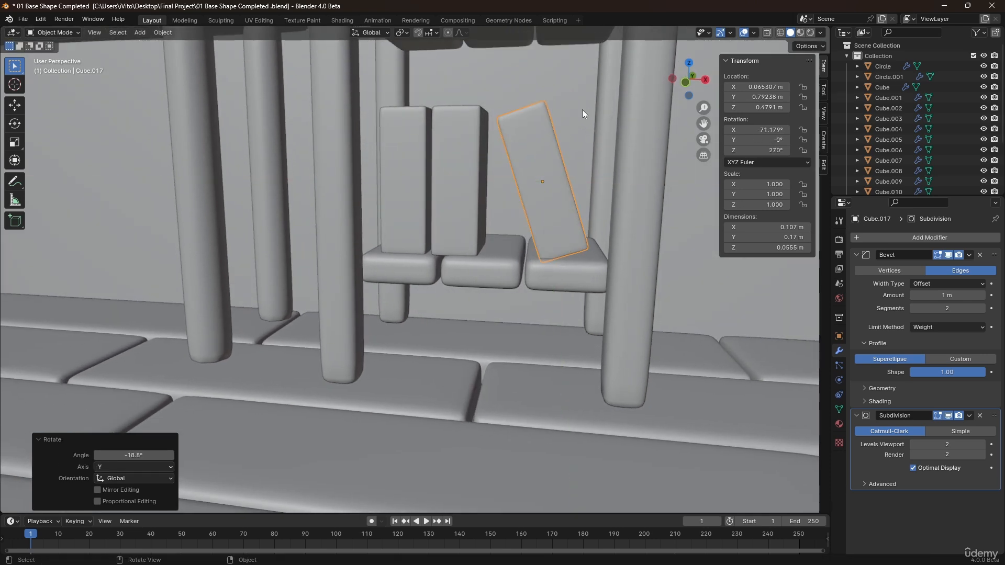
{"action": "key", "text": "g"}
{"action": "key", "text": "x"}
{"action": "left_click", "coordinate": [591, 155]}
{"action": "key", "text": "g"}
{"action": "key", "text": "z"}
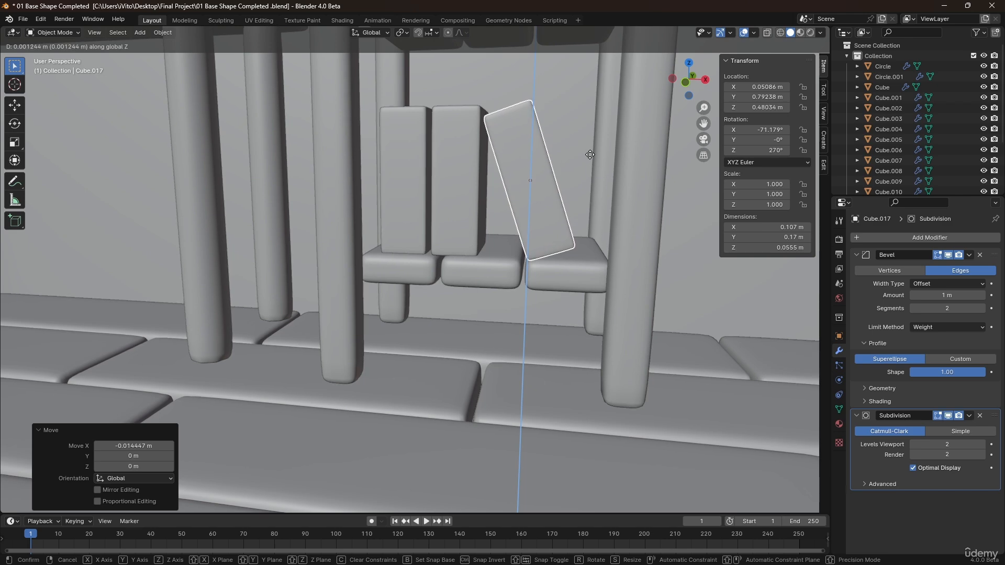
{"action": "left_click", "coordinate": [590, 155]}
Duplicate the first book's page slat about 0.06 m along X into the second book.
{"action": "middle_click_drag", "start_coordinate": [587, 162], "coordinate": [476, 268]}
{"action": "left_click", "coordinate": [441, 269], "text": "shift"}
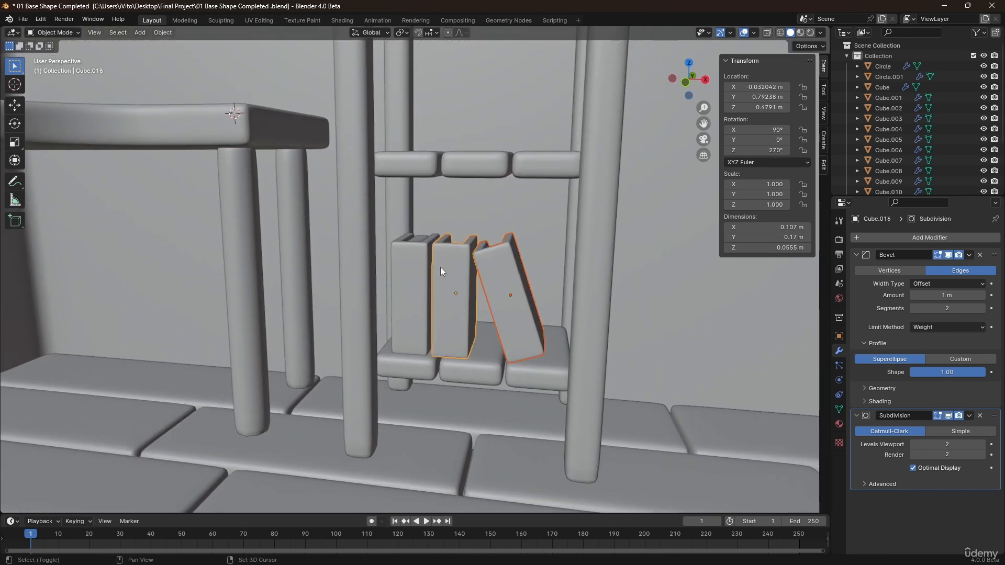
{"action": "middle_click_drag", "start_coordinate": [460, 196], "coordinate": [470, 258], "text": "shift"}
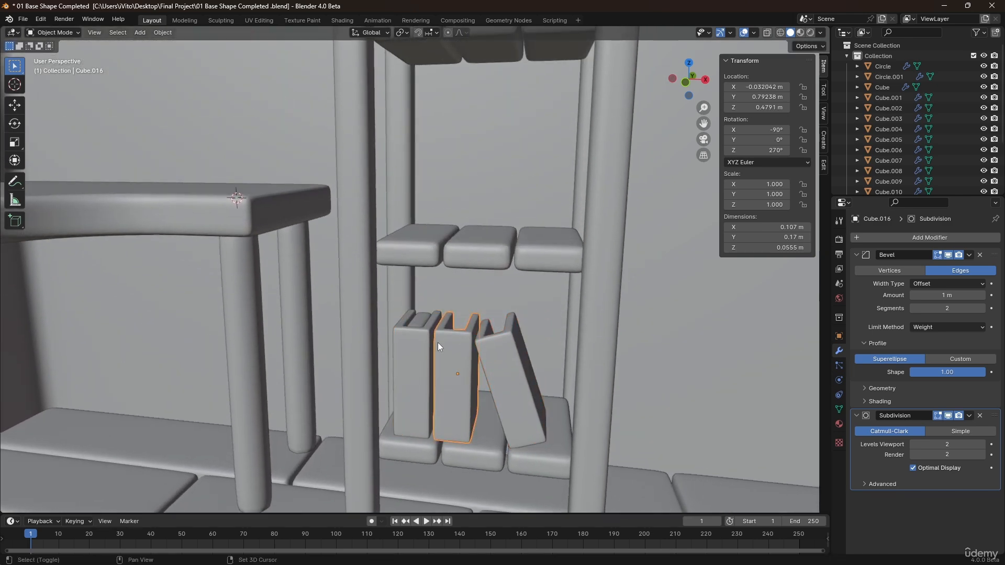
{"action": "middle_click_drag", "start_coordinate": [438, 342], "coordinate": [447, 388]}
{"action": "scroll", "coordinate": [456, 341], "scroll_direction": "up", "scroll_amount": 4}
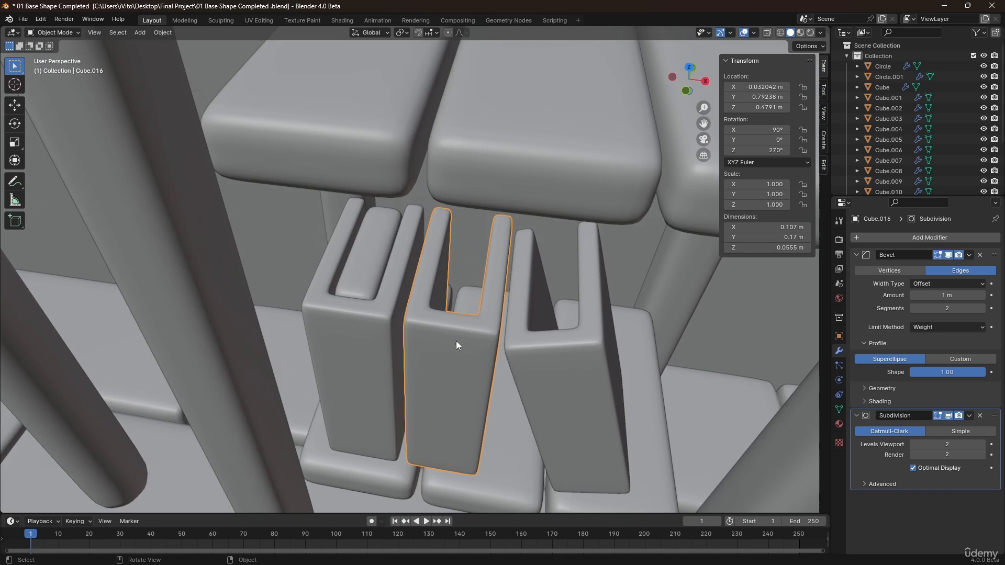
{"action": "left_click", "coordinate": [381, 259]}
{"action": "middle_click_drag", "start_coordinate": [419, 335], "coordinate": [403, 272], "text": "shift"}
{"action": "left_click", "coordinate": [434, 273]}
{"action": "left_click", "coordinate": [360, 210]}
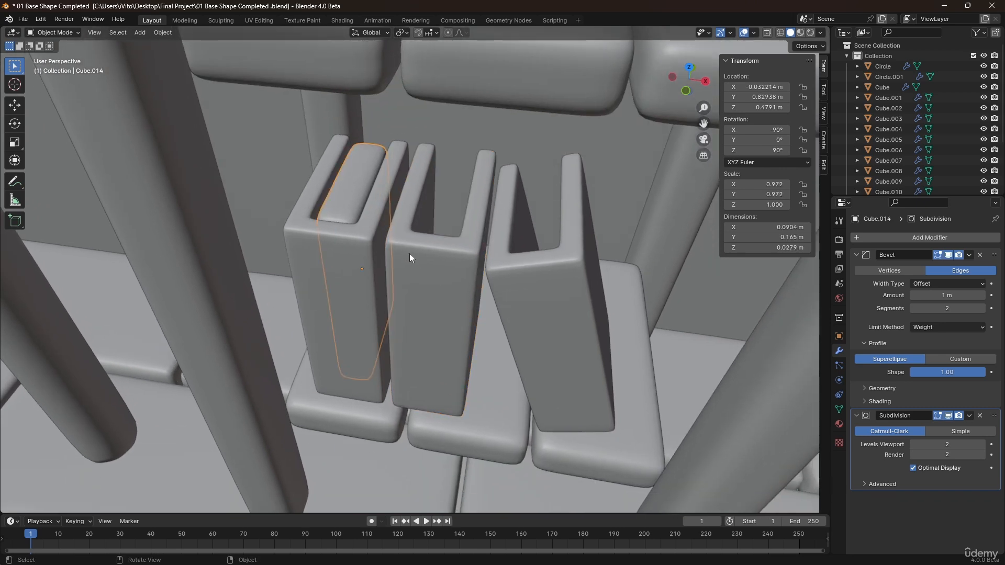
{"action": "key", "text": "shift+d"}
{"action": "key", "text": "x"}
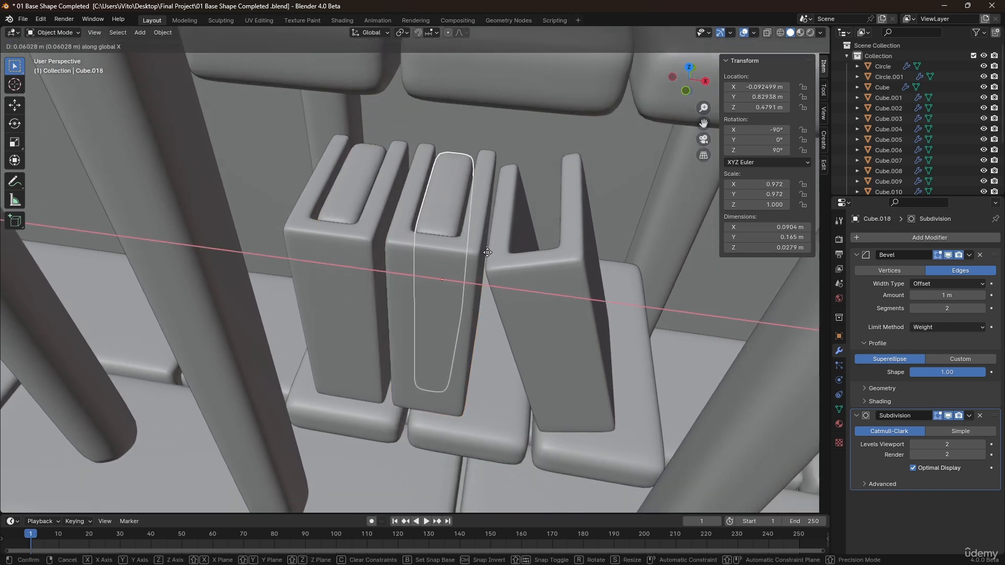
{"action": "left_click", "coordinate": [486, 255]}
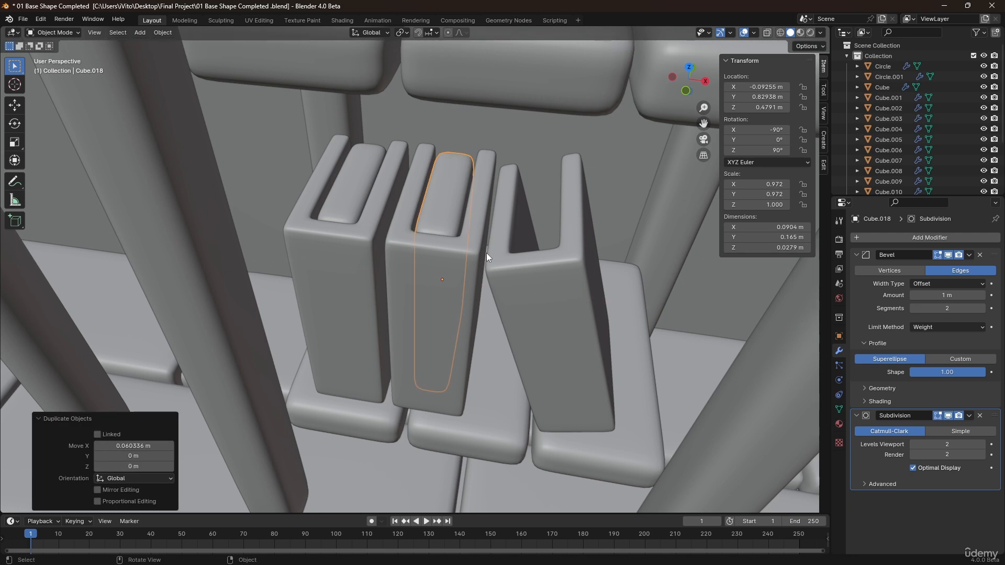
Delete the tilted third book.
{"action": "left_click", "coordinate": [498, 265]}
{"action": "key", "text": "Delete"}
Duplicate the second book and move the copy about 0.09 m along X.
{"action": "left_click", "coordinate": [446, 214]}
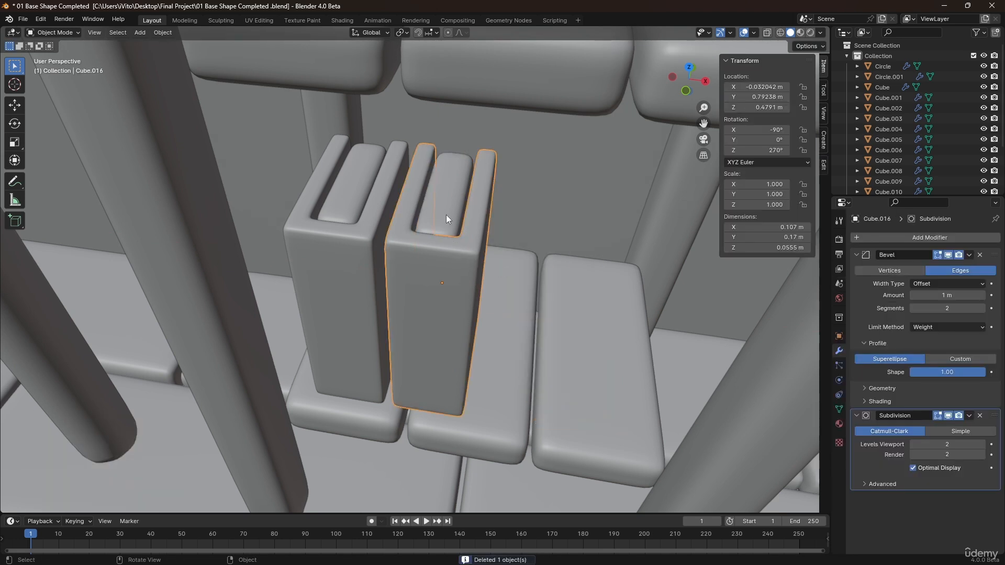
{"action": "left_click", "coordinate": [446, 215]}
{"action": "left_click", "coordinate": [451, 275], "text": "shift"}
{"action": "key", "text": "shift+d"}
{"action": "right_click", "coordinate": [473, 258]}
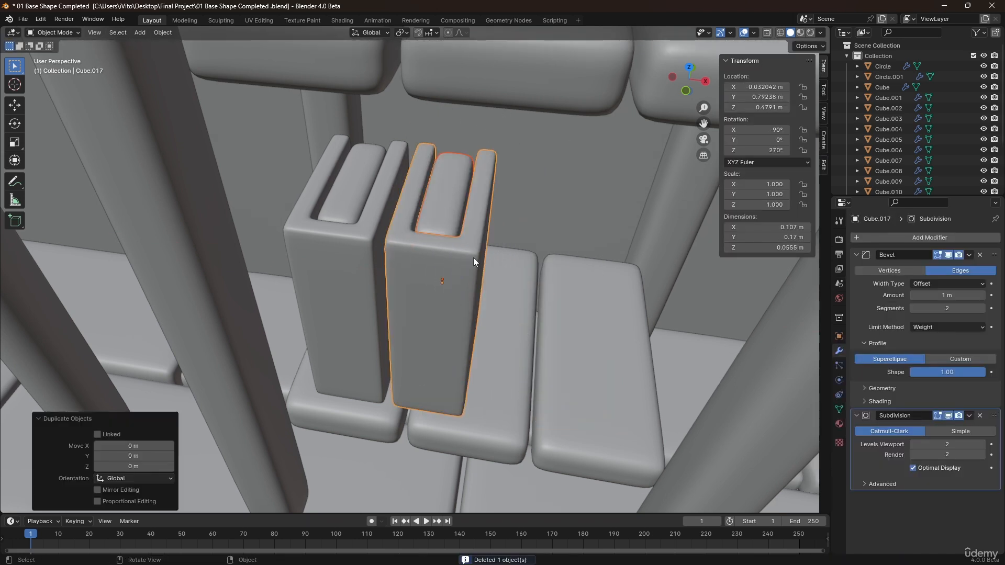
{"action": "key", "text": "g"}
{"action": "key", "text": "x"}
{"action": "left_click", "coordinate": [599, 289]}
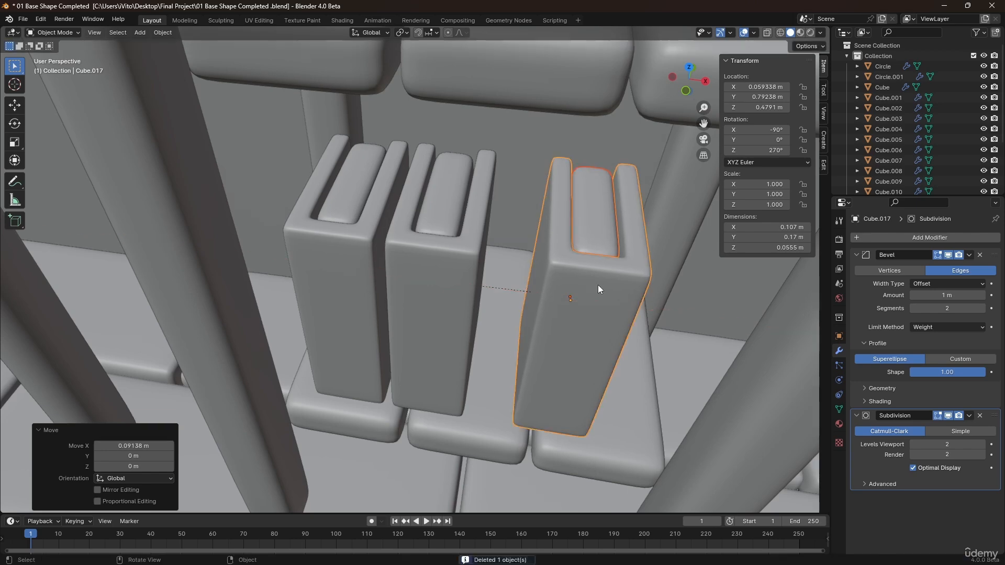
Tilt the third book -25.2° about Y and nudge it slightly along X and Z against its neighbour.
{"action": "key", "text": "r"}
{"action": "key", "text": "y"}
{"action": "left_click", "coordinate": [582, 281]}
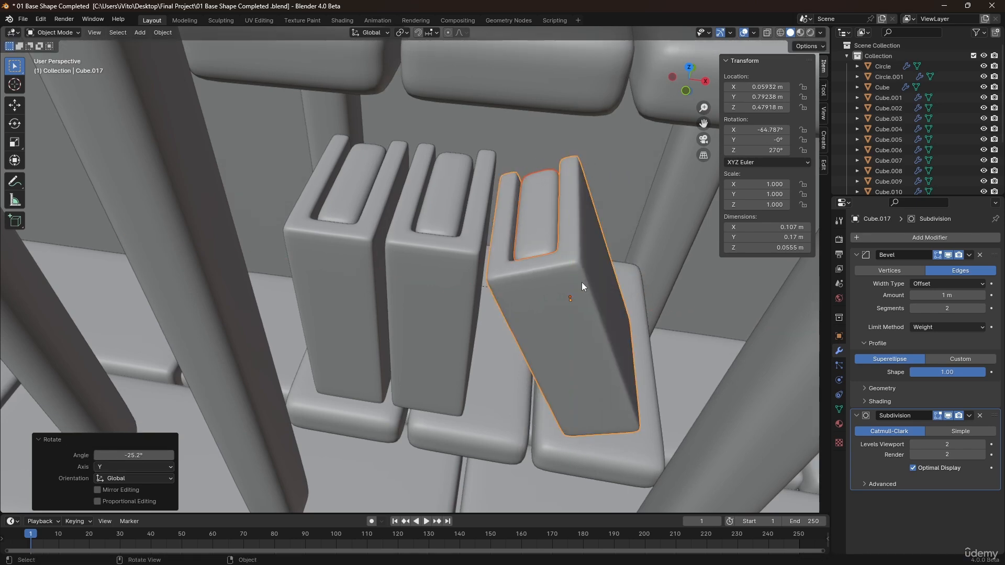
{"action": "middle_click_drag", "start_coordinate": [582, 282], "coordinate": [574, 245]}
{"action": "scroll", "coordinate": [575, 245], "scroll_direction": "down", "scroll_amount": 3}
{"action": "key", "text": "g"}
{"action": "key", "text": "x"}
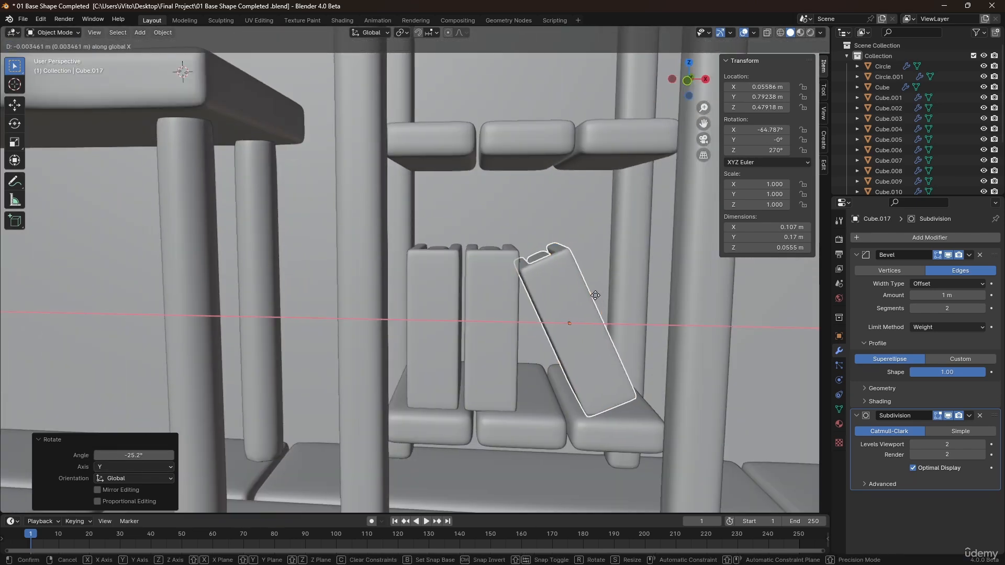
{"action": "left_click", "coordinate": [547, 317]}
{"action": "key", "text": "g"}
{"action": "key", "text": "z"}
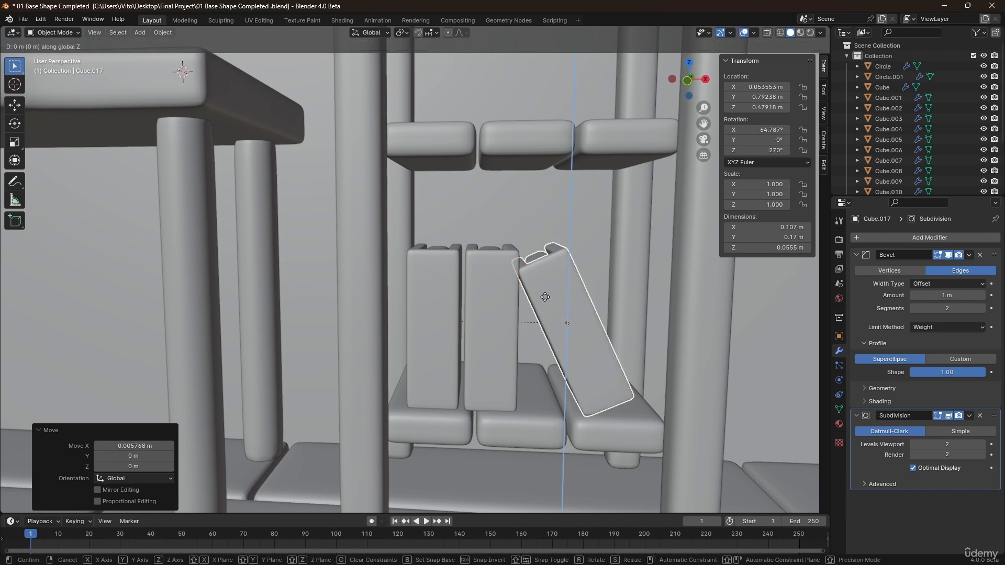
{"action": "left_click", "coordinate": [542, 294]}
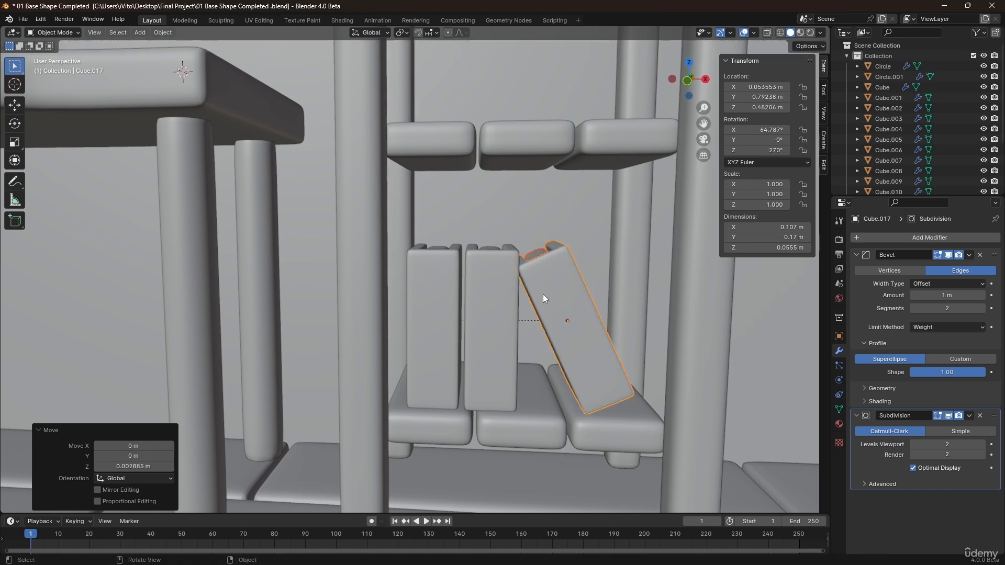
Select the first two books and duplicate them upward about 0.29 m along Z onto the next shelf.
{"action": "middle_click_drag", "start_coordinate": [542, 294], "coordinate": [506, 265]}
{"action": "left_click", "coordinate": [505, 256]}
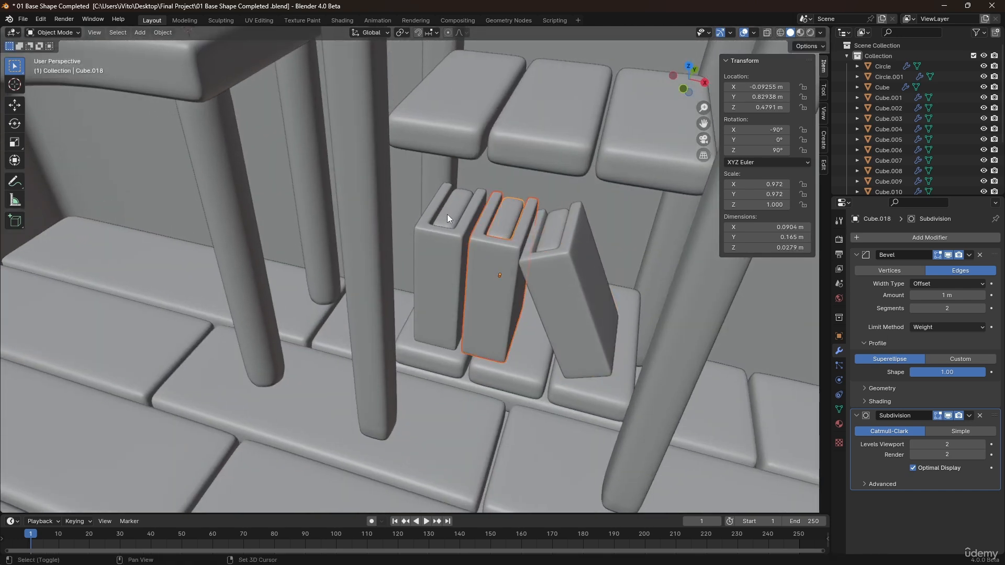
{"action": "left_click", "coordinate": [443, 246], "text": "shift"}
{"action": "middle_click_drag", "start_coordinate": [442, 259], "coordinate": [460, 278]}
{"action": "key", "text": "shift+d"}
{"action": "key", "text": "z"}
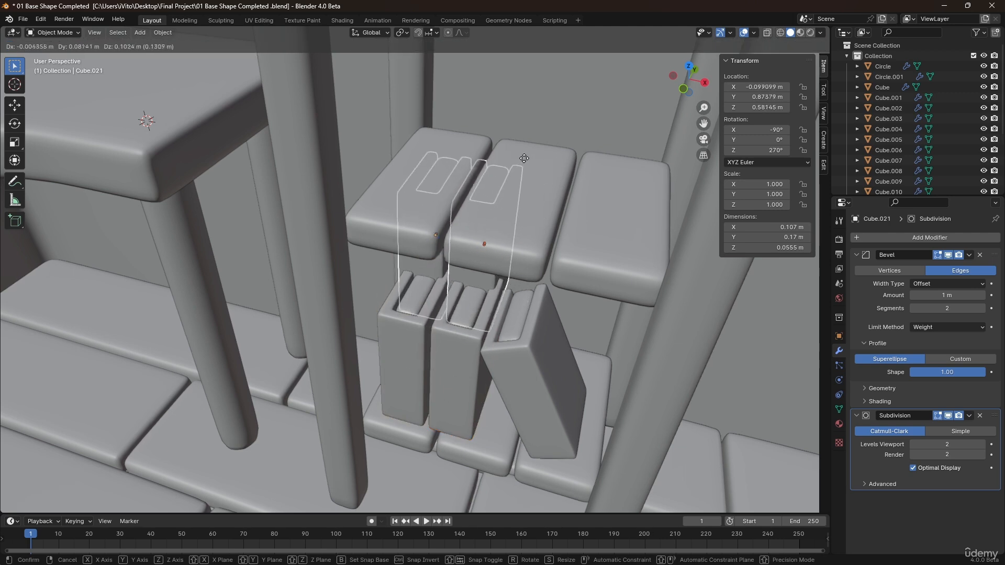
{"action": "left_click", "coordinate": [521, 47]}
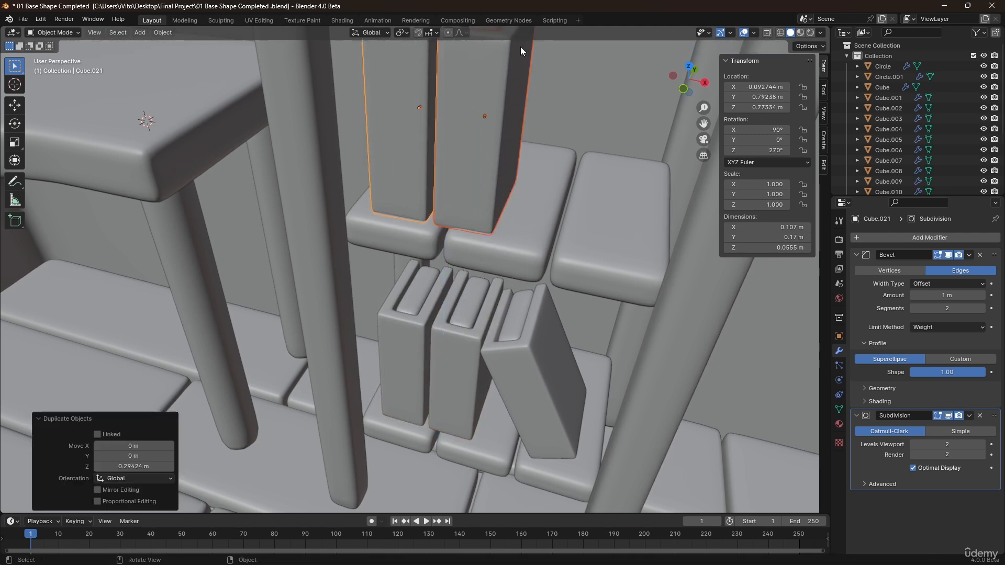
Rotate the duplicated pair of books 90° about Y so they lie flat on the upper shelf.
{"action": "middle_click_drag", "start_coordinate": [521, 46], "coordinate": [489, 165]}
{"action": "key", "text": "r"}
{"action": "key", "text": "x"}
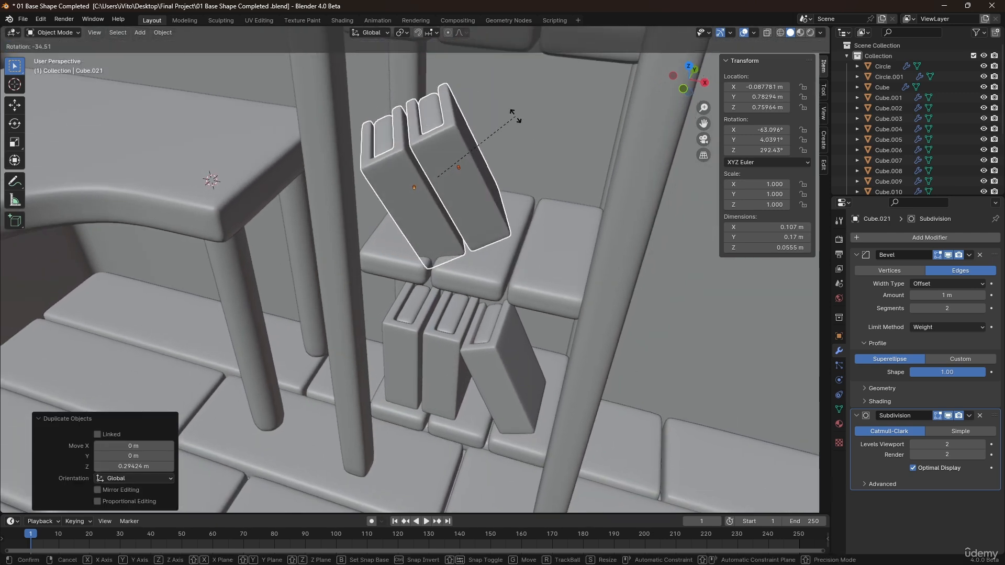
{"action": "type", "text": "y90"}
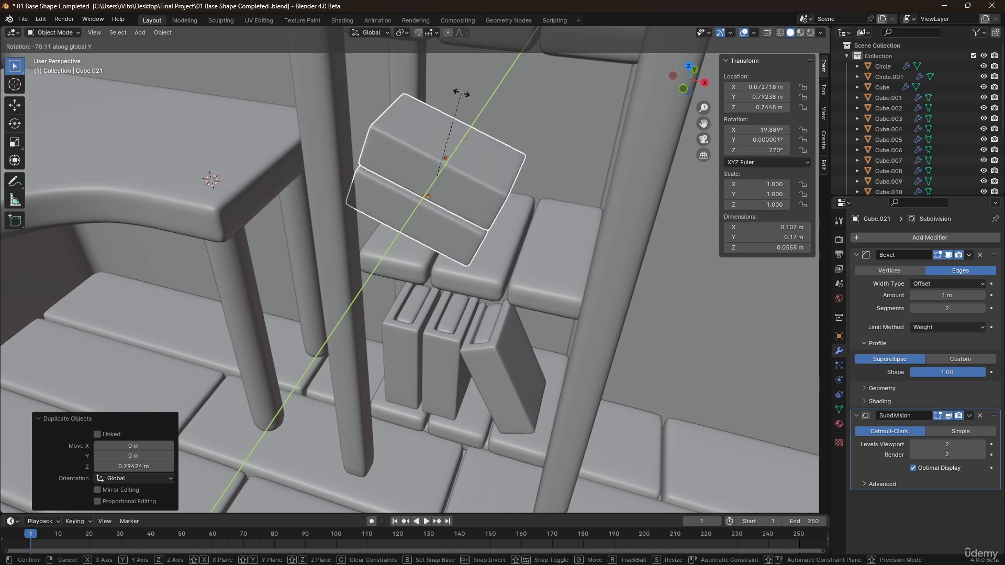
{"action": "key", "text": "Return"}
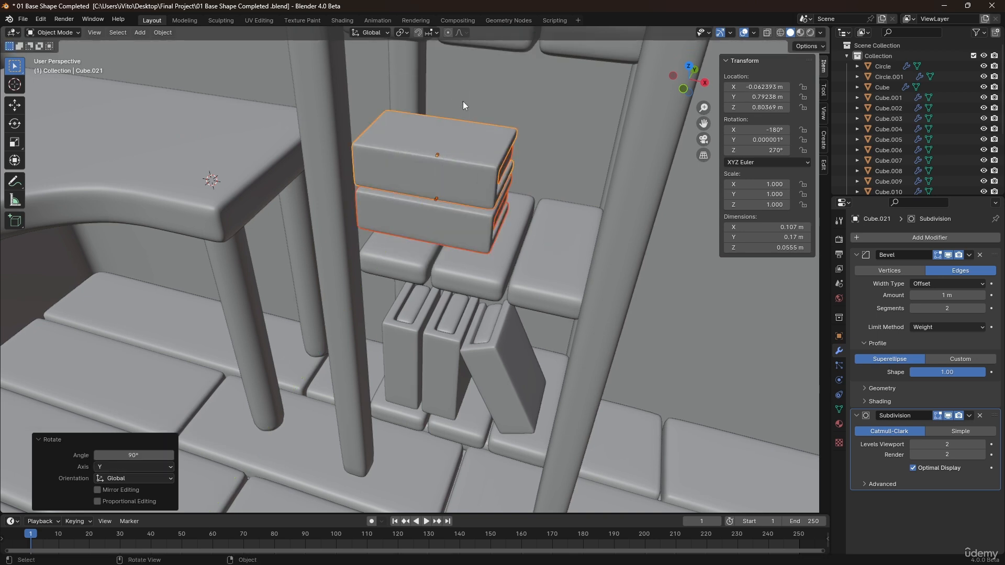
Lower the flat book pair about 0.025 m along Z and shift it about 0.076 m along X.
{"action": "key", "text": "g"}
{"action": "key", "text": "z"}
{"action": "left_click", "coordinate": [465, 119]}
{"action": "key", "text": "g"}
{"action": "key", "text": "x"}
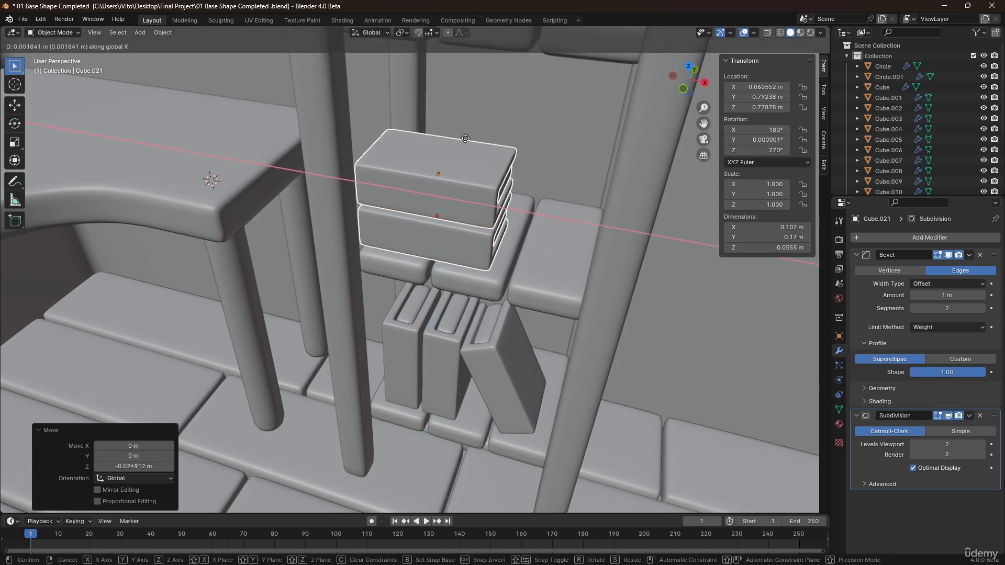
{"action": "left_click", "coordinate": [521, 157]}
Rotate the flat book pair -54.8° about Z and slide it about -0.024 m in X and 0.049 m in Y.
{"action": "key", "text": "r"}
{"action": "key", "text": "z"}
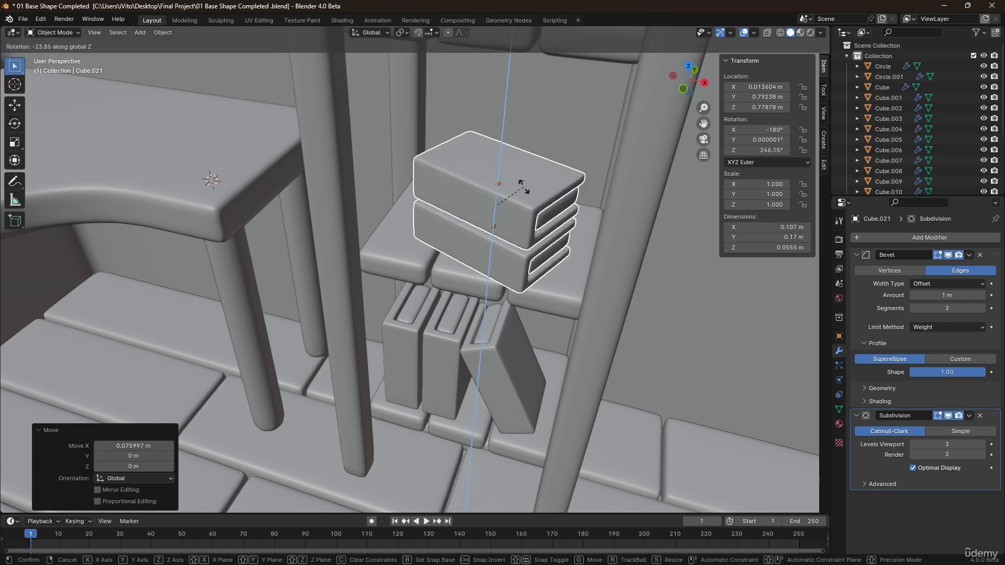
{"action": "left_click", "coordinate": [529, 224]}
{"action": "key", "text": "g"}
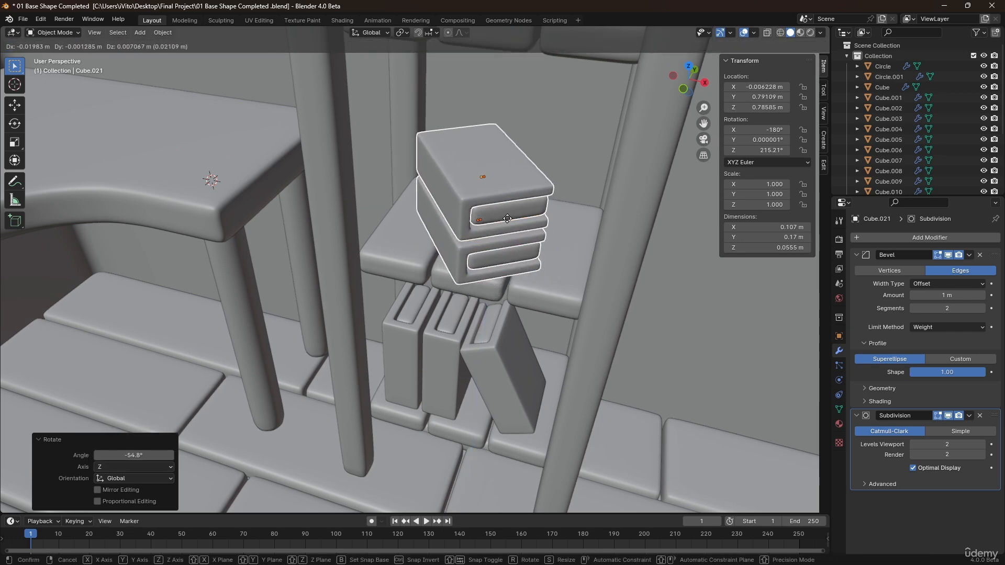
{"action": "key", "text": "shift+z"}
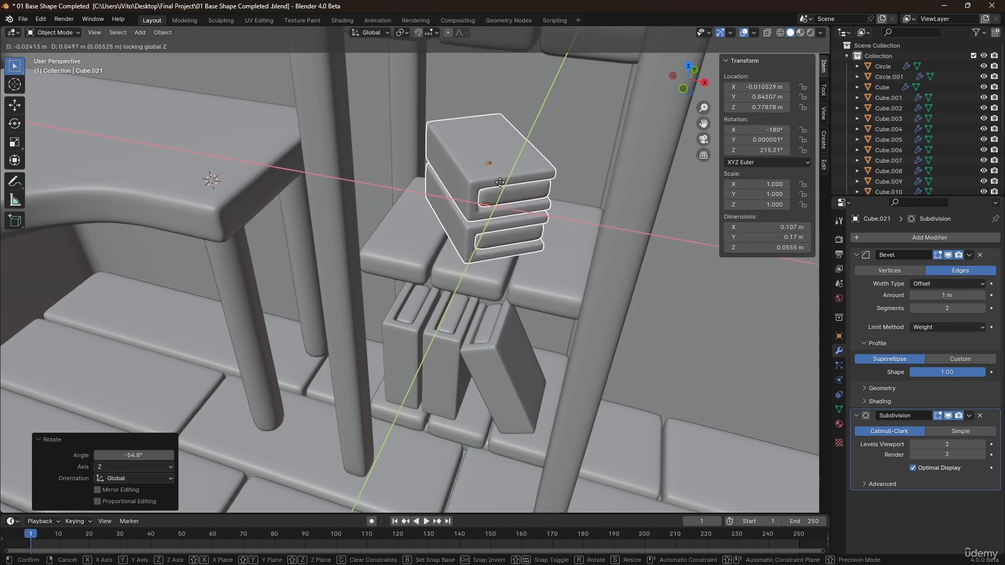
{"action": "left_click", "coordinate": [506, 202]}
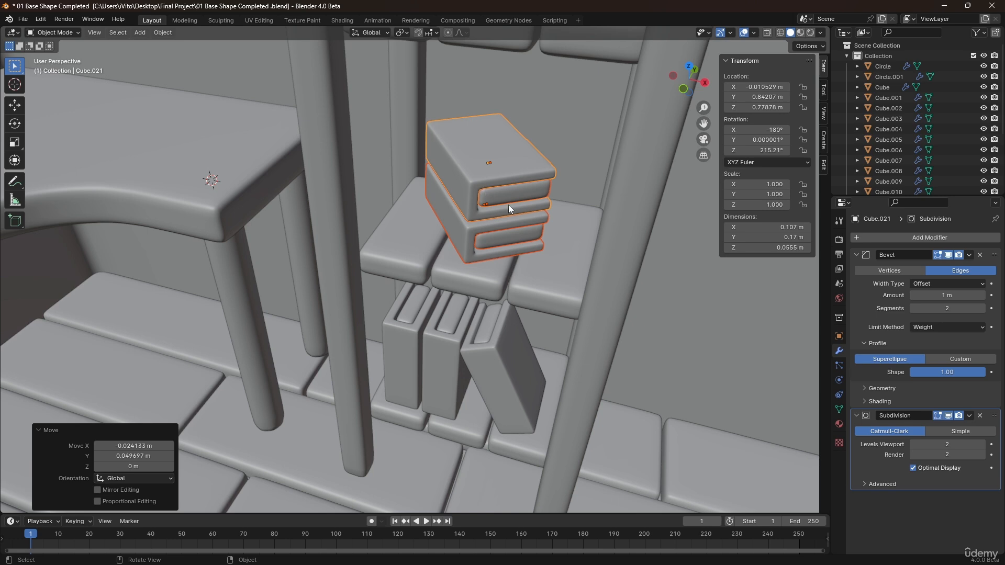
{"action": "left_click", "coordinate": [512, 188]}
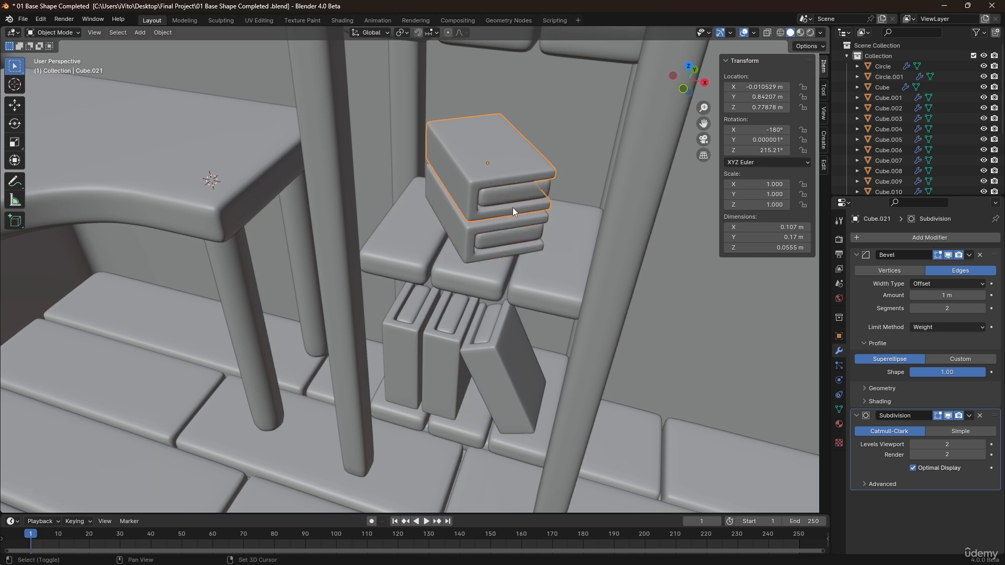
{"action": "left_click", "coordinate": [513, 199], "text": "shift"}
{"action": "key", "text": "g"}
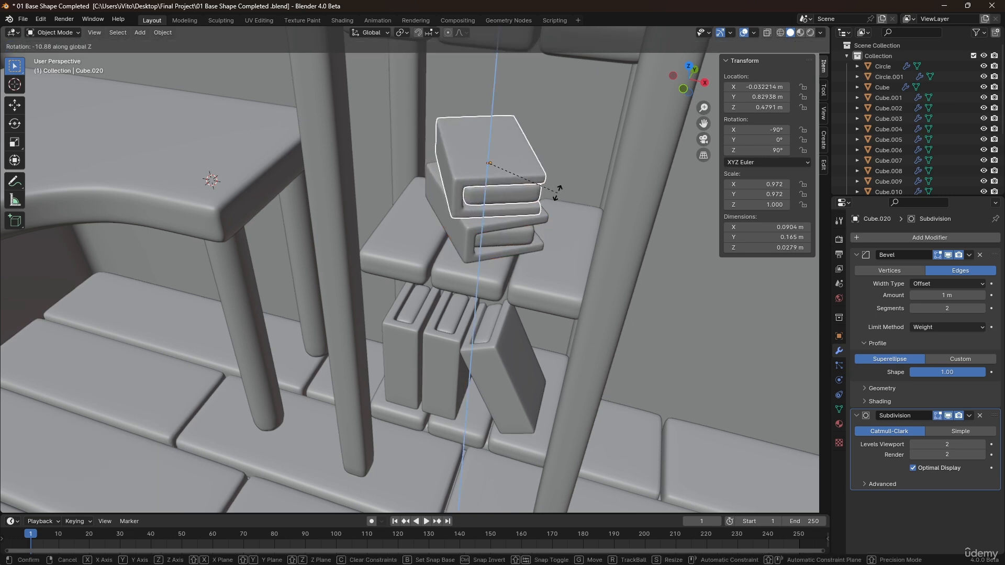
{"action": "right_click", "coordinate": [520, 229]}
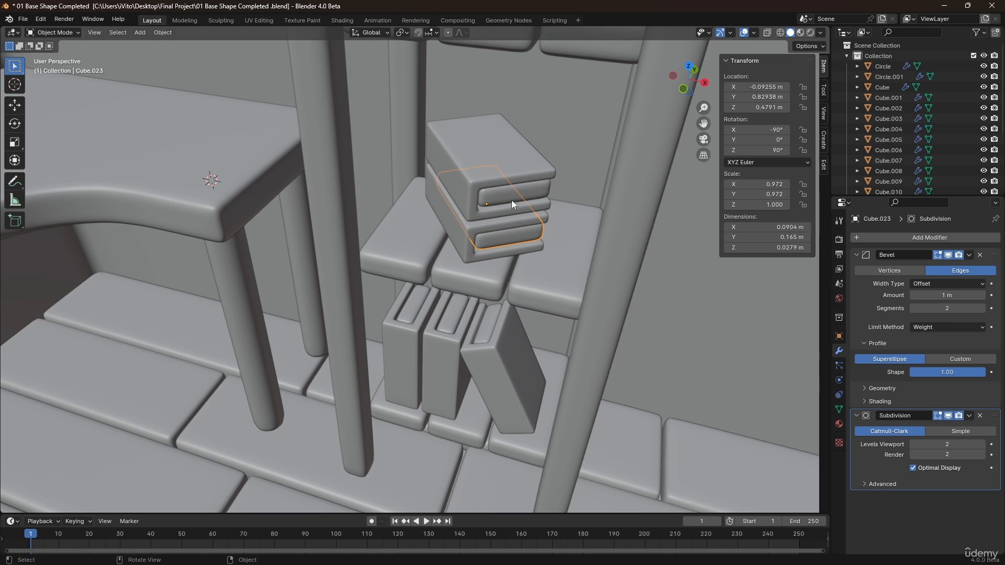
{"action": "left_click", "coordinate": [510, 178]}
{"action": "key", "text": "g"}
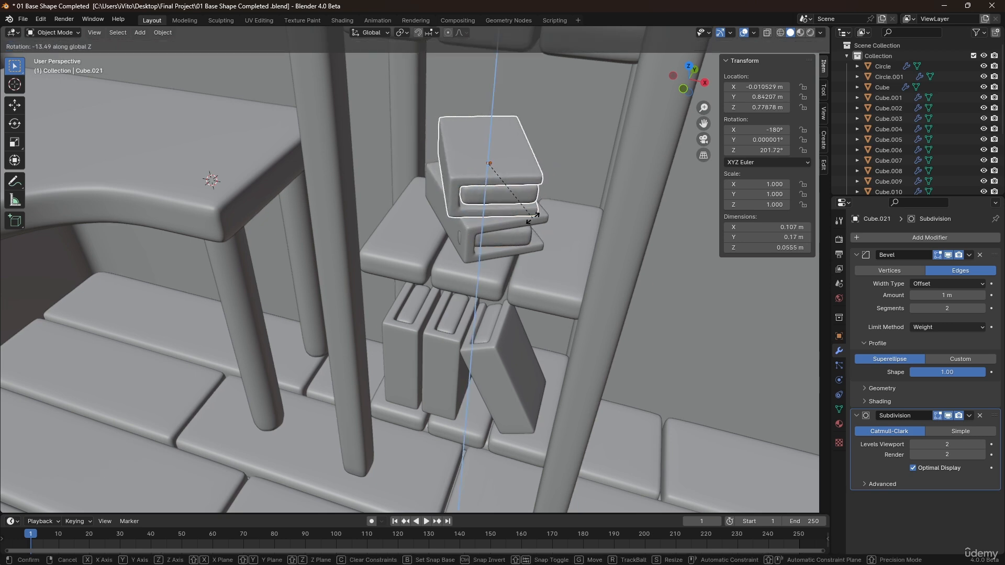
{"action": "right_click", "coordinate": [526, 227]}
Clear the lower flat book's parent keeping its transformation, then parent the two flat books together as objects.
{"action": "left_click", "coordinate": [525, 234]}
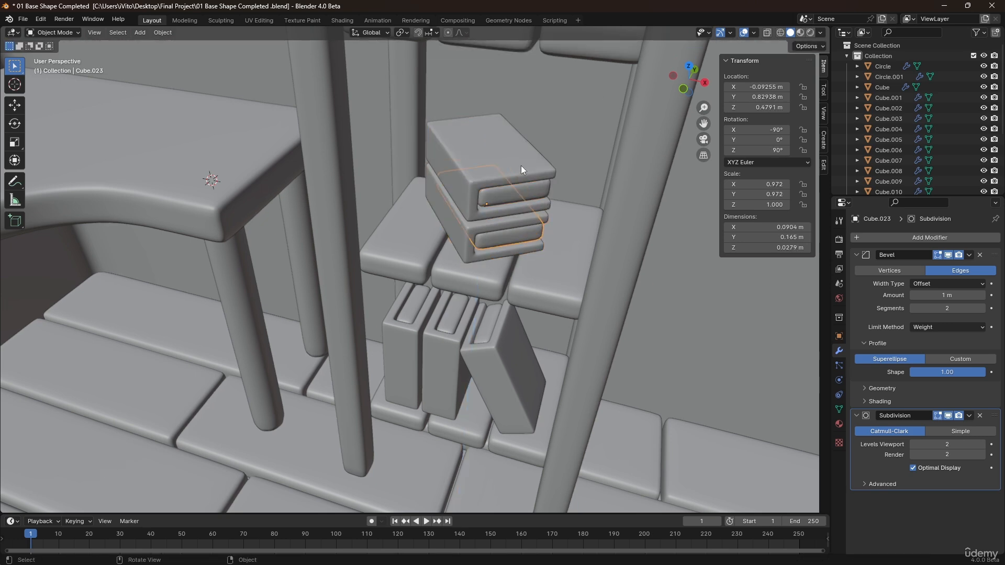
{"action": "left_click", "coordinate": [521, 166]}
{"action": "left_click", "coordinate": [520, 235]}
{"action": "key", "text": "alt+p"}
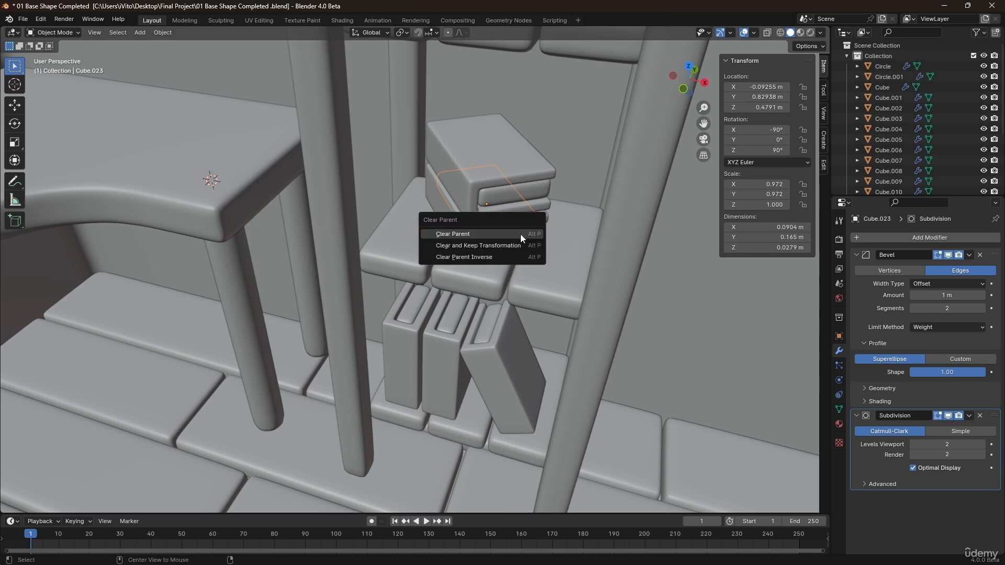
{"action": "left_click", "coordinate": [520, 234]}
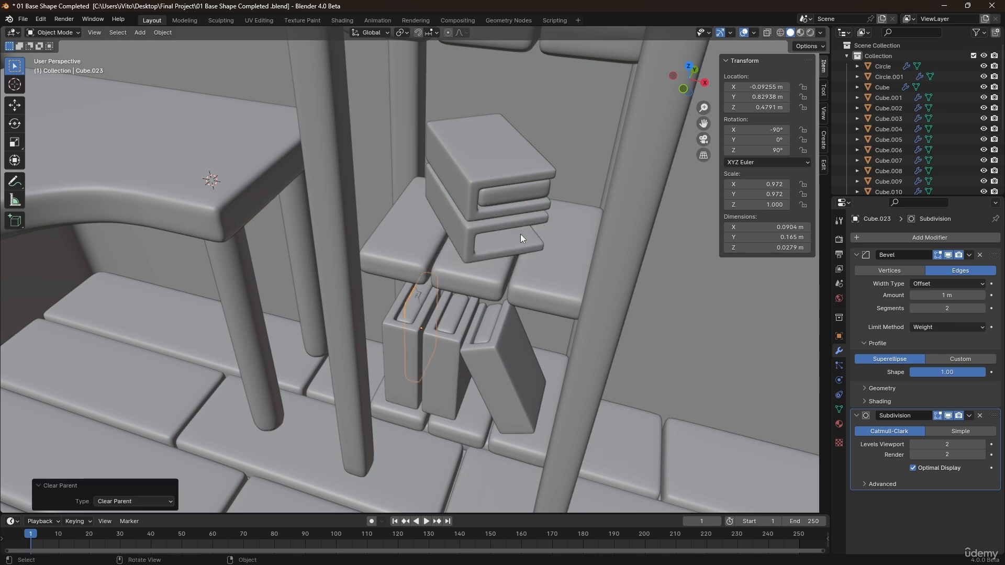
{"action": "key", "text": "alt+p"}
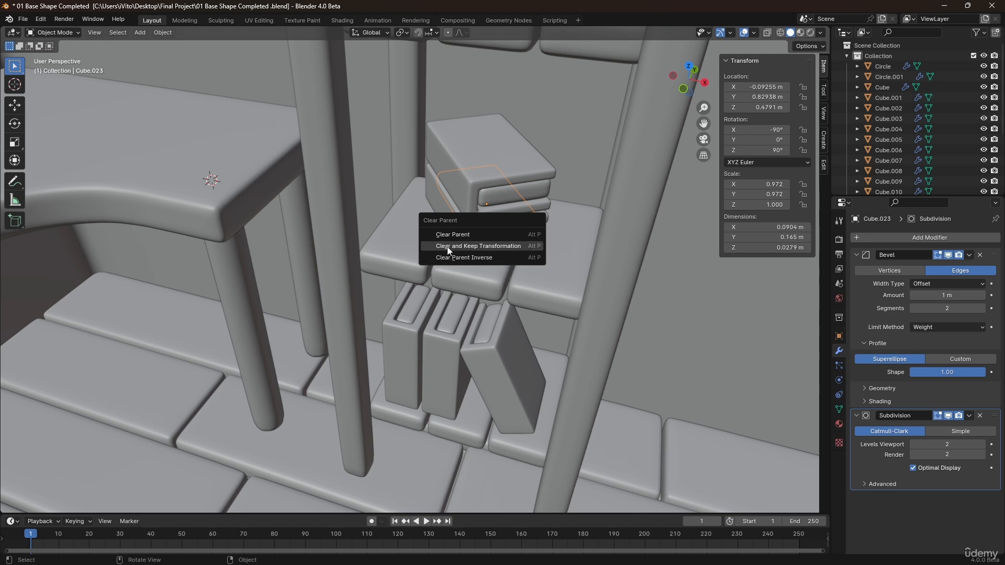
{"action": "left_click", "coordinate": [518, 244]}
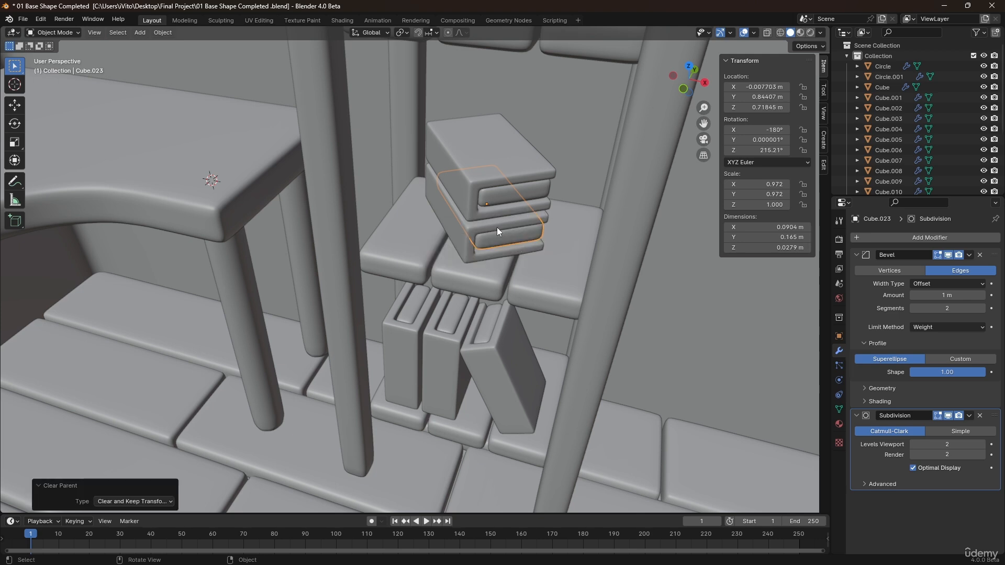
{"action": "key", "text": "ctrl+p"}
{"action": "left_click", "coordinate": [471, 240]}
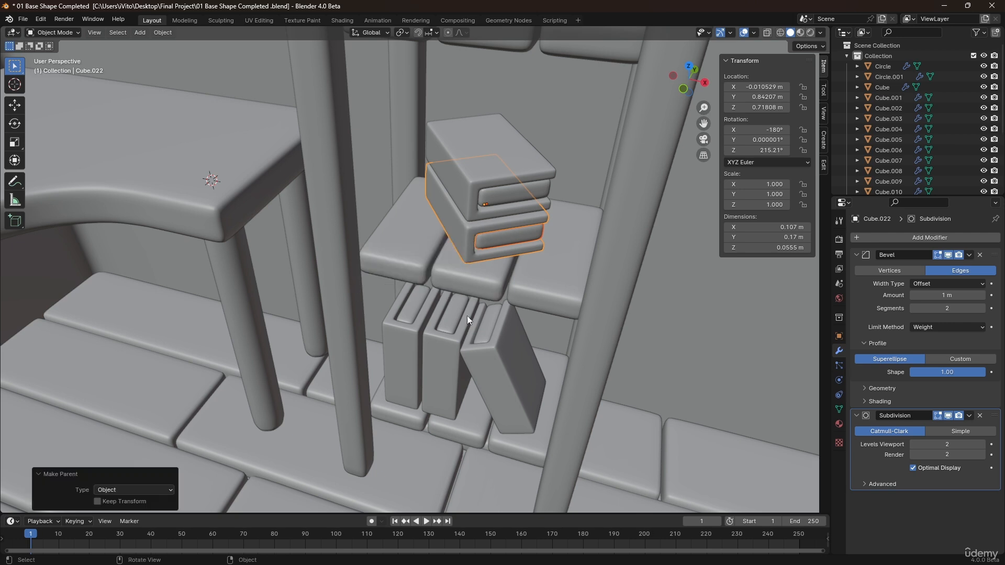
Rotate the top flat book -36.9° about Z so it sits askew on the one below.
{"action": "left_click", "coordinate": [494, 177]}
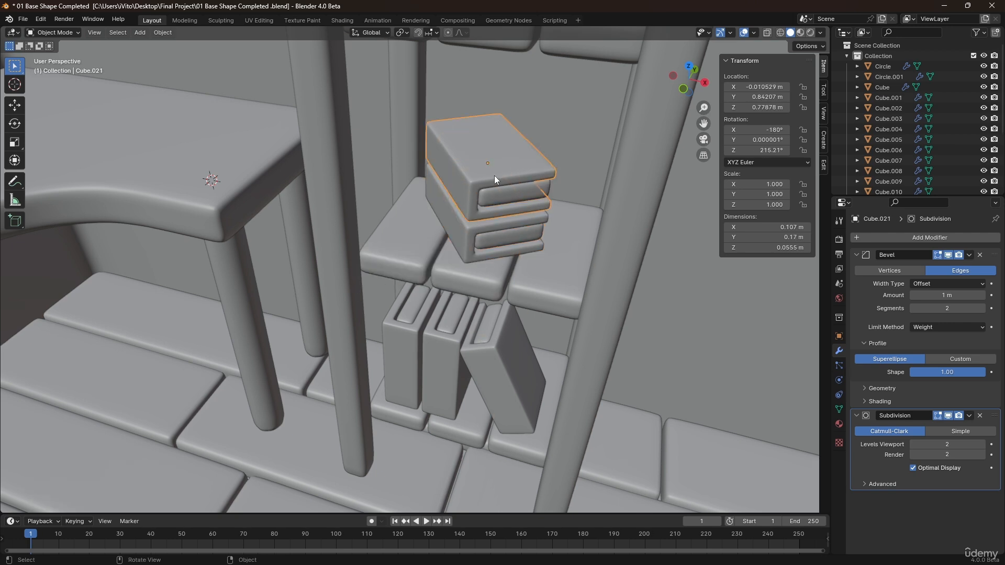
{"action": "key", "text": "r"}
{"action": "left_click", "coordinate": [546, 221]}
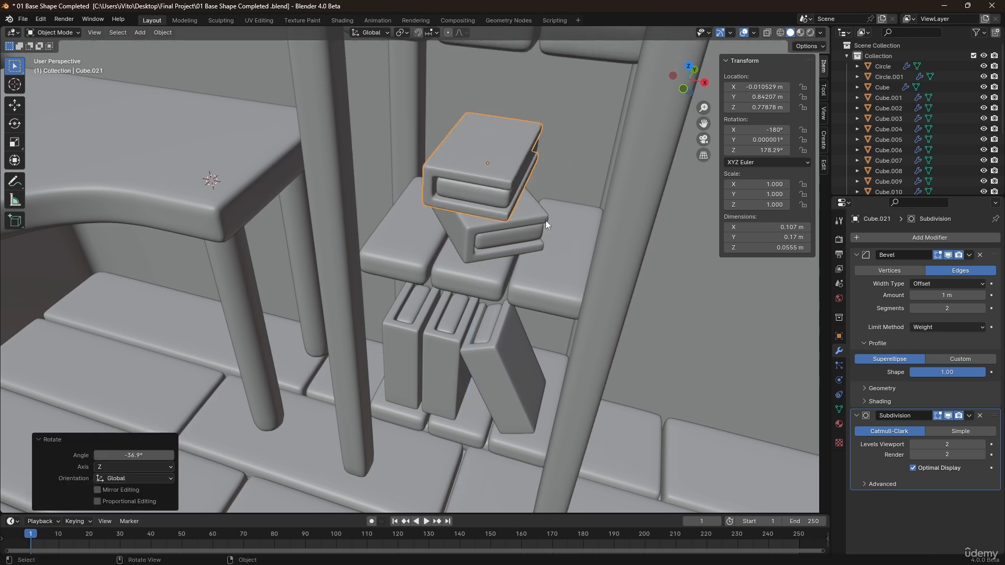
{"action": "middle_click_drag", "start_coordinate": [546, 221], "coordinate": [498, 219]}
Try stacking a duplicate of the top book about 0.054 m higher and rotating it about Z, and undo it.
{"action": "key", "text": "shift+d"}
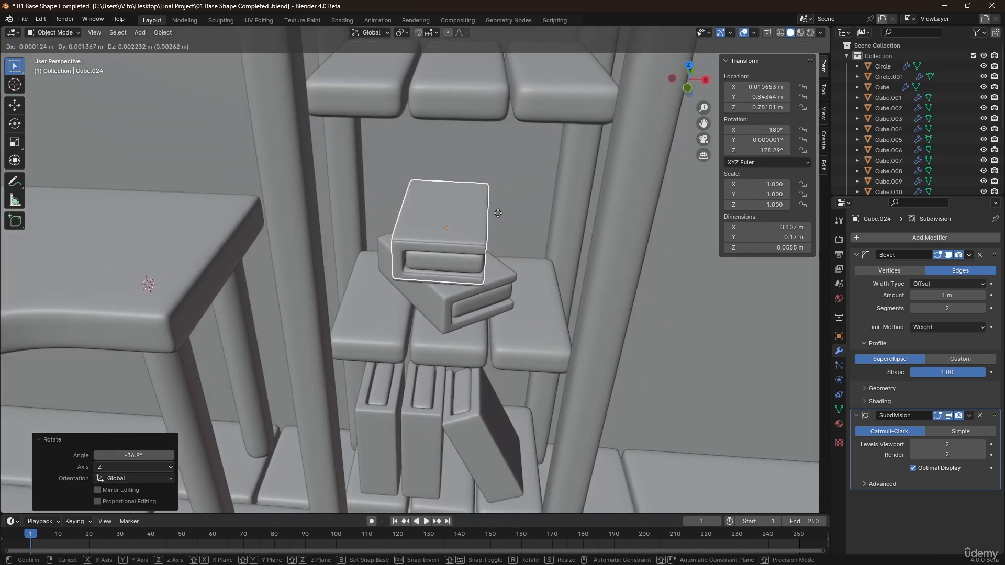
{"action": "key", "text": "z"}
{"action": "left_click", "coordinate": [498, 182]}
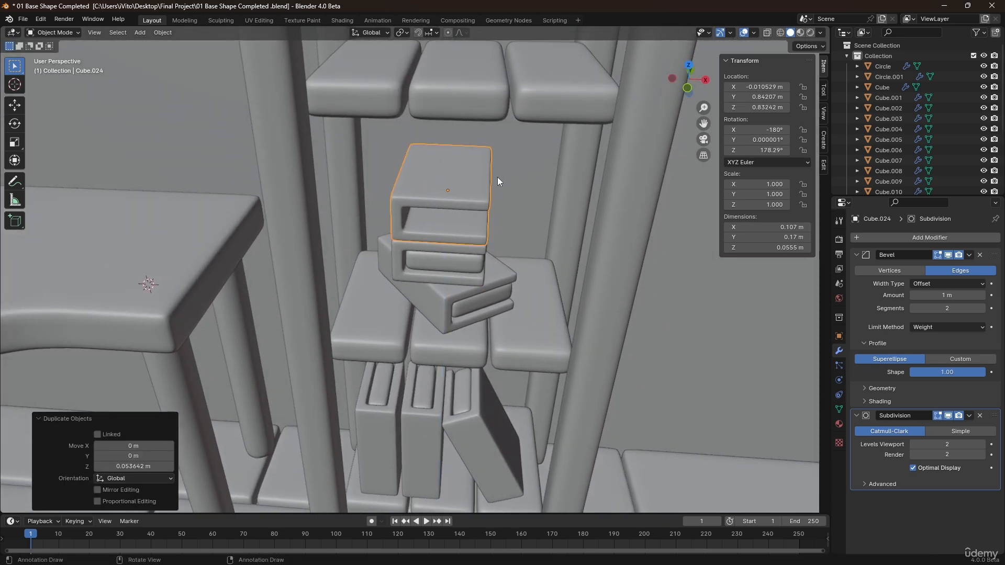
{"action": "key", "text": "r"}
{"action": "key", "text": "z"}
{"action": "left_click", "coordinate": [545, 215]}
{"action": "middle_click_drag", "start_coordinate": [544, 214], "coordinate": [520, 284]}
{"action": "left_click", "coordinate": [654, 282]}
{"action": "scroll", "coordinate": [588, 237], "scroll_direction": "up", "scroll_amount": 3}
{"action": "key", "text": "ctrl+z"}
{"action": "key", "text": "ctrl+z"}
{"action": "key", "text": "ctrl+z"}
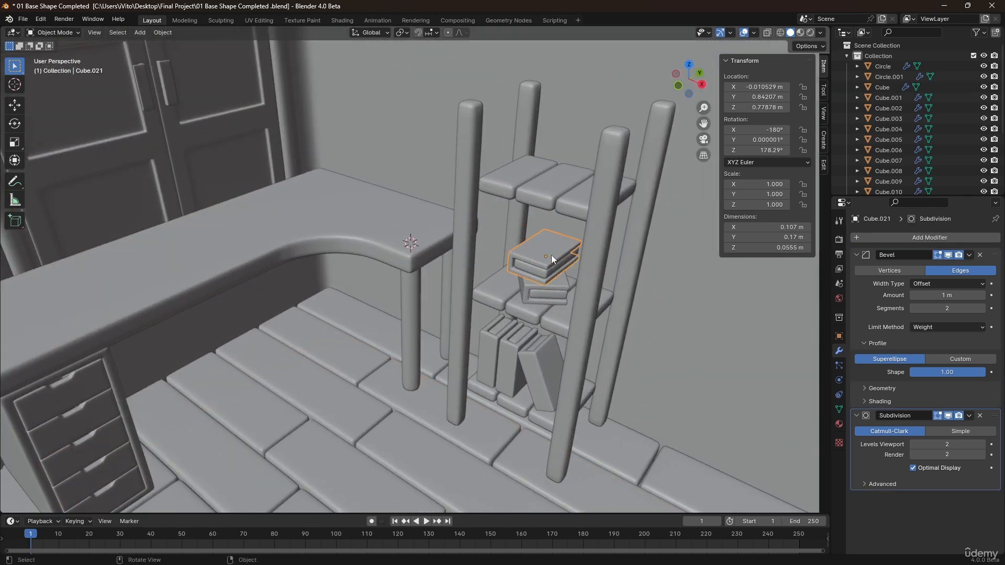
Duplicate the smaller flat book about 0.053 m up along Z and rotate the copy about Z.
{"action": "scroll", "coordinate": [552, 256], "scroll_direction": "up", "scroll_amount": 4}
{"action": "left_click", "coordinate": [522, 291], "text": "shift"}
{"action": "key", "text": "shift+d"}
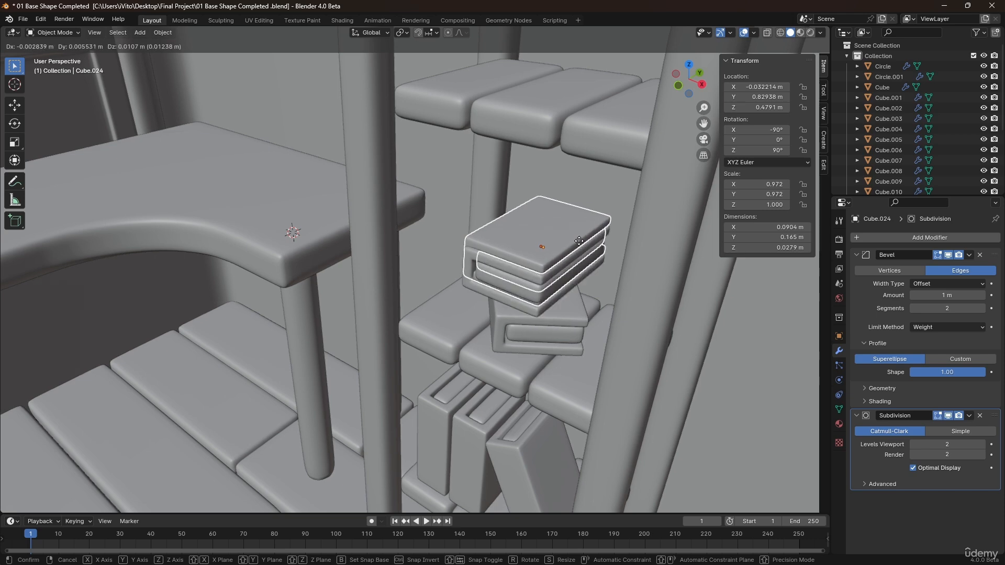
{"action": "key", "text": "z"}
{"action": "left_click", "coordinate": [573, 205]}
{"action": "key", "text": "r"}
{"action": "key", "text": "z"}
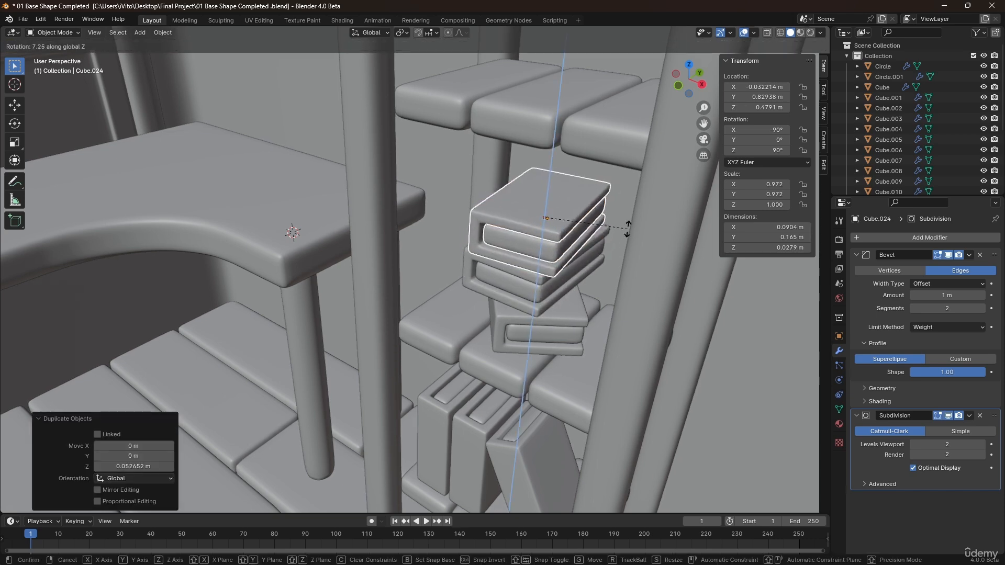
{"action": "left_click", "coordinate": [605, 194]}
Delete the topmost book from the stack on the middle shelf.
{"action": "scroll", "coordinate": [576, 236], "scroll_direction": "down", "scroll_amount": 5}
{"action": "left_click", "coordinate": [505, 329]}
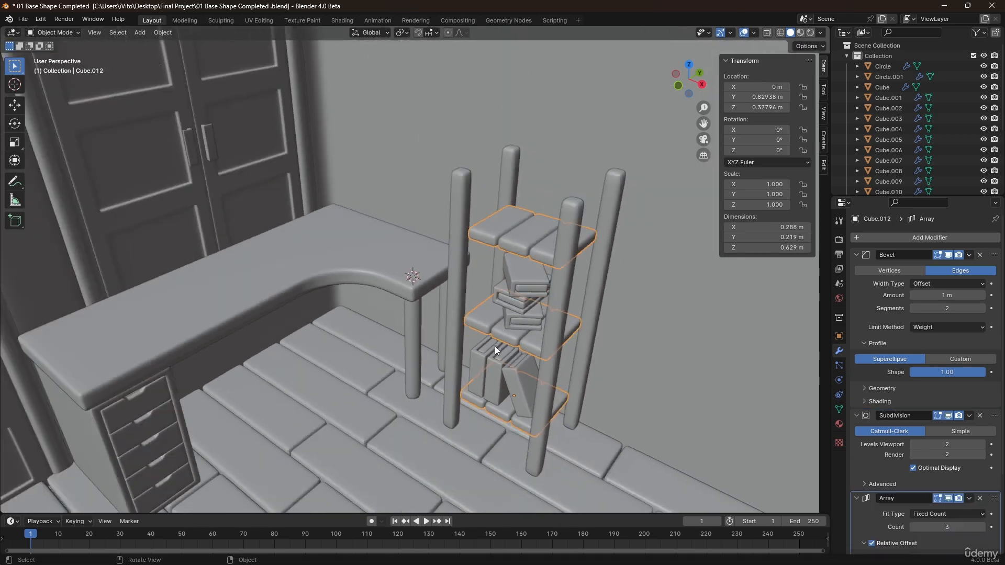
{"action": "scroll", "coordinate": [500, 343], "scroll_direction": "down", "scroll_amount": 1}
{"action": "scroll", "coordinate": [526, 326], "scroll_direction": "up", "scroll_amount": 1}
{"action": "middle_click_drag", "start_coordinate": [527, 326], "coordinate": [543, 303]}
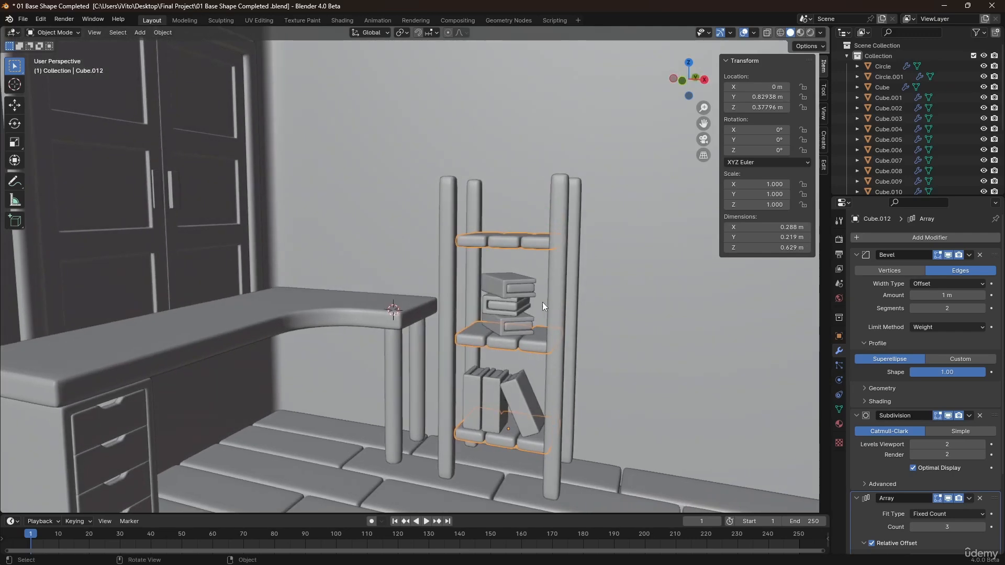
{"action": "scroll", "coordinate": [542, 302], "scroll_direction": "up", "scroll_amount": 4}
{"action": "left_click", "coordinate": [512, 284]}
{"action": "key", "text": "Delete"}
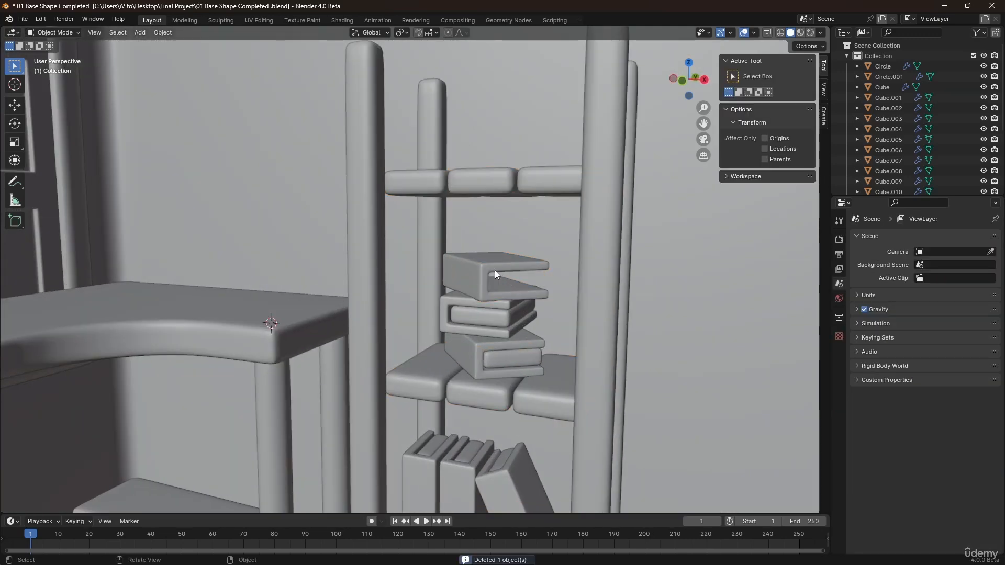
Examine the whole room scene with desk, cabinet and shelving unit from an overview angle.
{"action": "scroll", "coordinate": [494, 271], "scroll_direction": "down", "scroll_amount": 4}
{"action": "middle_click_drag", "start_coordinate": [494, 284], "coordinate": [476, 325]}
{"action": "scroll", "coordinate": [484, 340], "scroll_direction": "down", "scroll_amount": 3}
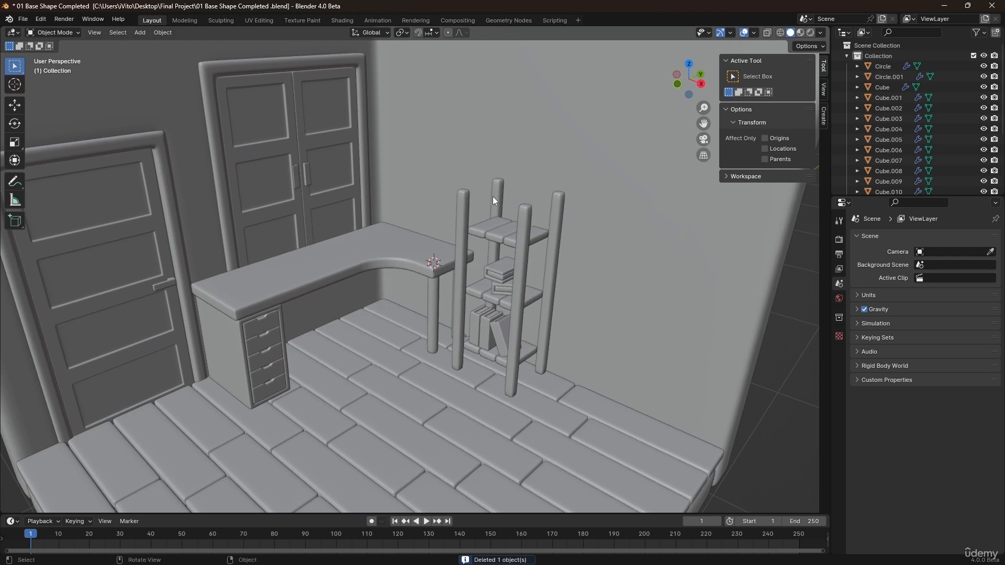
{"action": "scroll", "coordinate": [494, 238], "scroll_direction": "down", "scroll_amount": 1}
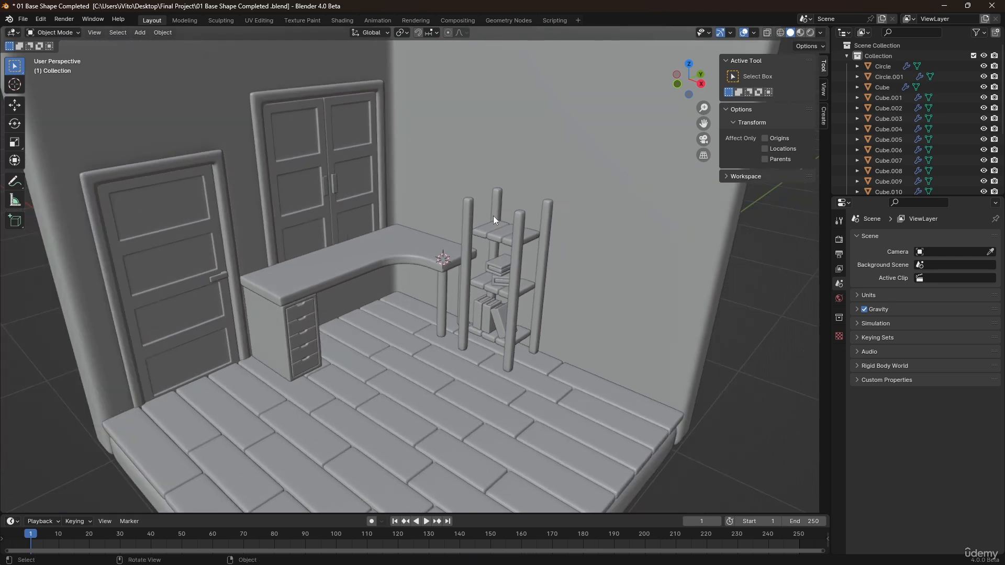
{"action": "middle_click_drag", "start_coordinate": [437, 301], "coordinate": [381, 322]}
{"action": "middle_click_drag", "start_coordinate": [381, 322], "coordinate": [431, 303], "text": "shift"}
{"action": "scroll", "coordinate": [440, 304], "scroll_direction": "down", "scroll_amount": 1}
{"action": "scroll", "coordinate": [473, 302], "scroll_direction": "down", "scroll_amount": 4}
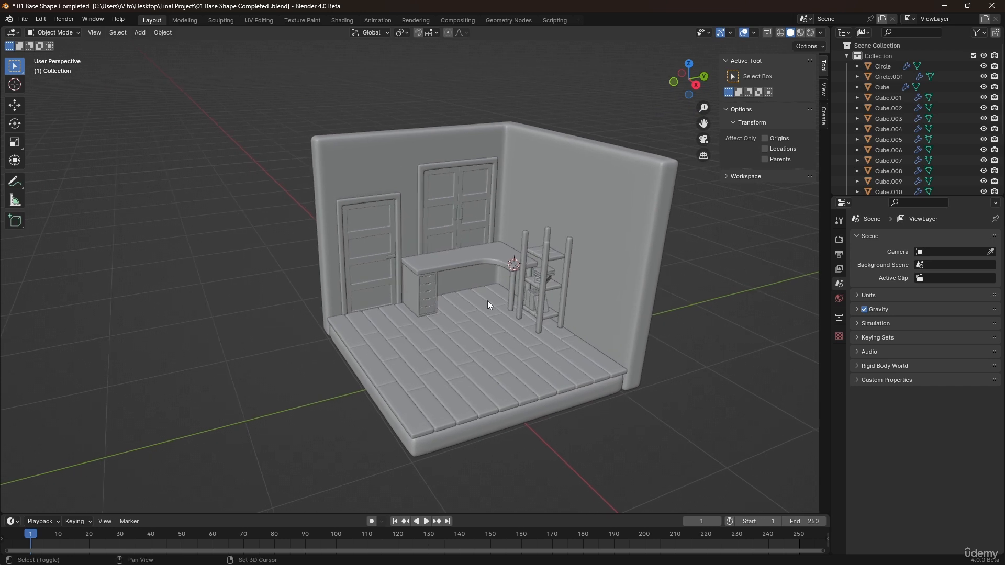
{"action": "scroll", "coordinate": [471, 311], "scroll_direction": "up", "scroll_amount": 3}
{"action": "mouse_move", "coordinate": [467, 303]}
{"action": "middle_mouse_down"}
{"action": "mouse_move", "coordinate": [455, 334]}
{"action": "mouse_move", "coordinate": [476, 313]}
{"action": "mouse_move", "coordinate": [461, 290]}
{"action": "mouse_move", "coordinate": [470, 296]}
{"action": "middle_mouse_up"}
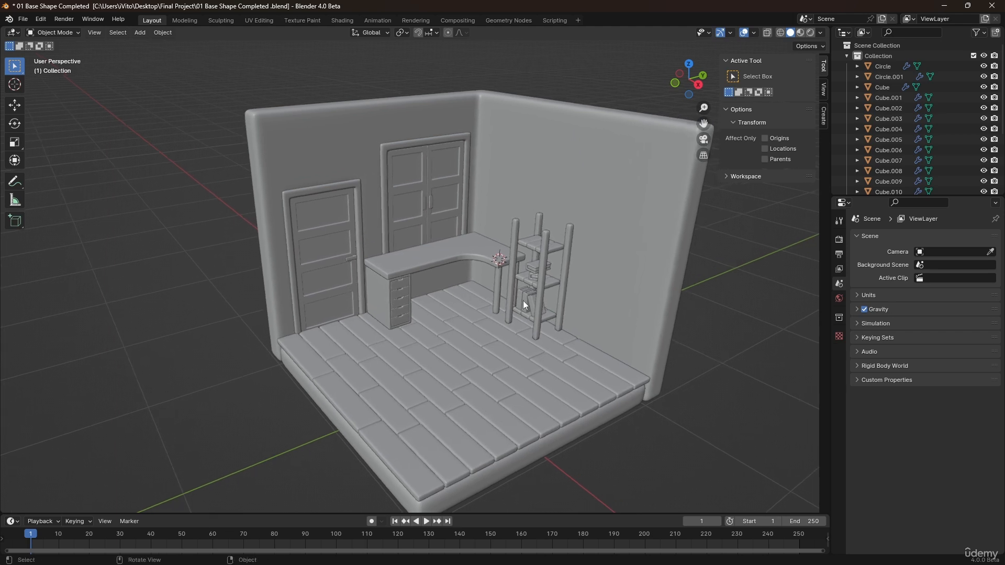